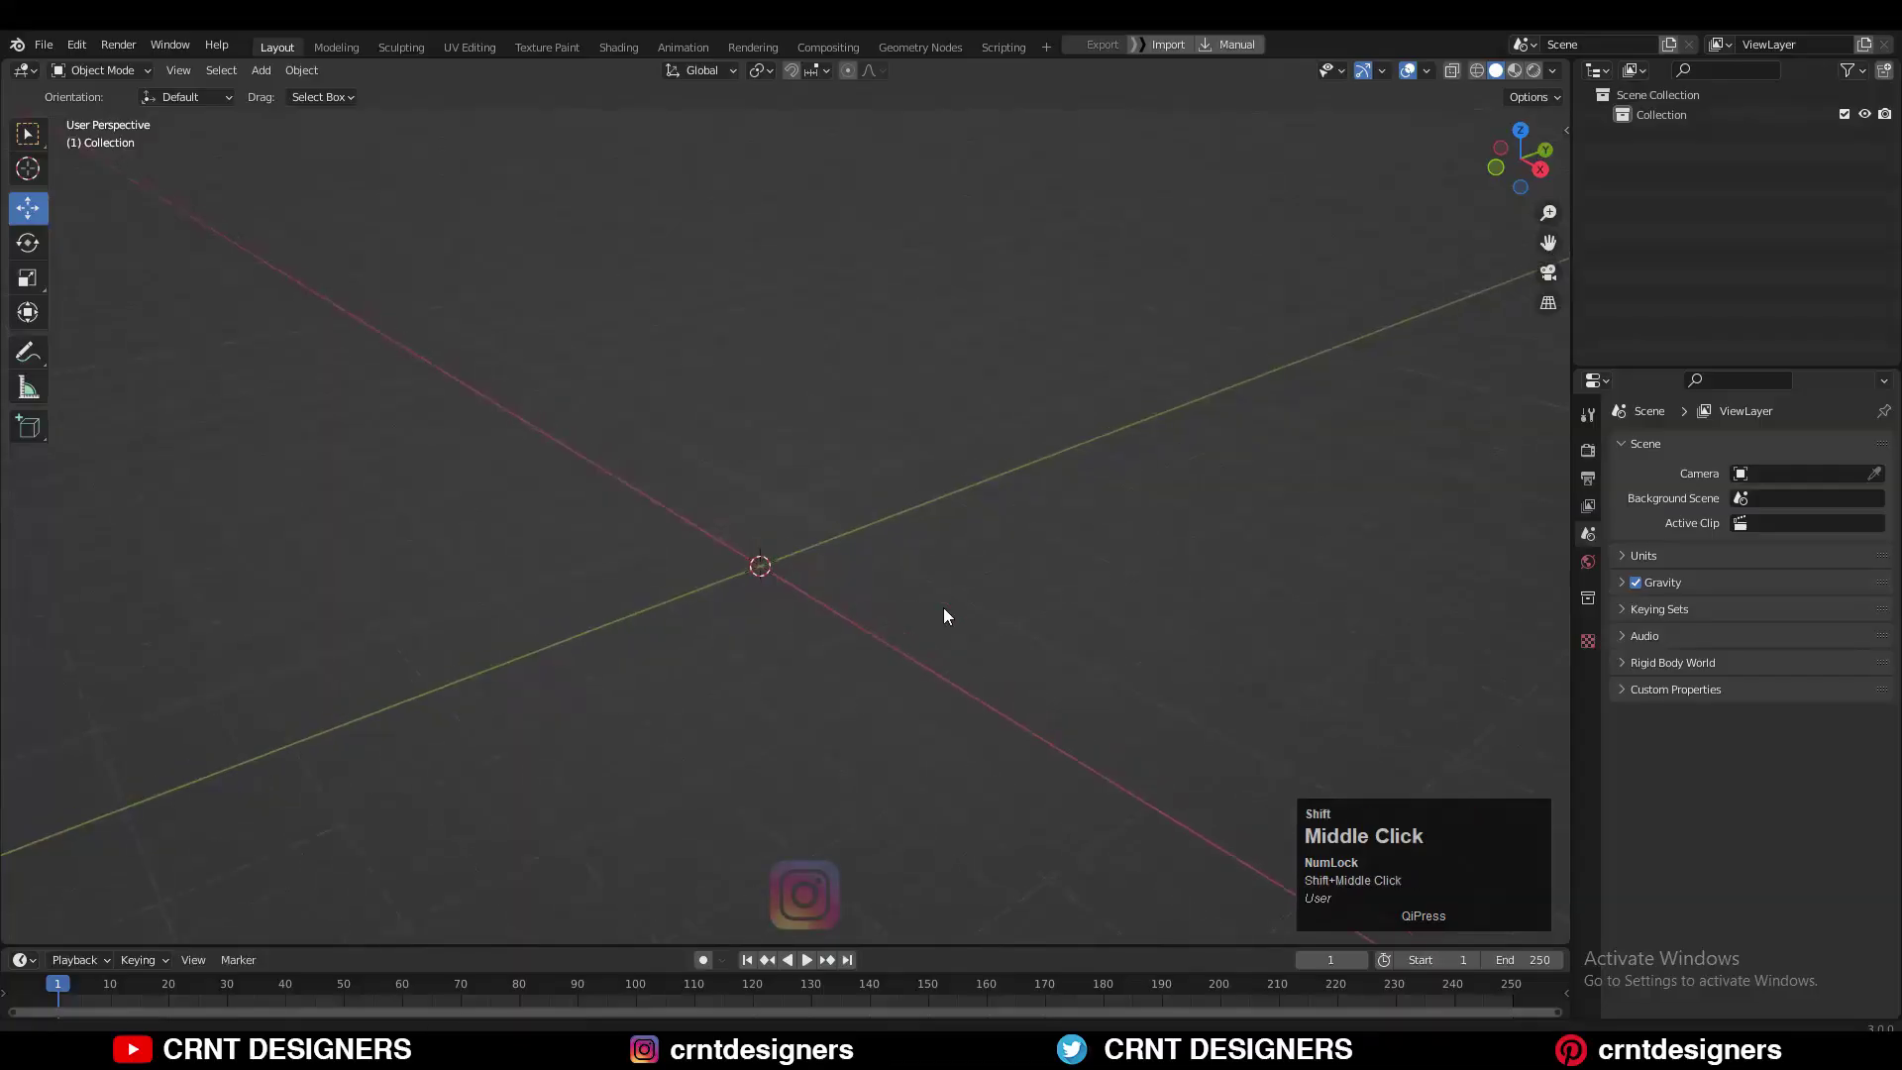
Add a 32-vertex cone mesh at the origin with a 0.7 m base radius and 2 m depth
middle_drag(943, 620, 906, 505)
key(shift+a)
mouse_move(879, 511)
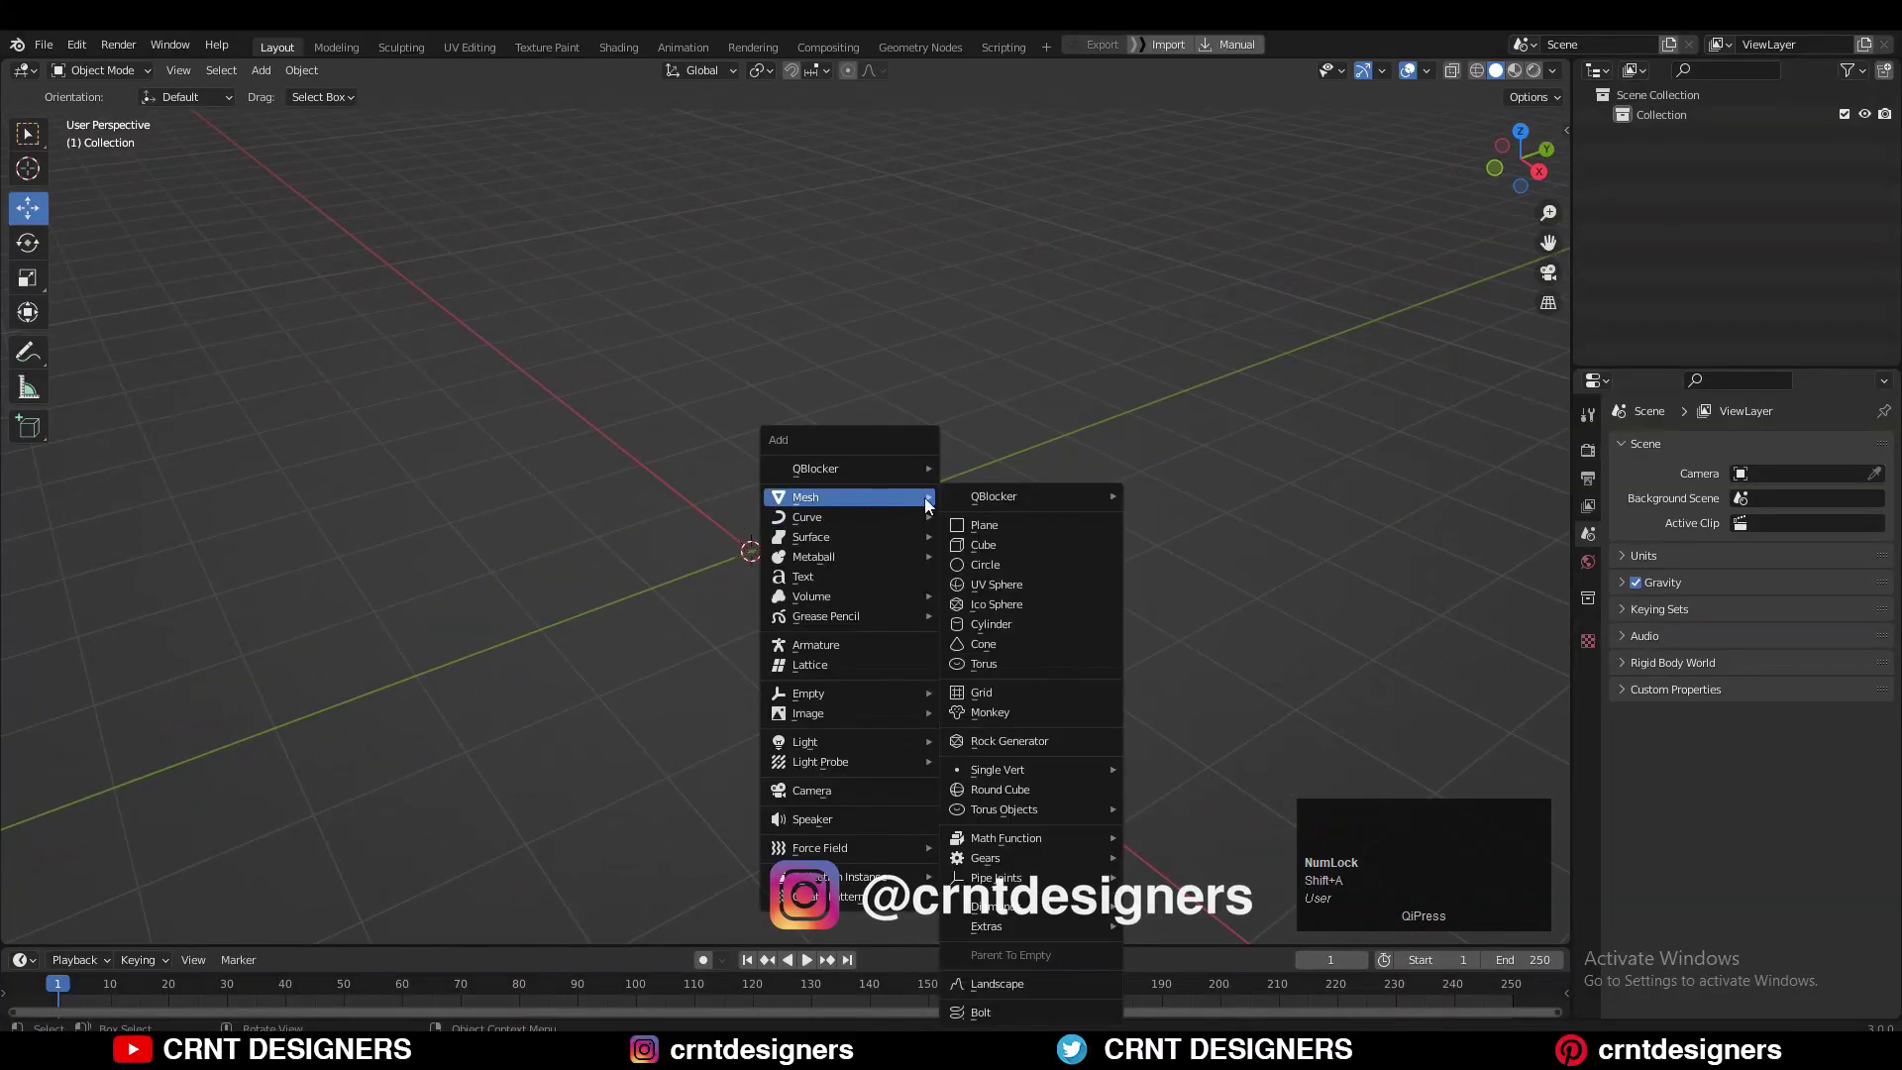
click(1007, 639)
middle_drag(812, 651, 1453, 288)
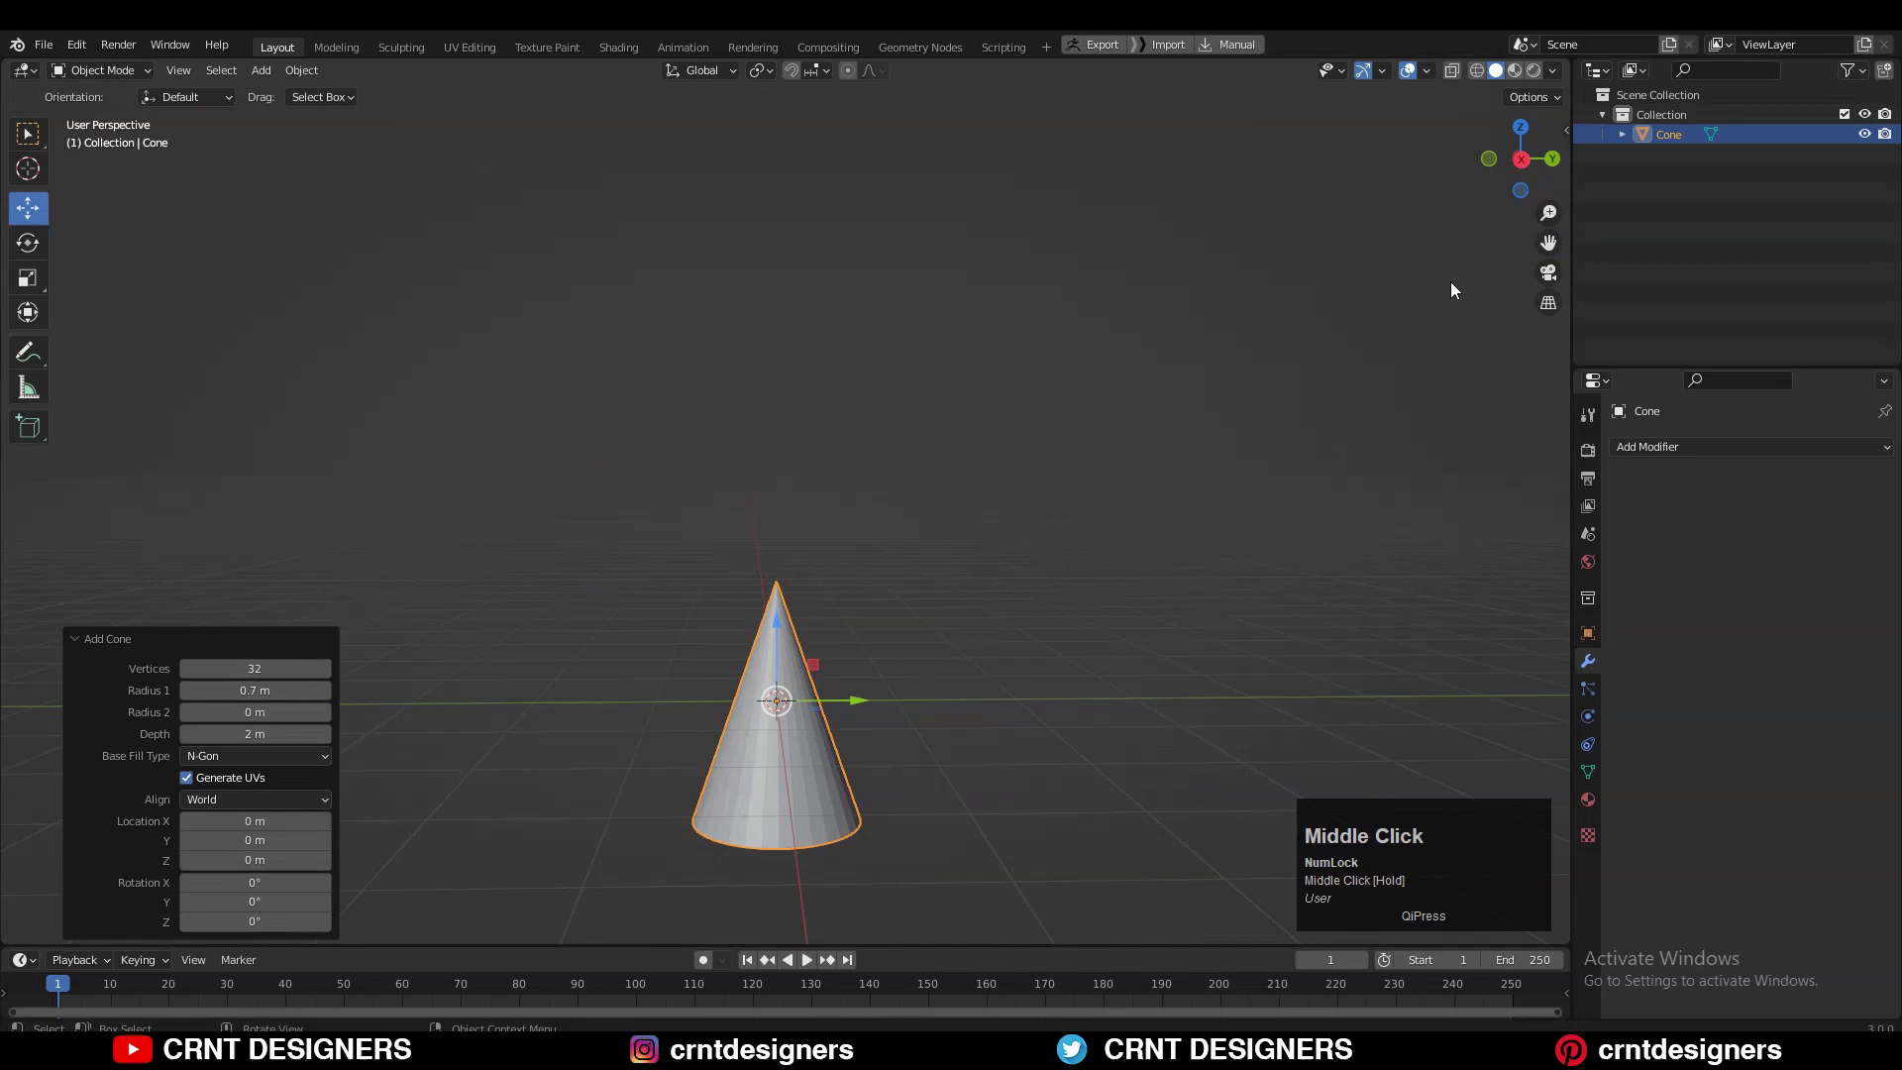
Raise the cone's tip vertex 0.8 m along Z in Edit Mode
click(1521, 162)
shift+middle_drag(445, 604, 424, 573)
key(Tab)
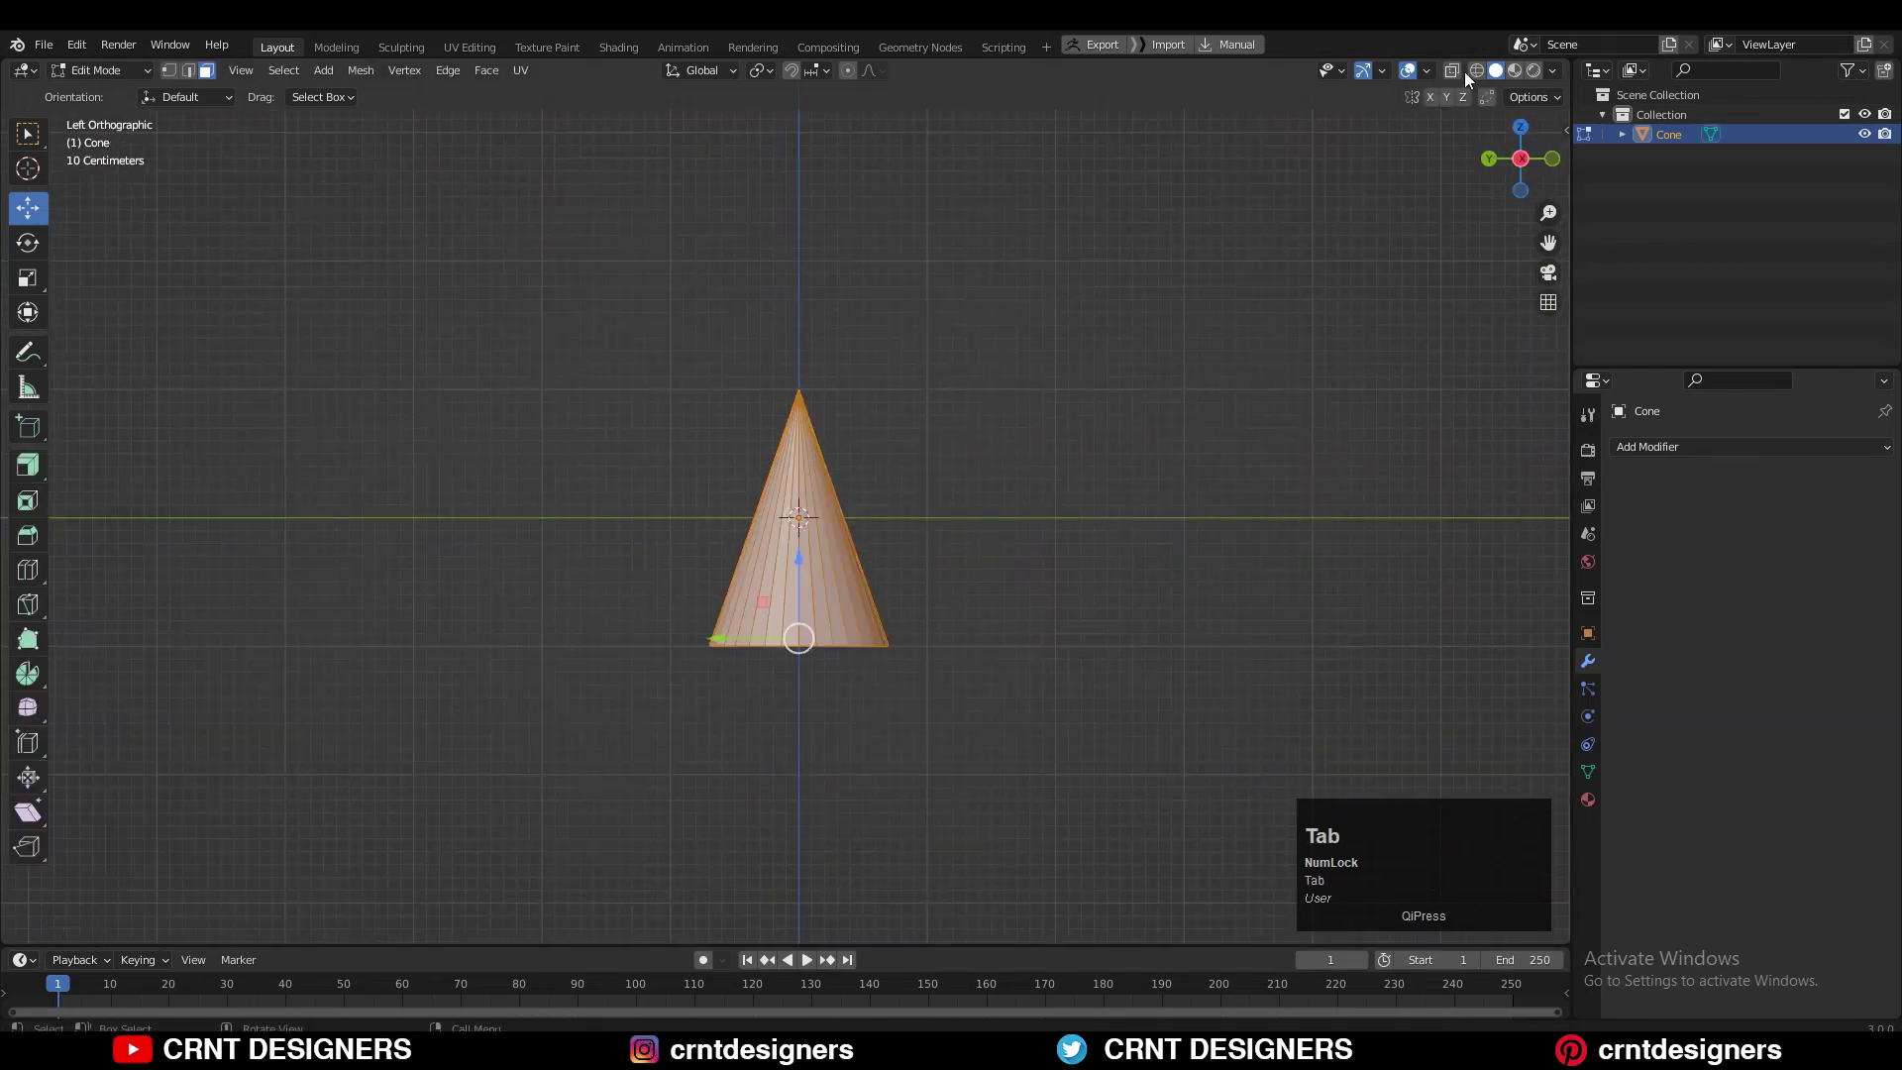
key(1)
drag(1064, 241, 645, 439)
ctrl+drag(798, 392, 815, 209)
middle_drag(815, 213, 1147, 349)
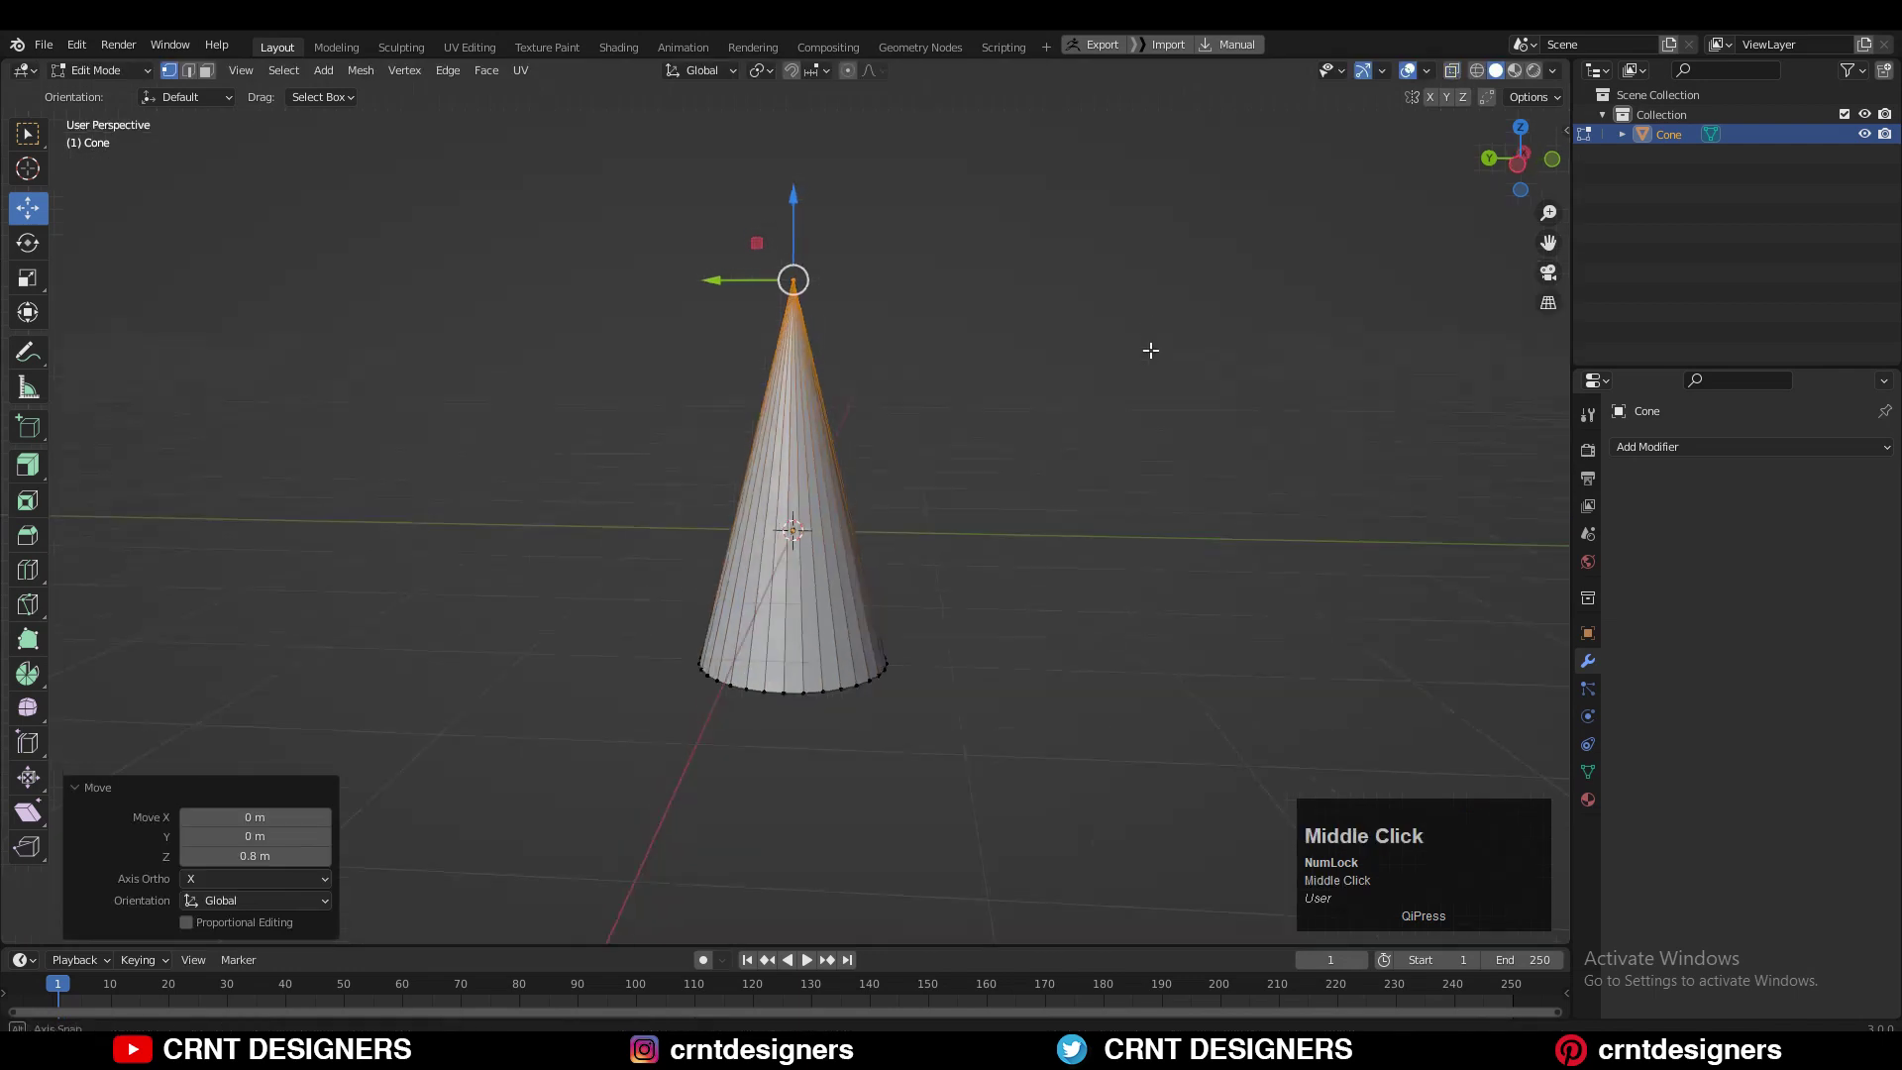
scroll(1079, 327, down, 1)
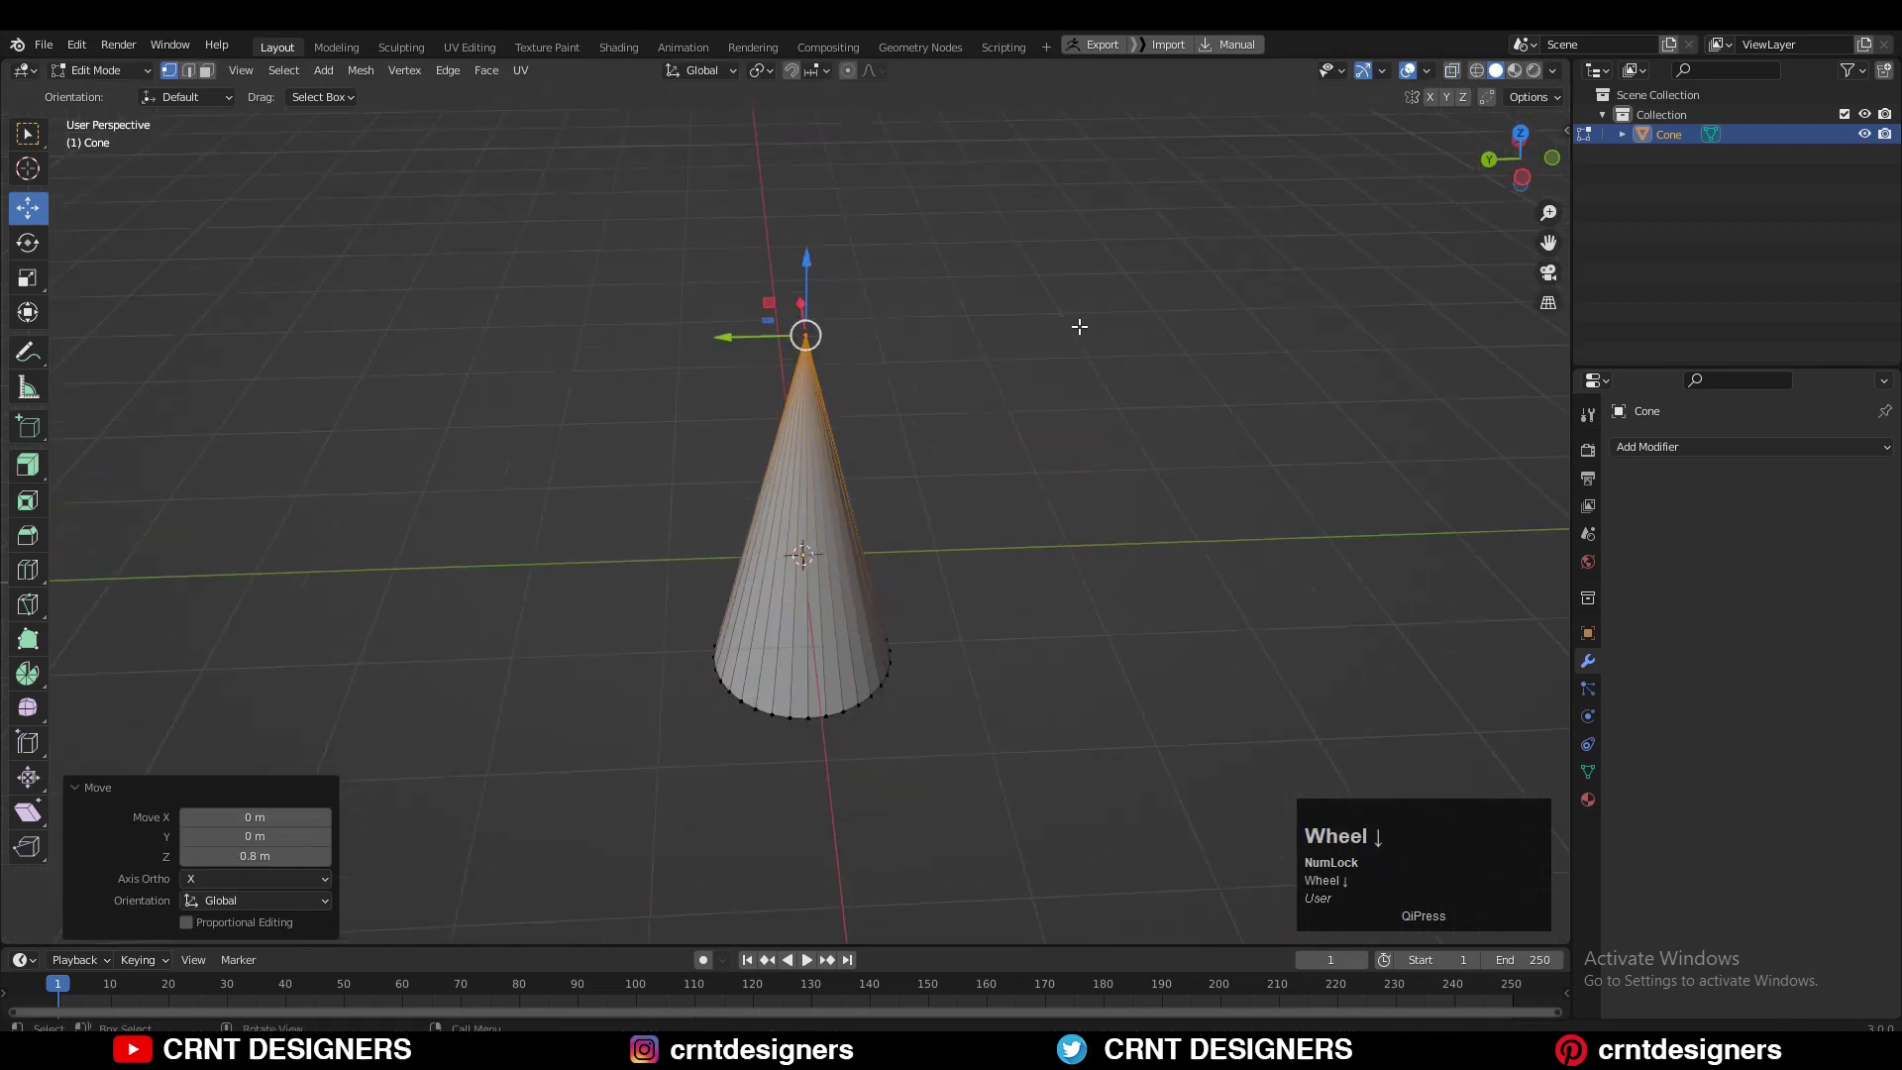
Bevel the cone's tip vertex with one segment to form a small flat round top
click(1139, 406)
middle_drag(1030, 435, 982, 502)
scroll(956, 496, up, 2)
scroll(960, 556, up, 3)
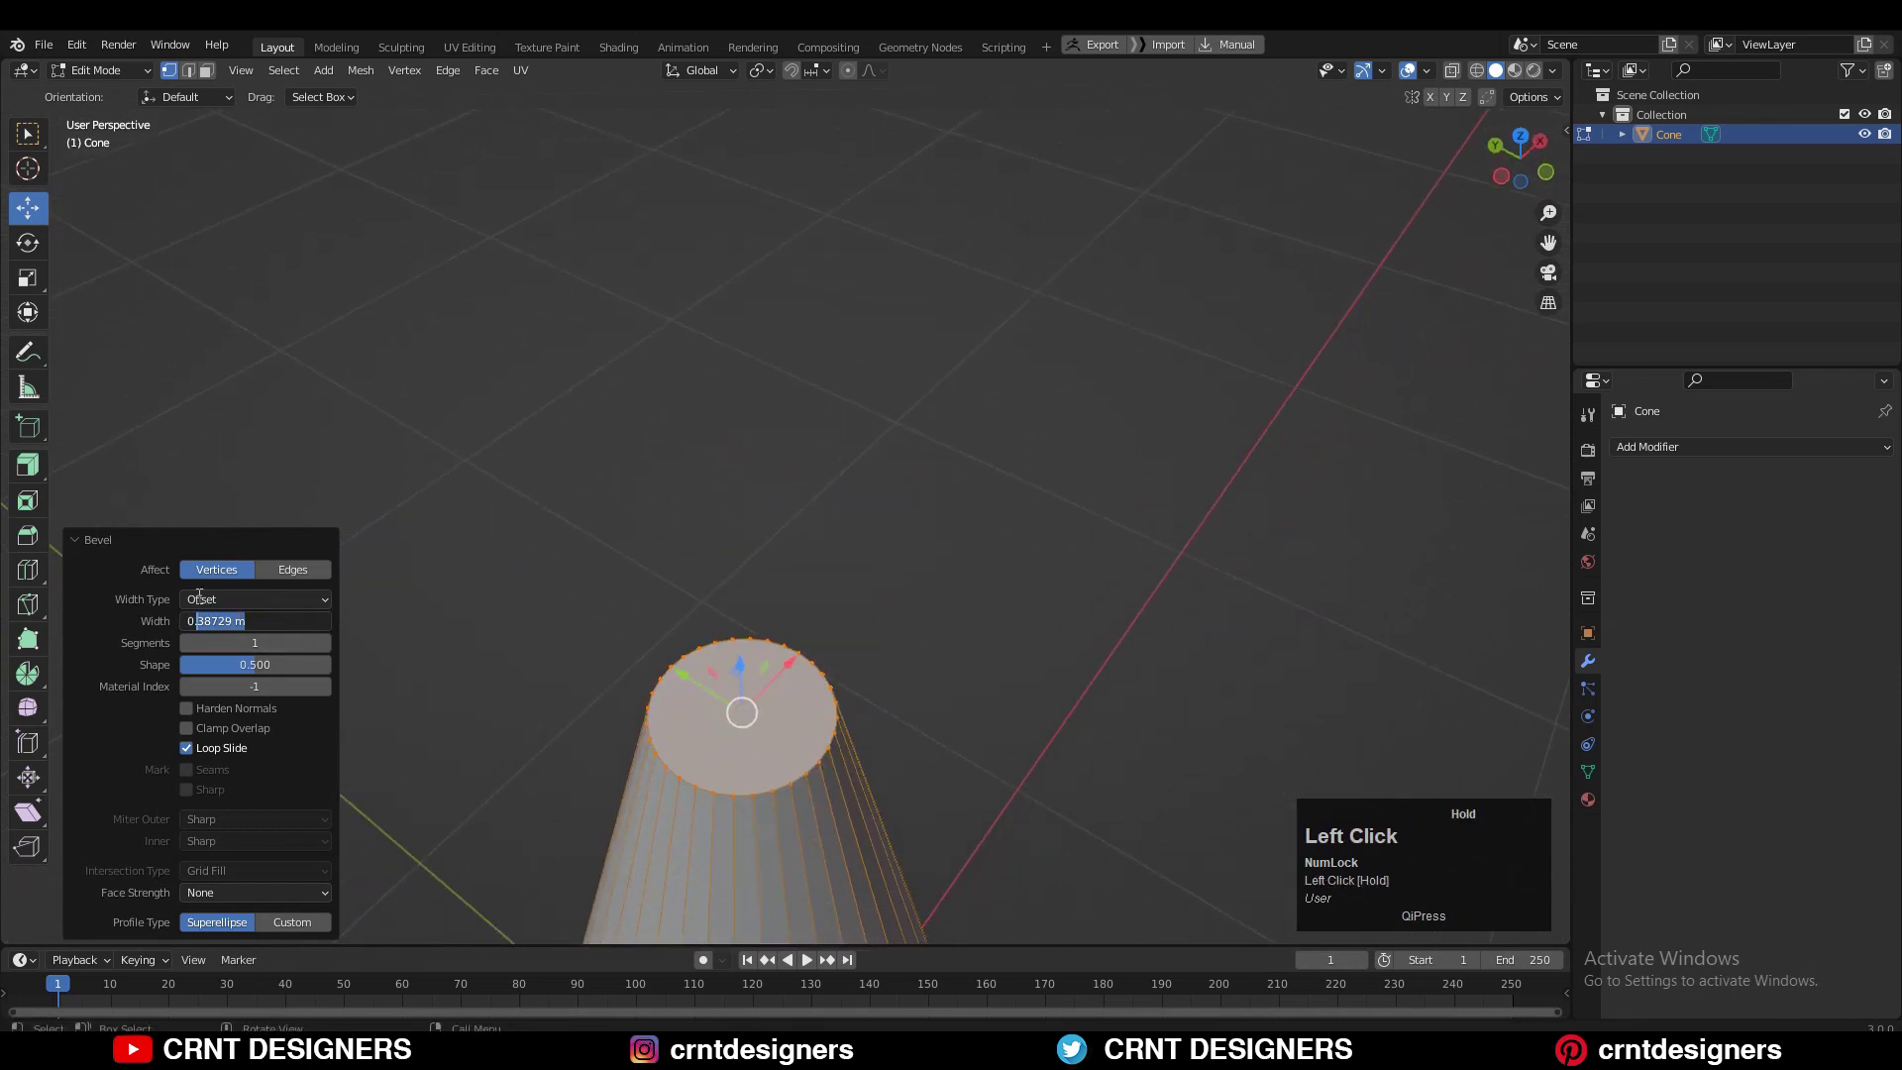
middle_drag(644, 674, 836, 574)
Delete the cone's top and bottom cap faces to leave it open at both ends
key(3)
click(836, 580)
key(x)
click(1043, 529)
middle_drag(1043, 529, 931, 526)
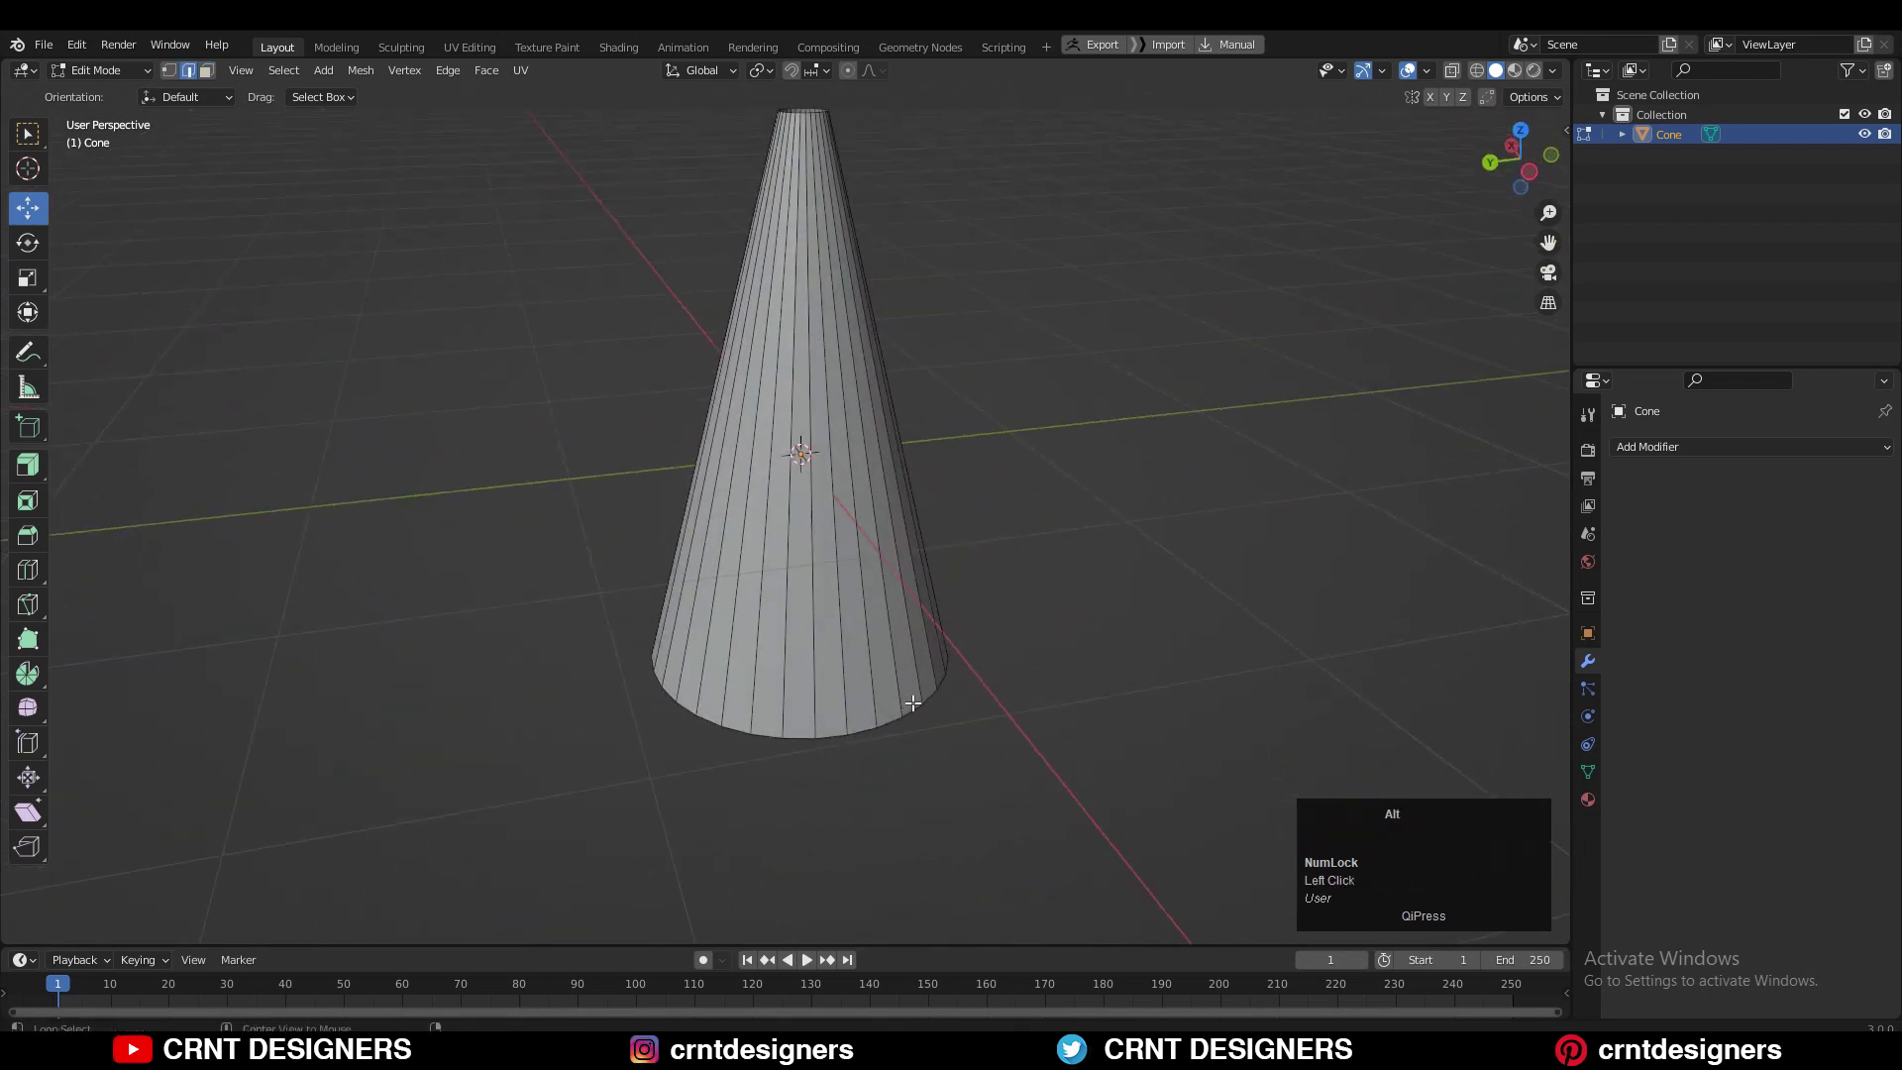
Extrude the cone's bottom edge loop in place and scale it outward into a narrow flat ring
click(1520, 142)
key(e)
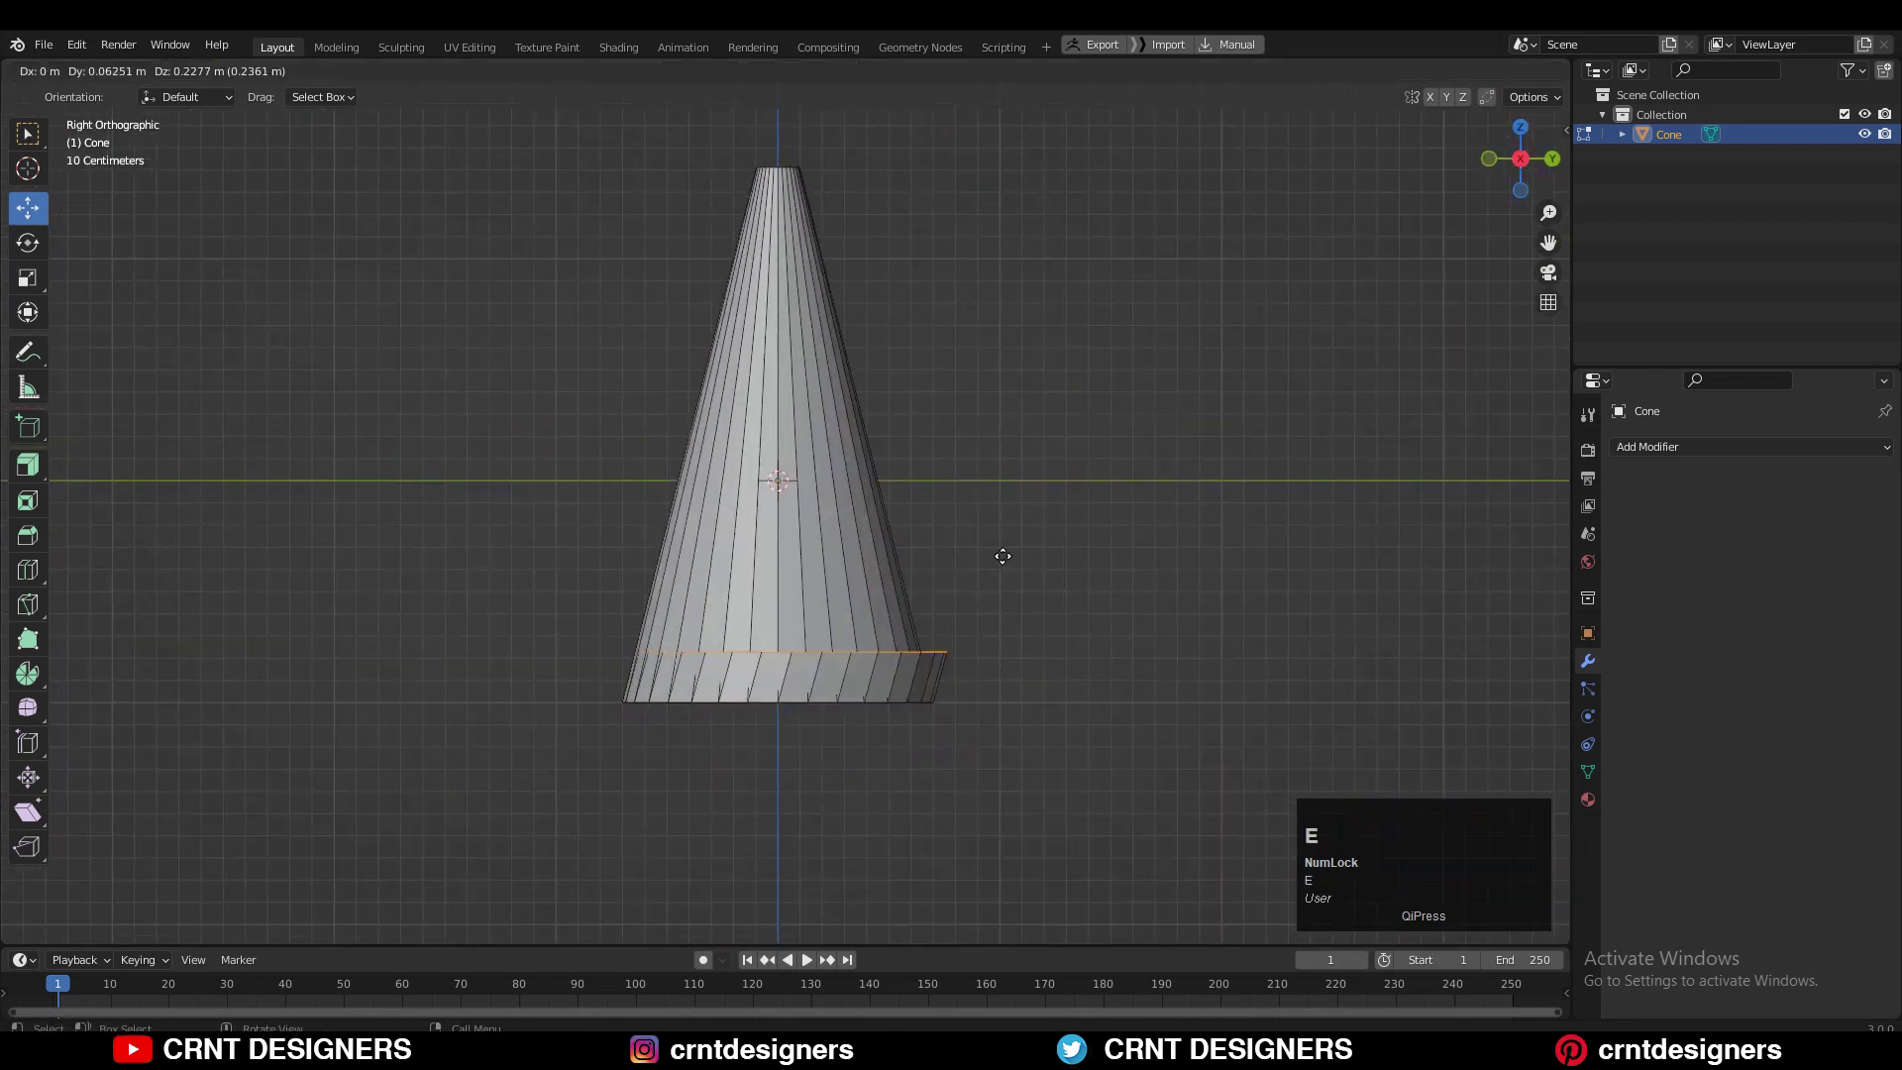
right_click(1001, 556)
click(1520, 146)
key(s)
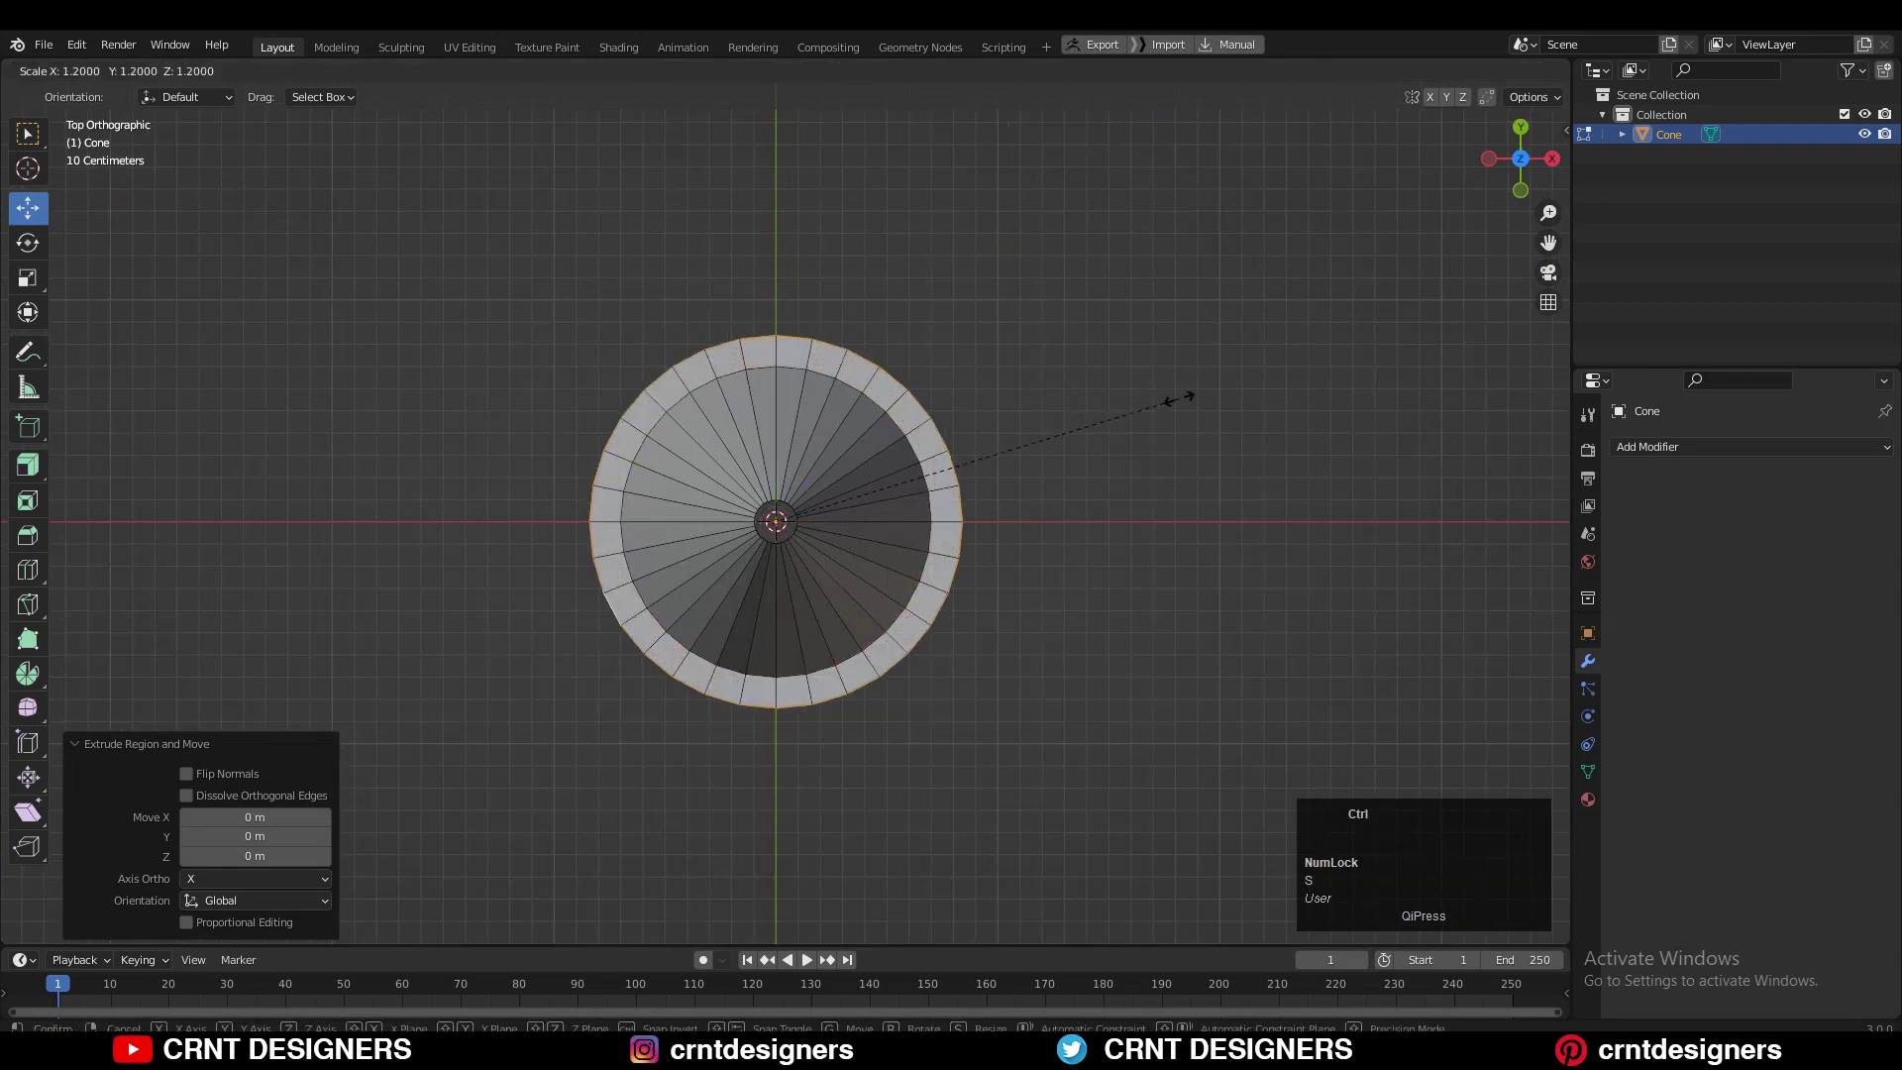
click(1164, 408)
Extrude the ring's outer edge loop 0.1 m downward along Z
middle_drag(1164, 408, 836, 425)
key(e)
right_click(856, 412)
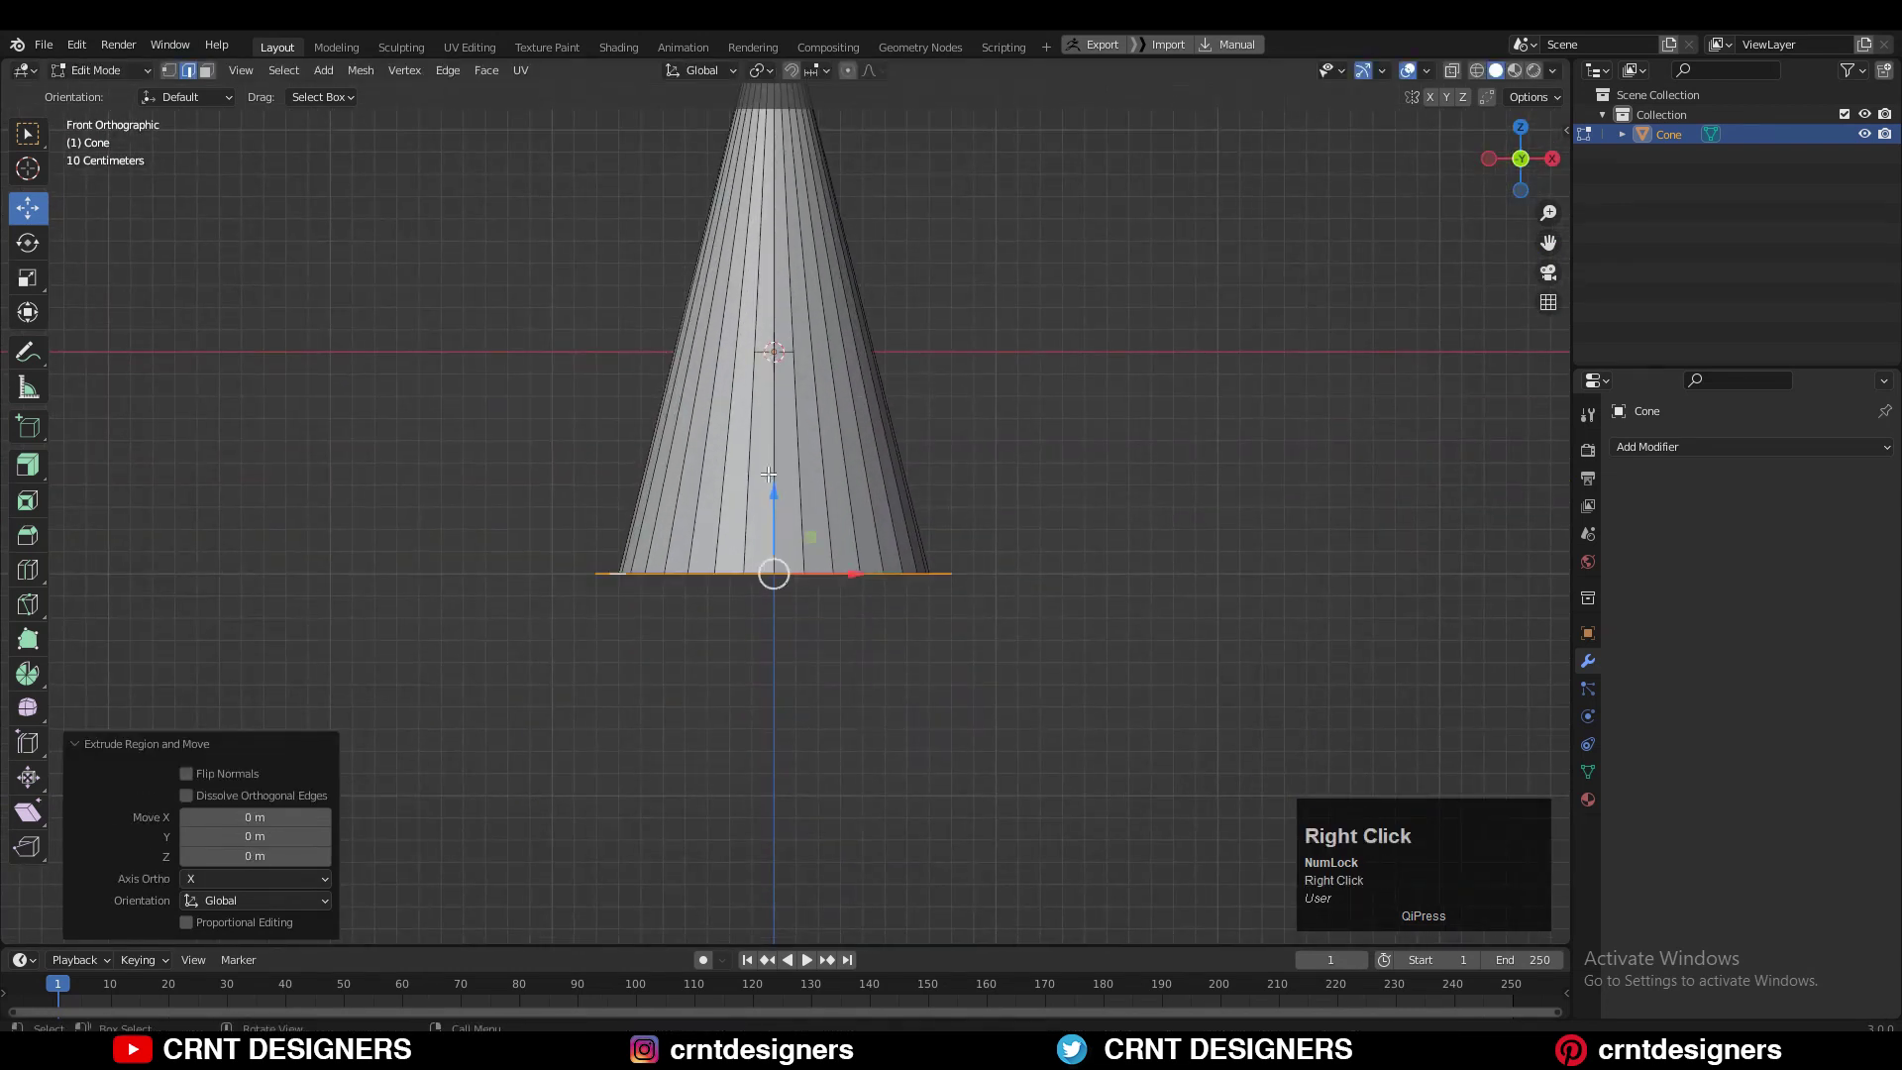
ctrl+drag(769, 475, 771, 518)
middle_drag(975, 426, 1045, 753)
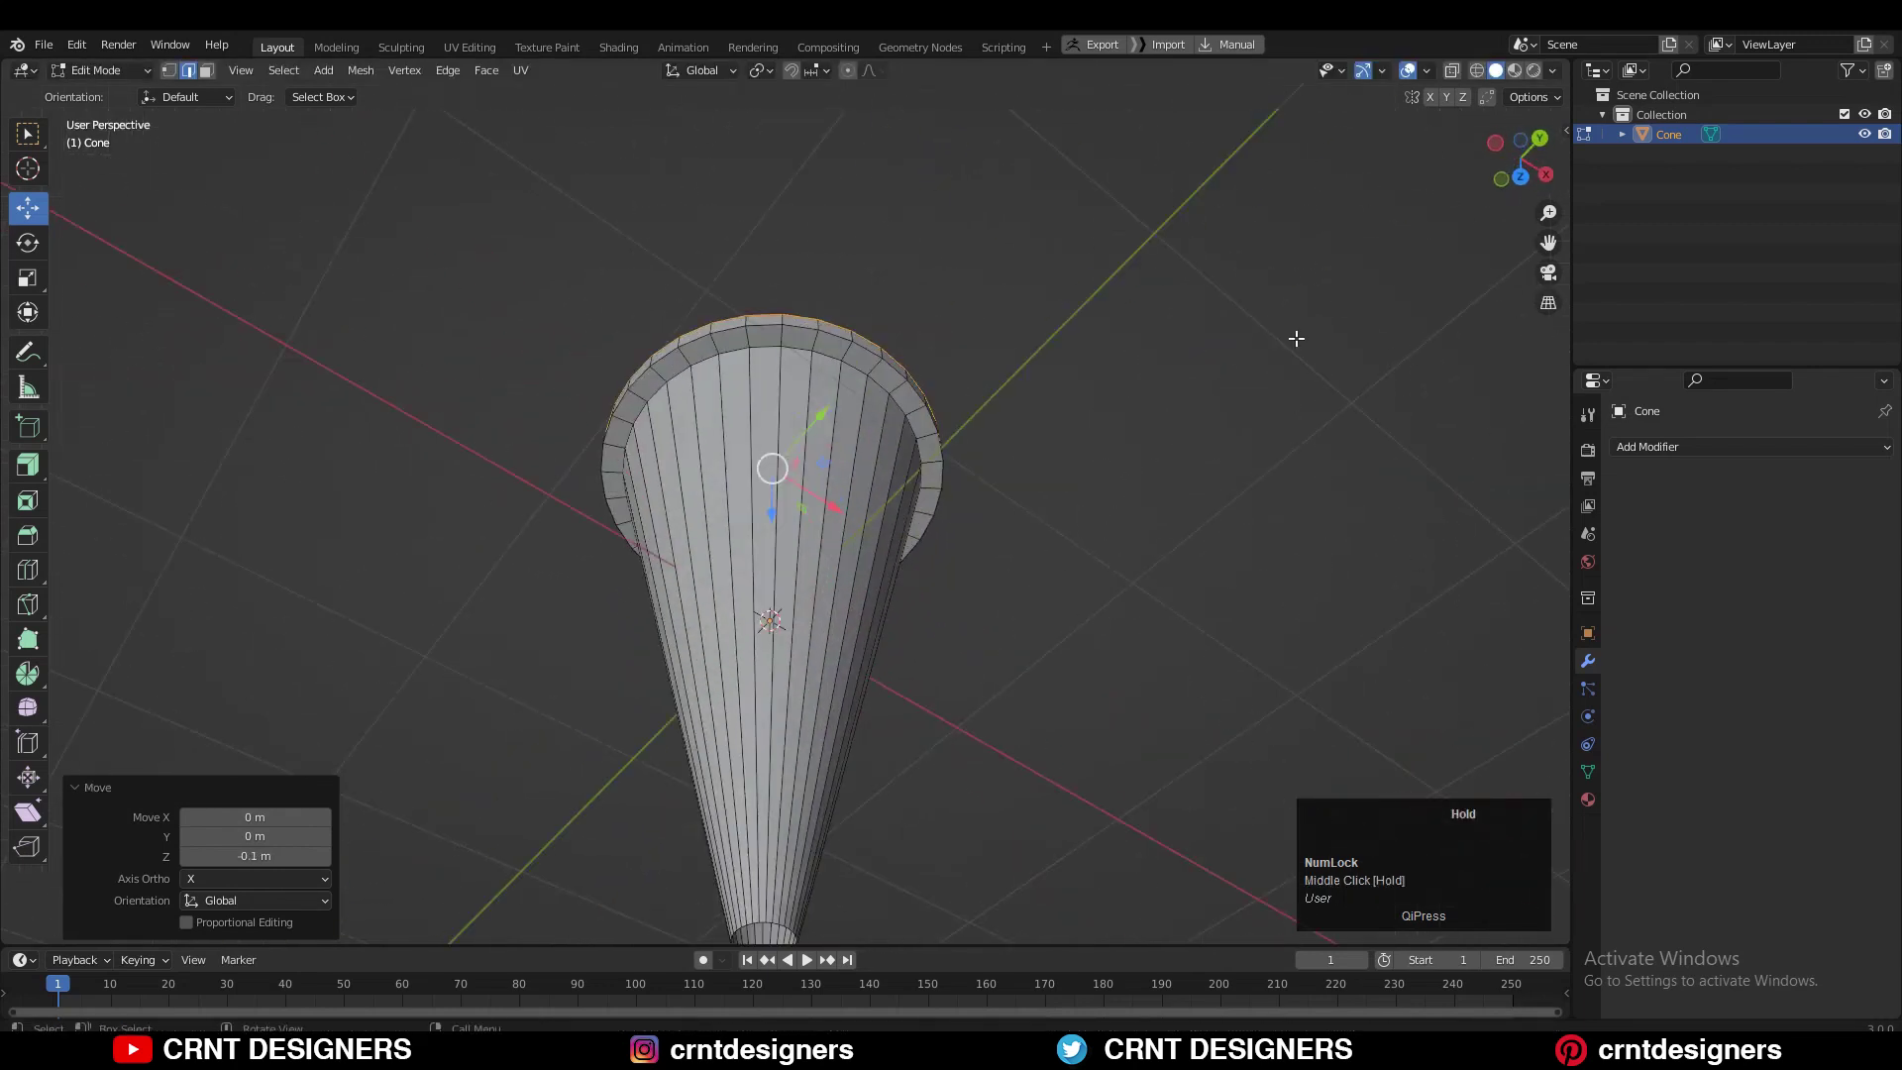
Extrude the lowest edge loop in place and scale it outward from the top view into a wider flat base ring
click(1520, 176)
shift+middle_drag(1090, 478, 1099, 431)
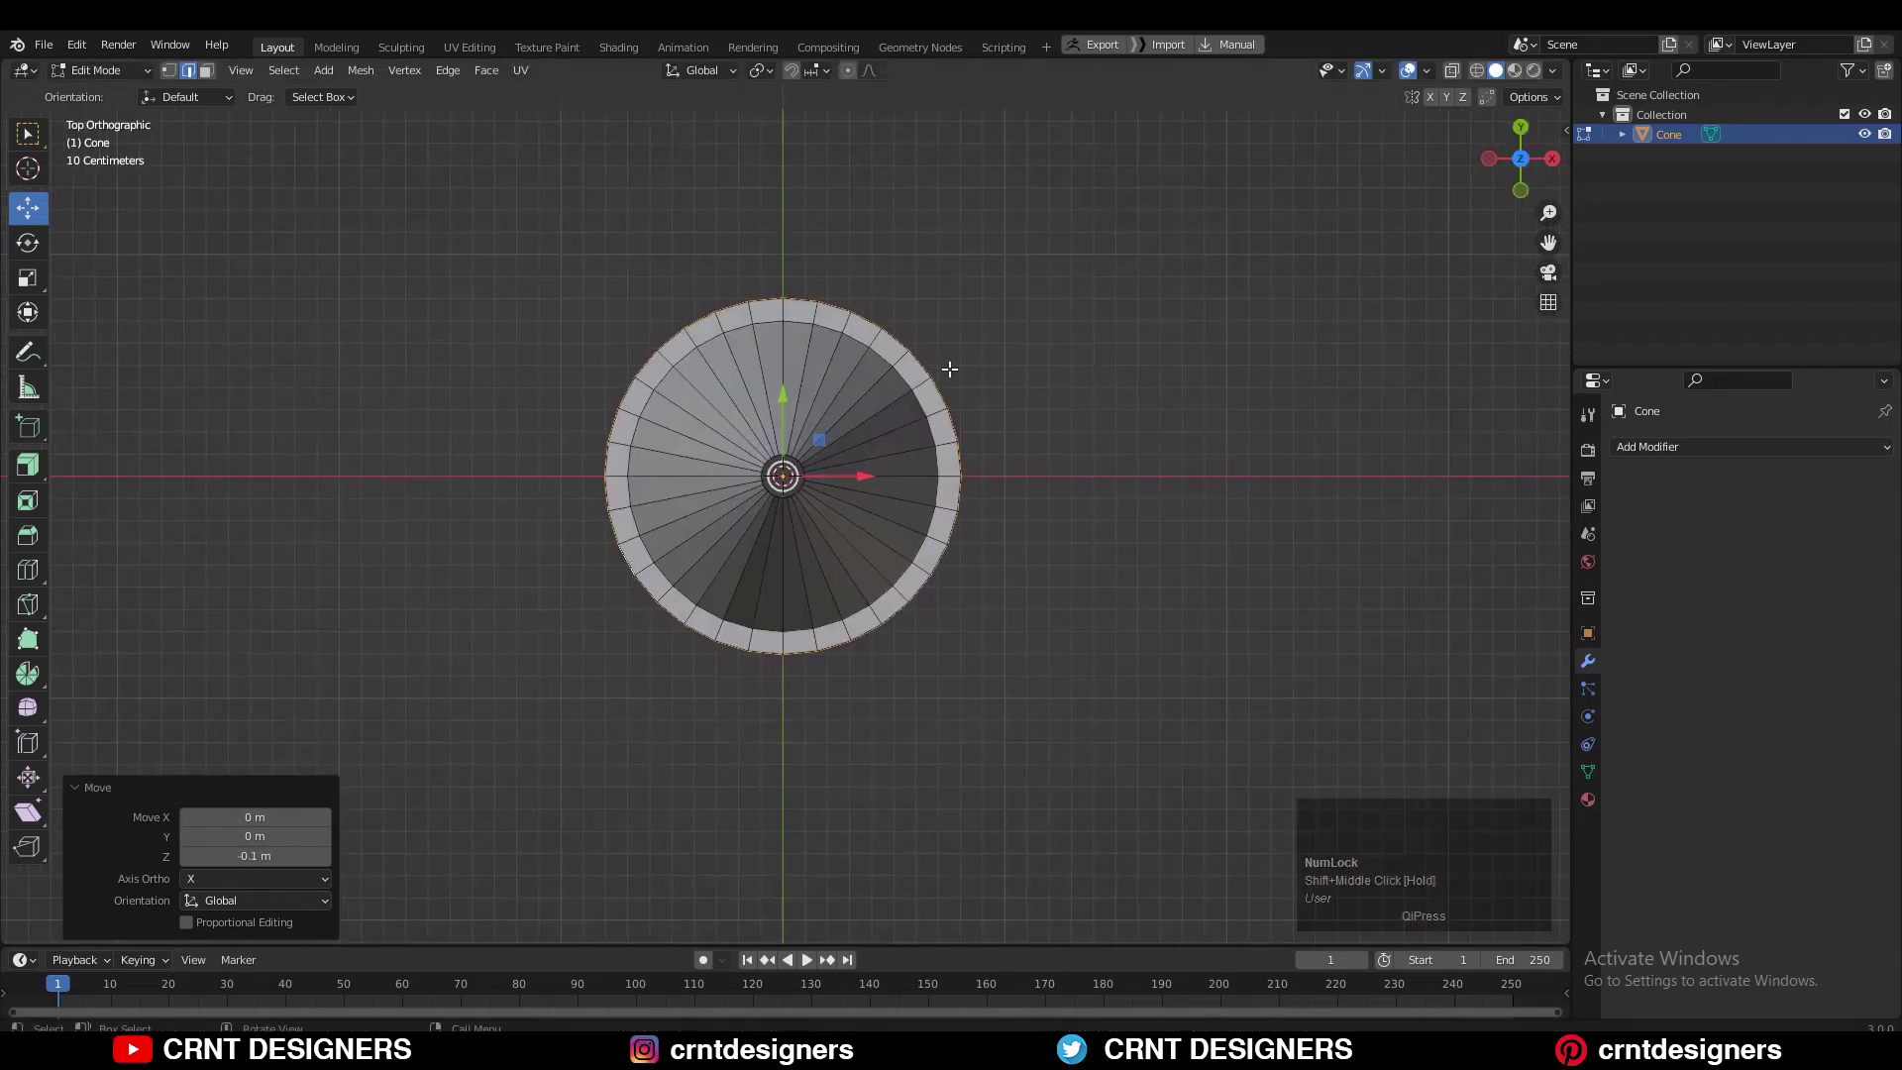
shift+middle_drag(844, 283, 839, 316)
right_click(892, 302)
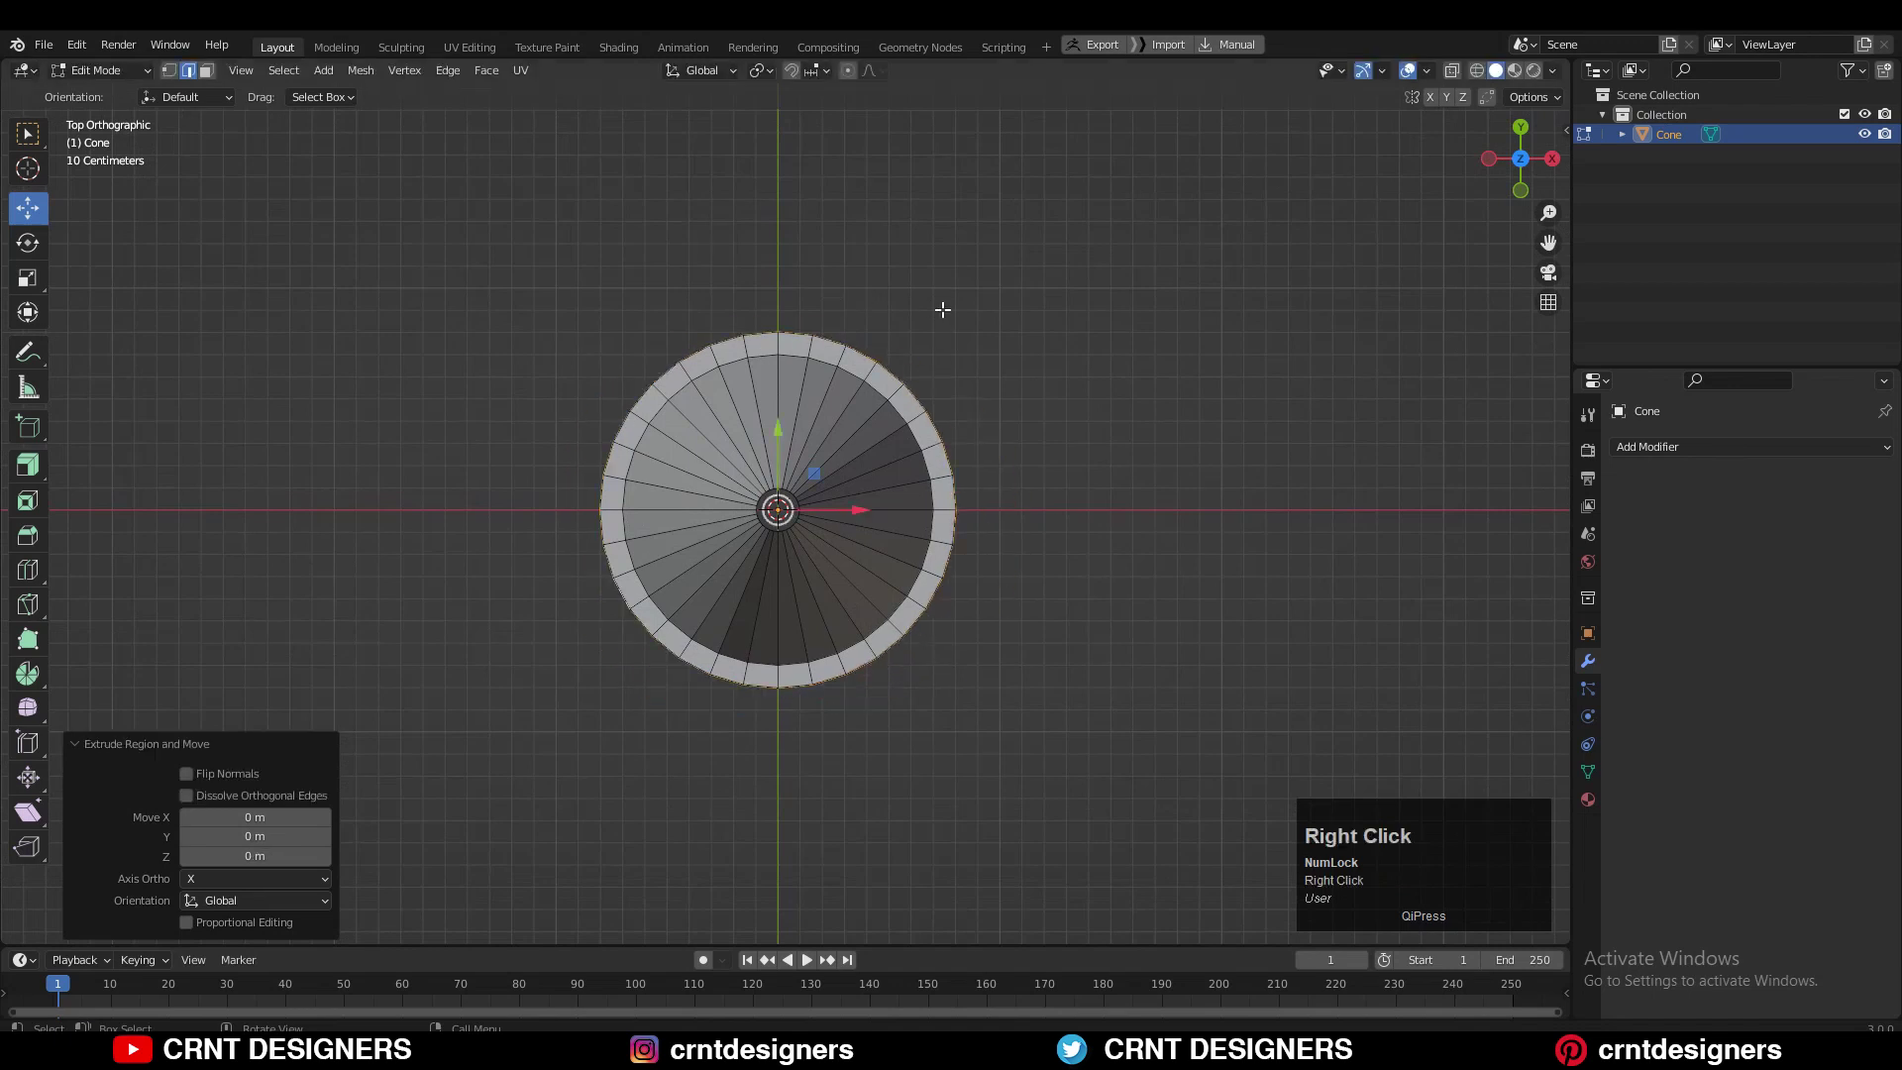
key(s)
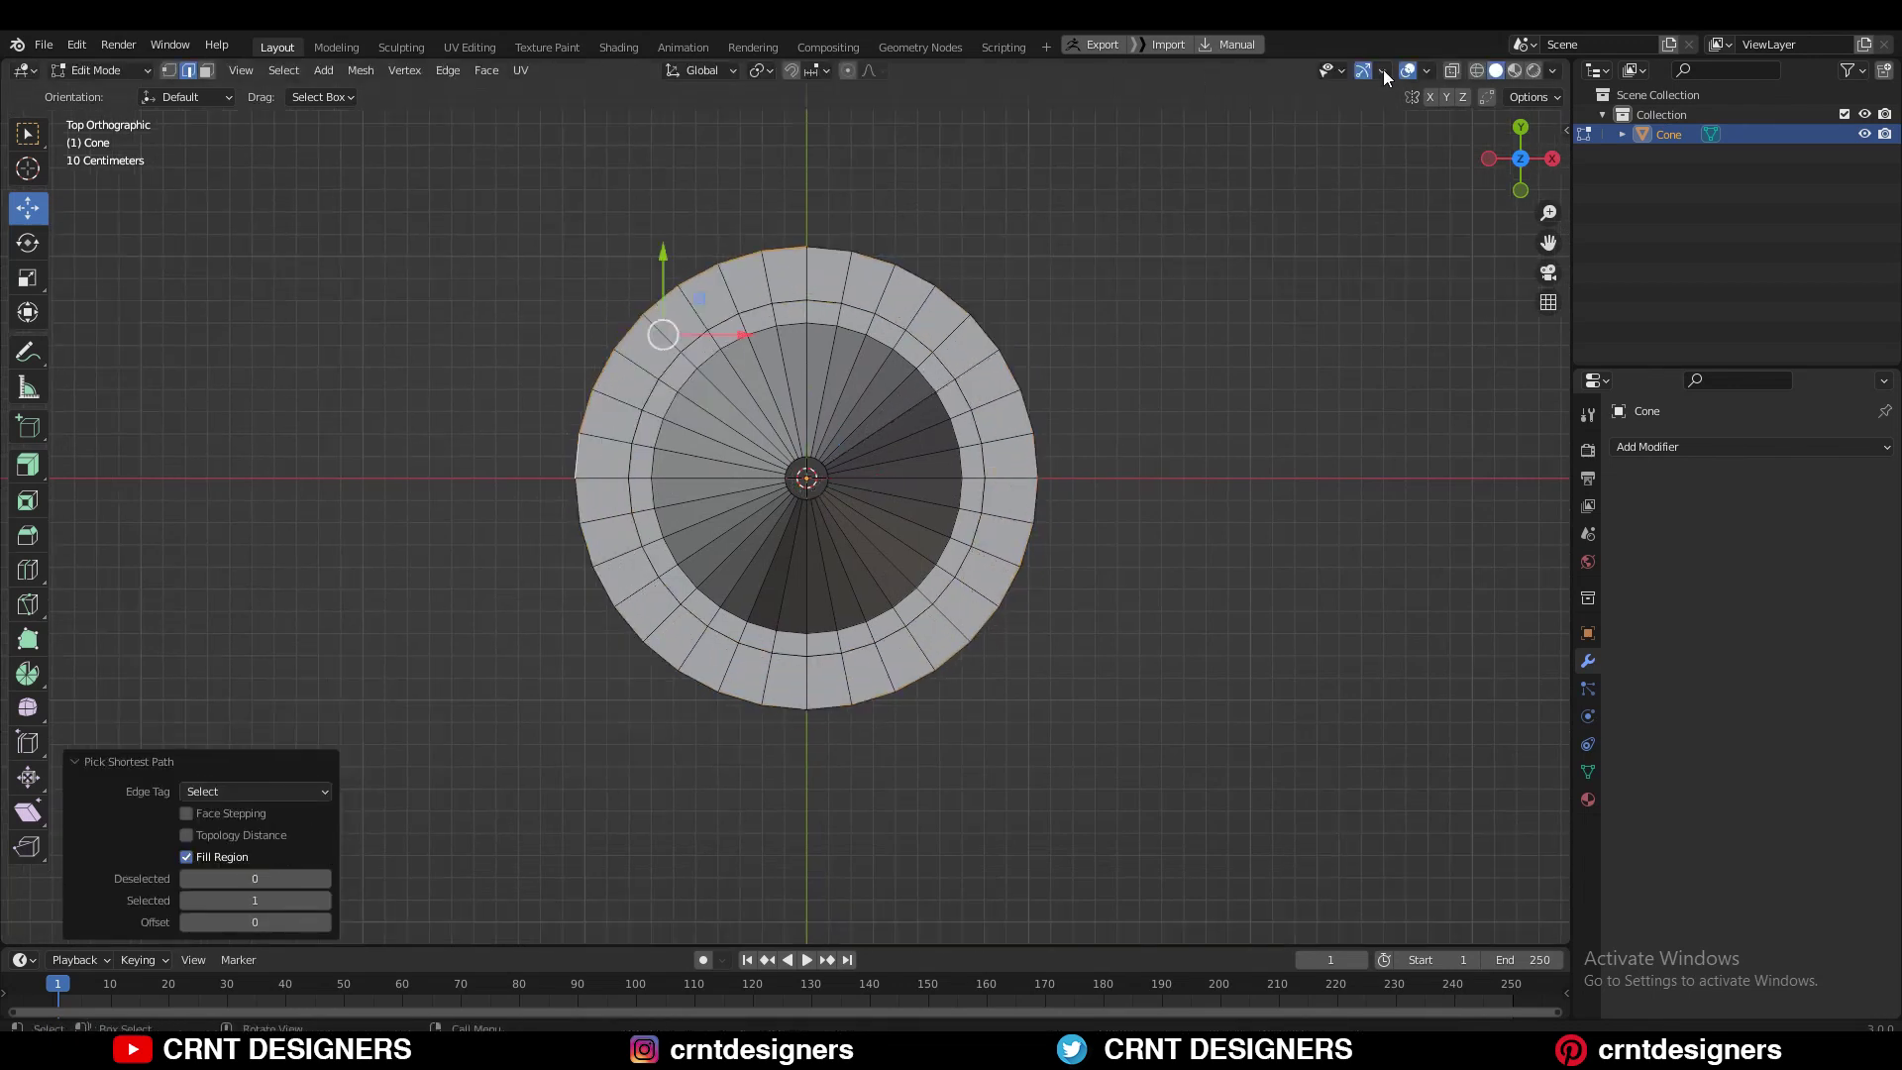
Enable the Statistics overlay and switch to vertex selection
click(1426, 71)
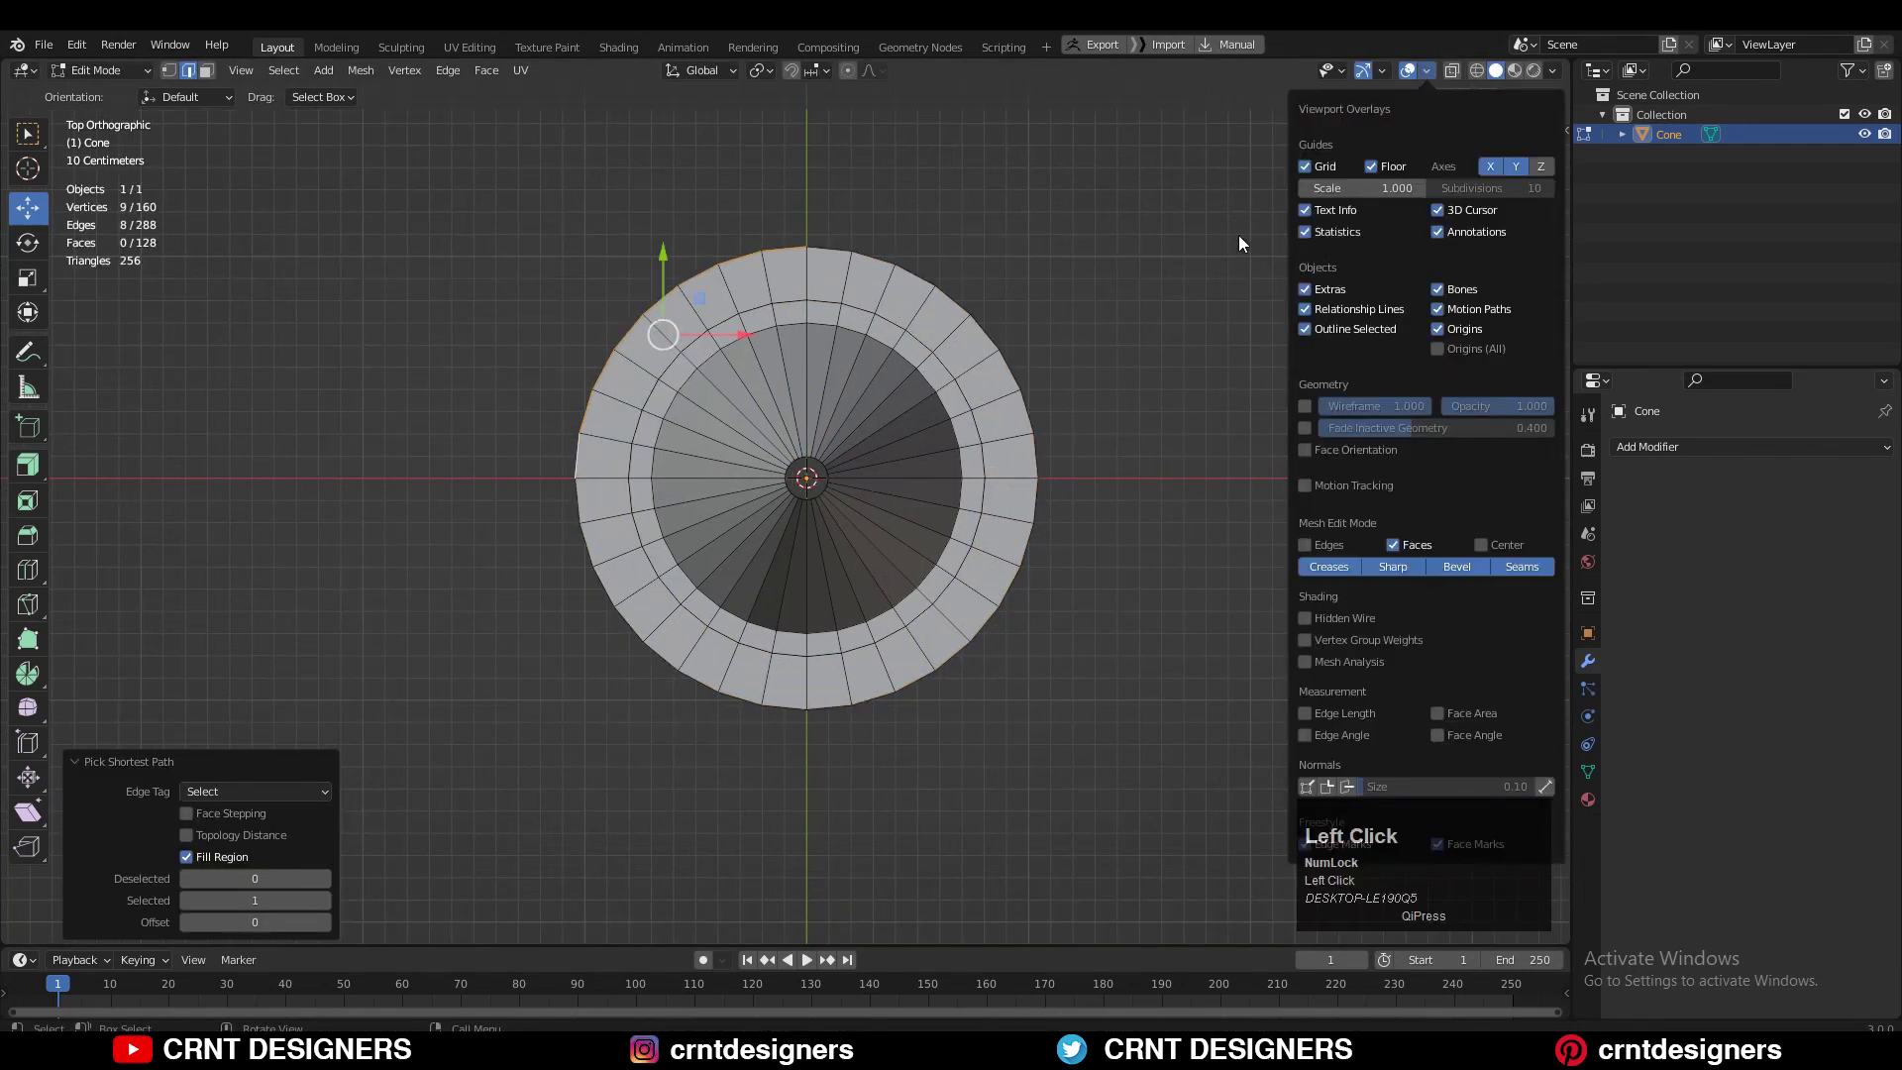
shift+middle_drag(238, 239, 231, 201)
key(1)
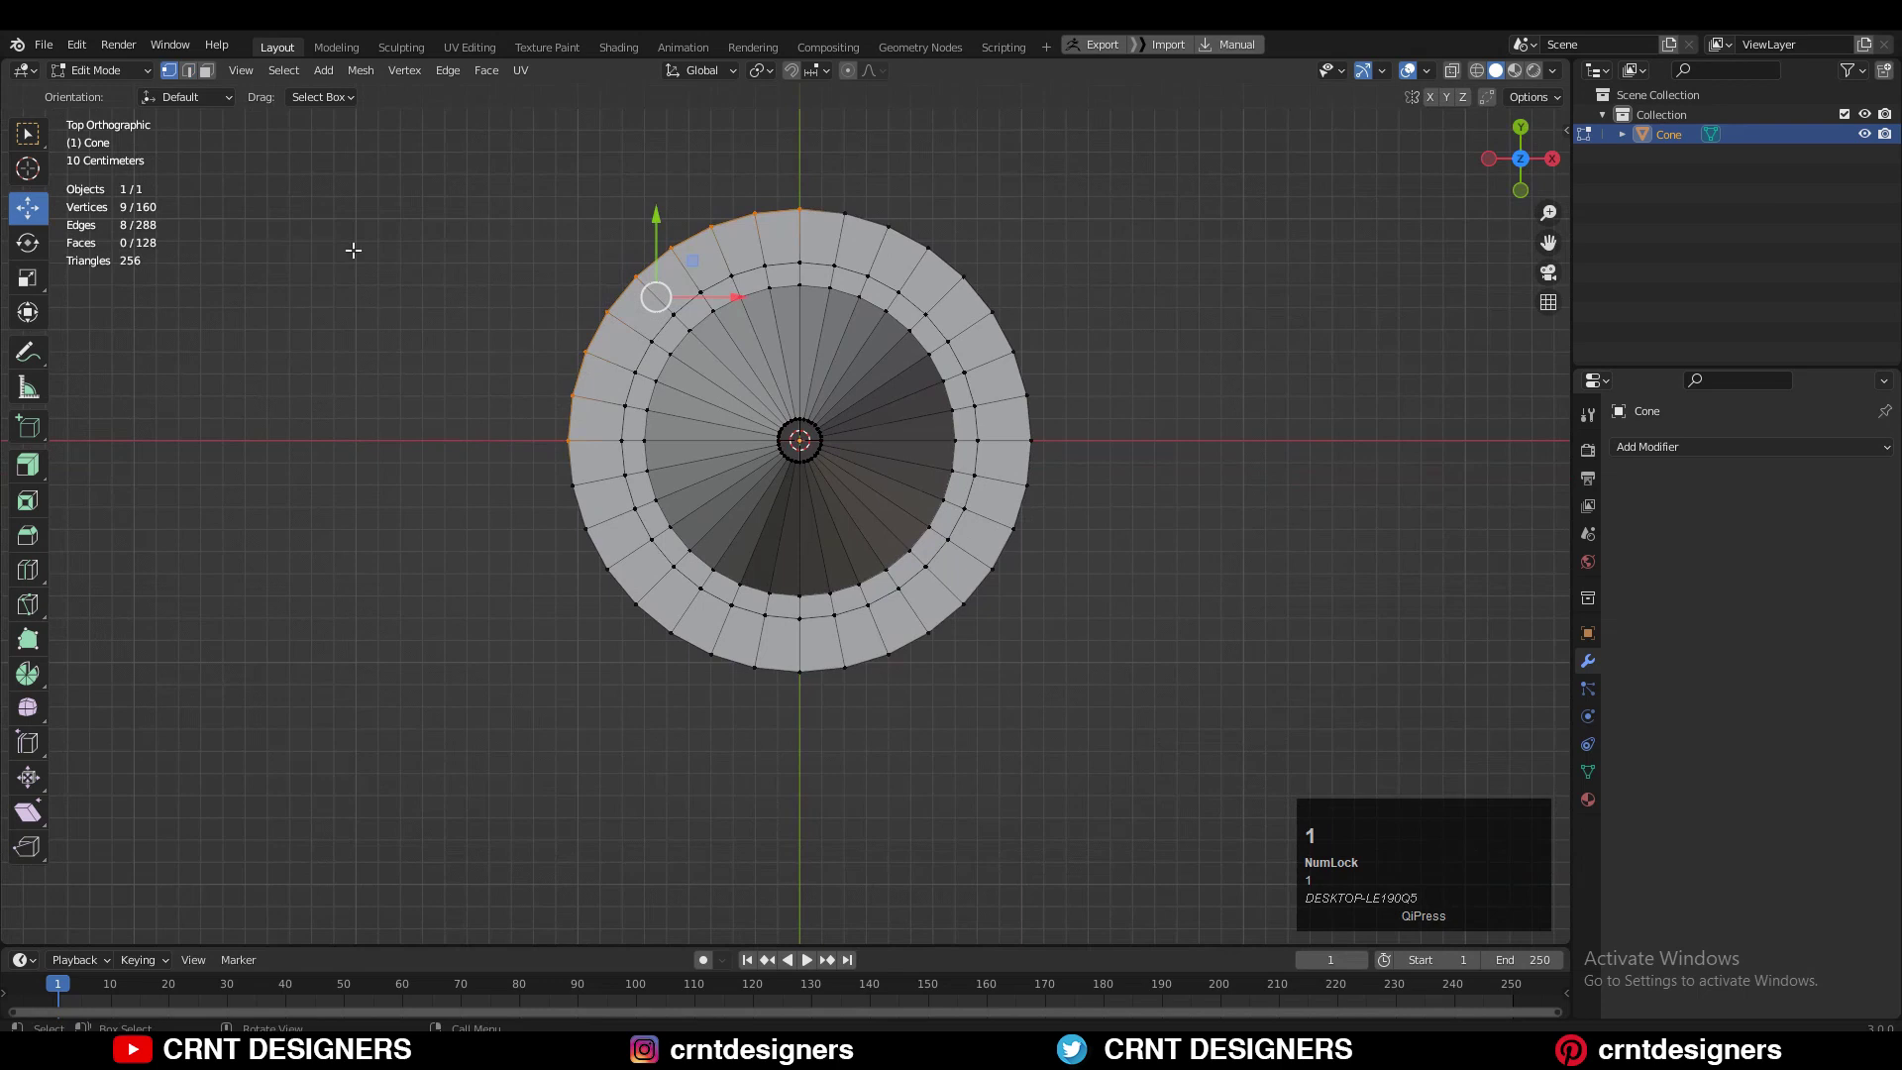
Select the ten vertices along the base ring's upper arc and flatten them by scaling to 0 along Y
click(637, 277)
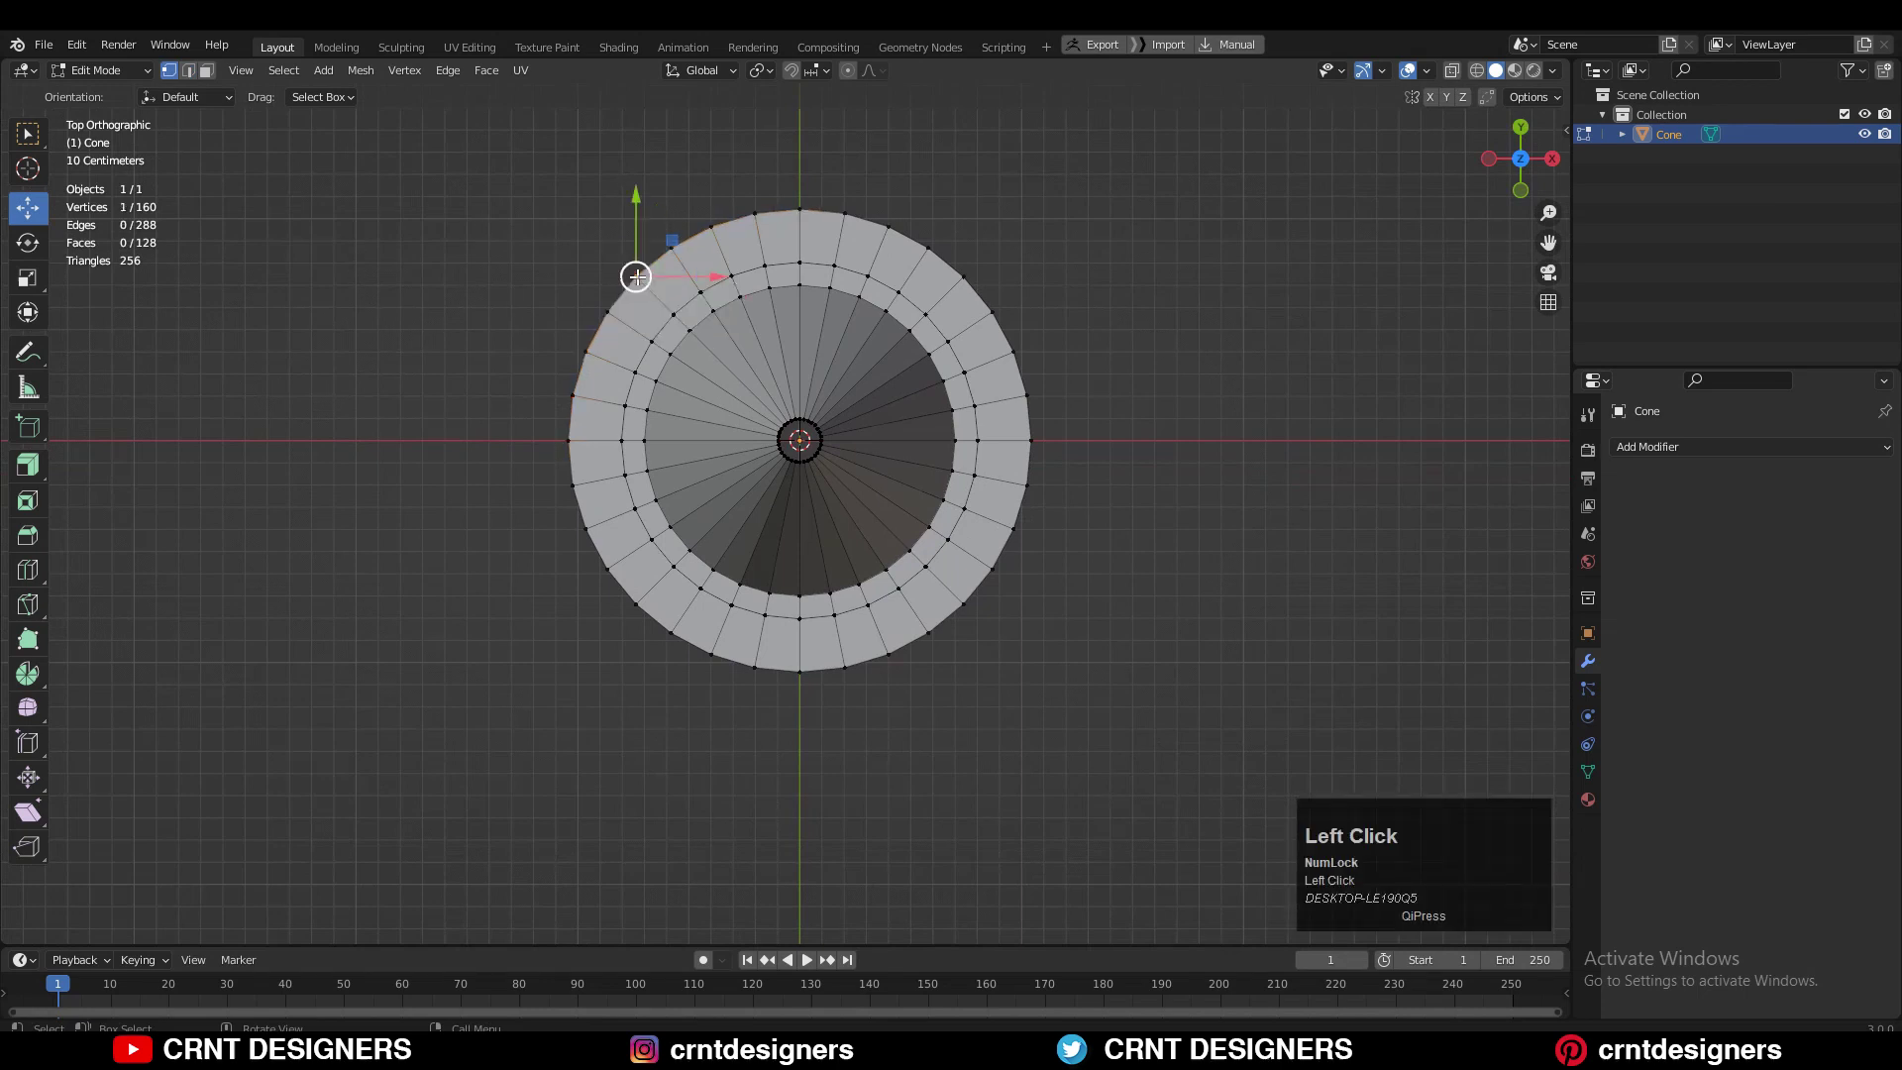
ctrl+shift+click(969, 282)
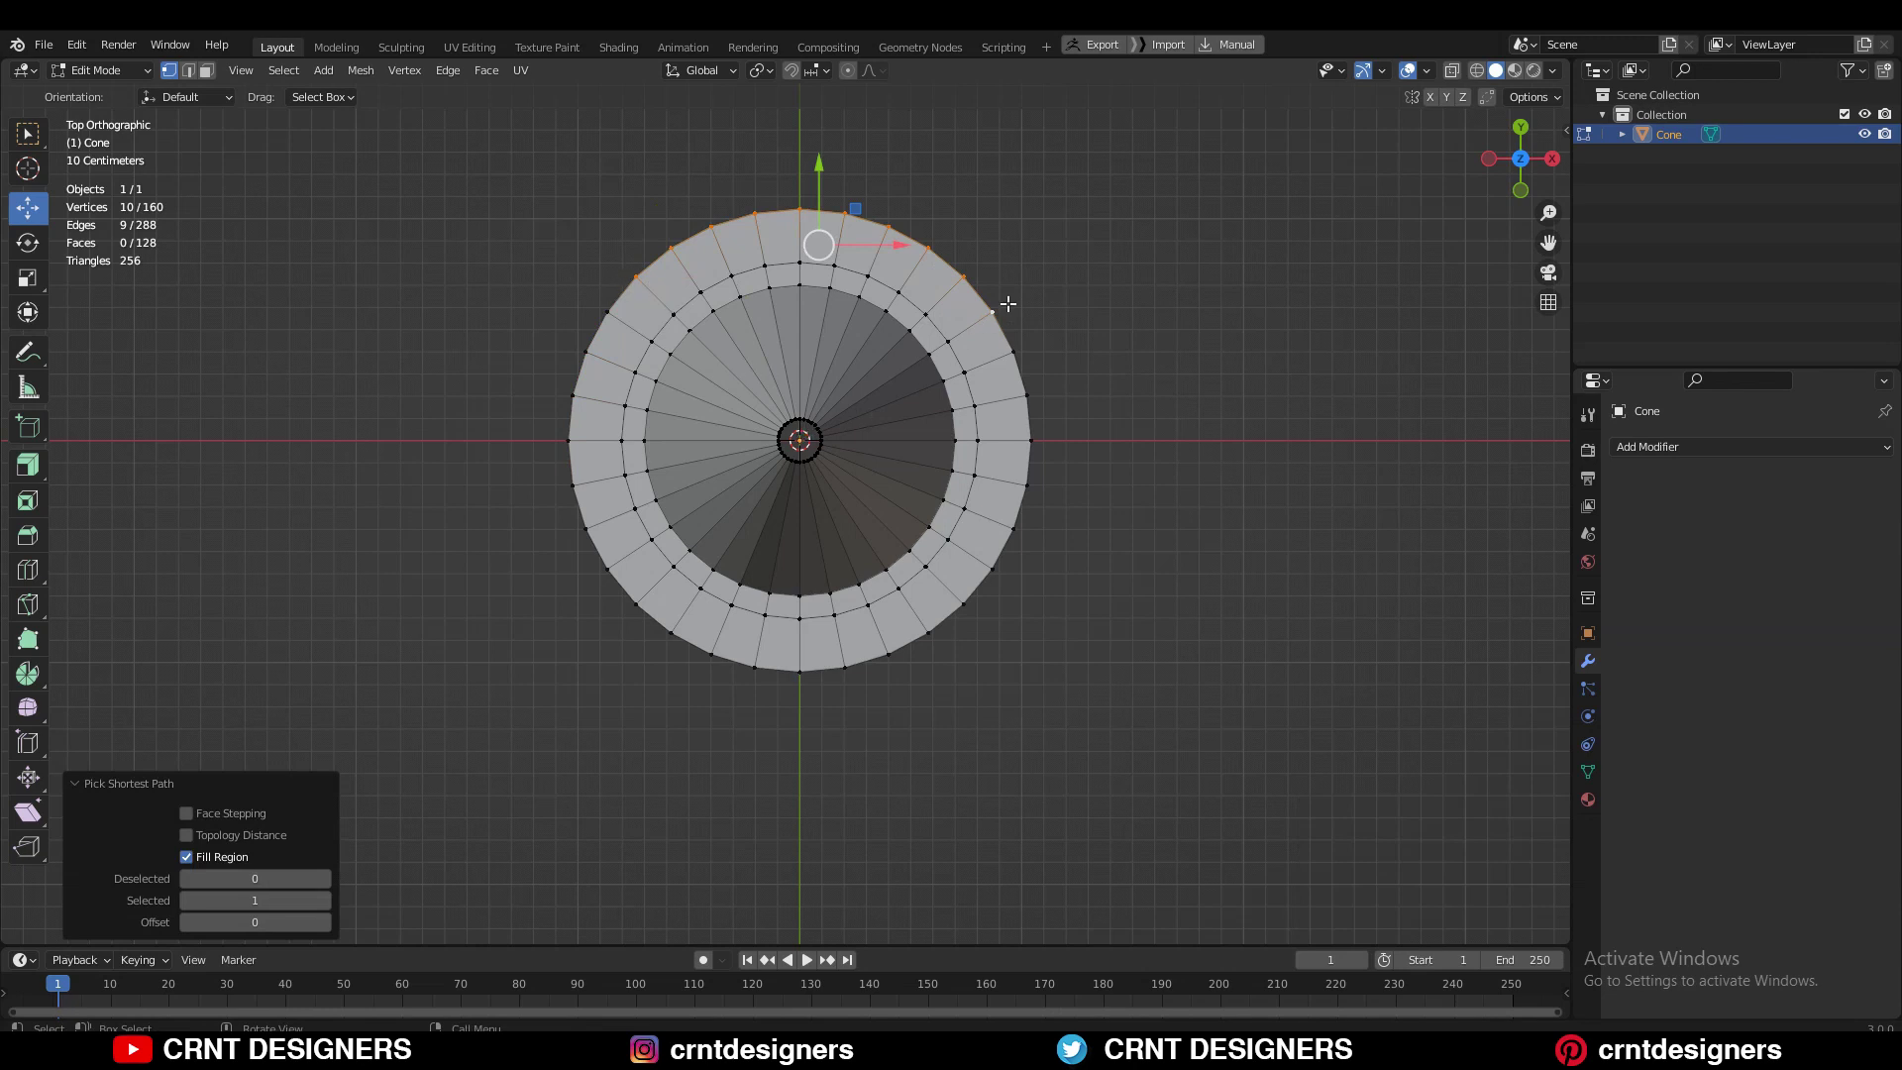
shift+middle_drag(1019, 289, 1030, 283)
key(s)
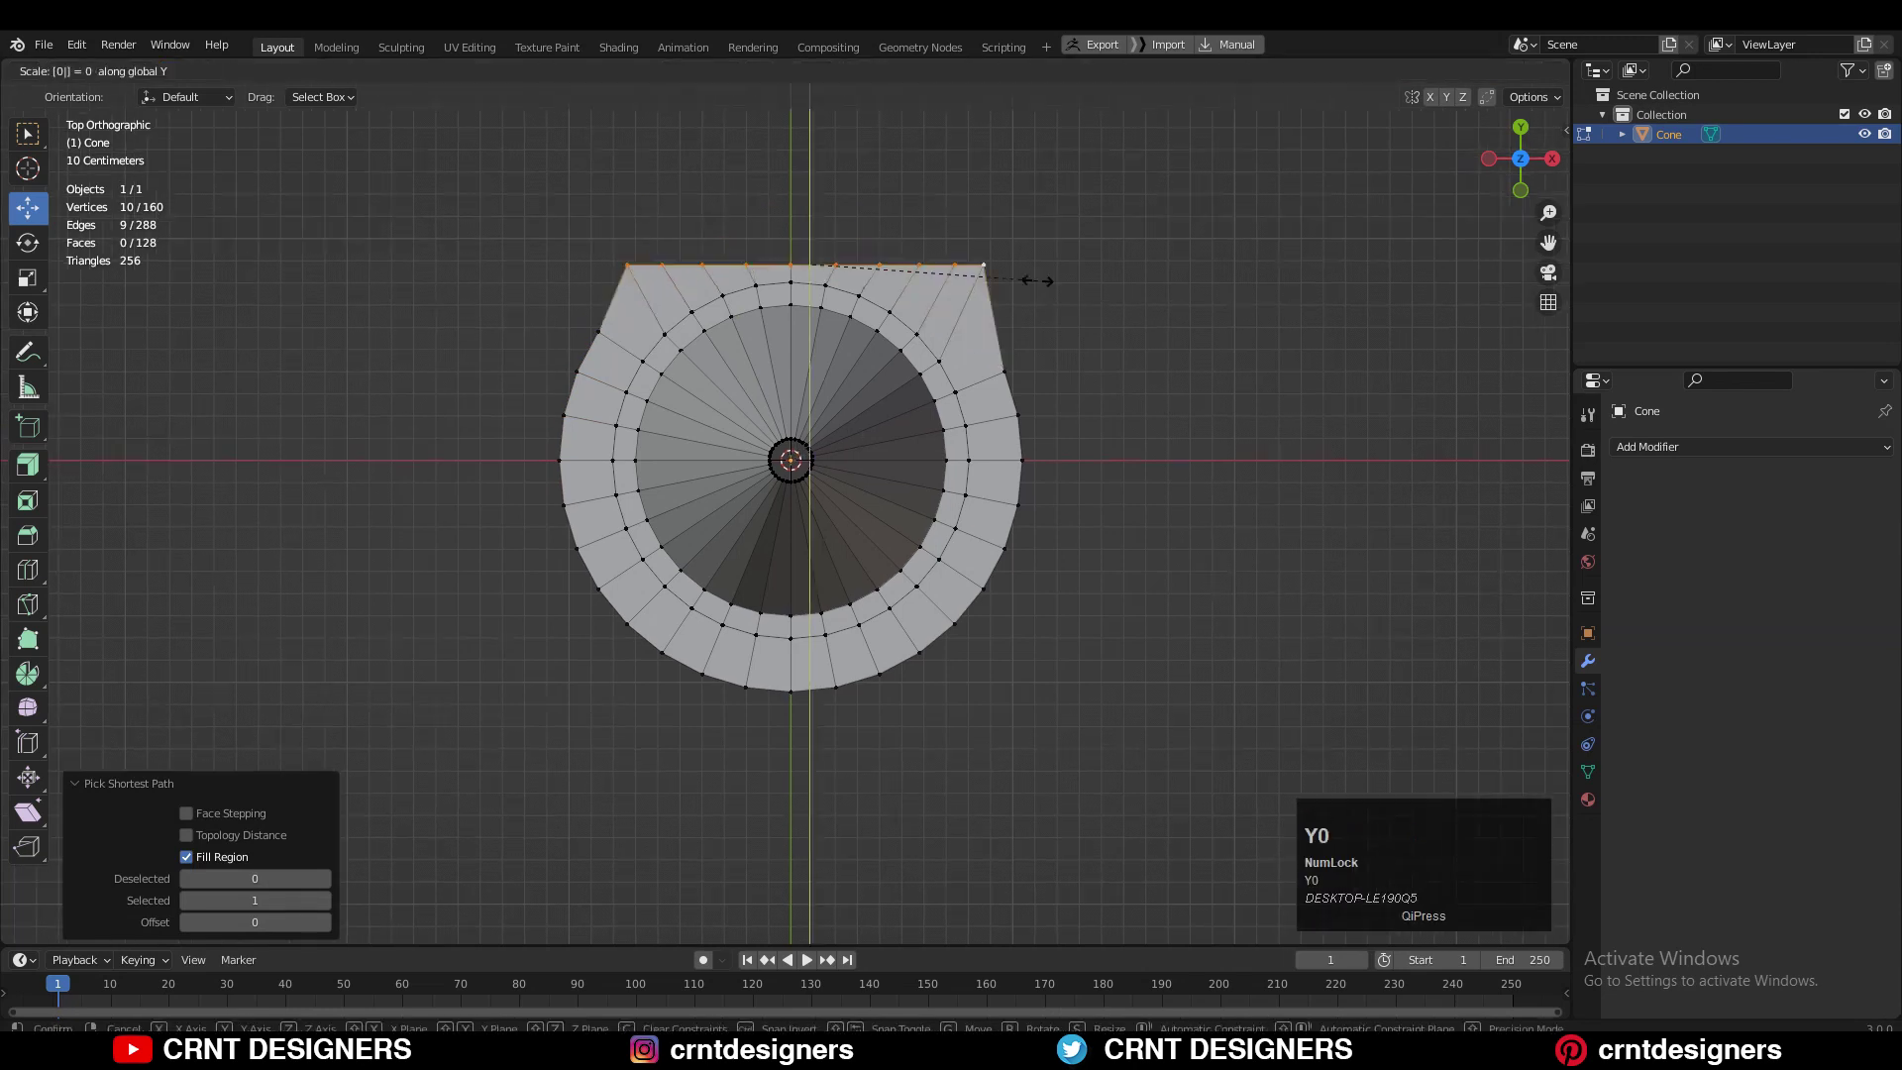
click(1036, 282)
Select the base's left outer vertices from the upper corner to the X axis and scale them to 0 along X
click(626, 265)
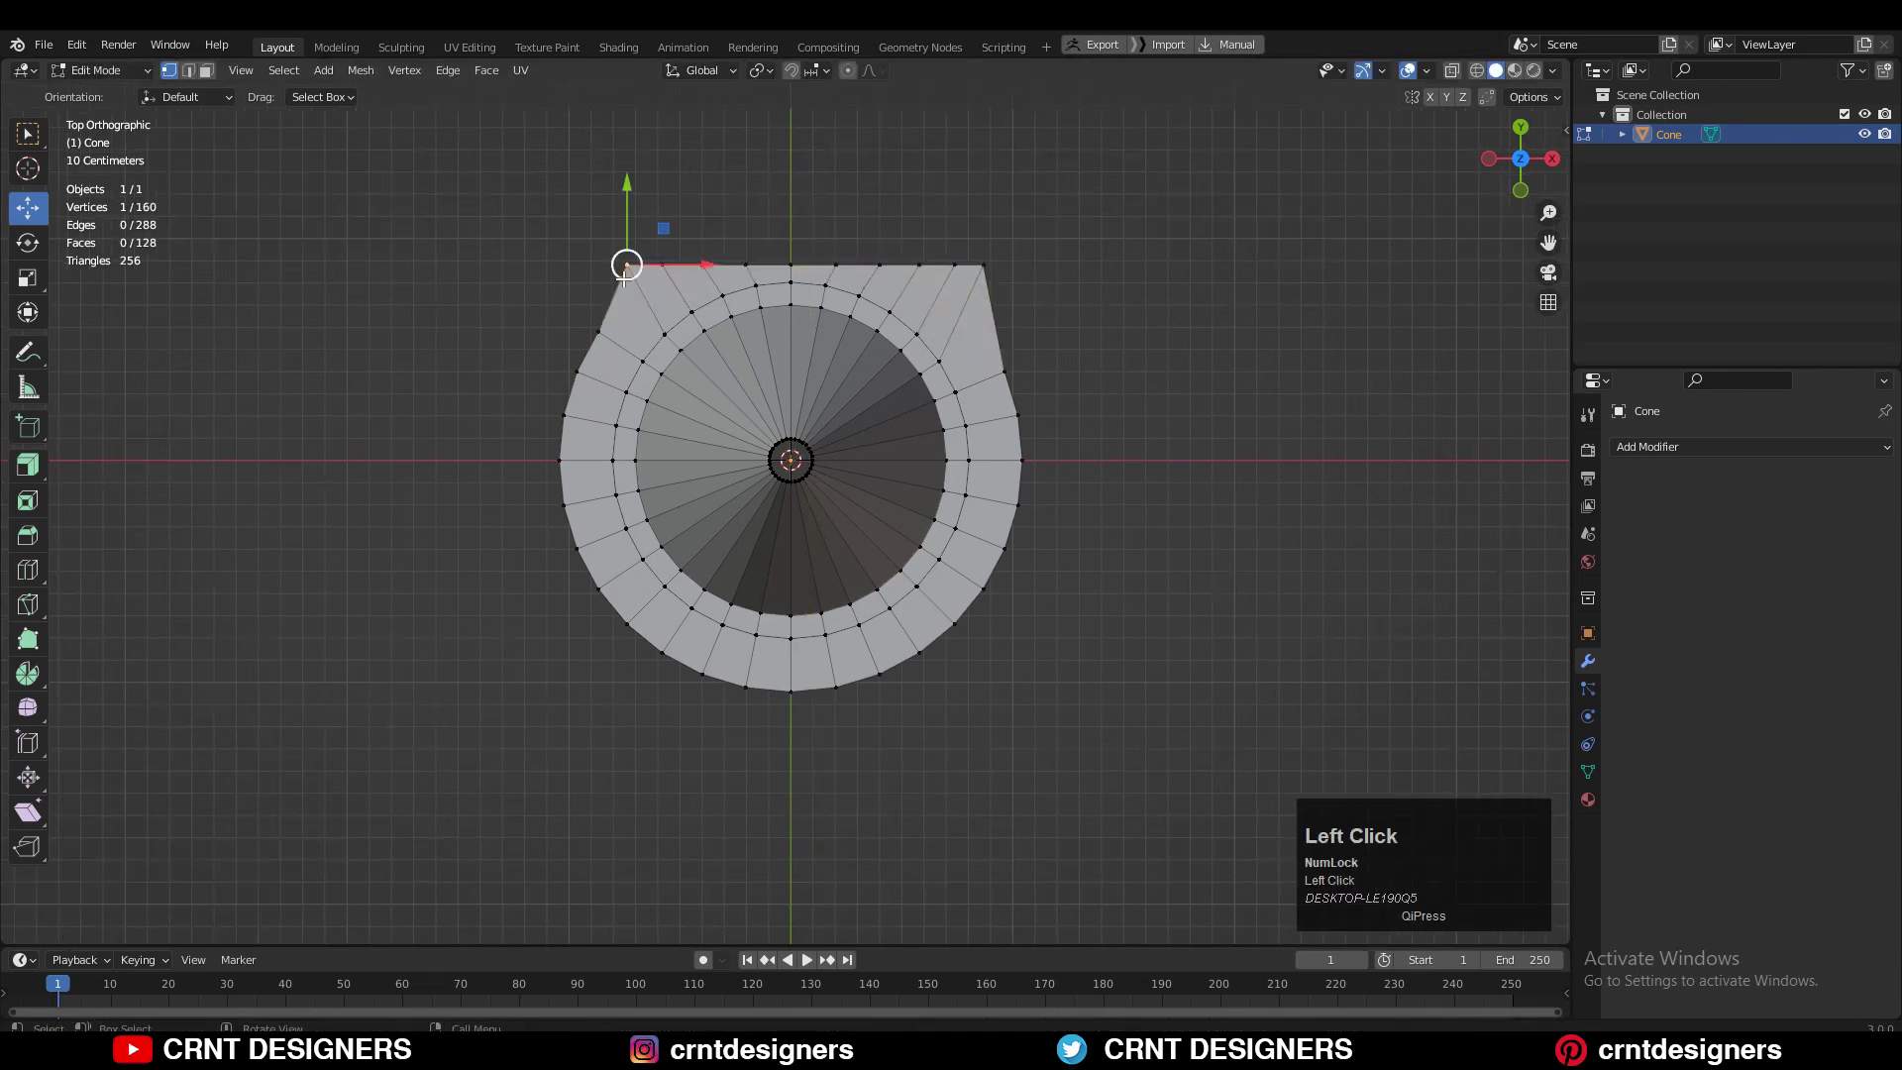
ctrl+shift+click(556, 472)
shift+middle_drag(719, 342, 742, 325)
key(s)
key(x)
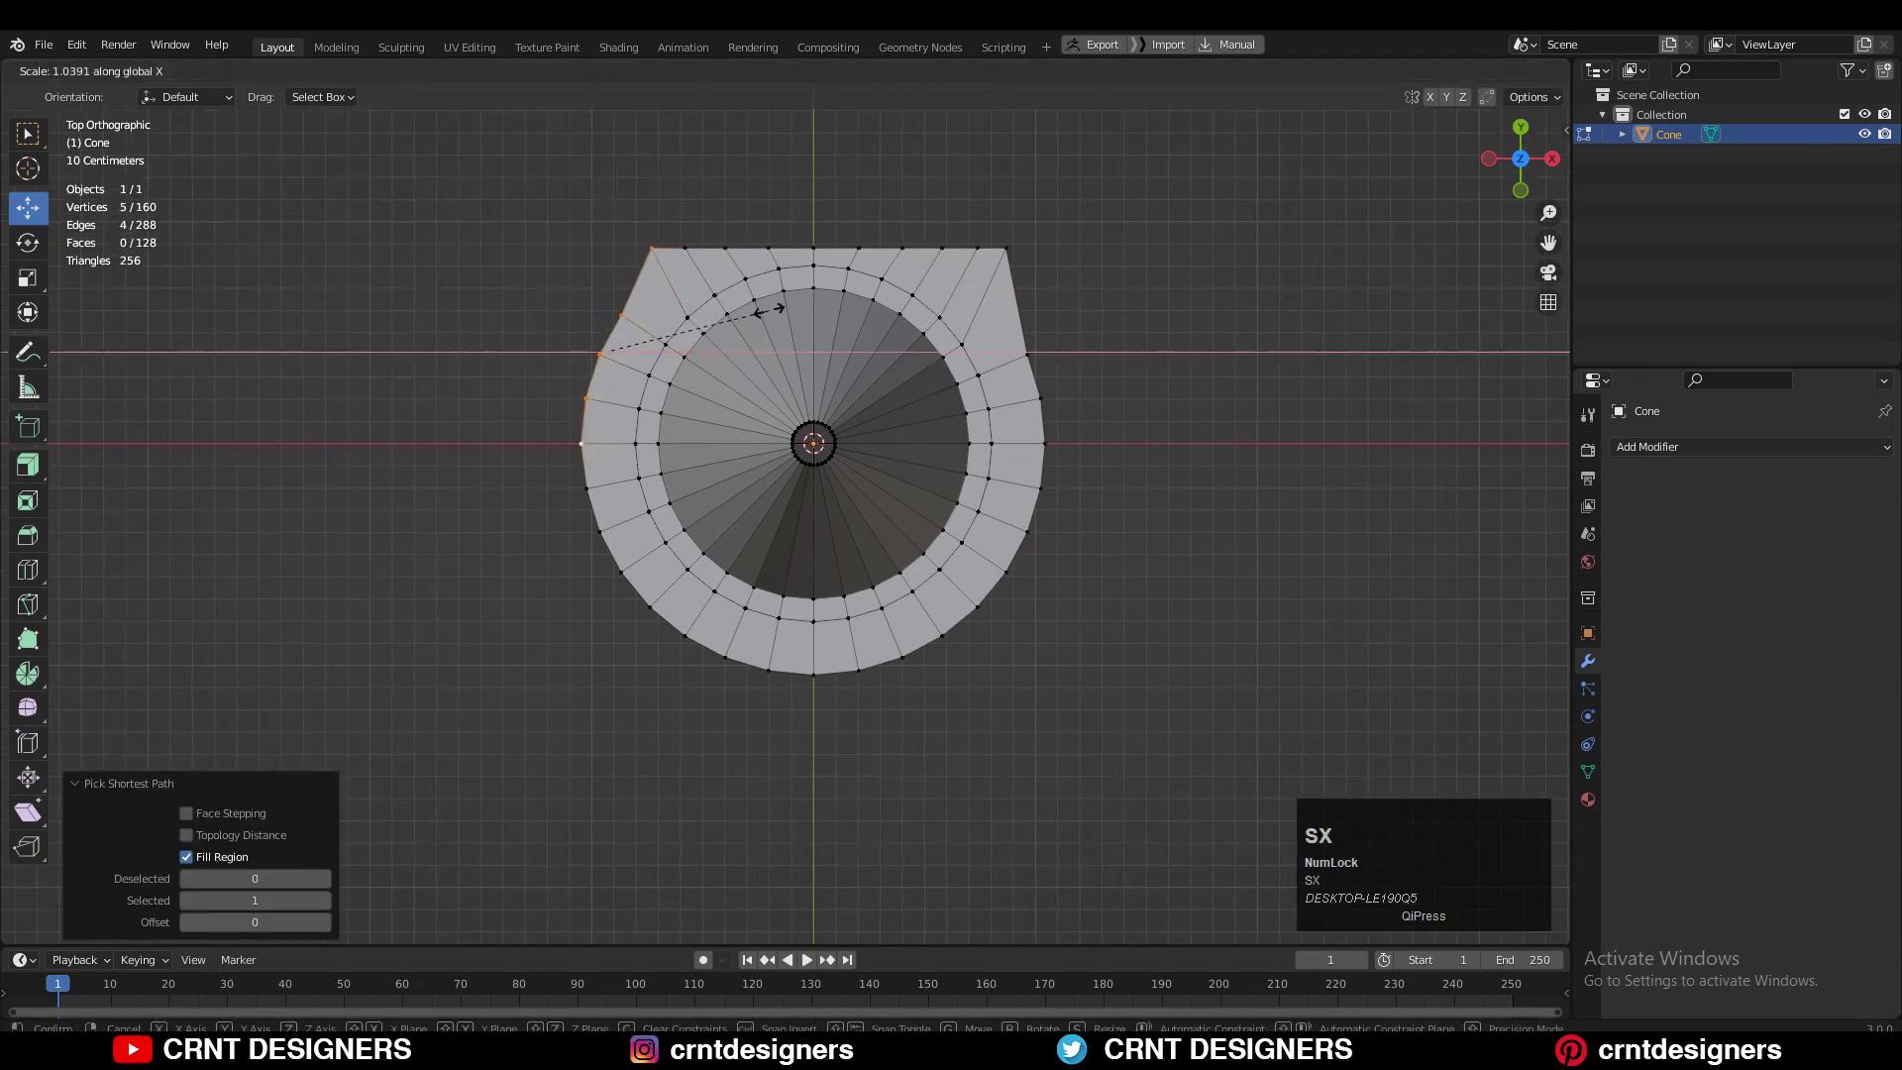
key(0)
click(769, 306)
Symmetrize the whole mesh from -X to +X
shift+middle_drag(1075, 404, 1117, 351)
key(a)
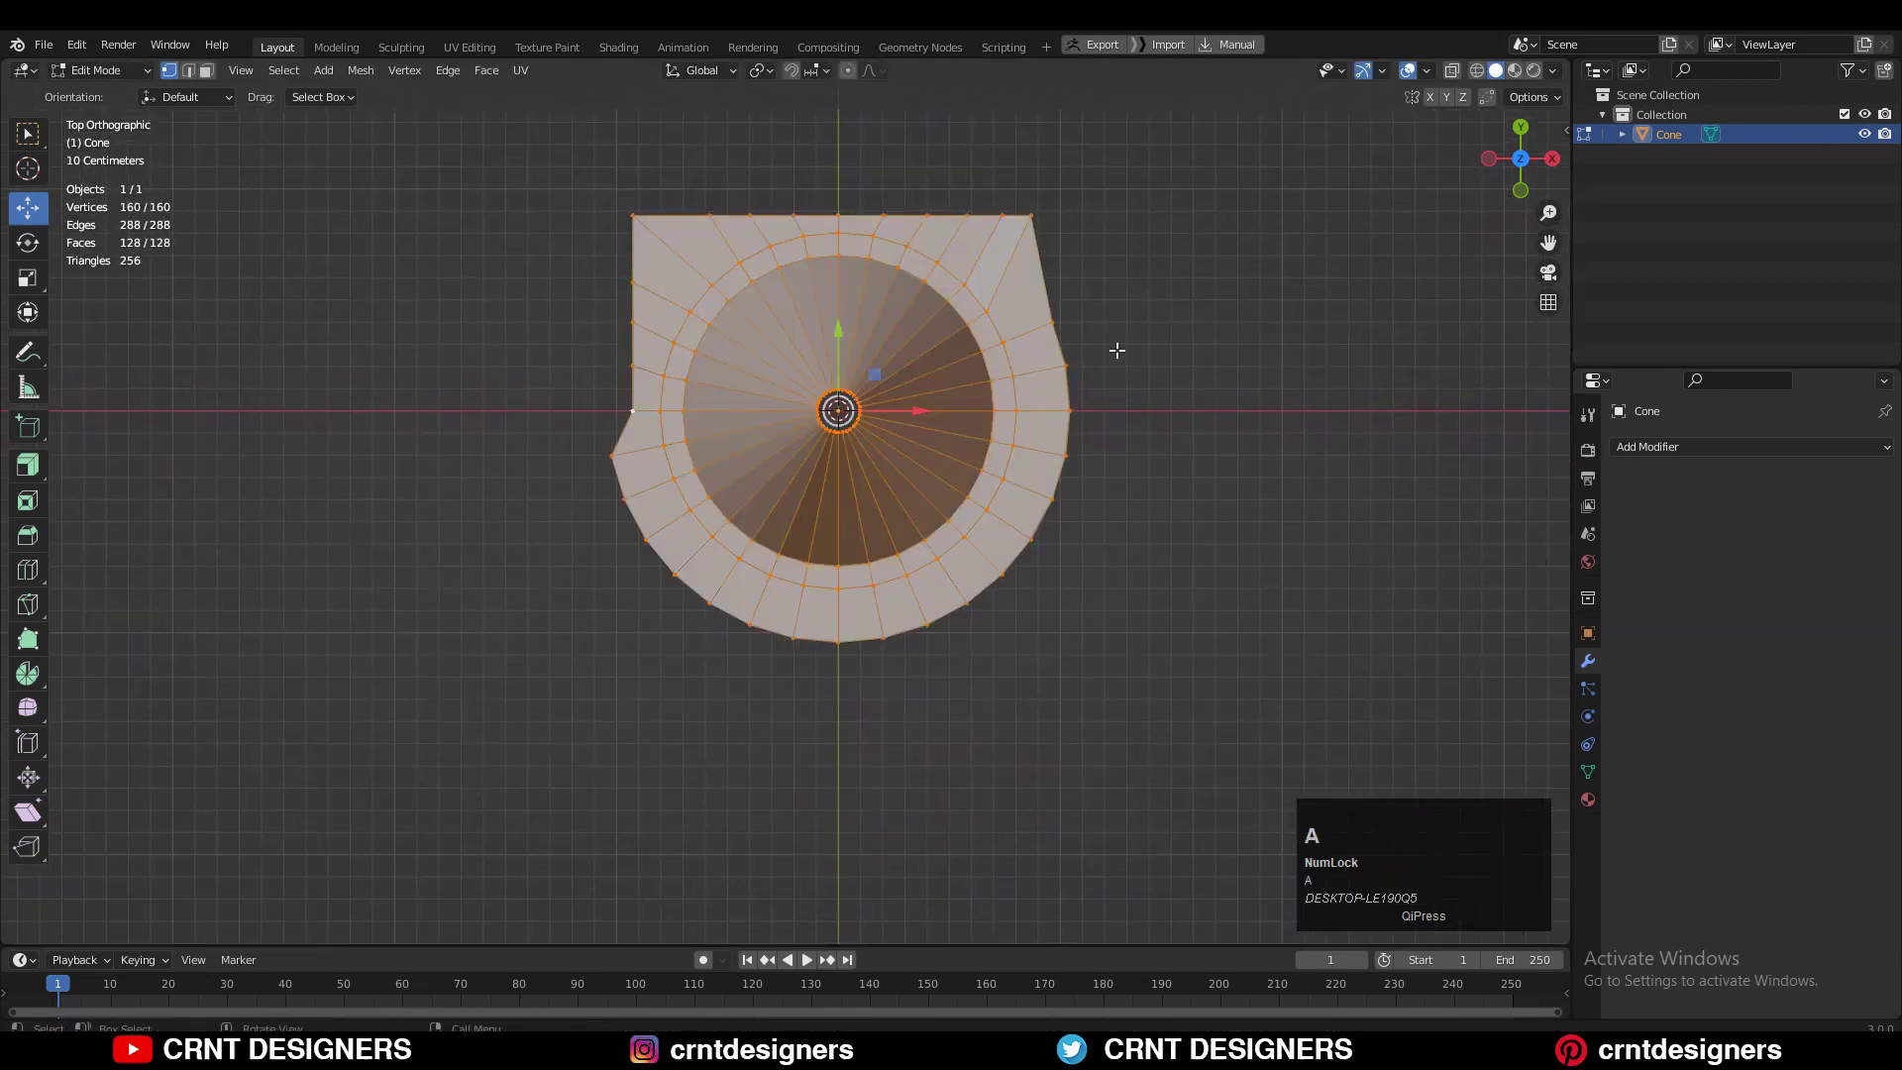
click(361, 70)
click(401, 345)
Symmetrize the whole mesh from +Y to -Y to complete the rectangular base outline, then clear the selection
key(a)
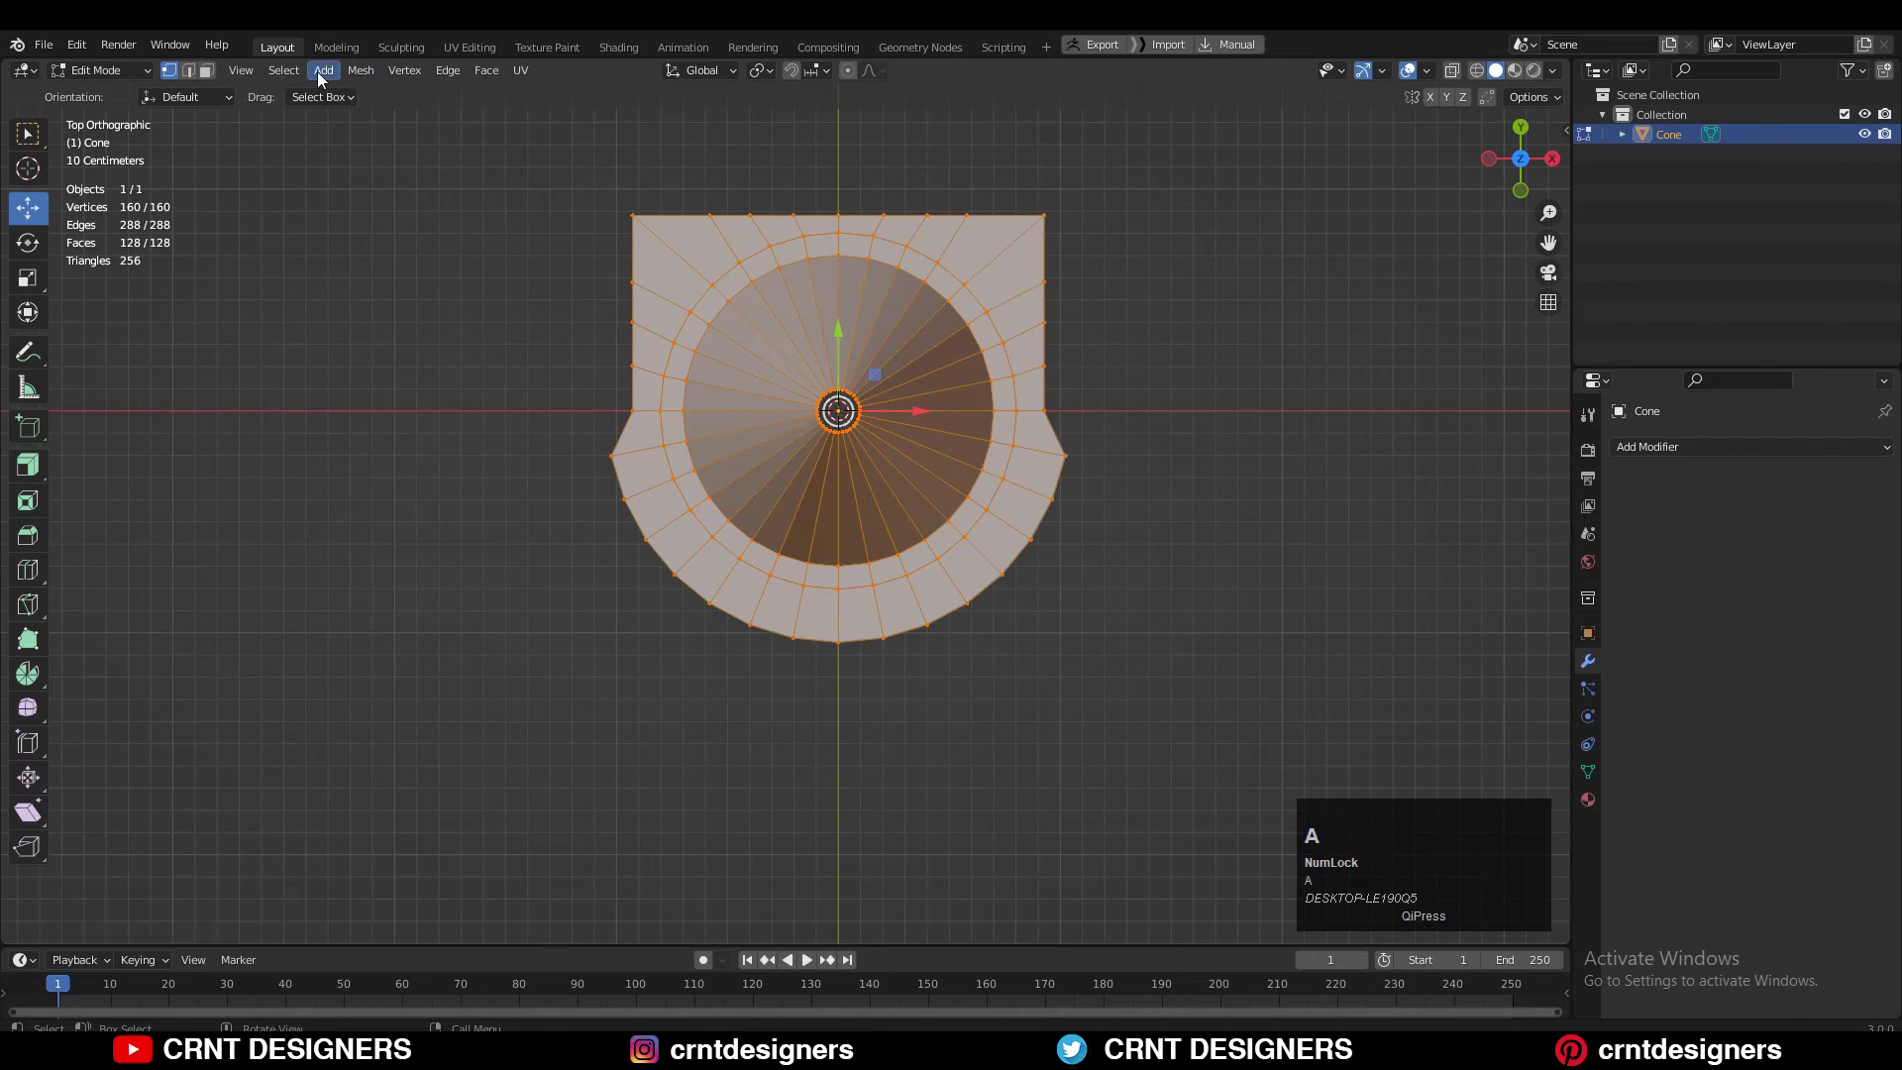
click(325, 73)
mouse_move(359, 72)
click(418, 346)
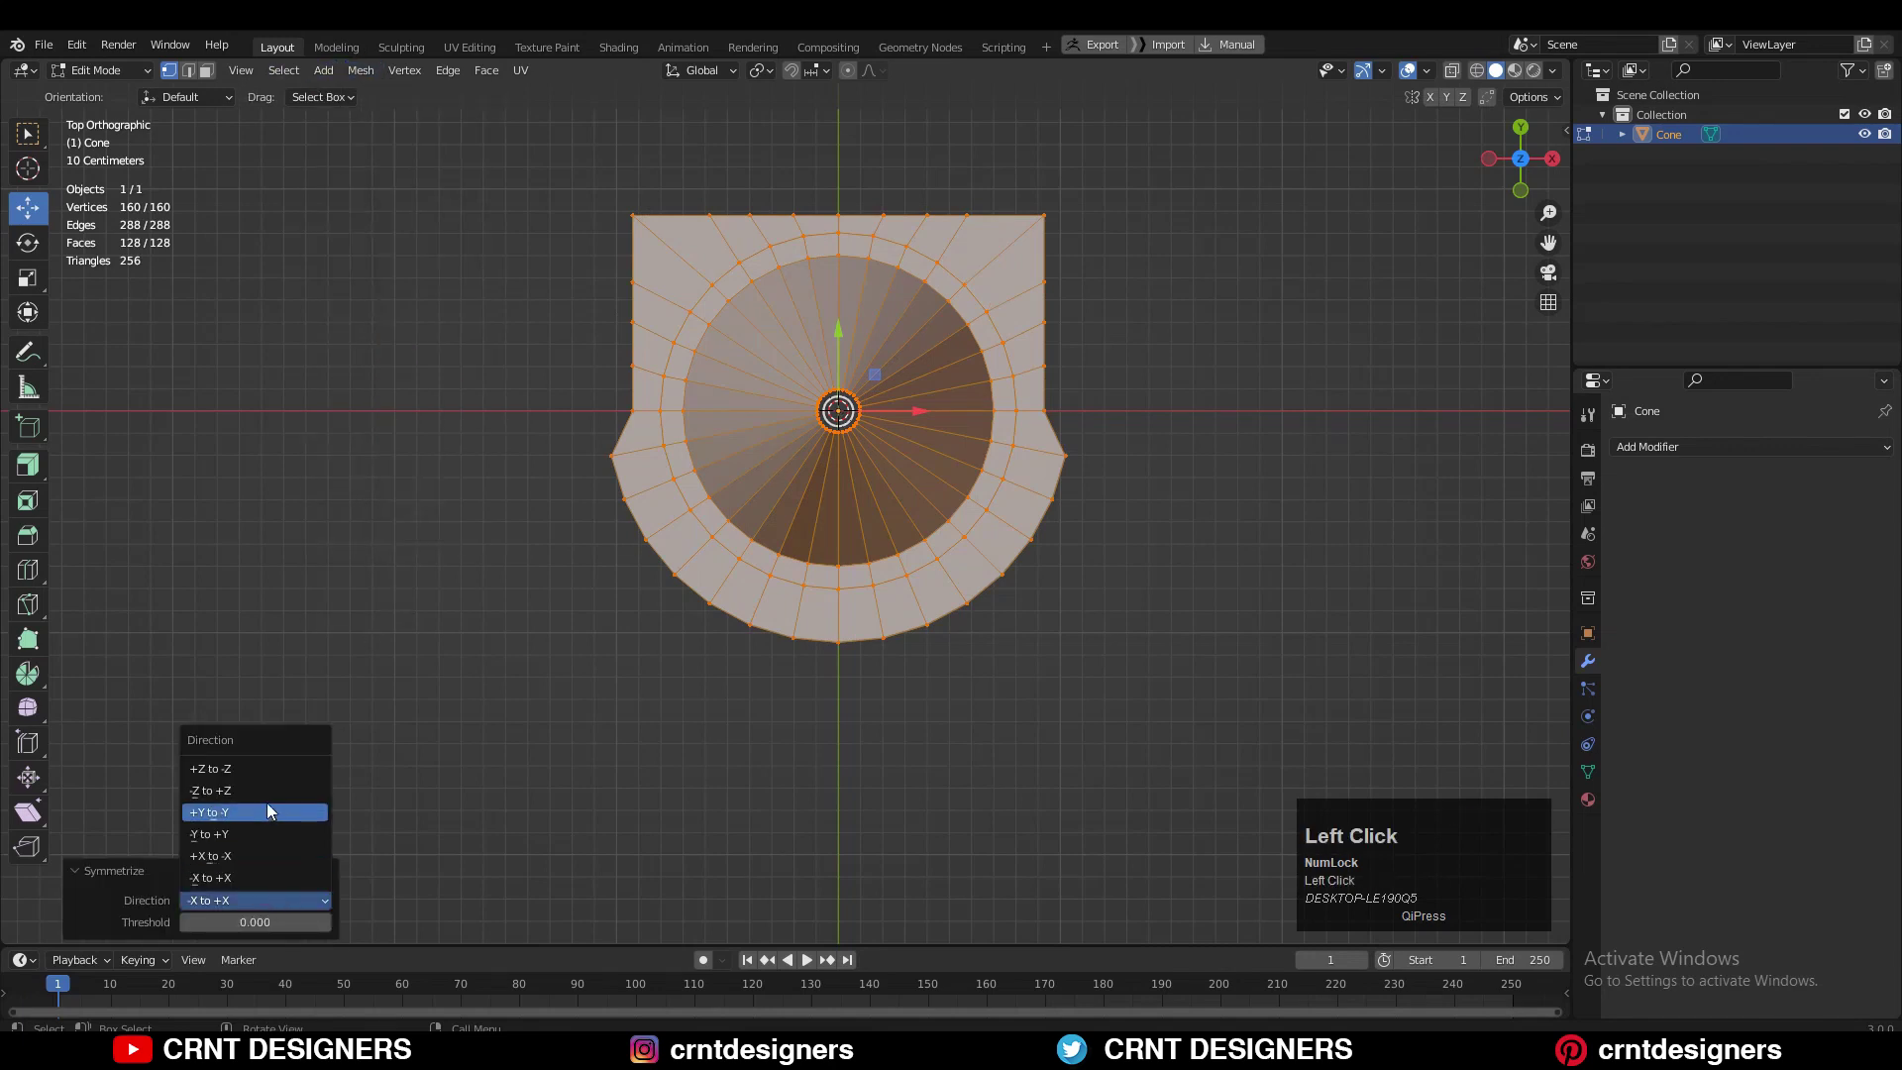
click(265, 812)
click(863, 377)
Select the base's outer edge loop and scale it slightly outward
key(2)
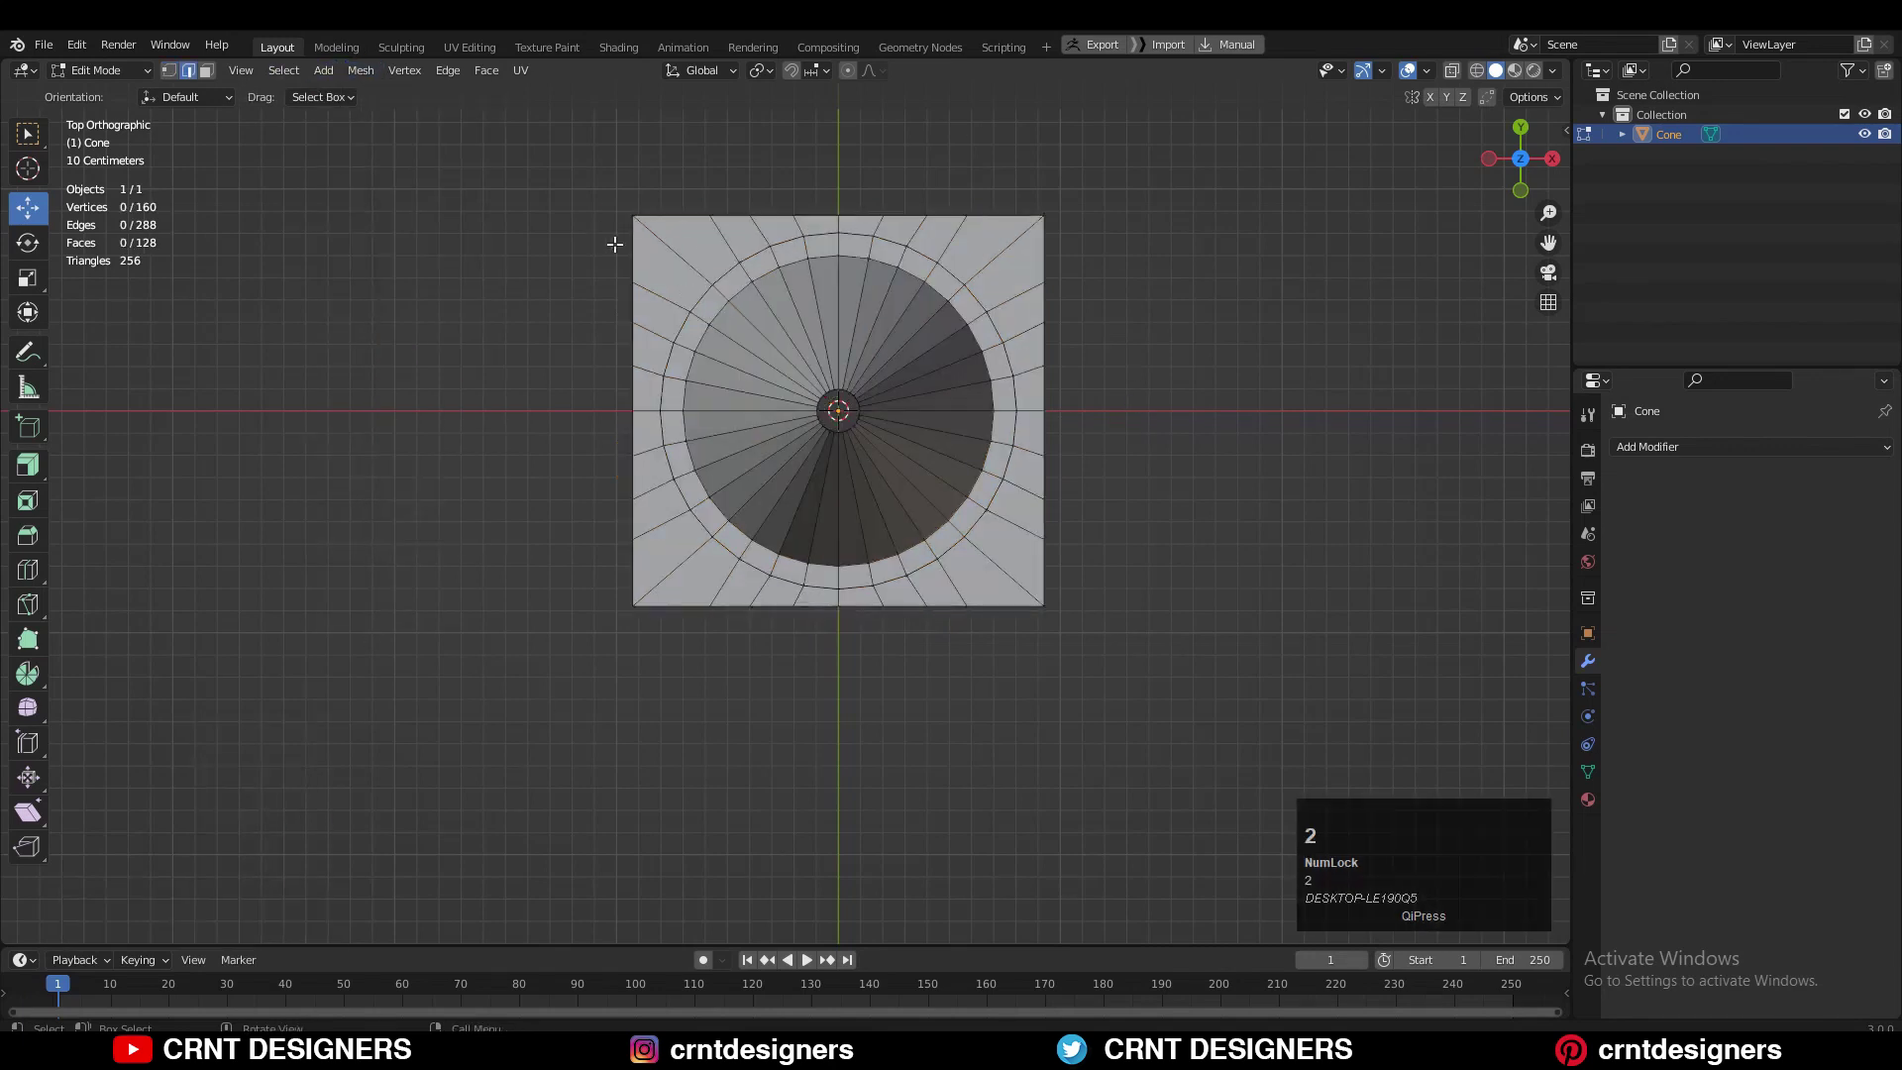
alt+click(632, 245)
shift+middle_drag(984, 274, 1180, 284)
key(s)
click(996, 330)
key(s)
click(1069, 263)
alt+click(1012, 256)
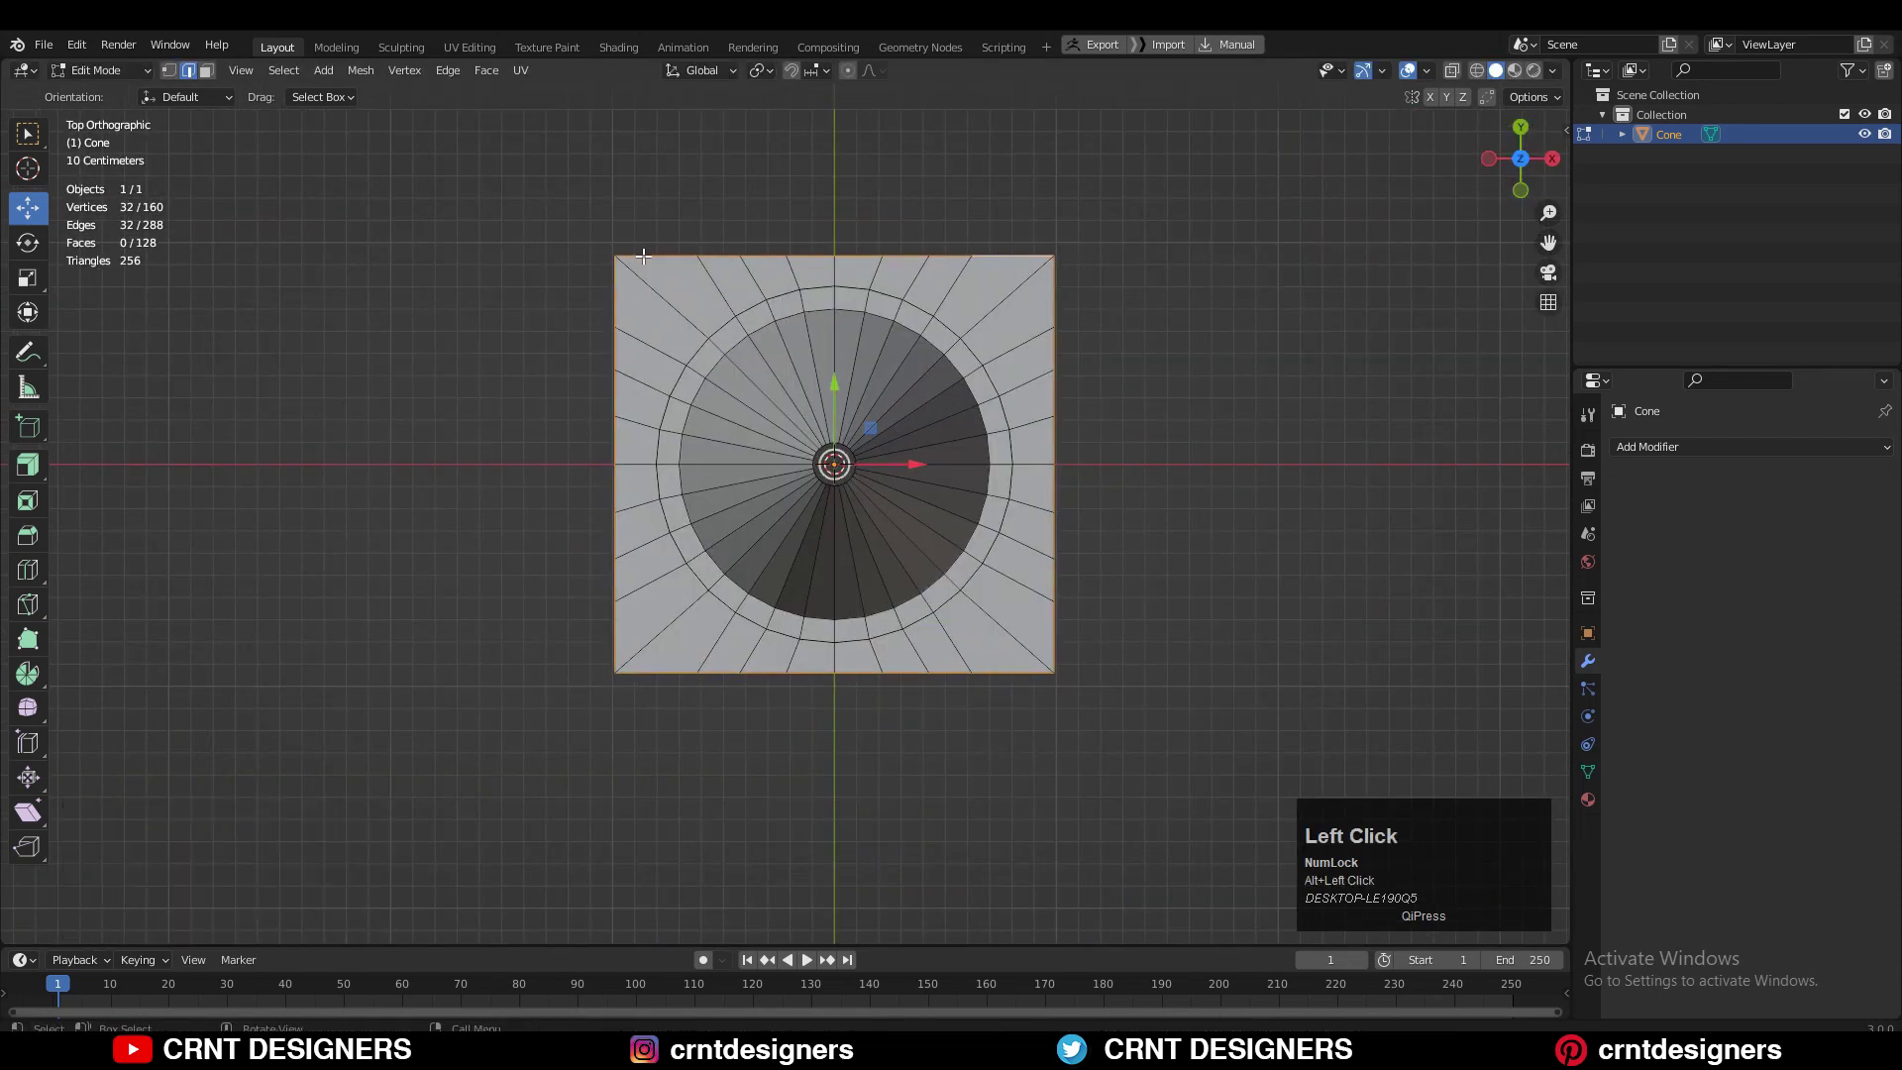
Bevel the base's upper-left corner vertex with 2 segments and a width of 0.197 m
key(1)
click(616, 254)
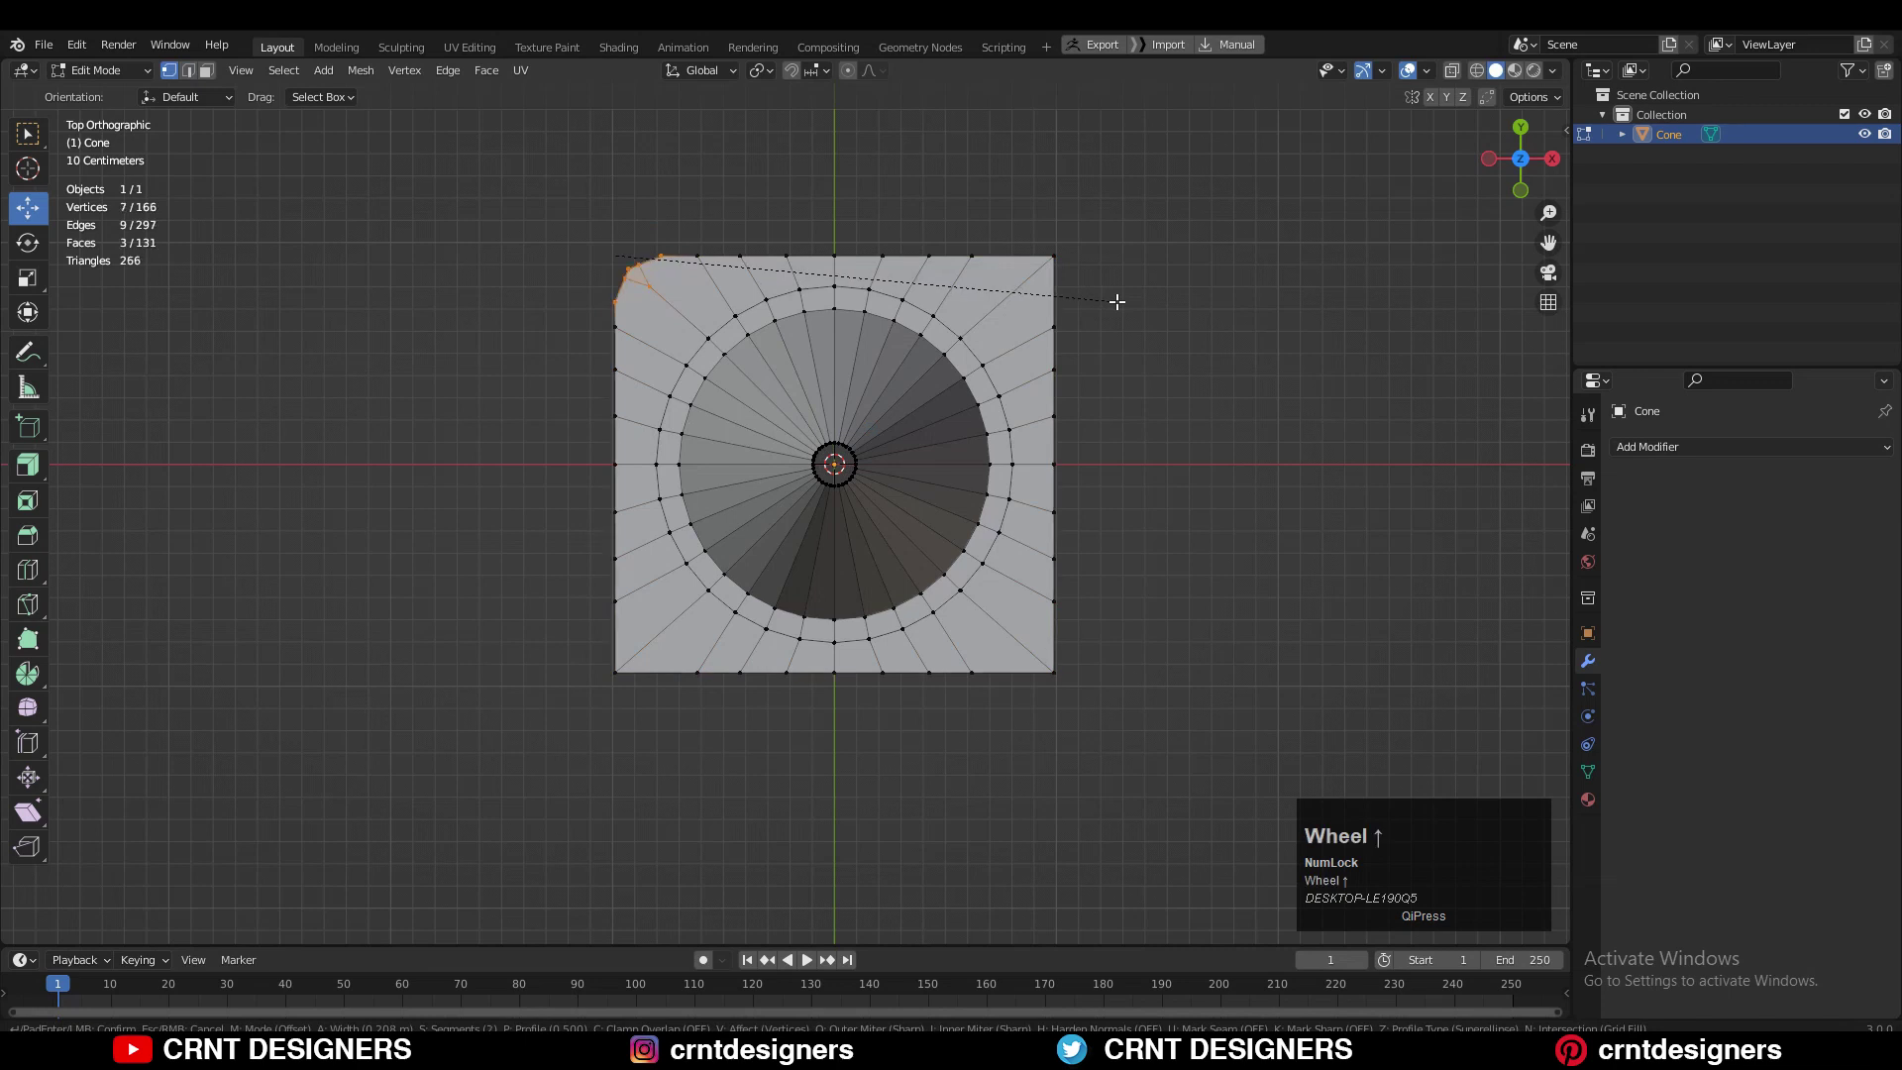
click(1090, 294)
Connect the bevelled corner's middle vertex to the inner vertex at the end of the diagonal edge
scroll(653, 469, up, 2)
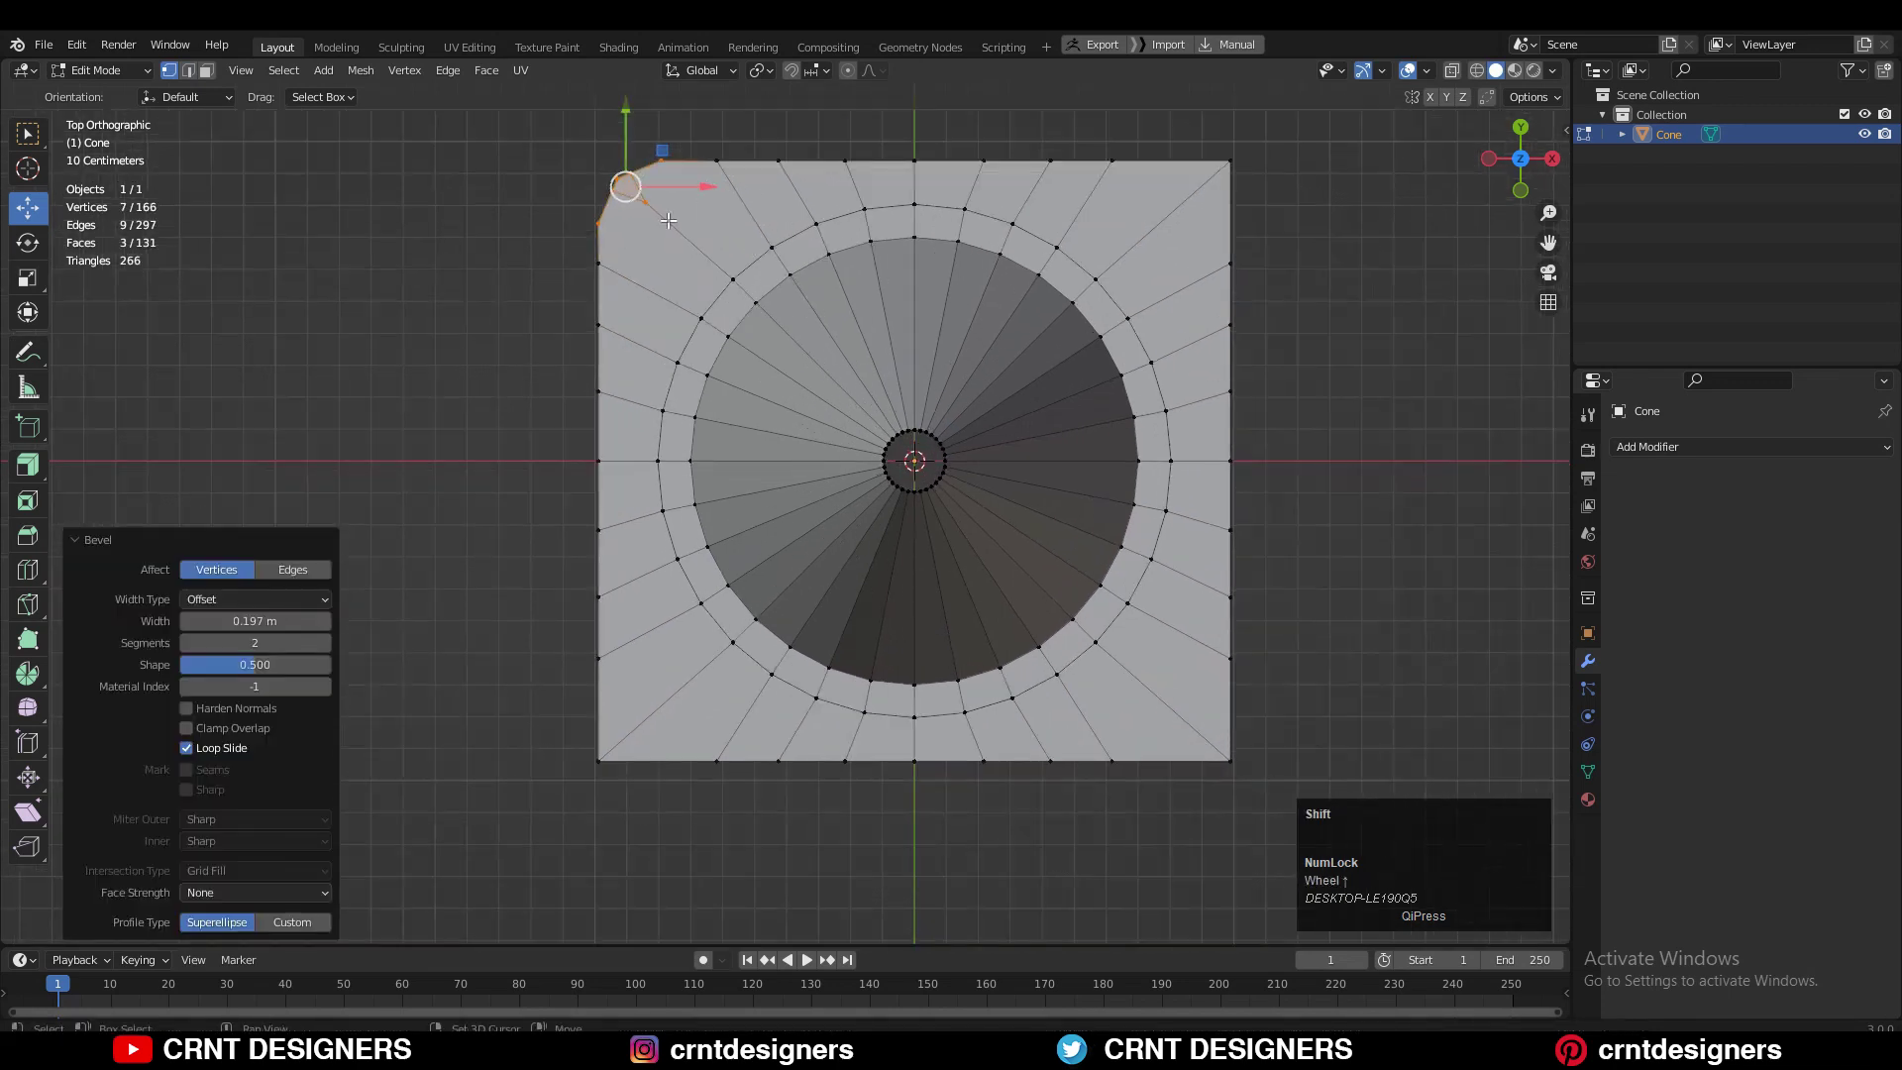
scroll(650, 270, up, 7)
shift+middle_drag(661, 253, 773, 773)
scroll(768, 572, up, 2)
scroll(768, 573, up, 3)
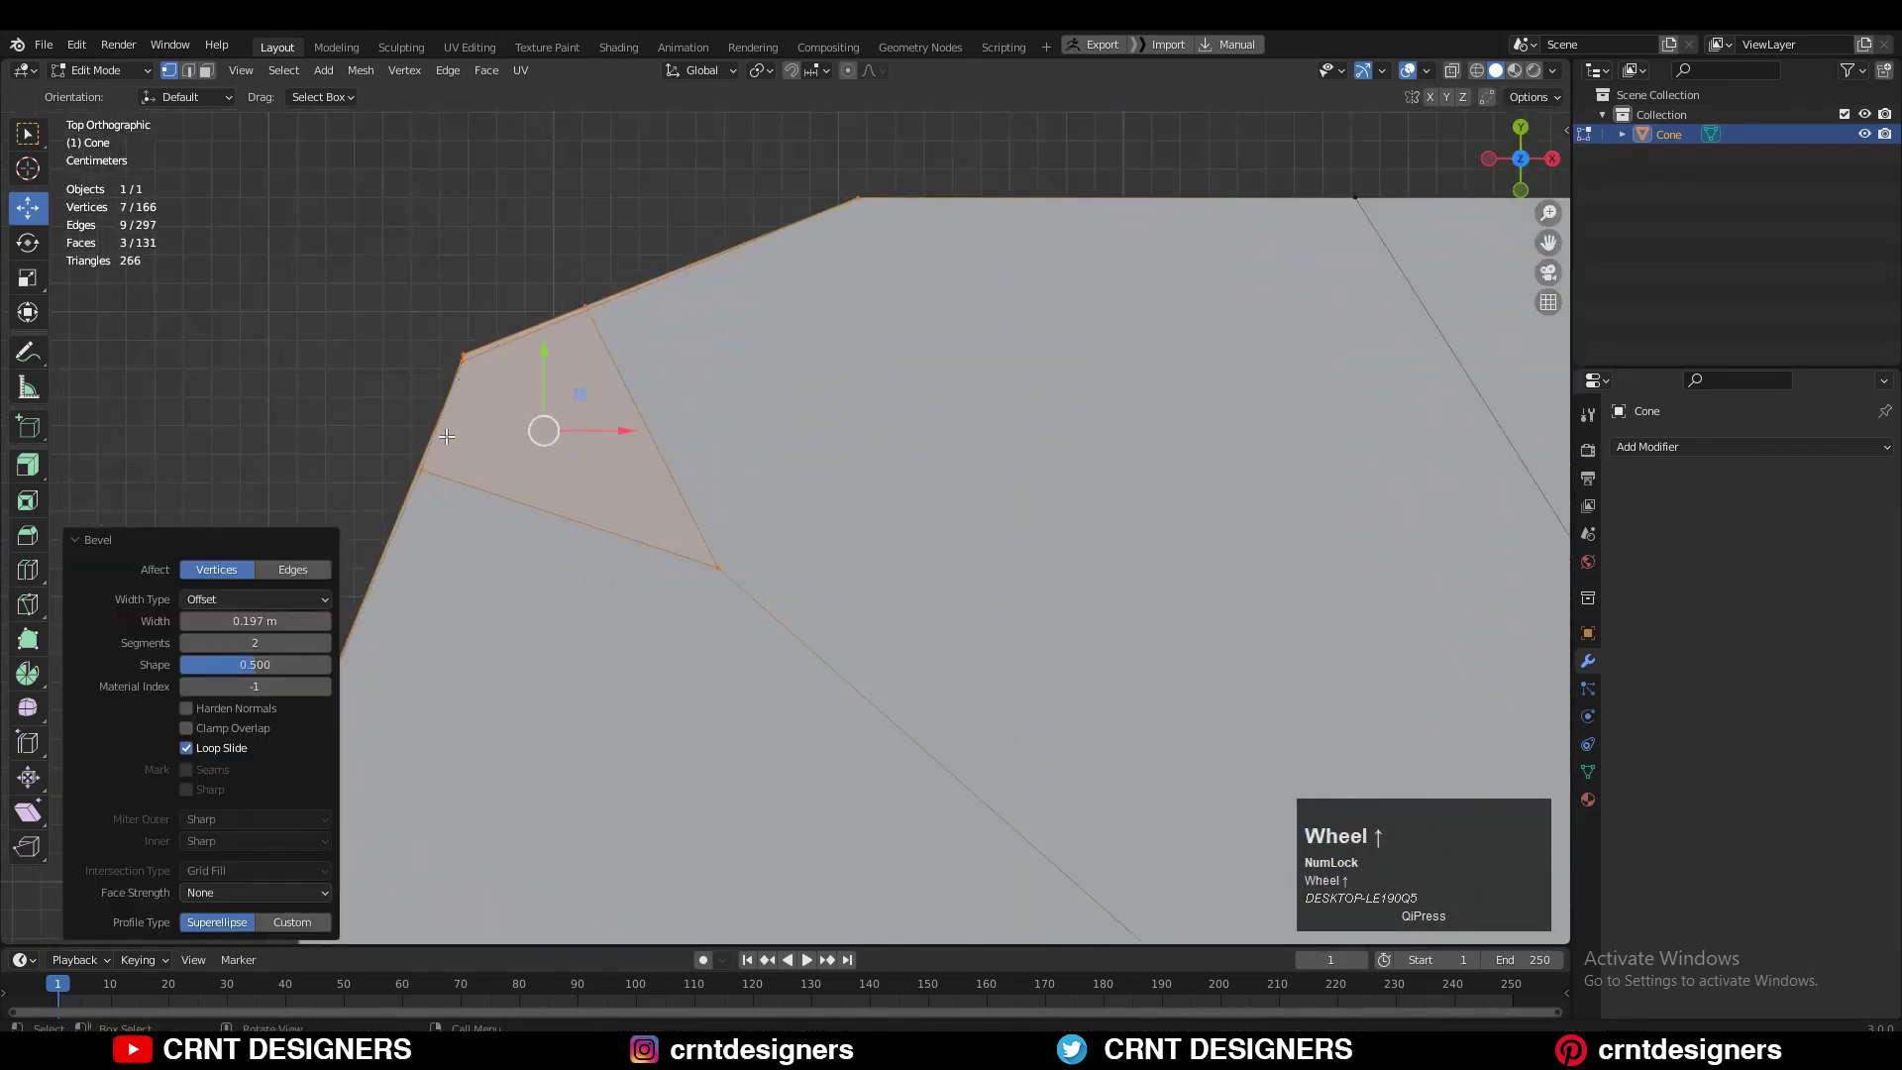
key(2)
shift+click(483, 369)
right_click(478, 292)
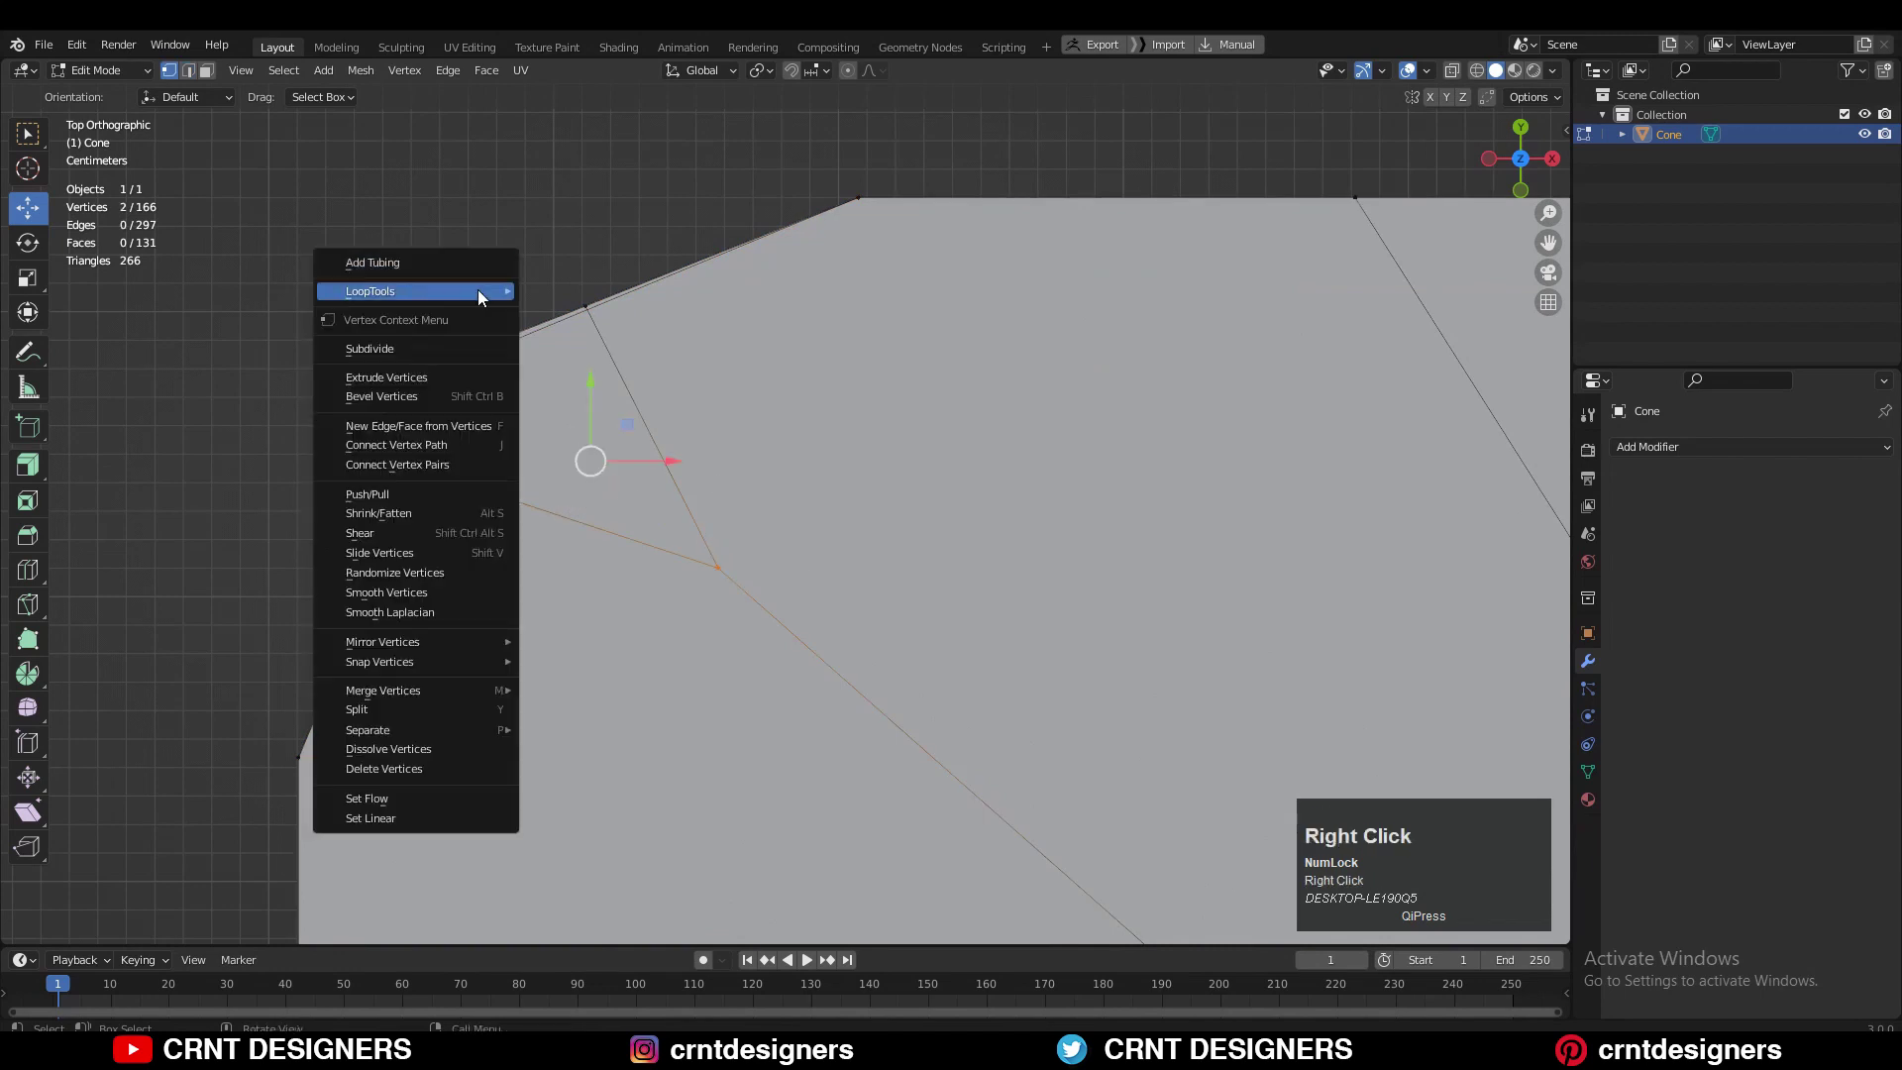
click(482, 466)
Connect the corner's lower bevel vertex to the inner vertex and dissolve the redundant edge and vertex beside it
key(2)
shift+click(455, 400)
key(ctrl+x)
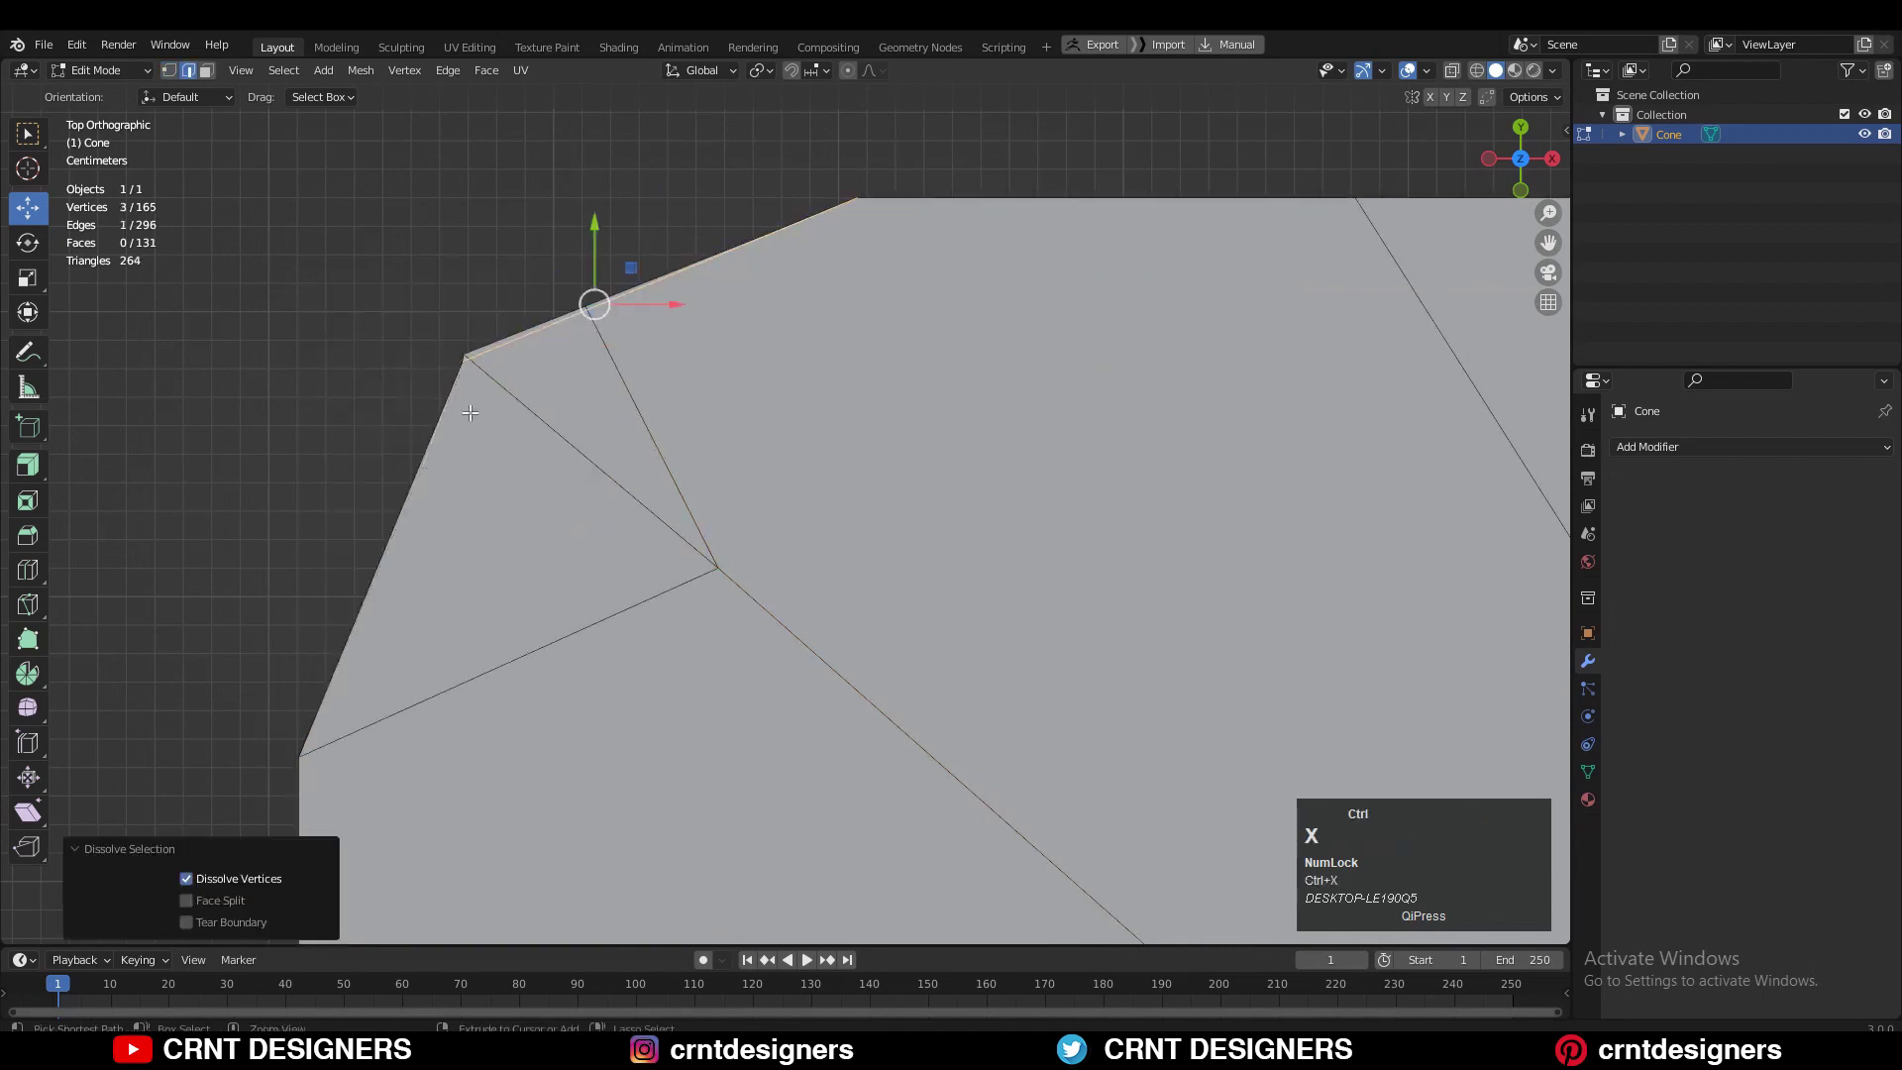
click(563, 327)
key(ctrl+x)
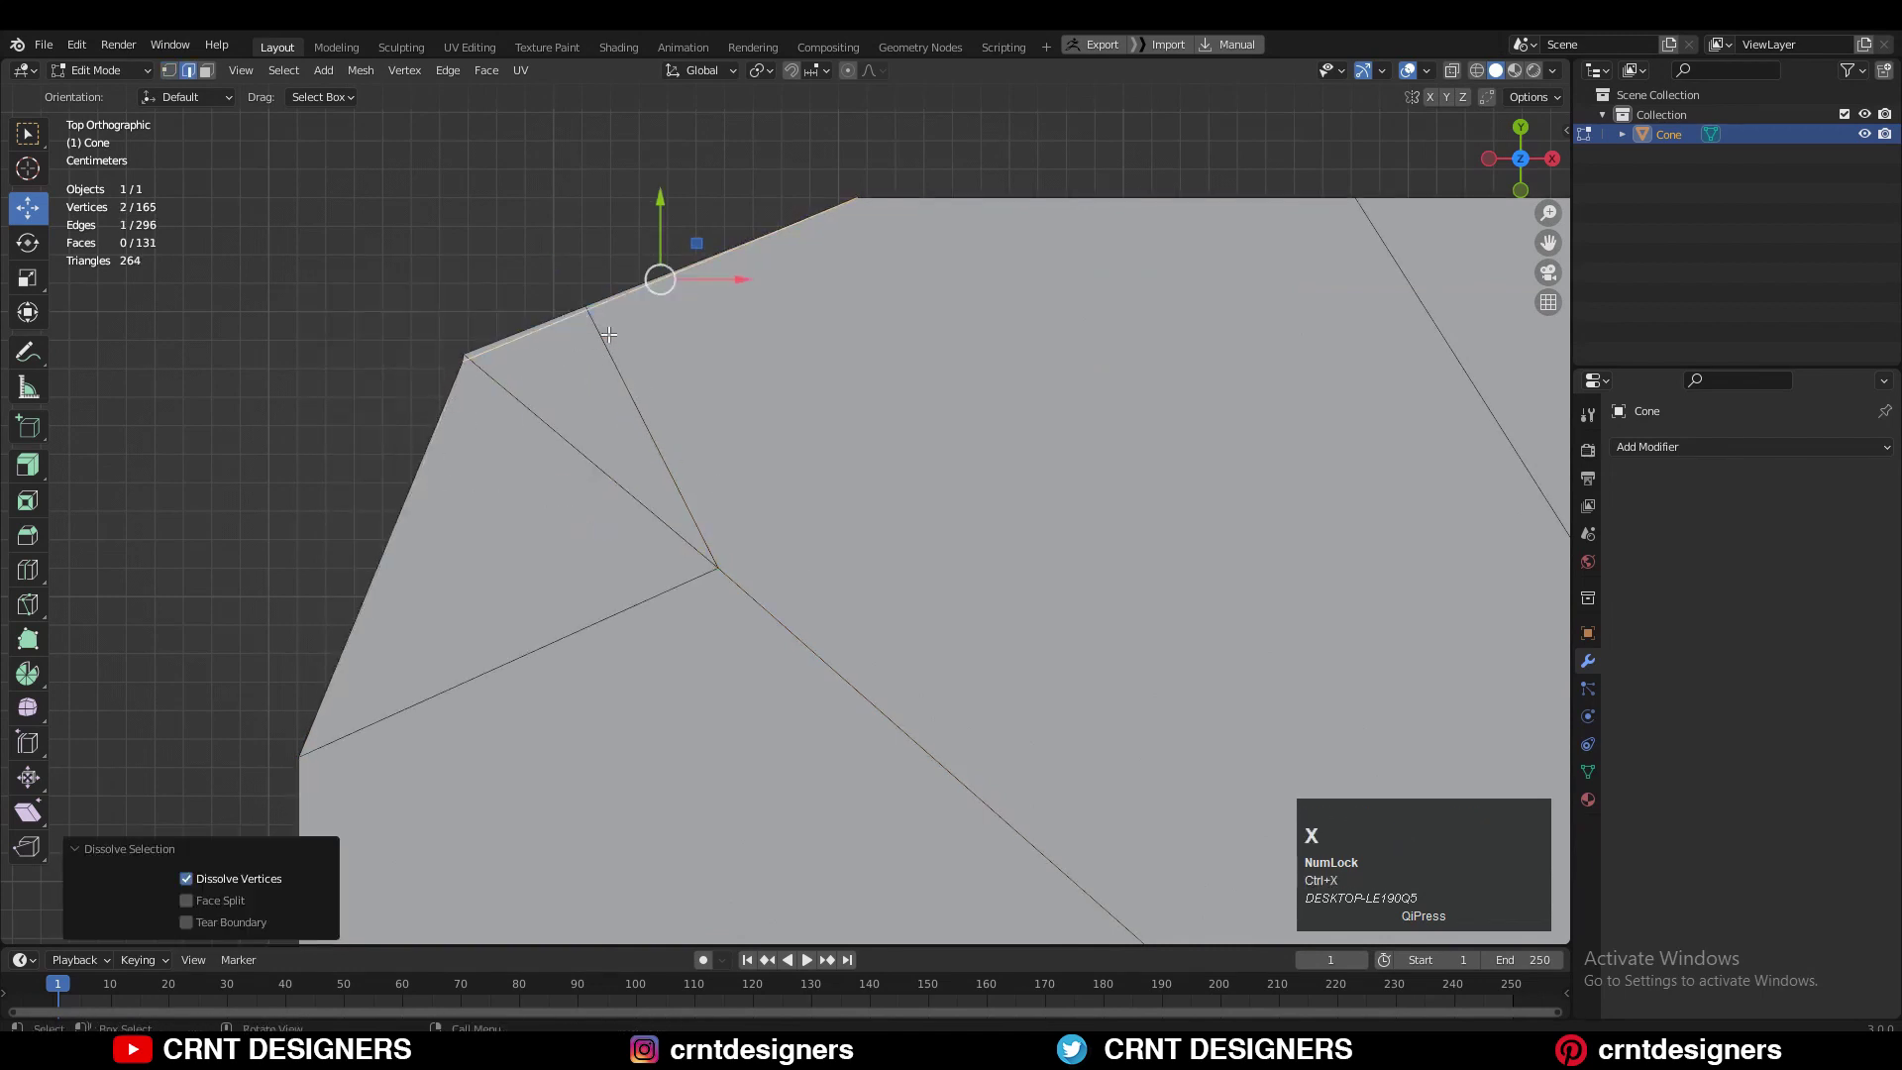
Connect the corner's upper bevel vertex to the inner vertex and dissolve the redundant edge and vertex next to it
key(1)
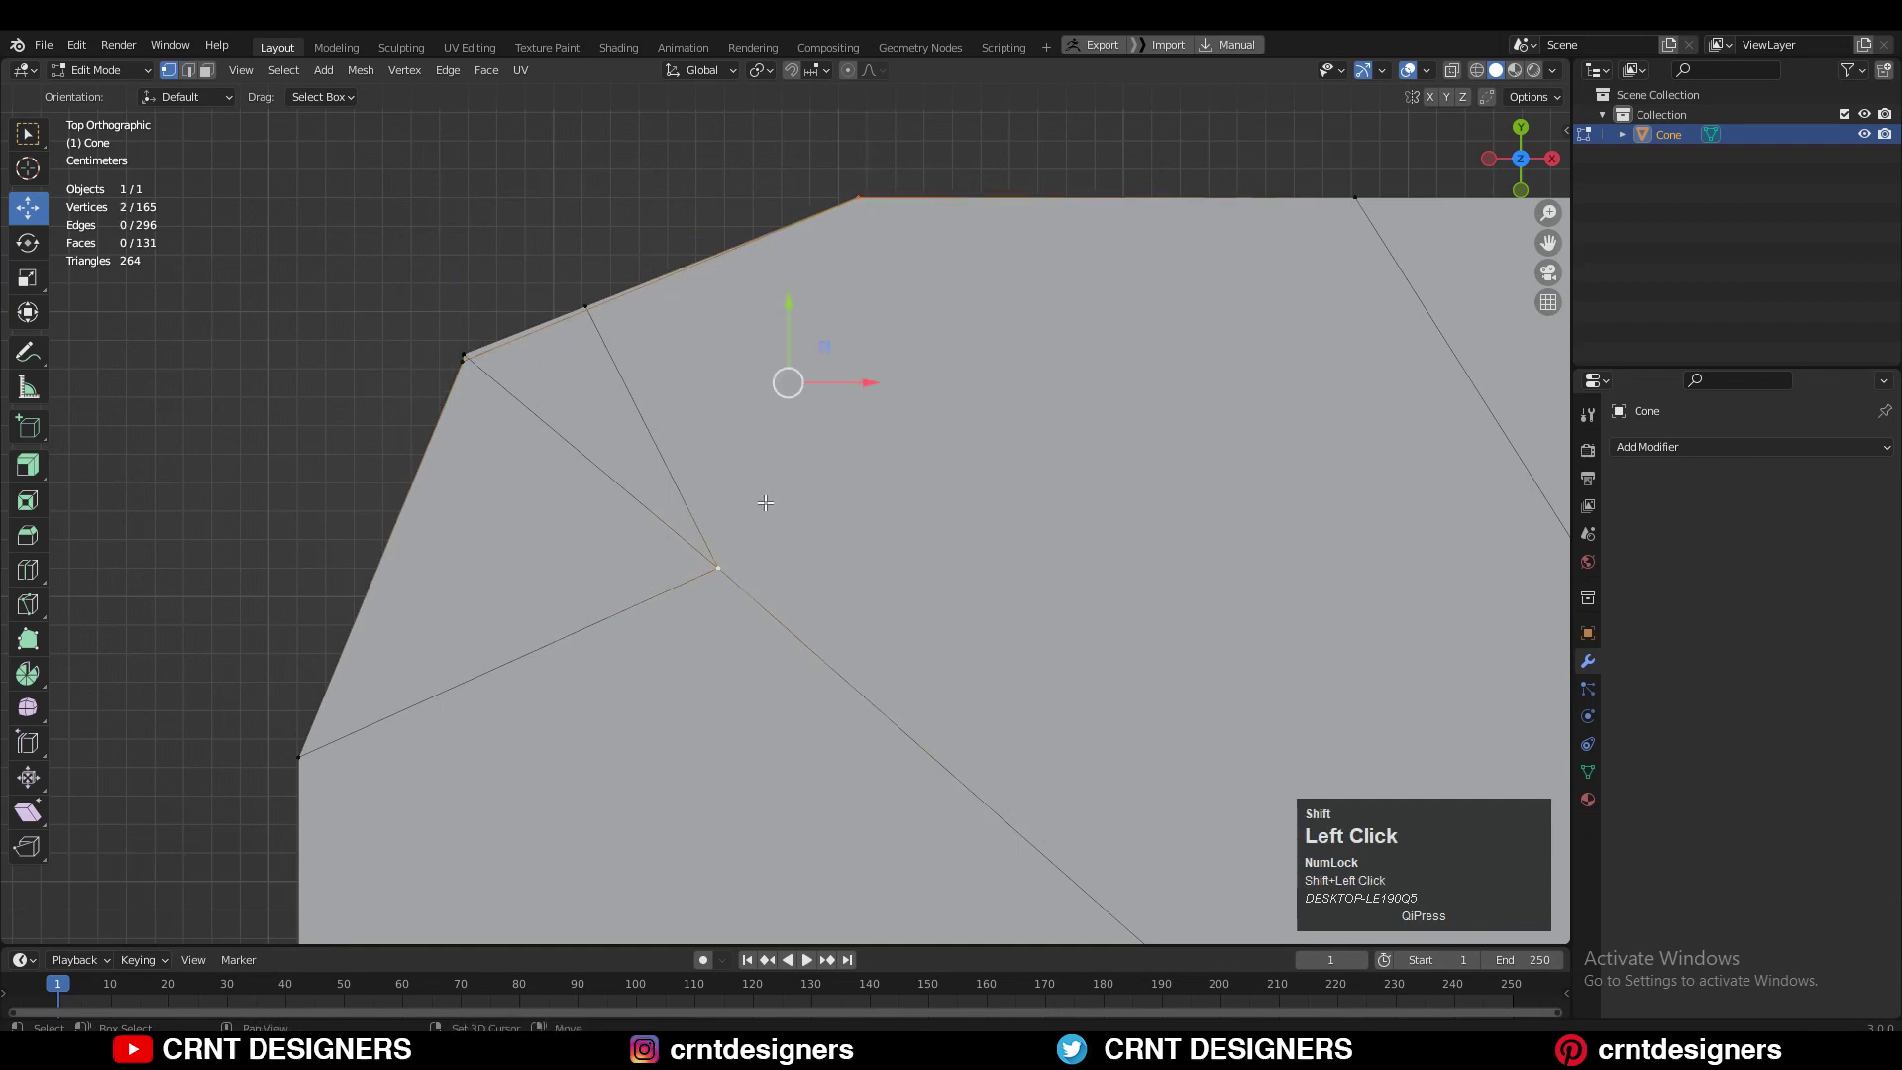
right_click(886, 255)
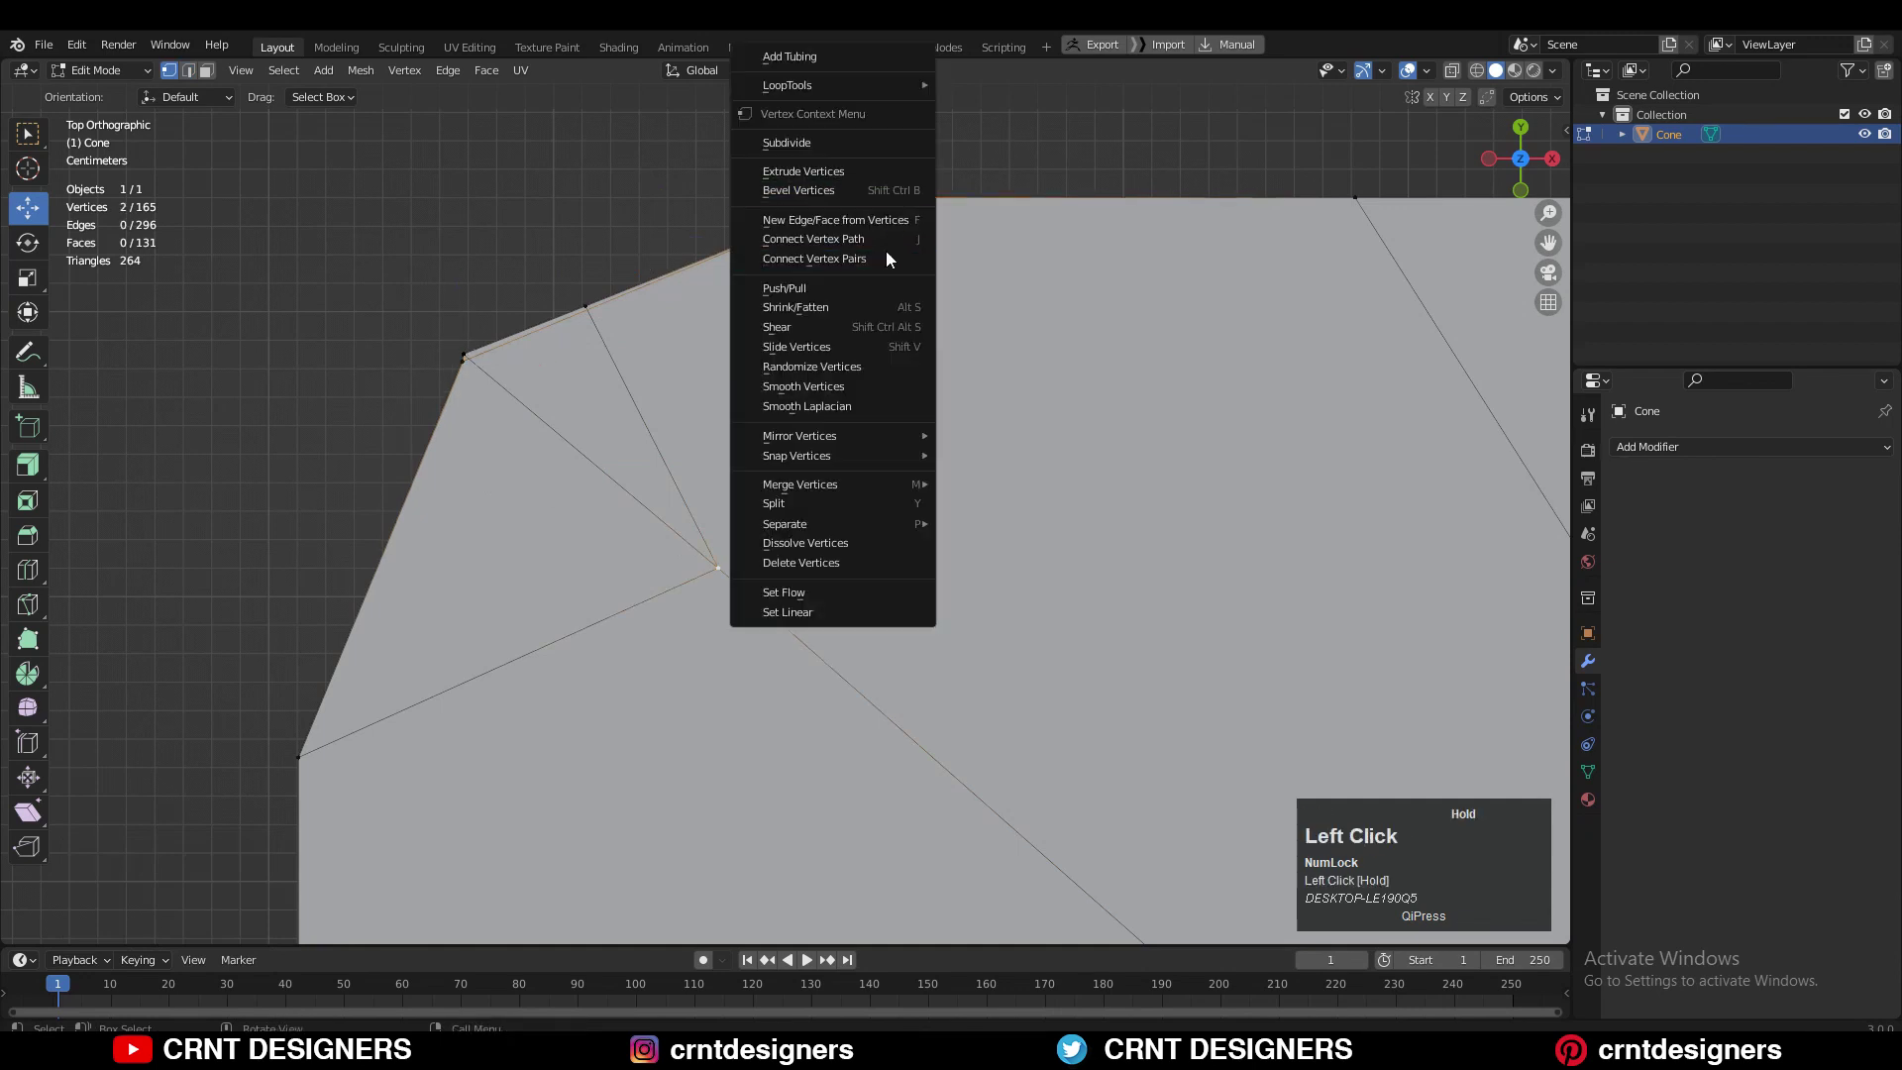
click(855, 259)
key(ctrl+x)
click(679, 306)
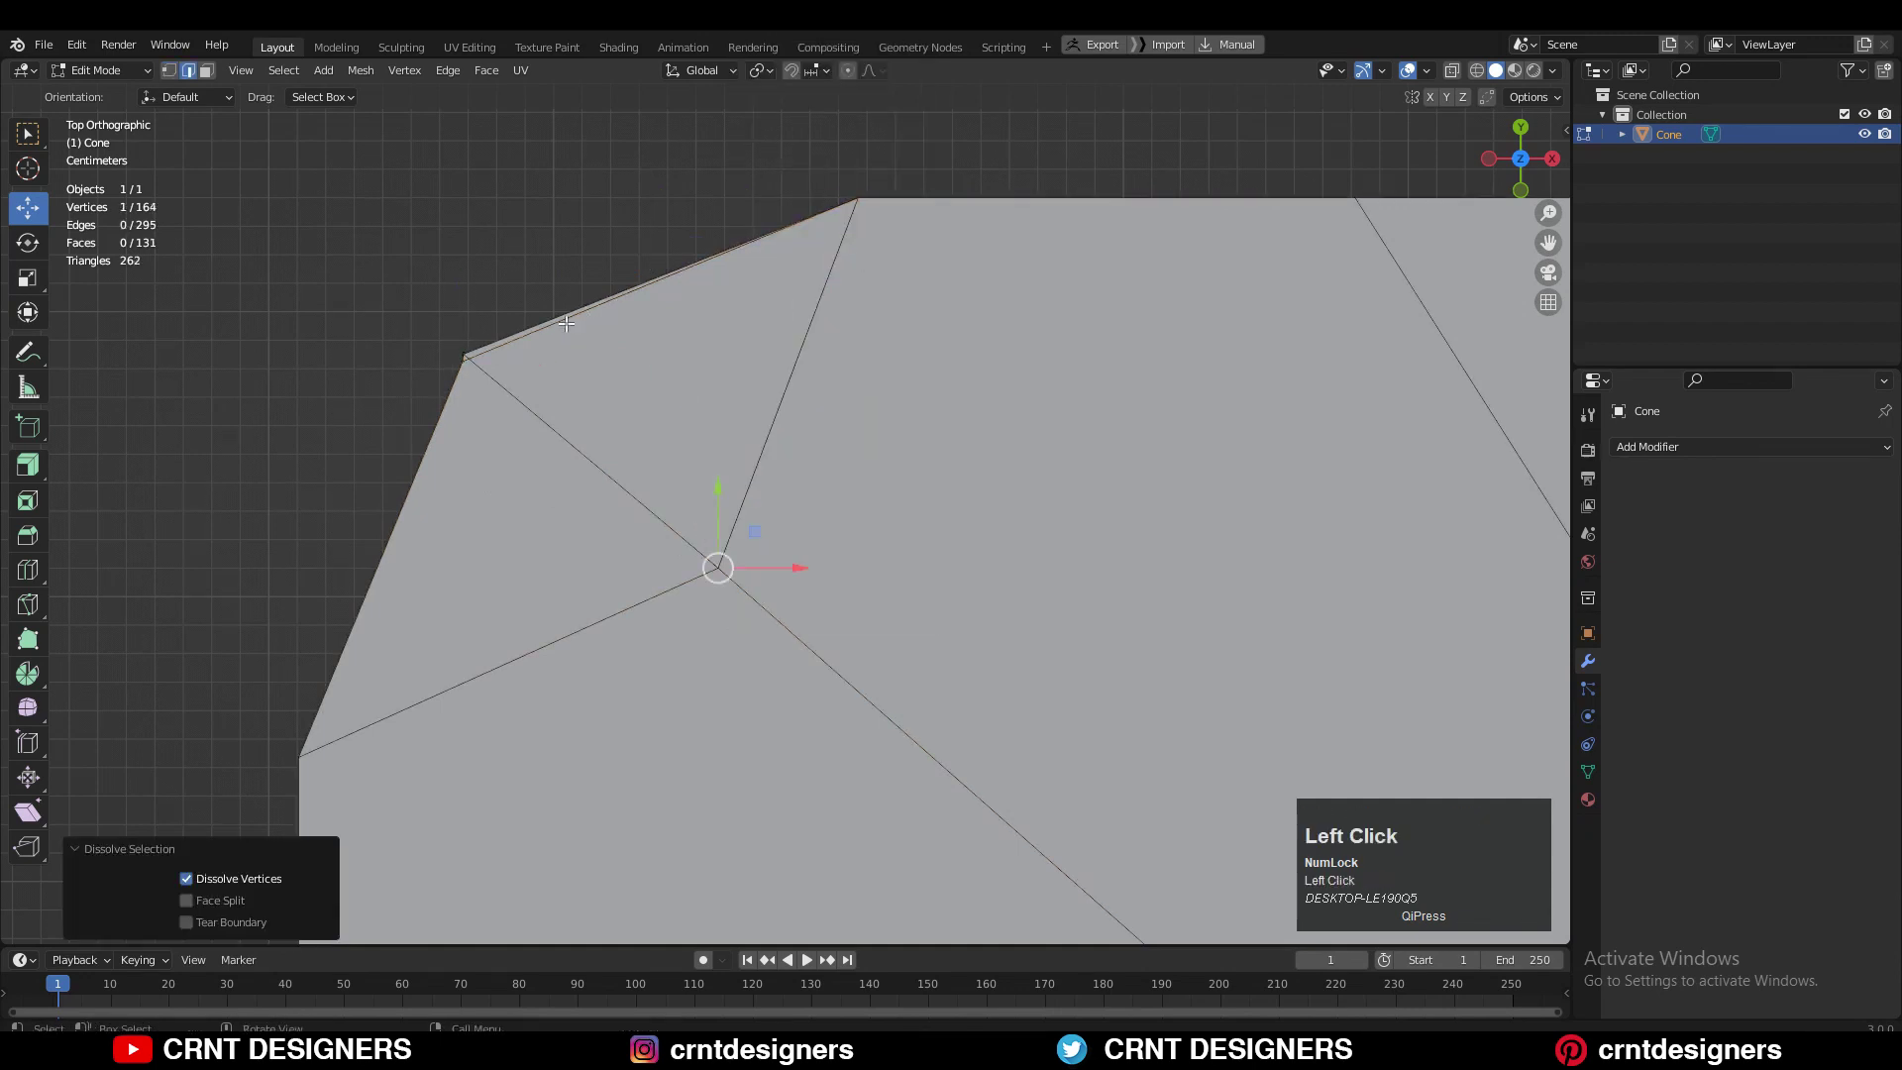
Dissolve the leftover edge and the extra vertex along the upper bevel side of the base's upper-left corner
key(ctrl+x)
key(x)
click(667, 296)
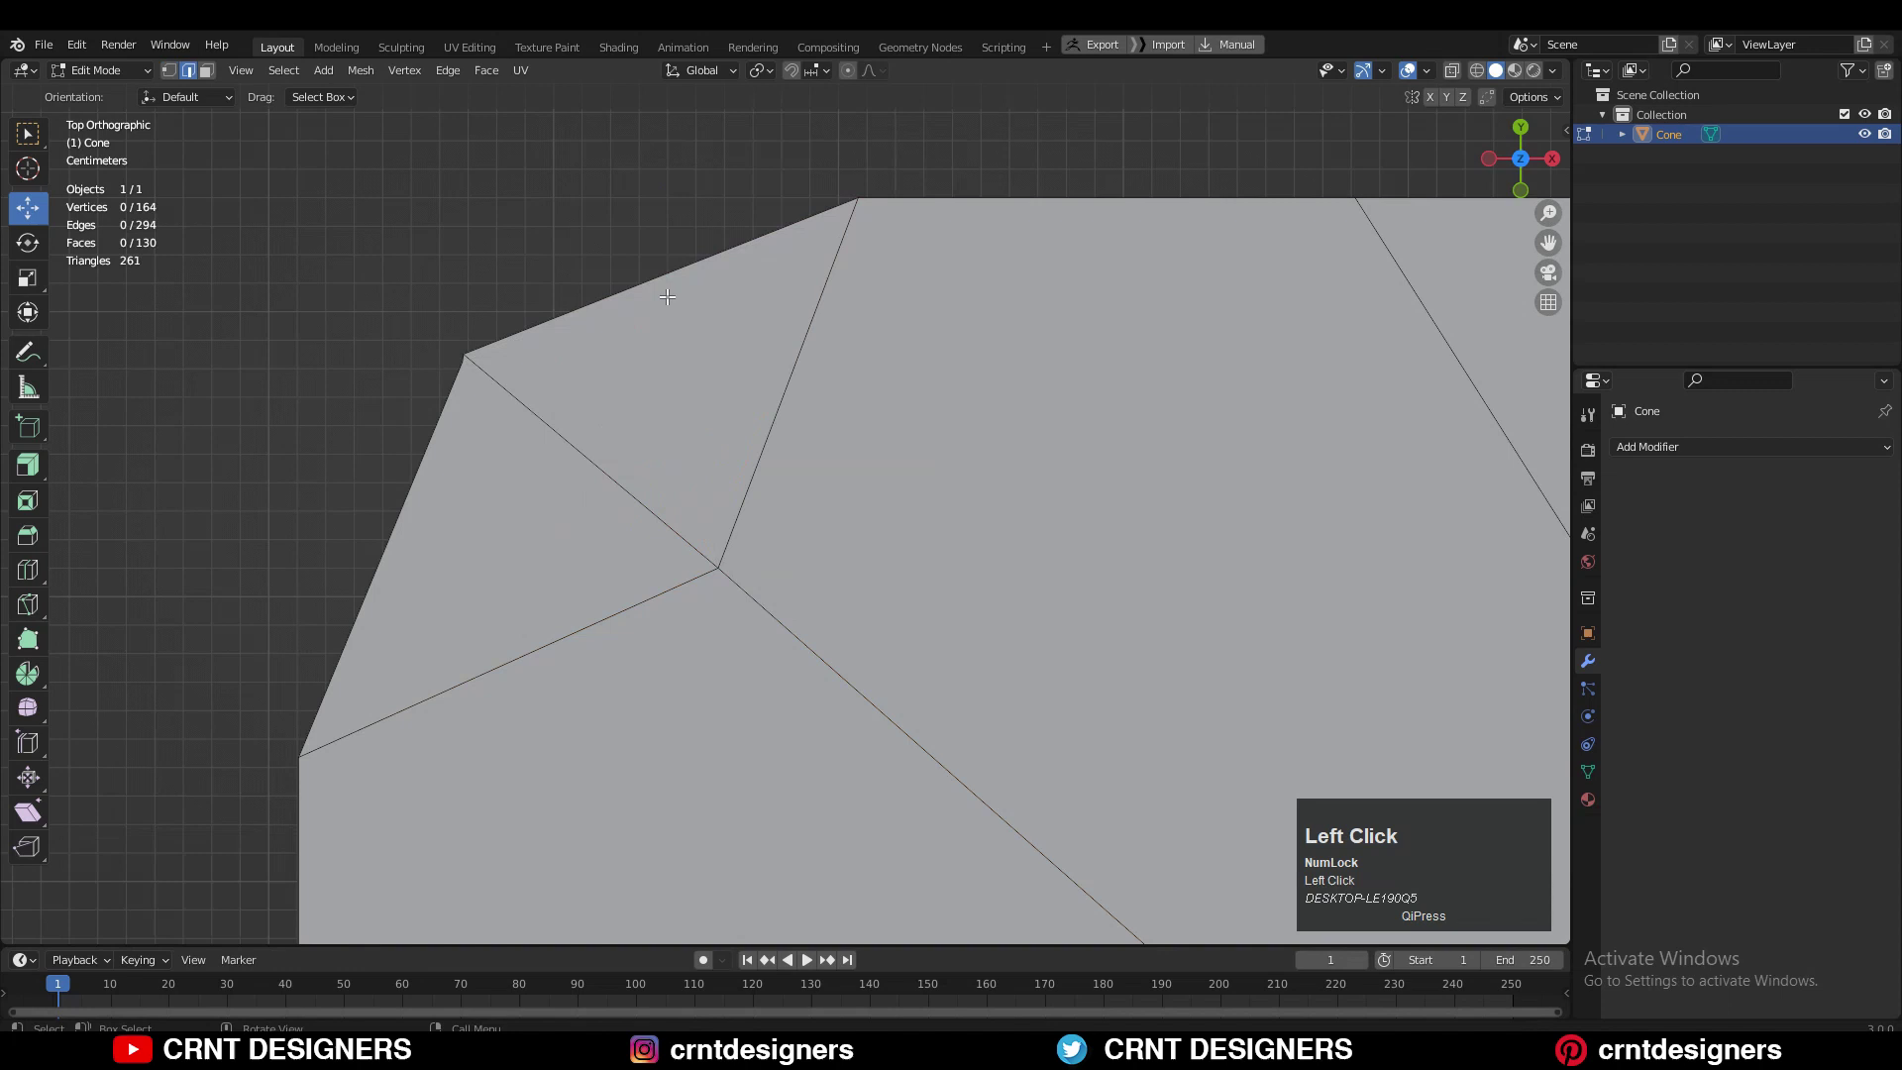
click(461, 363)
key(ctrl+x)
Symmetrize the whole mesh from +Y to -Y to copy the bevelled corner to the lower-left corner
scroll(693, 327, down, 5)
shift+middle_drag(758, 445, 763, 331)
key(2)
click(792, 337)
scroll(851, 426, down, 5)
shift+middle_drag(928, 509, 908, 221)
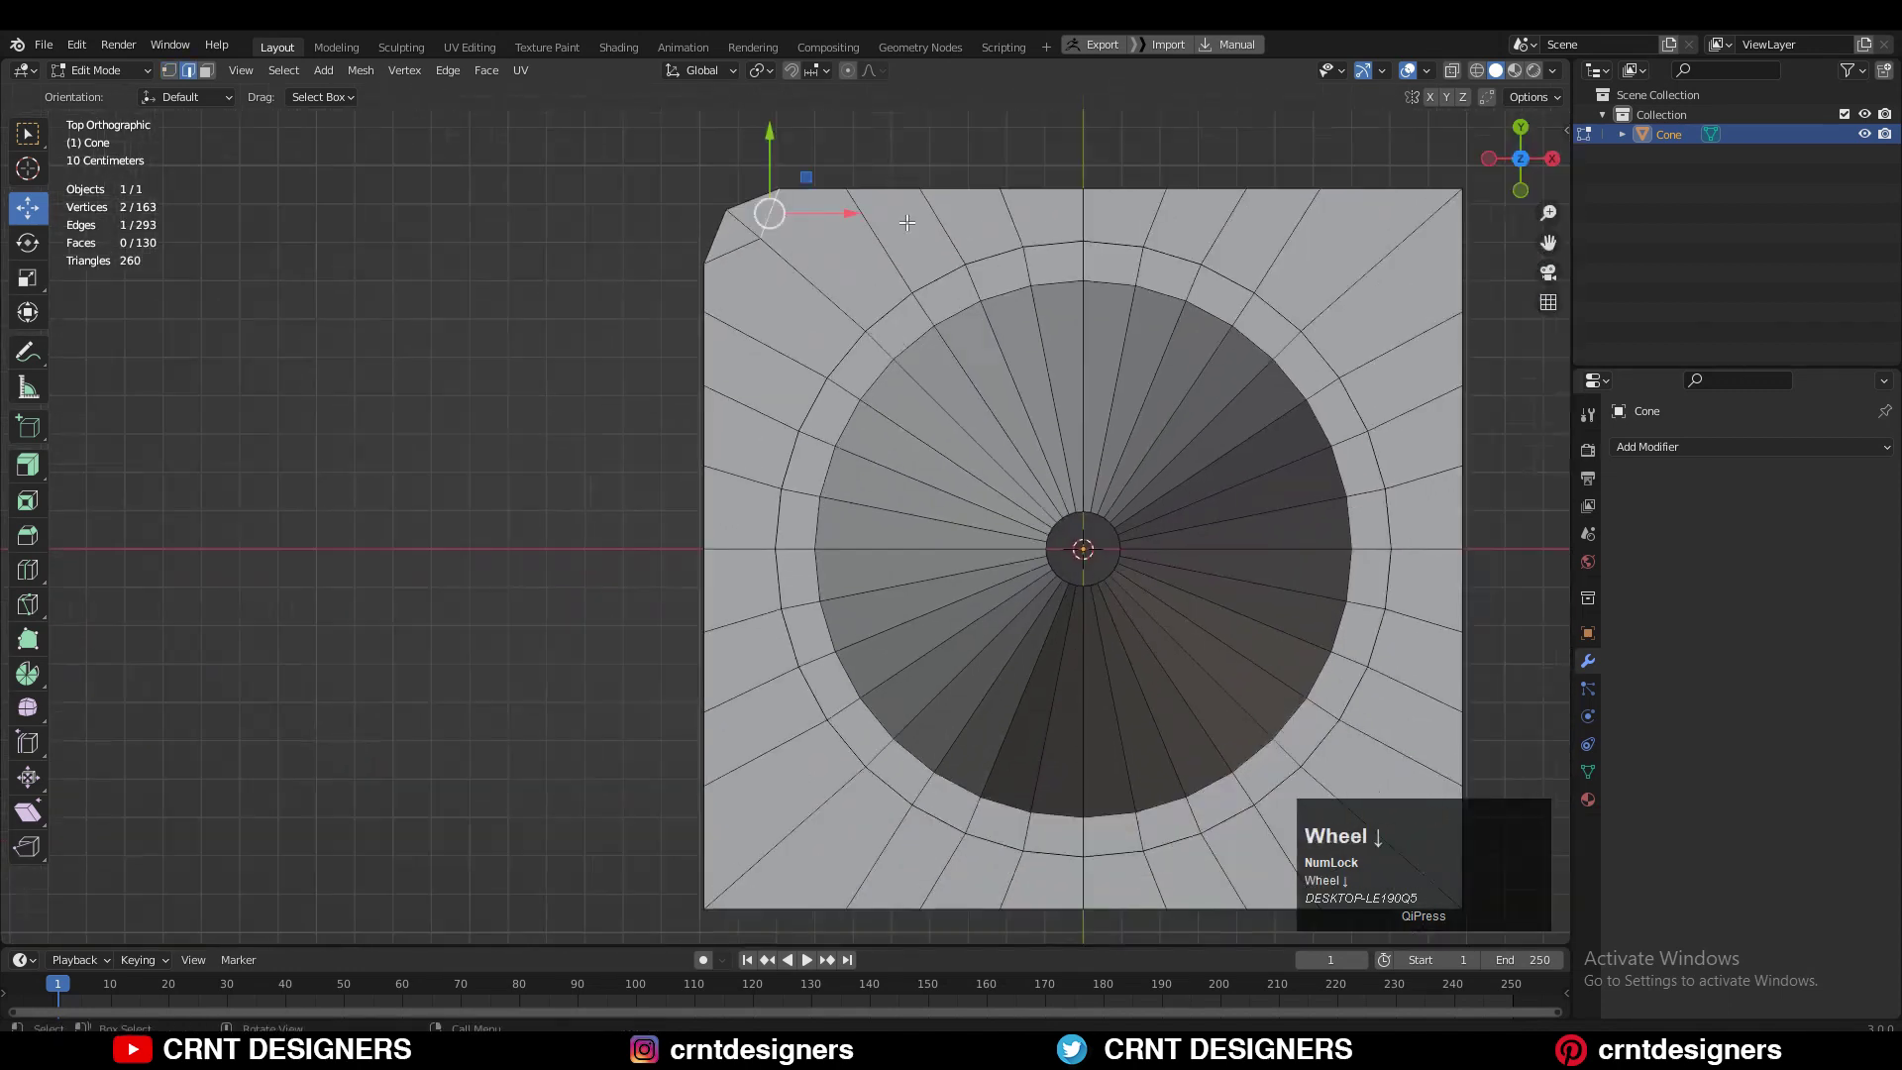
scroll(907, 222, down, 3)
shift+middle_drag(720, 244, 576, 202)
key(a)
click(354, 74)
click(378, 343)
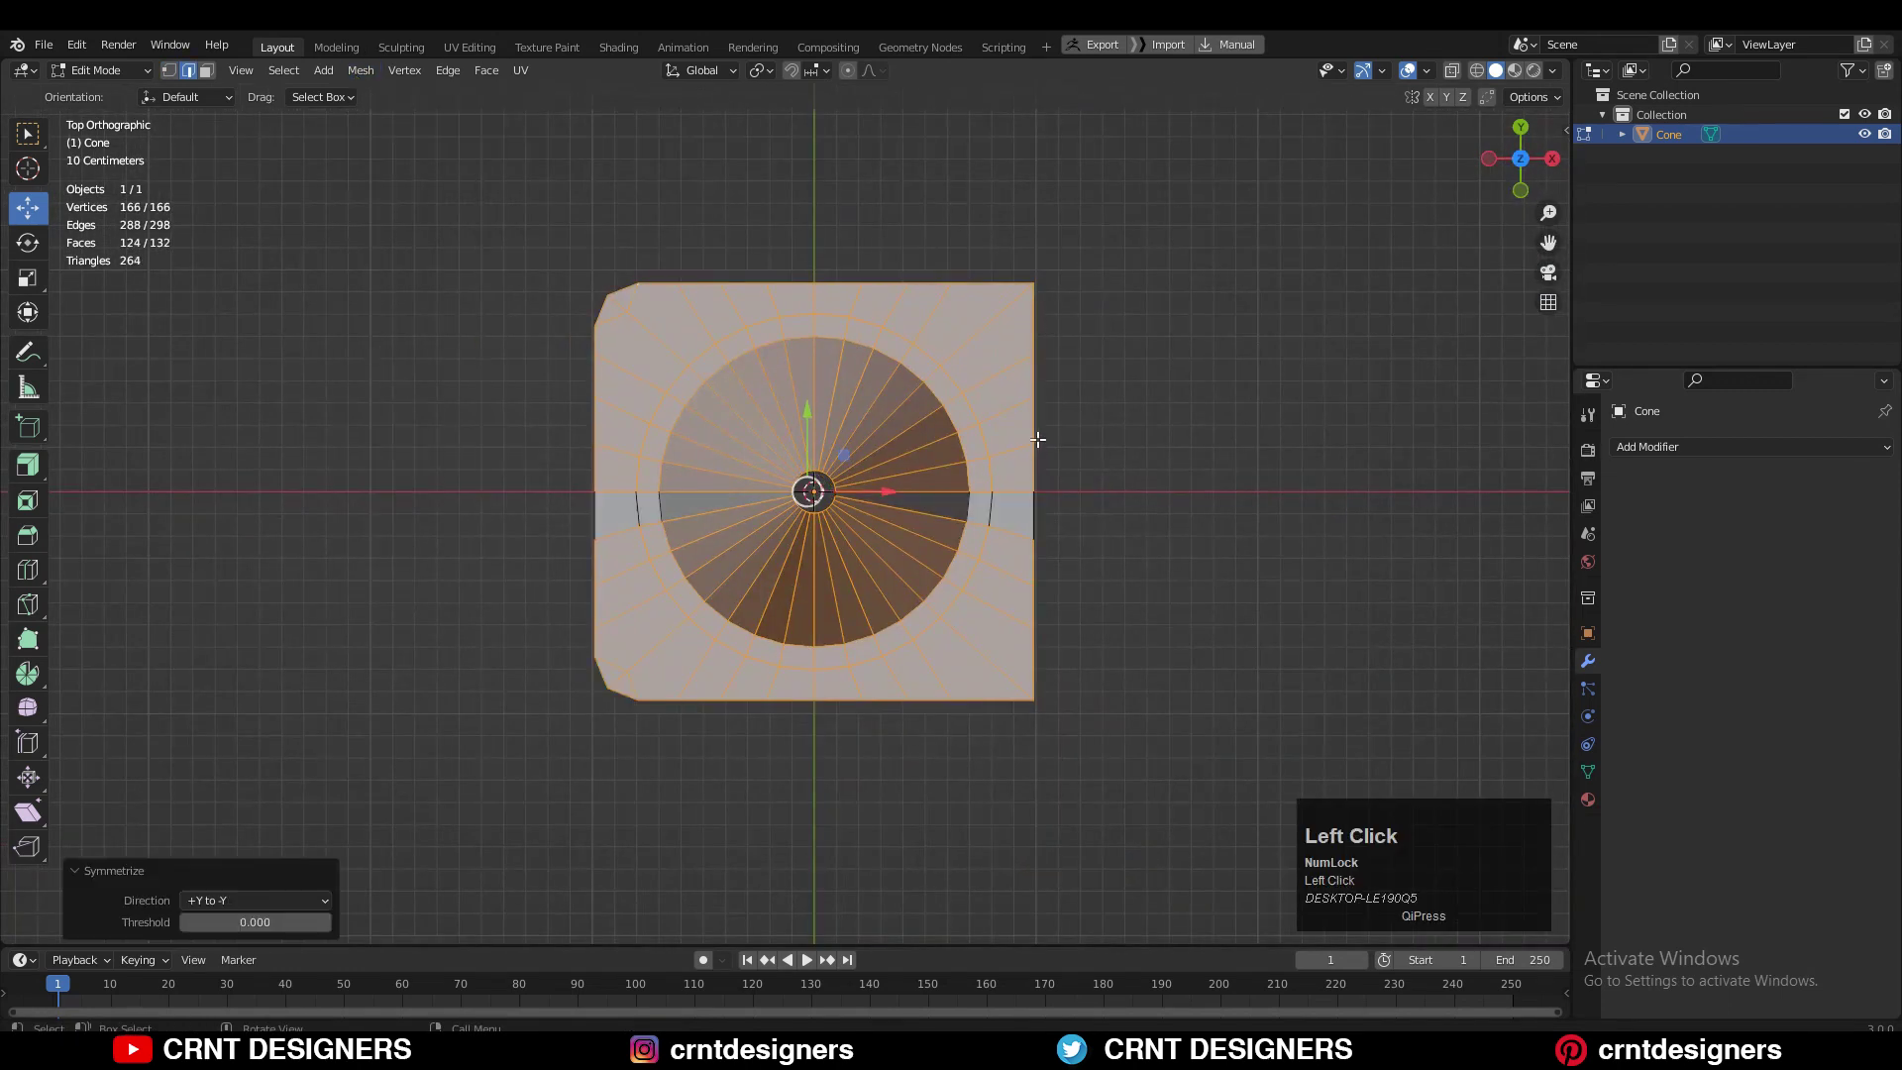
Symmetrize the whole mesh from -X to +X to copy the bevelled corners to the base's right side
key(a)
click(360, 70)
click(420, 346)
click(254, 899)
click(254, 852)
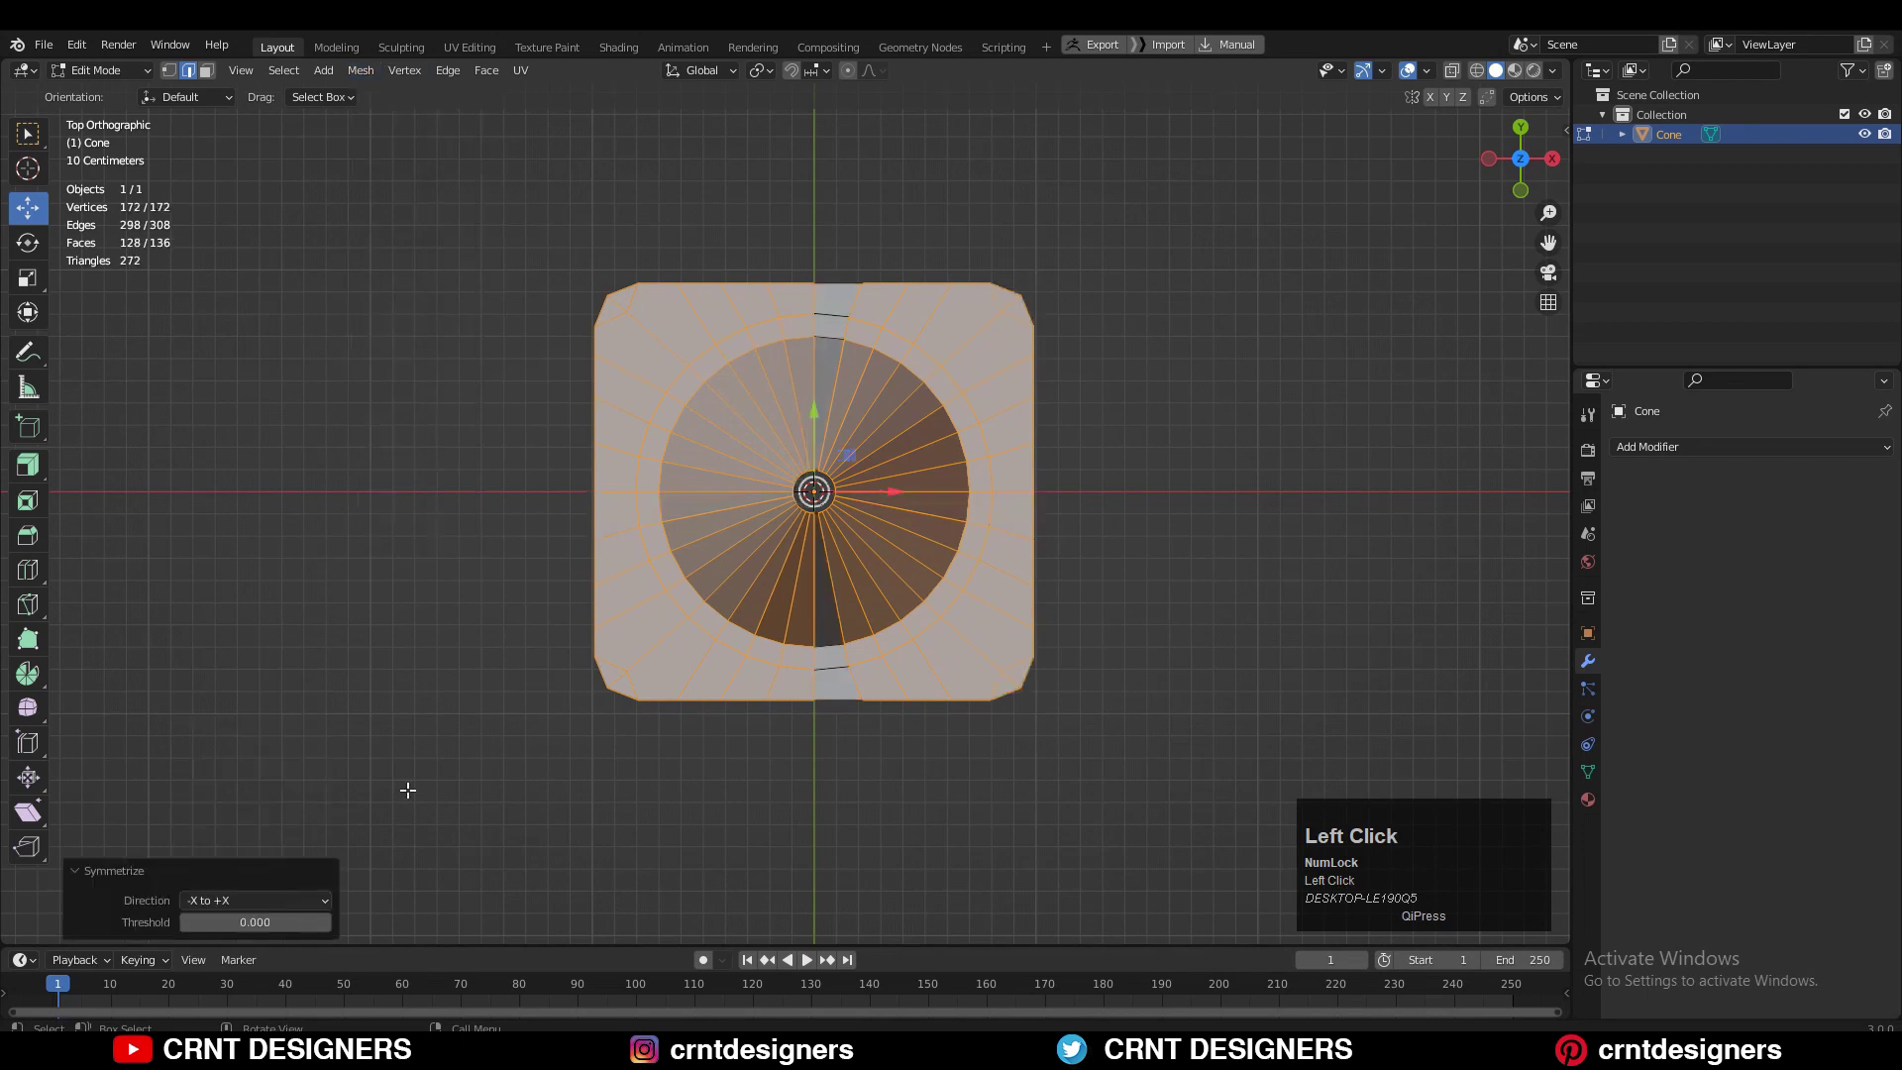
Scale all the base's outer perimeter and corner vertices by 1.2 in X and Y, leaving Z locked
scroll(695, 508, down, 1)
key(1)
key(alt+z)
drag(1020, 287, 593, 361)
shift+drag(636, 263, 523, 772)
shift+drag(702, 670, 673, 660)
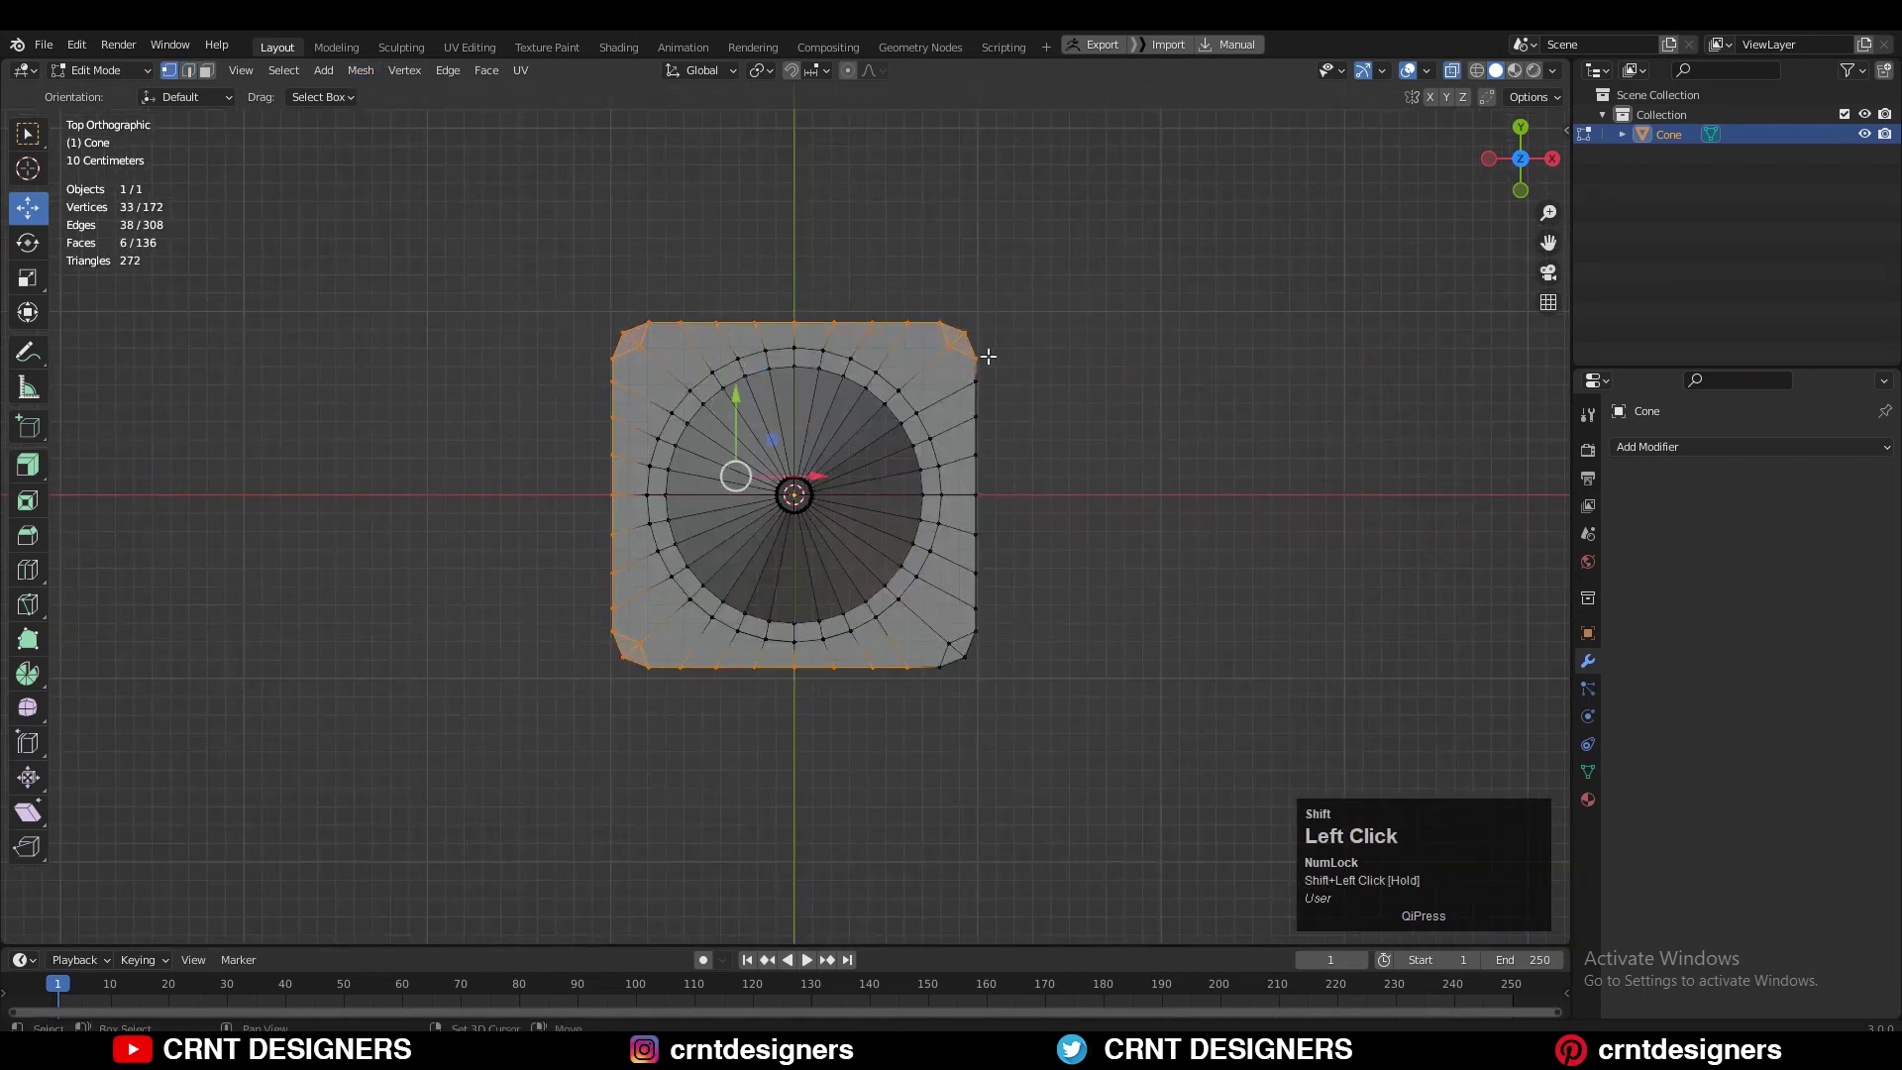
shift+drag(956, 695, 955, 695)
shift+drag(1031, 741, 934, 627)
key(x)
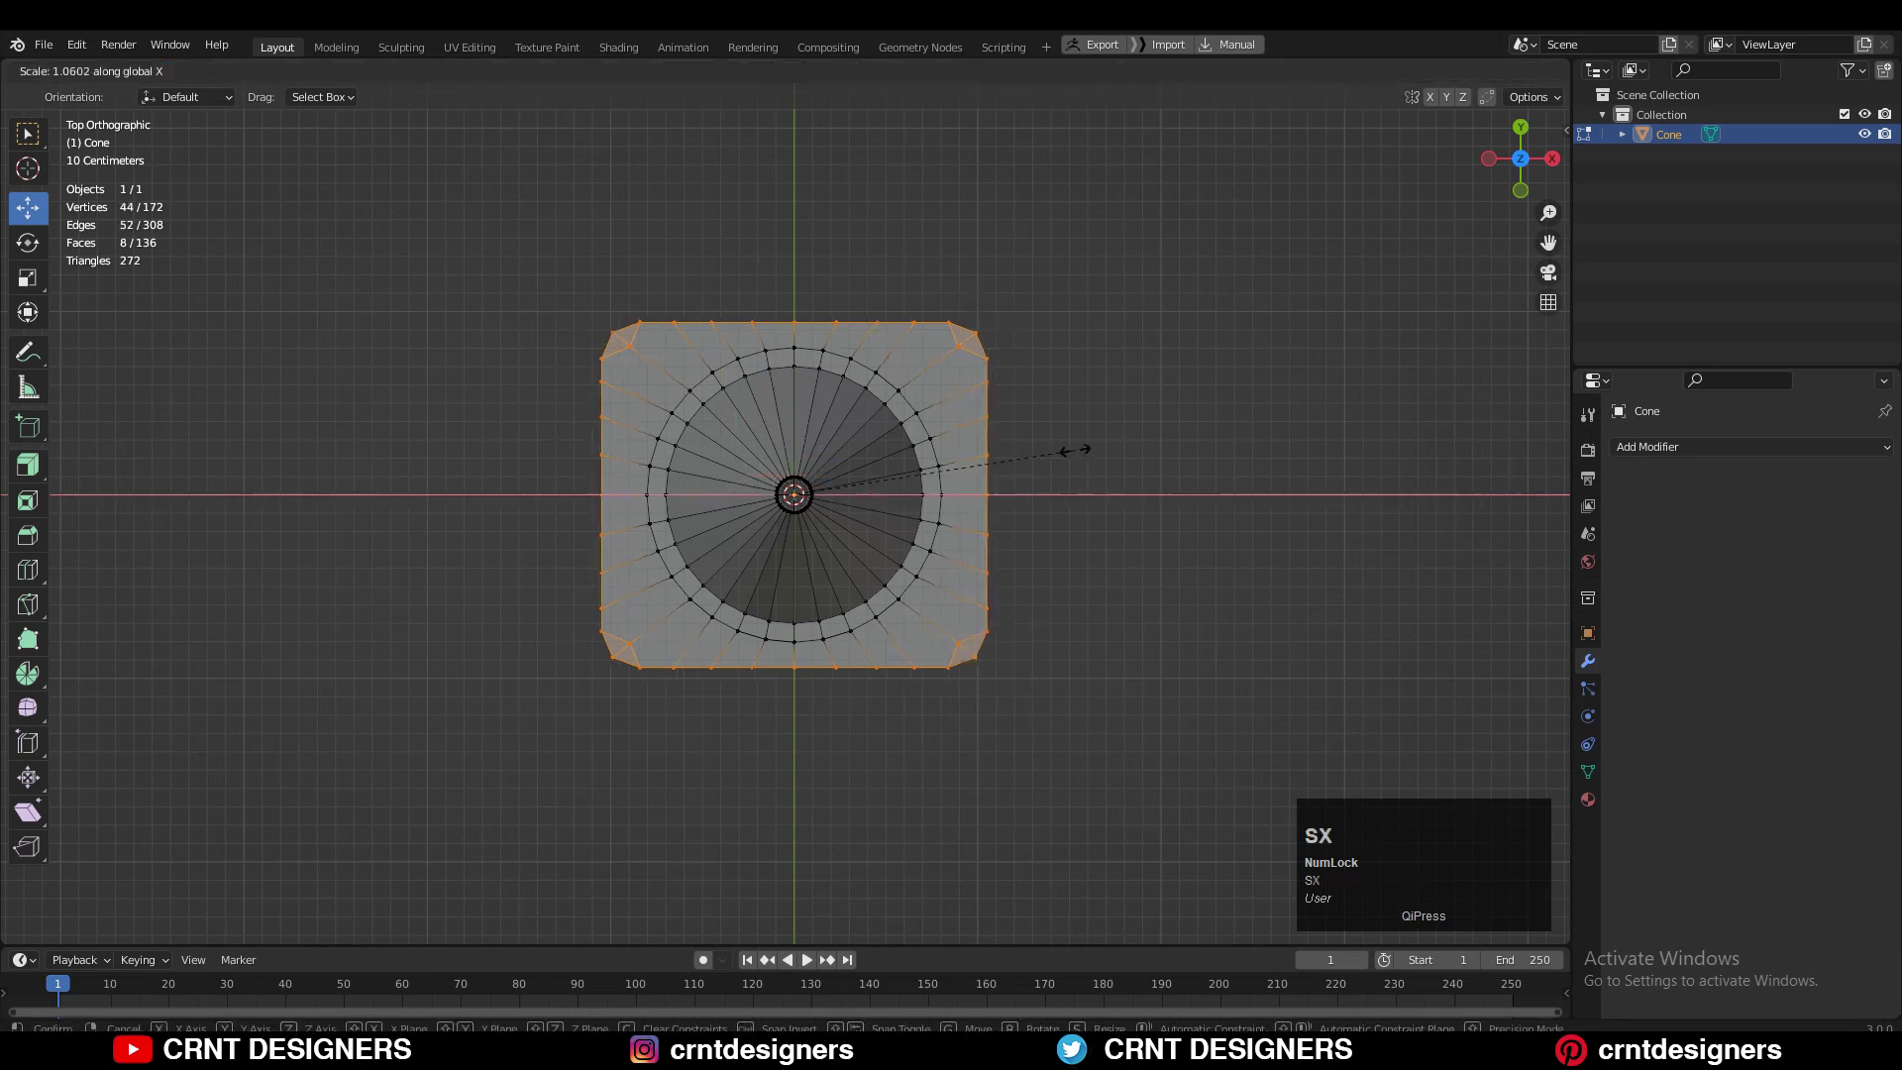
right_click(1079, 450)
key(s)
key(shift+z)
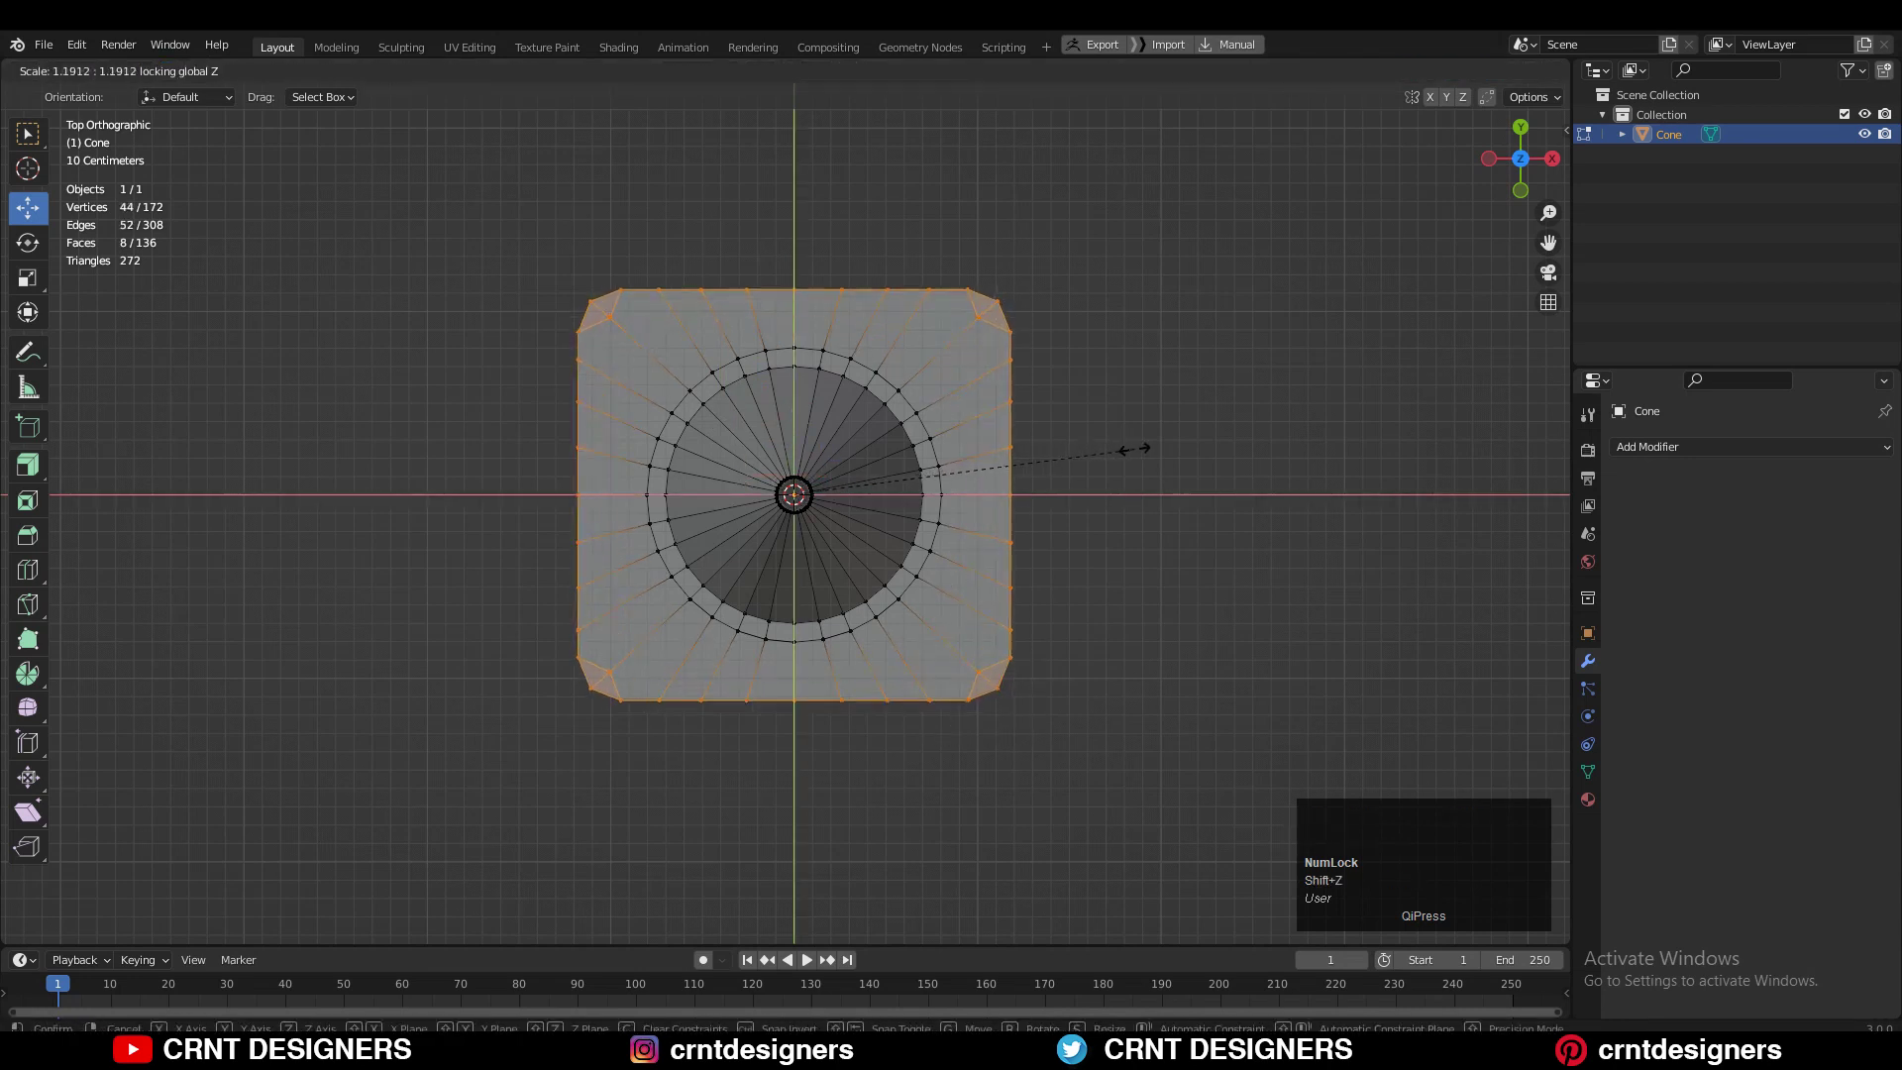
ctrl+click(1136, 448)
click(1452, 70)
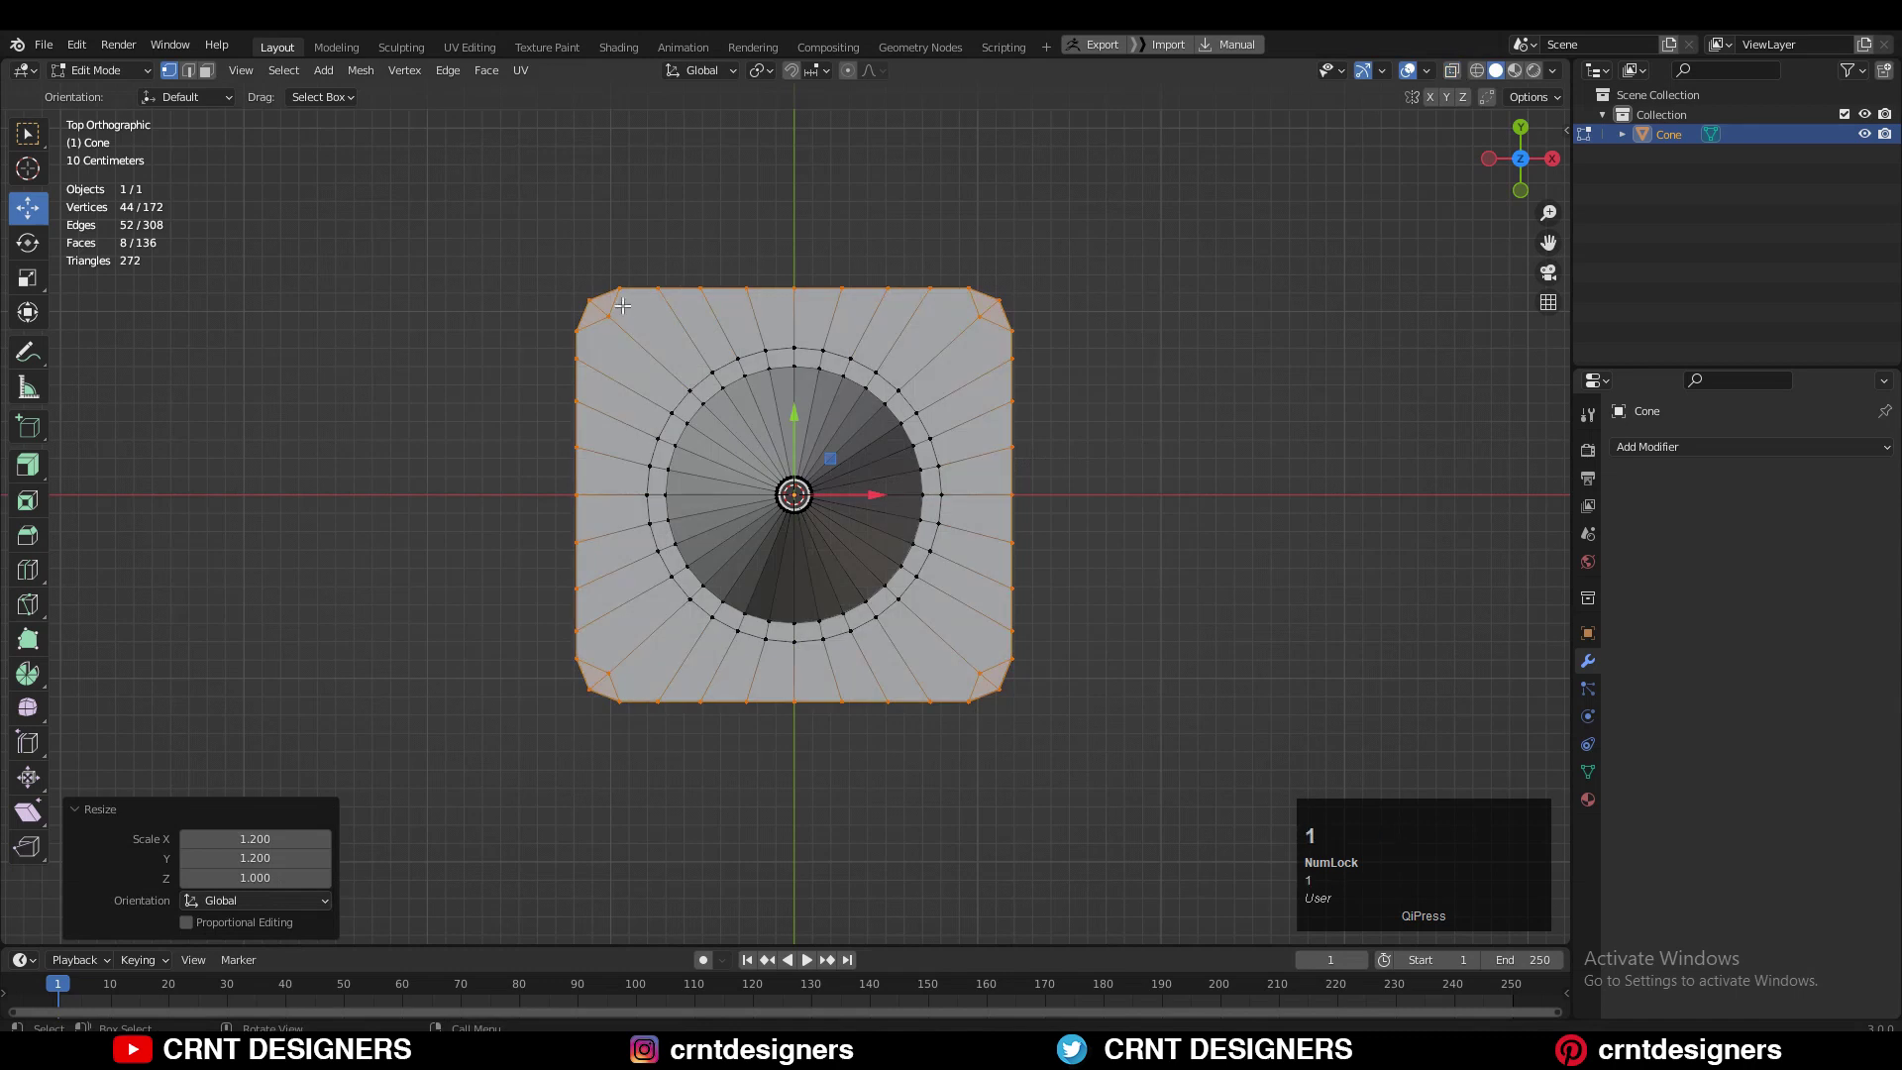
Connect opposite corner bevel vertices with a vertical cut near the base's left side and a horizontal cut near its upper side
click(619, 287)
right_click(640, 669)
click(657, 545)
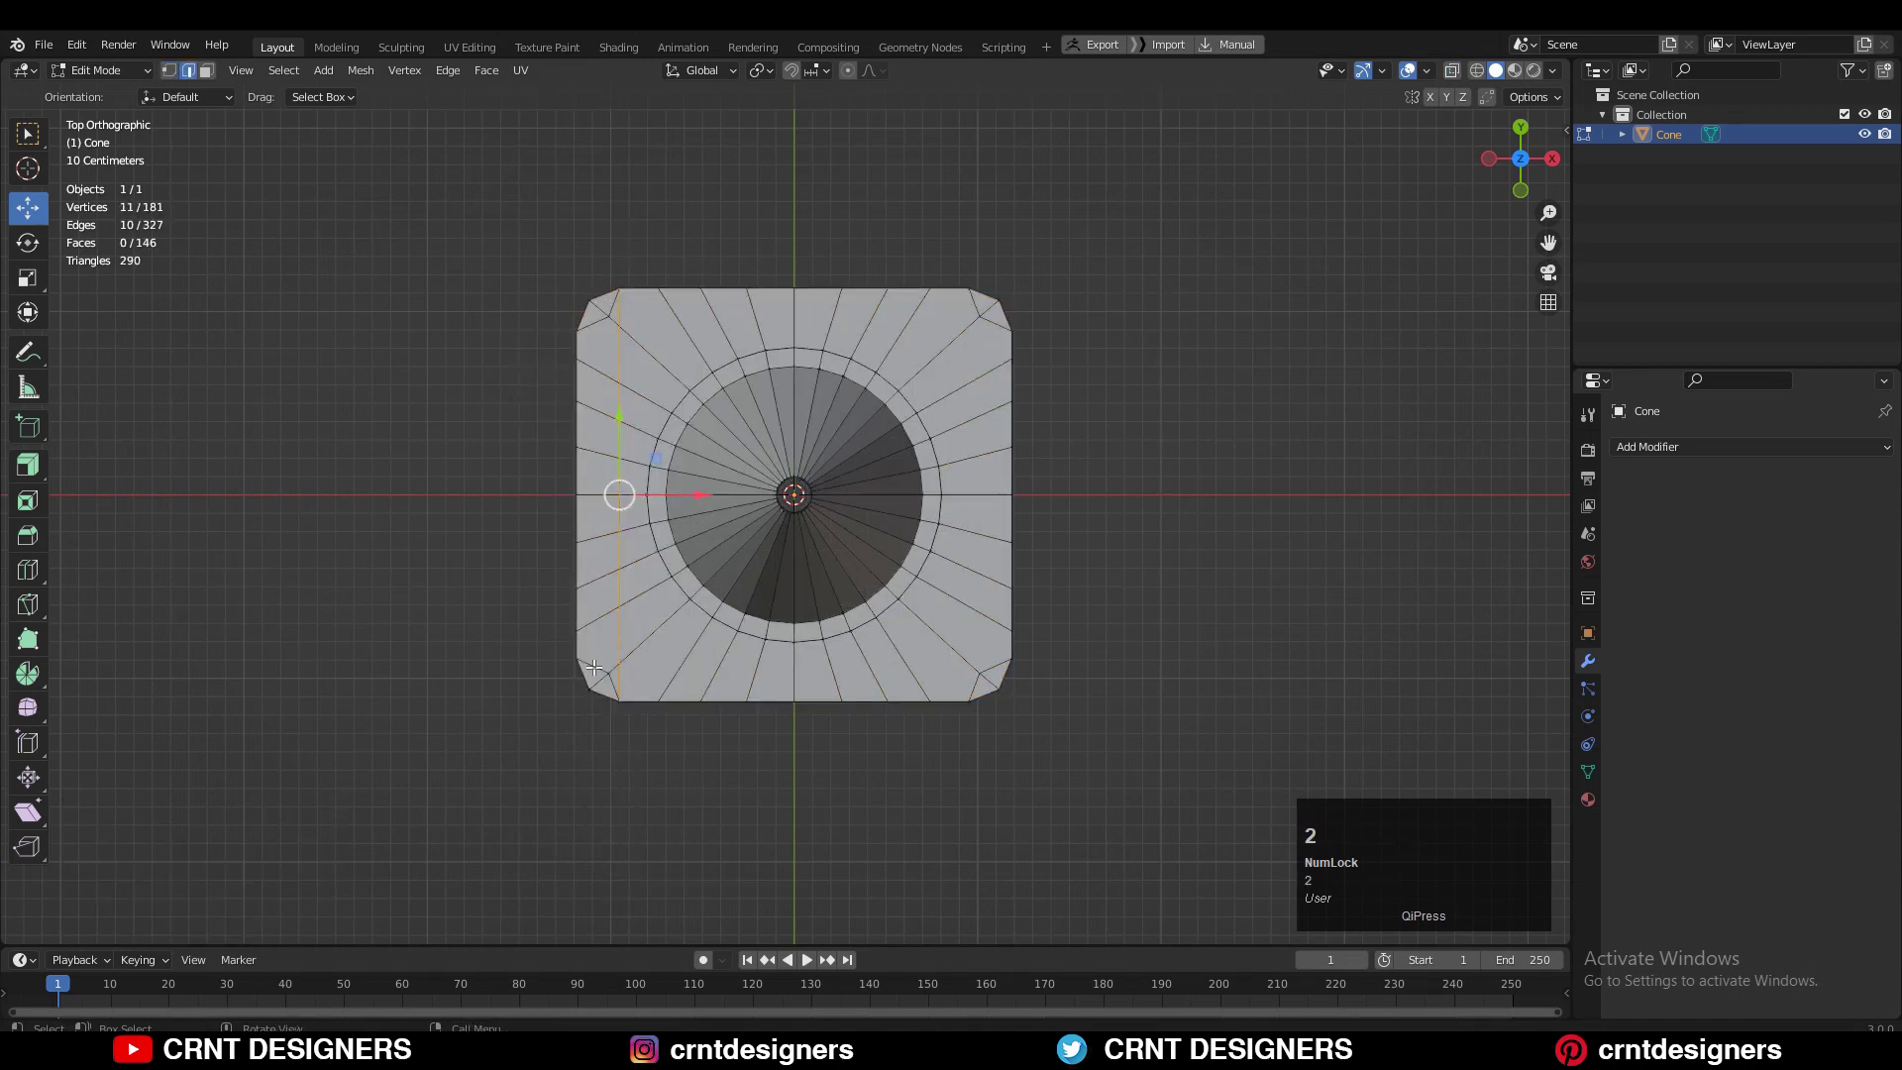
right_click(628, 237)
click(628, 176)
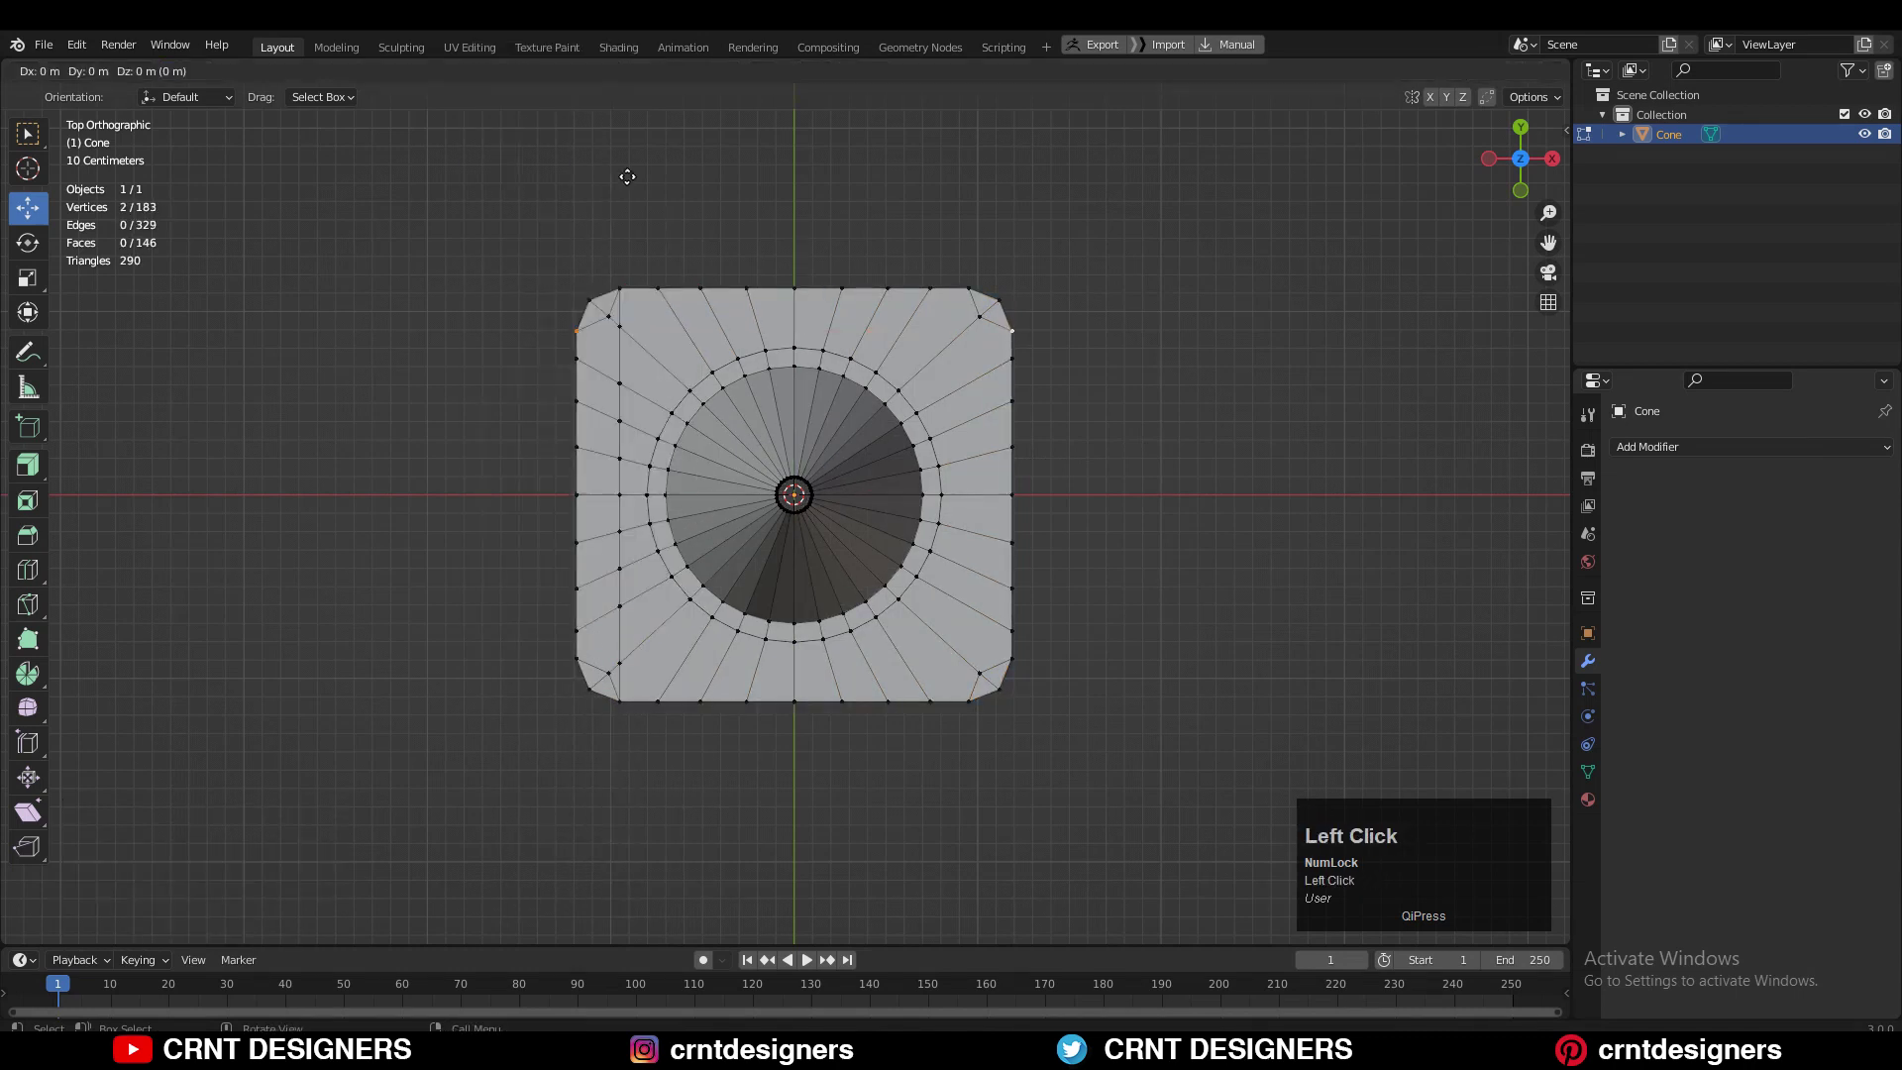
key(Escape)
key(ctrl+z)
right_click(678, 291)
click(662, 376)
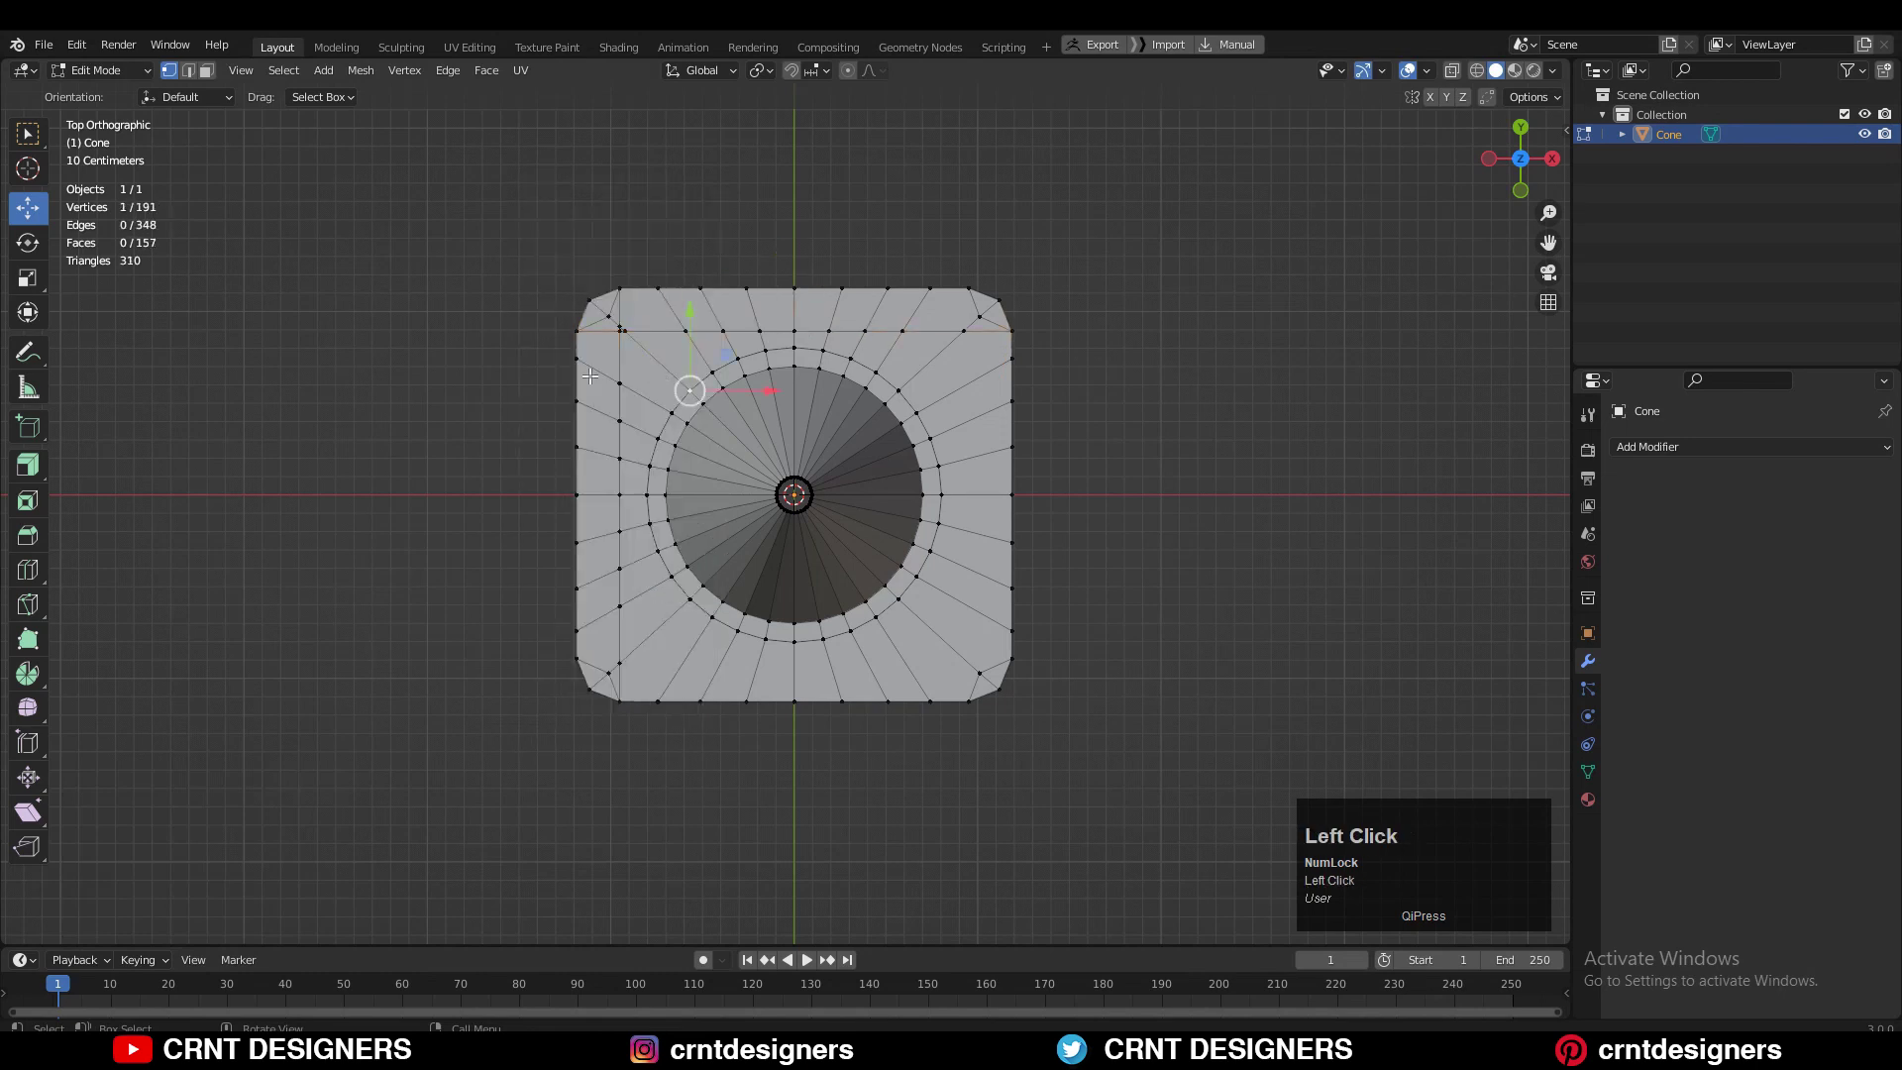
Merge the clustered vertices where the two cuts meet at the base's upper-left inner corner
scroll(675, 340, up, 5)
key(1)
key(m)
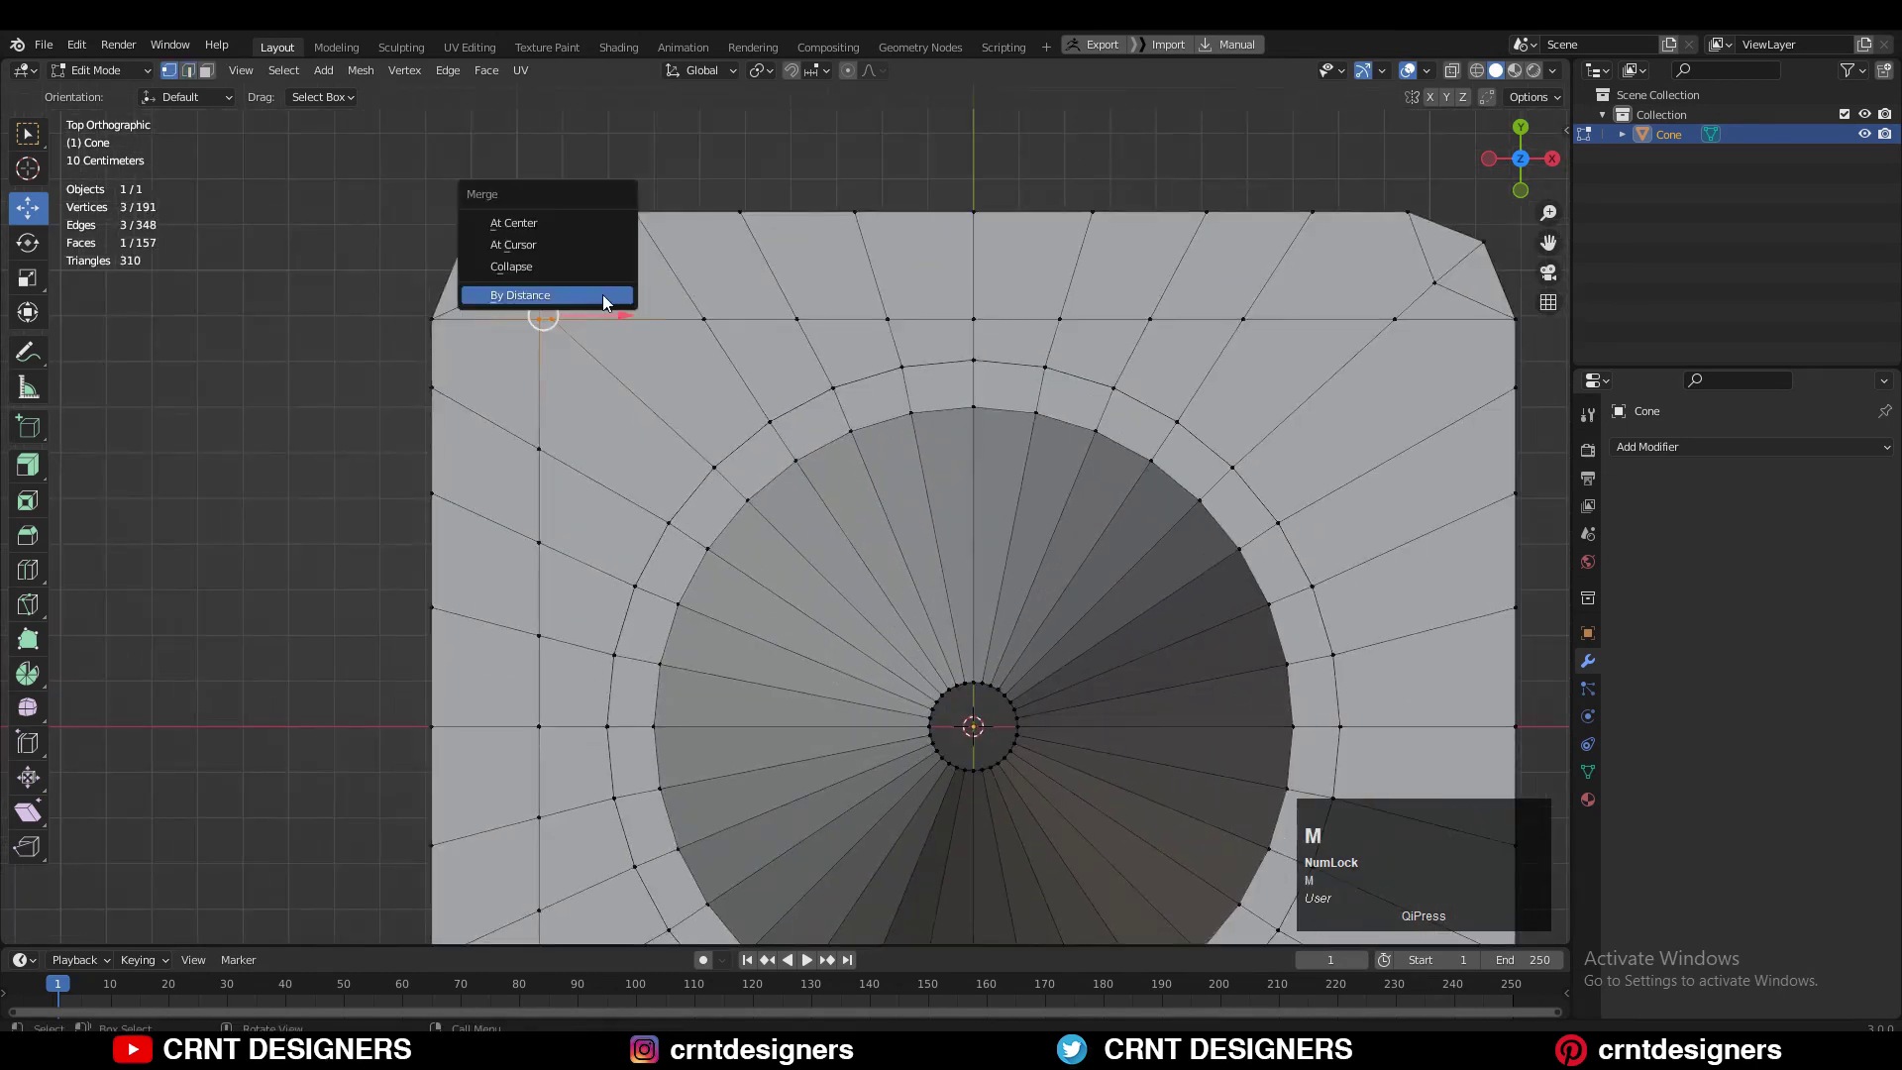
click(602, 294)
click(525, 297)
key(ctrl+z)
Delete the faces of the upper-left corner and the leftover diagonal edge across the gap
key(3)
click(515, 265)
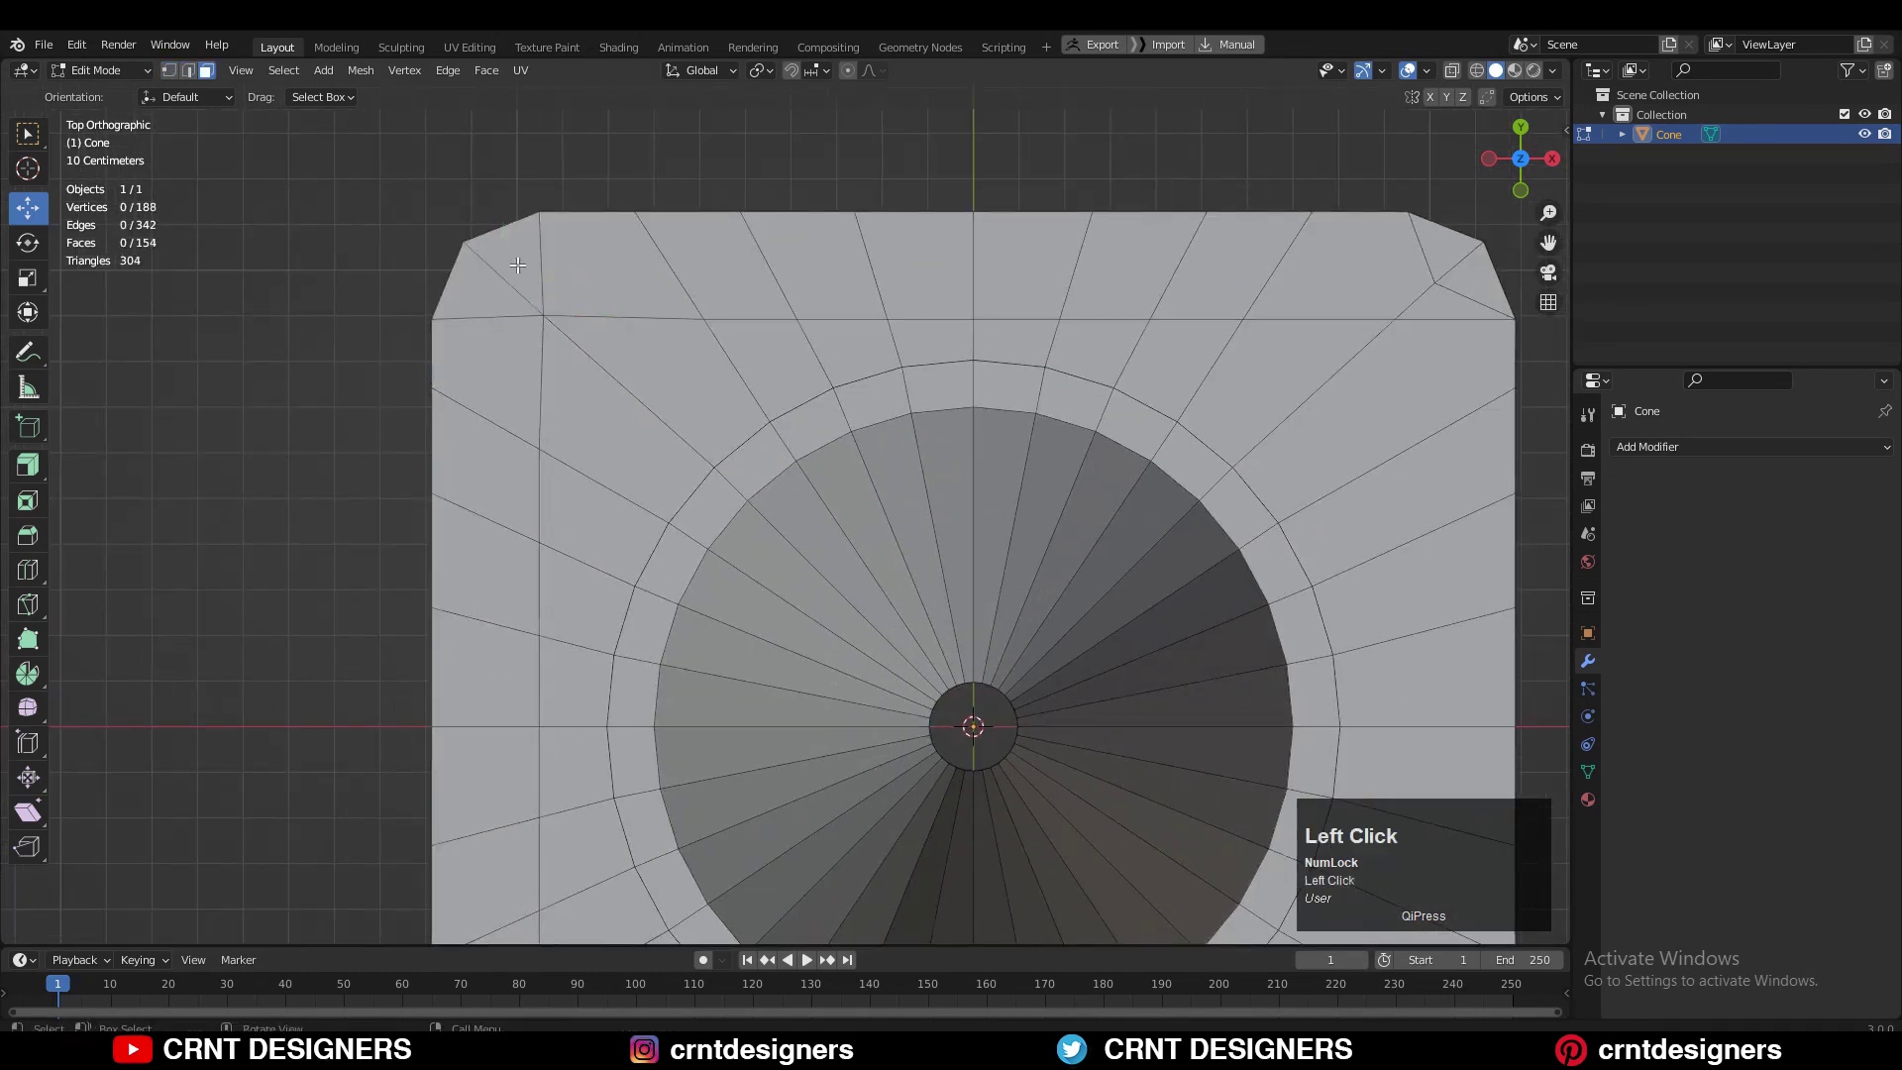
key(x)
click(552, 317)
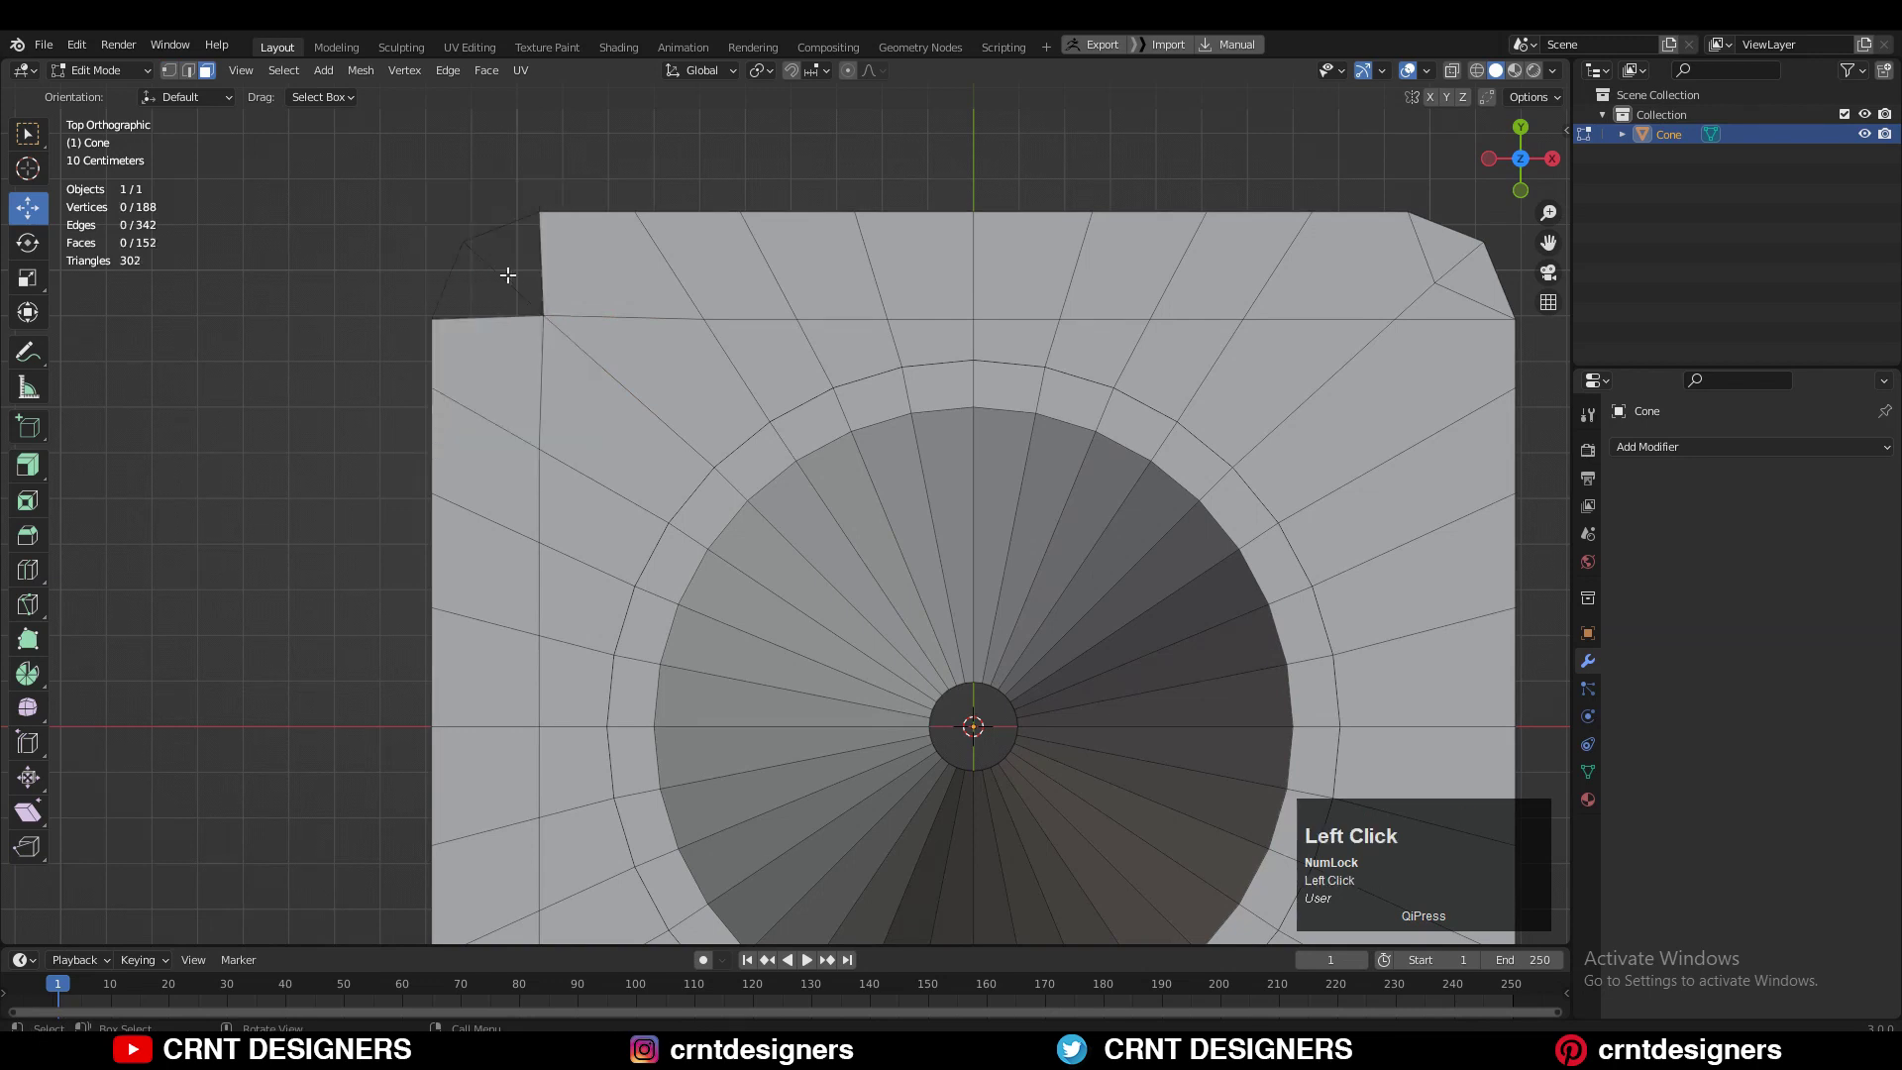
key(2)
click(502, 276)
key(x)
click(511, 224)
Fill the open upper-left corner of the base with a single face
key(1)
drag(568, 179, 424, 349)
key(f)
click(314, 204)
Symmetrize the whole mesh across both the Y and X axes to copy the rebuilt corner to the other three
scroll(634, 297, down, 4)
shift+middle_drag(817, 369, 735, 291)
key(a)
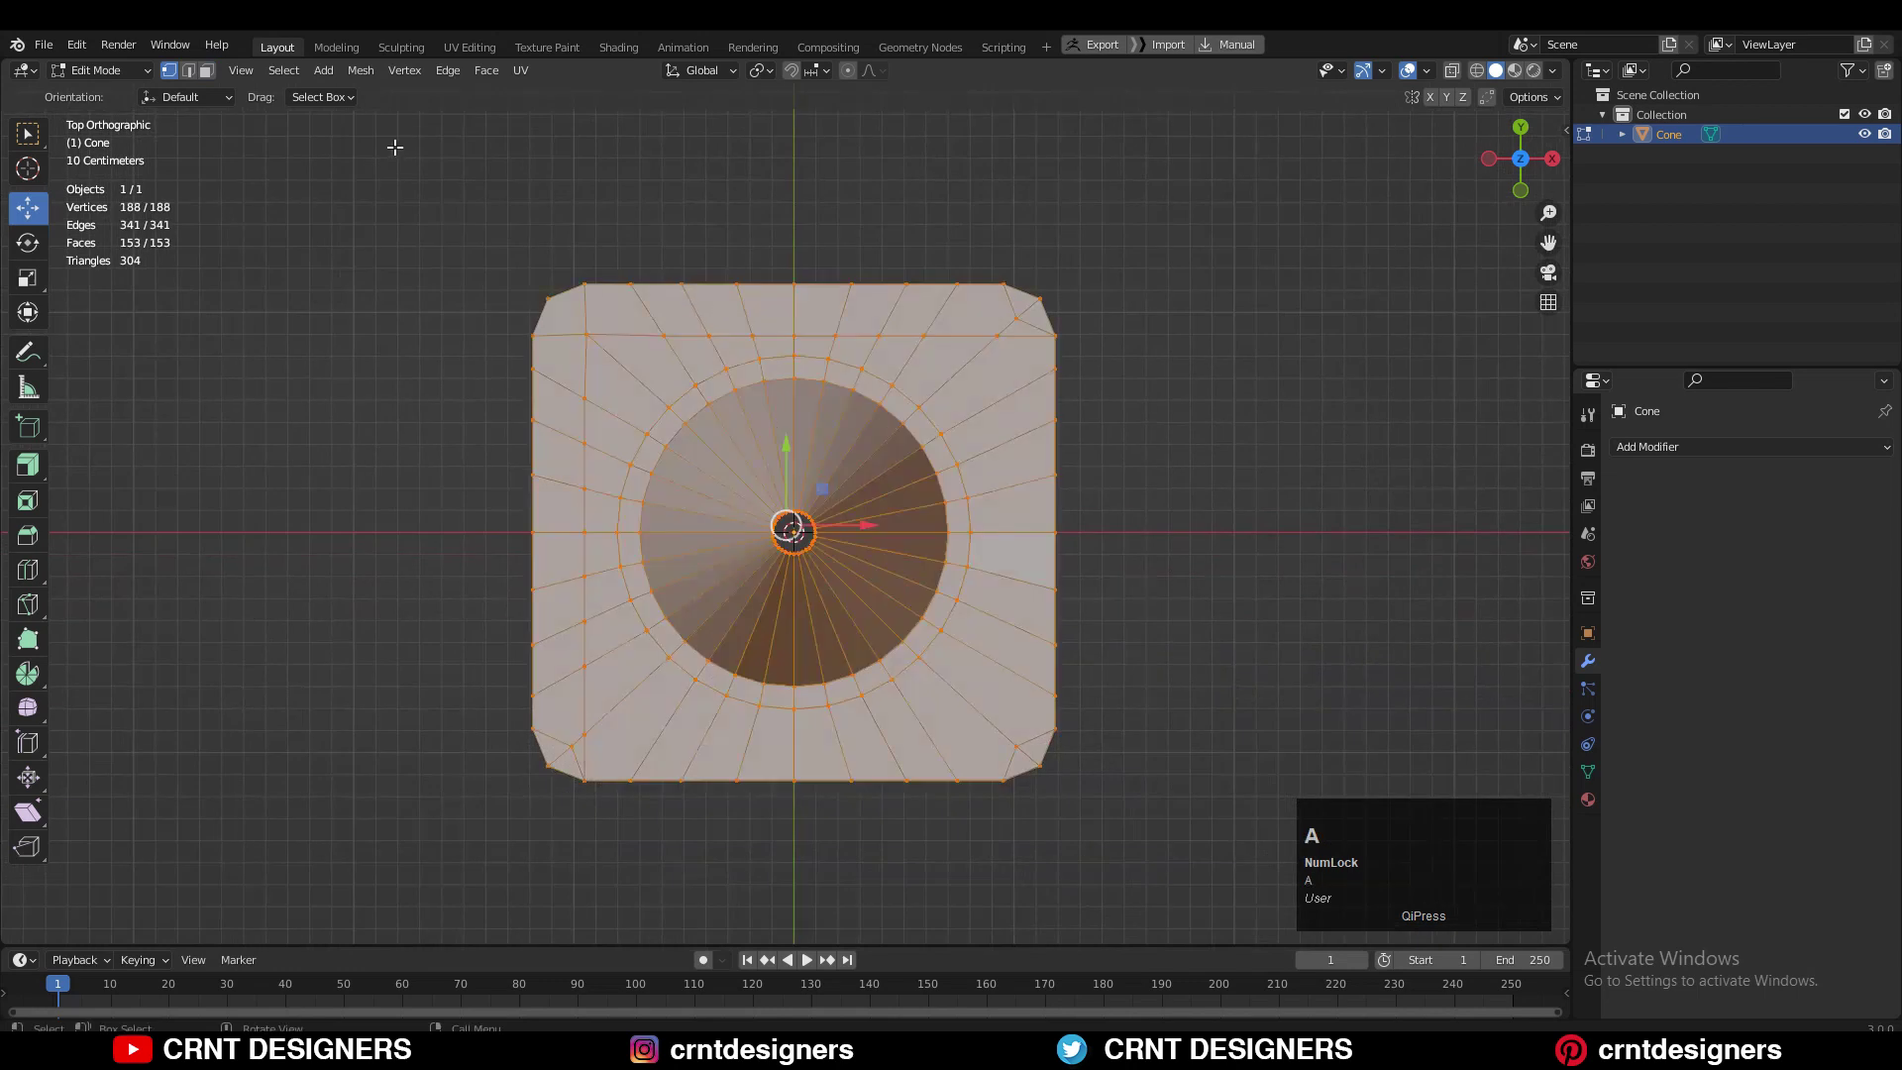
click(360, 70)
click(424, 340)
click(360, 71)
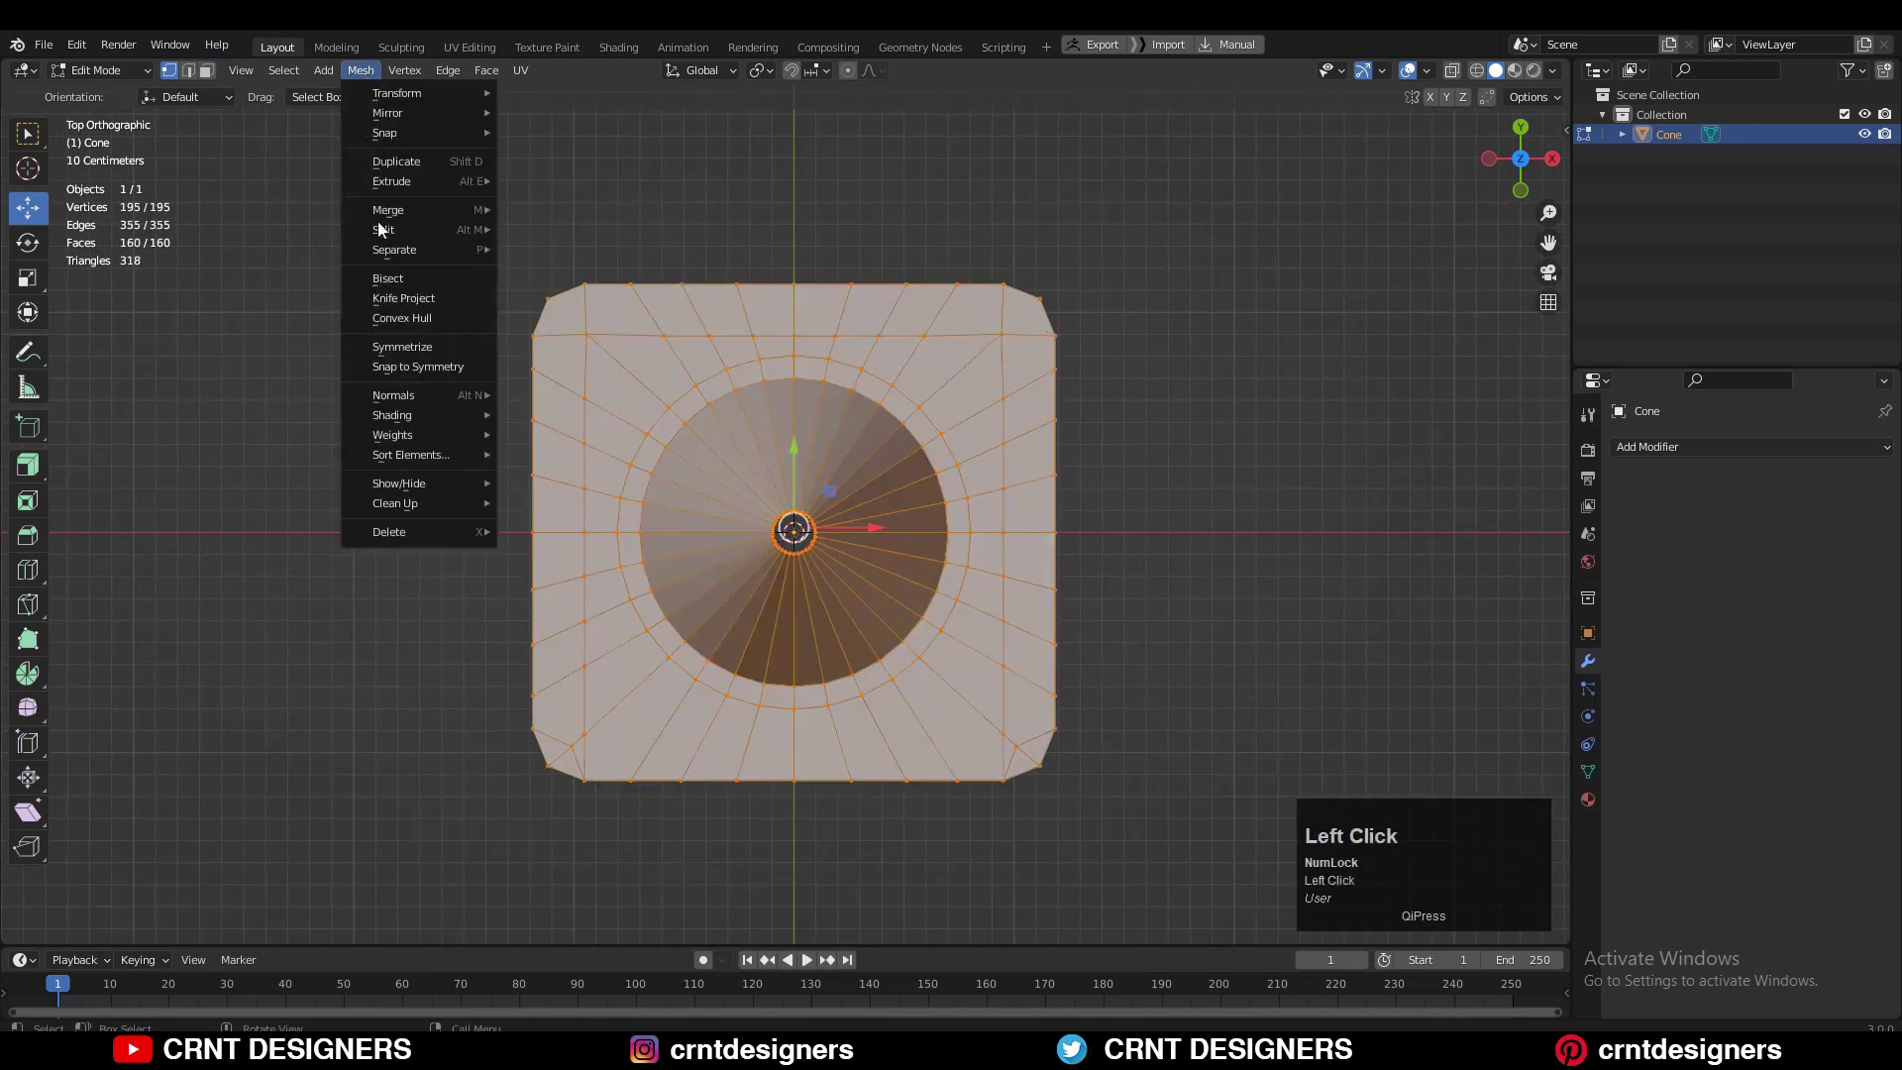
click(254, 899)
click(235, 874)
click(1160, 458)
shift+middle_drag(1160, 458, 1139, 521)
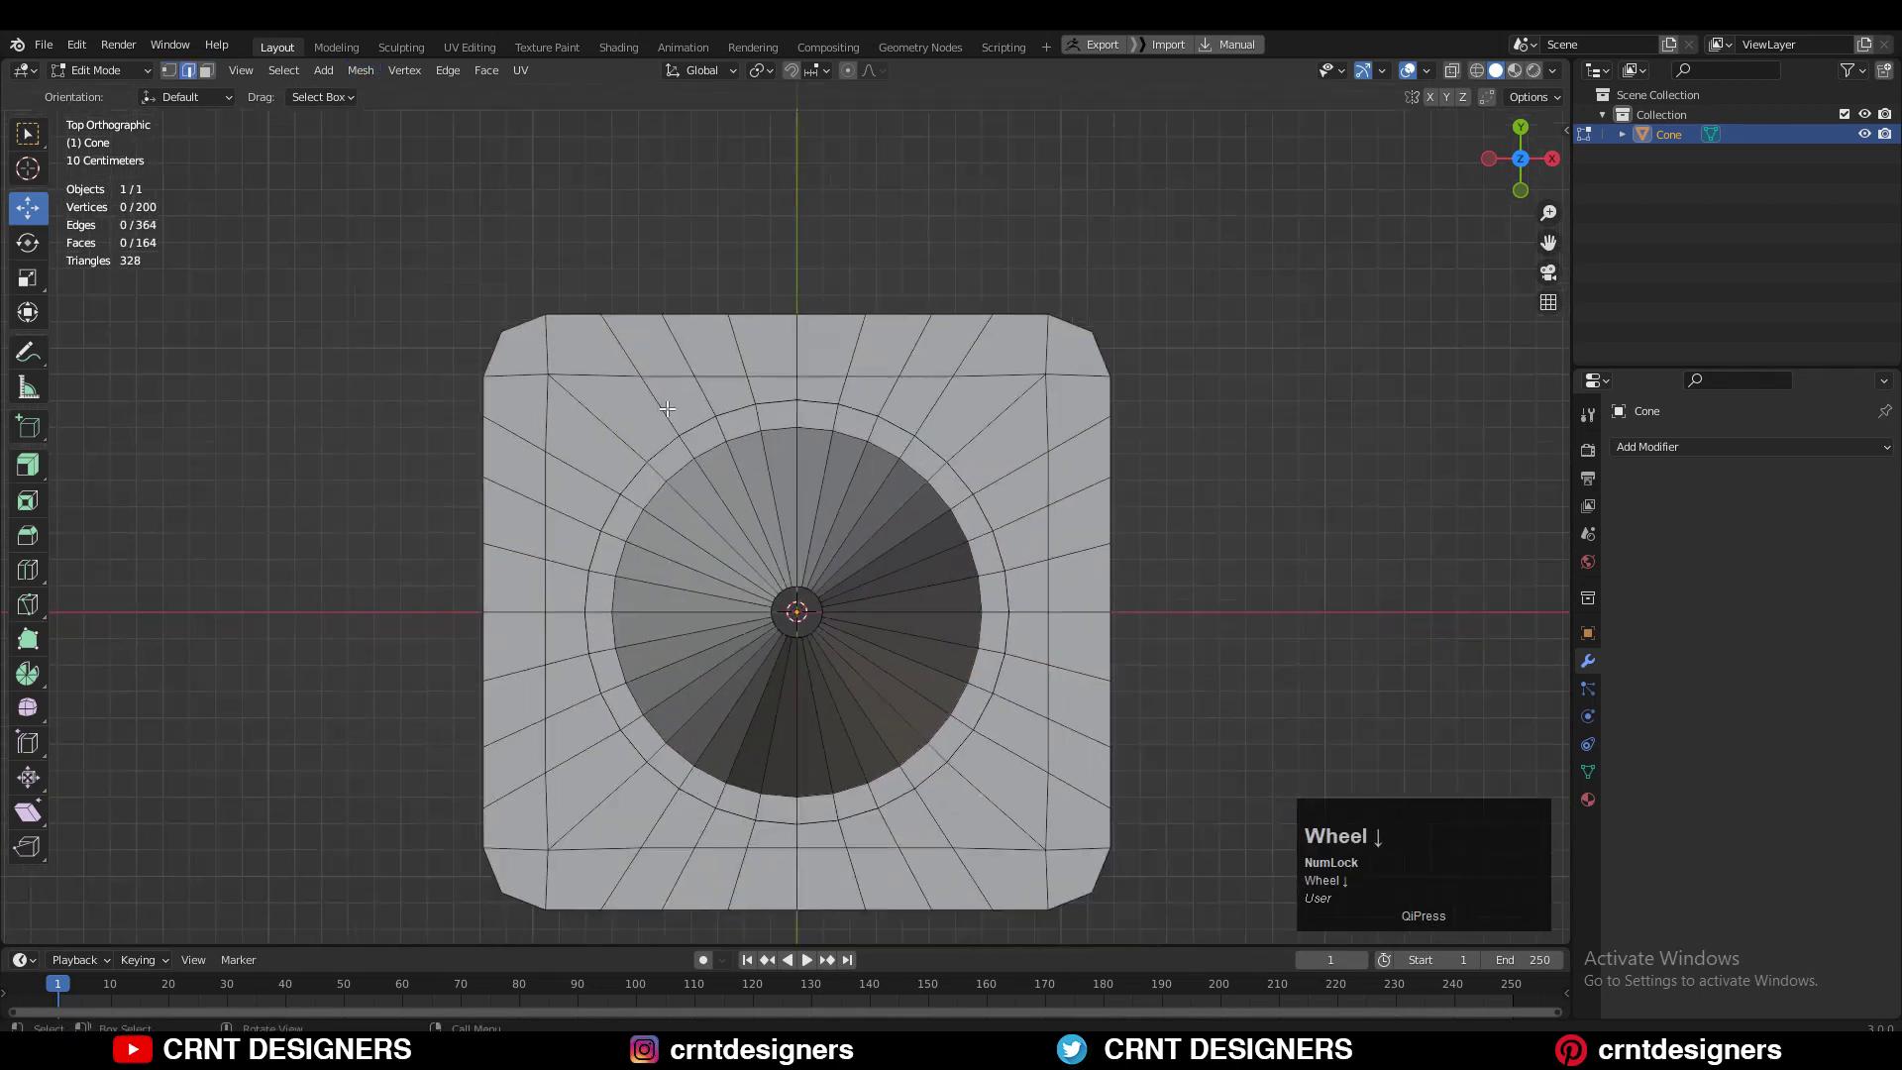
Extrude the entire mesh along its normals with an offset of -0.02 to give the cone thickness
key(2)
key(ctrl+r)
middle_drag(630, 447, 446, 449)
key(a)
scroll(447, 449, up, 3)
click(27, 466)
mouse_move(703, 203)
middle_down()
mouse_move(705, 178)
mouse_move(679, 220)
middle_up()
drag(692, 198, 706, 227)
middle_drag(706, 227, 465, 297)
shift+middle_drag(466, 297, 485, 693)
double_click(210, 878)
text(-0.02)
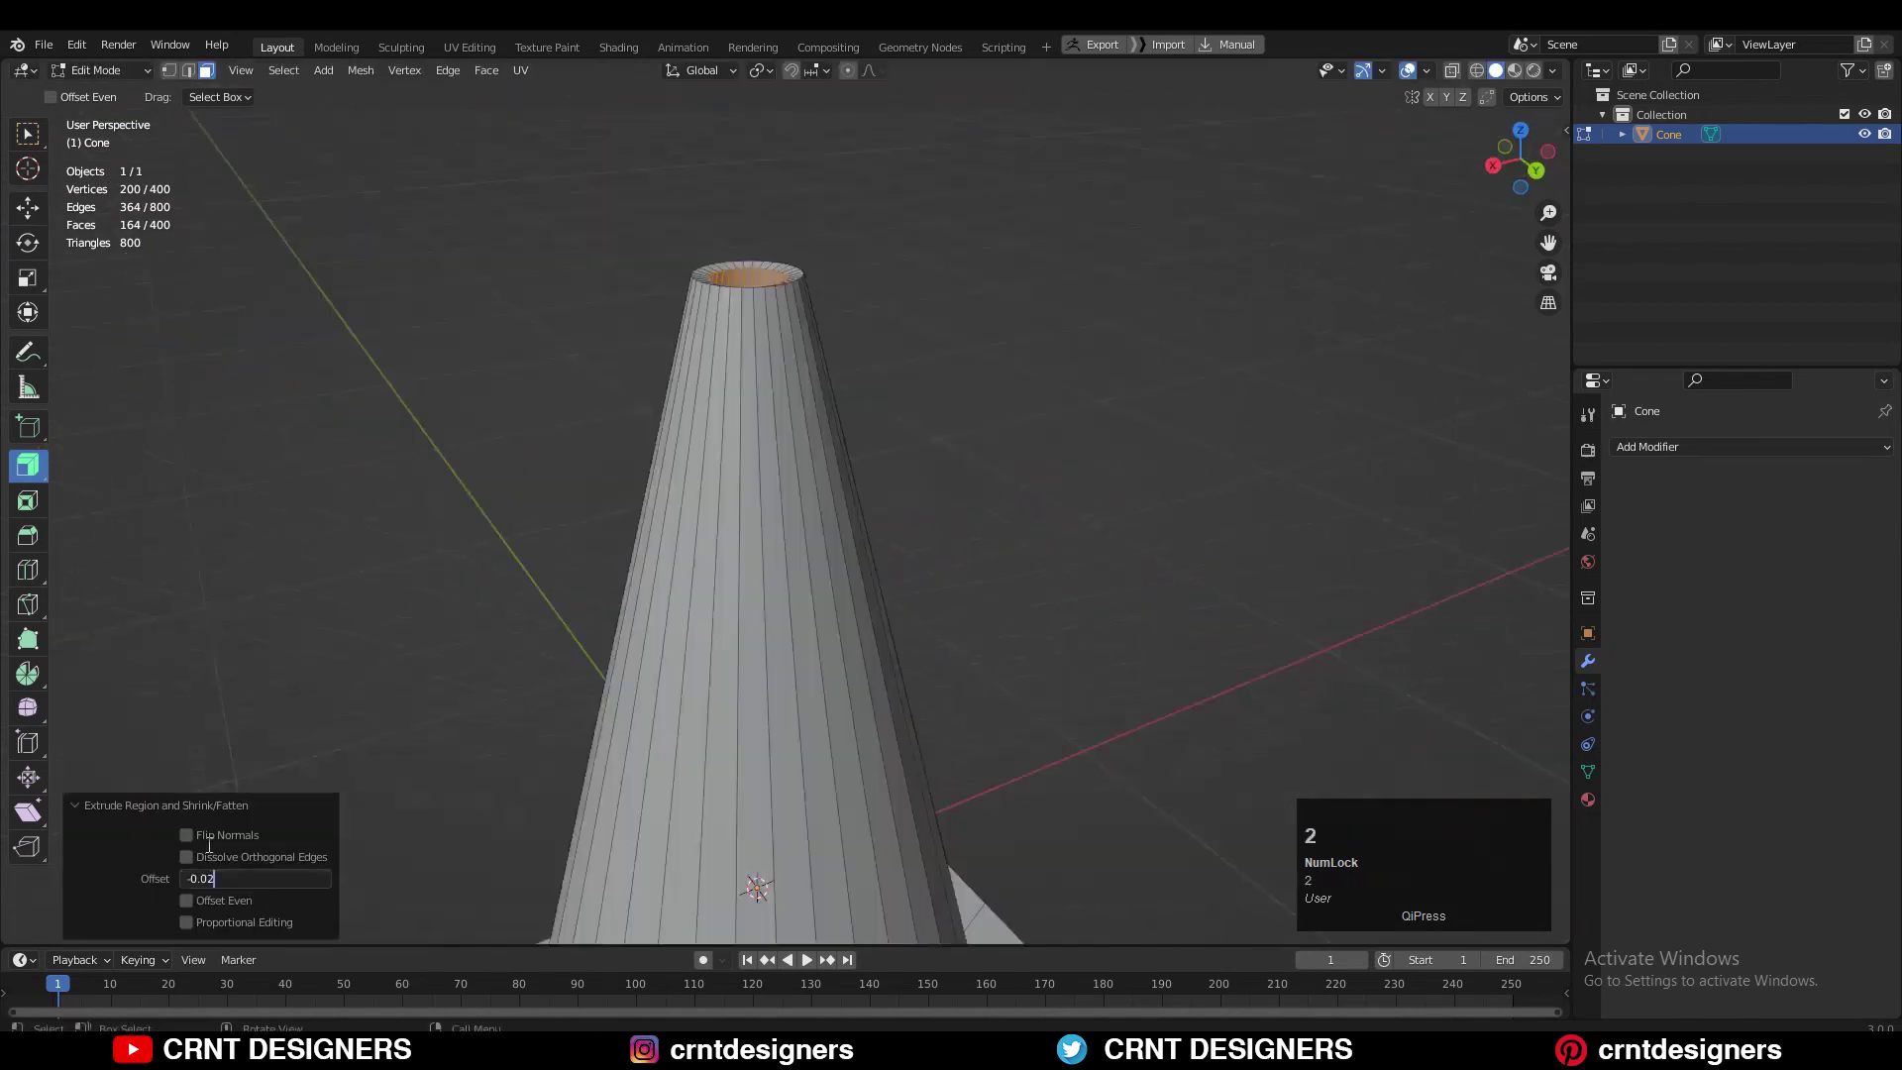
Flatten the face loop of the cone's top rim by scaling it to 0 along Z
middle_drag(498, 592, 589, 560)
alt+click(778, 544)
middle_drag(941, 606, 951, 552)
key(s)
key(z)
key(0)
click(953, 553)
Inset the flattened face loop of the cone's top rim
key(i)
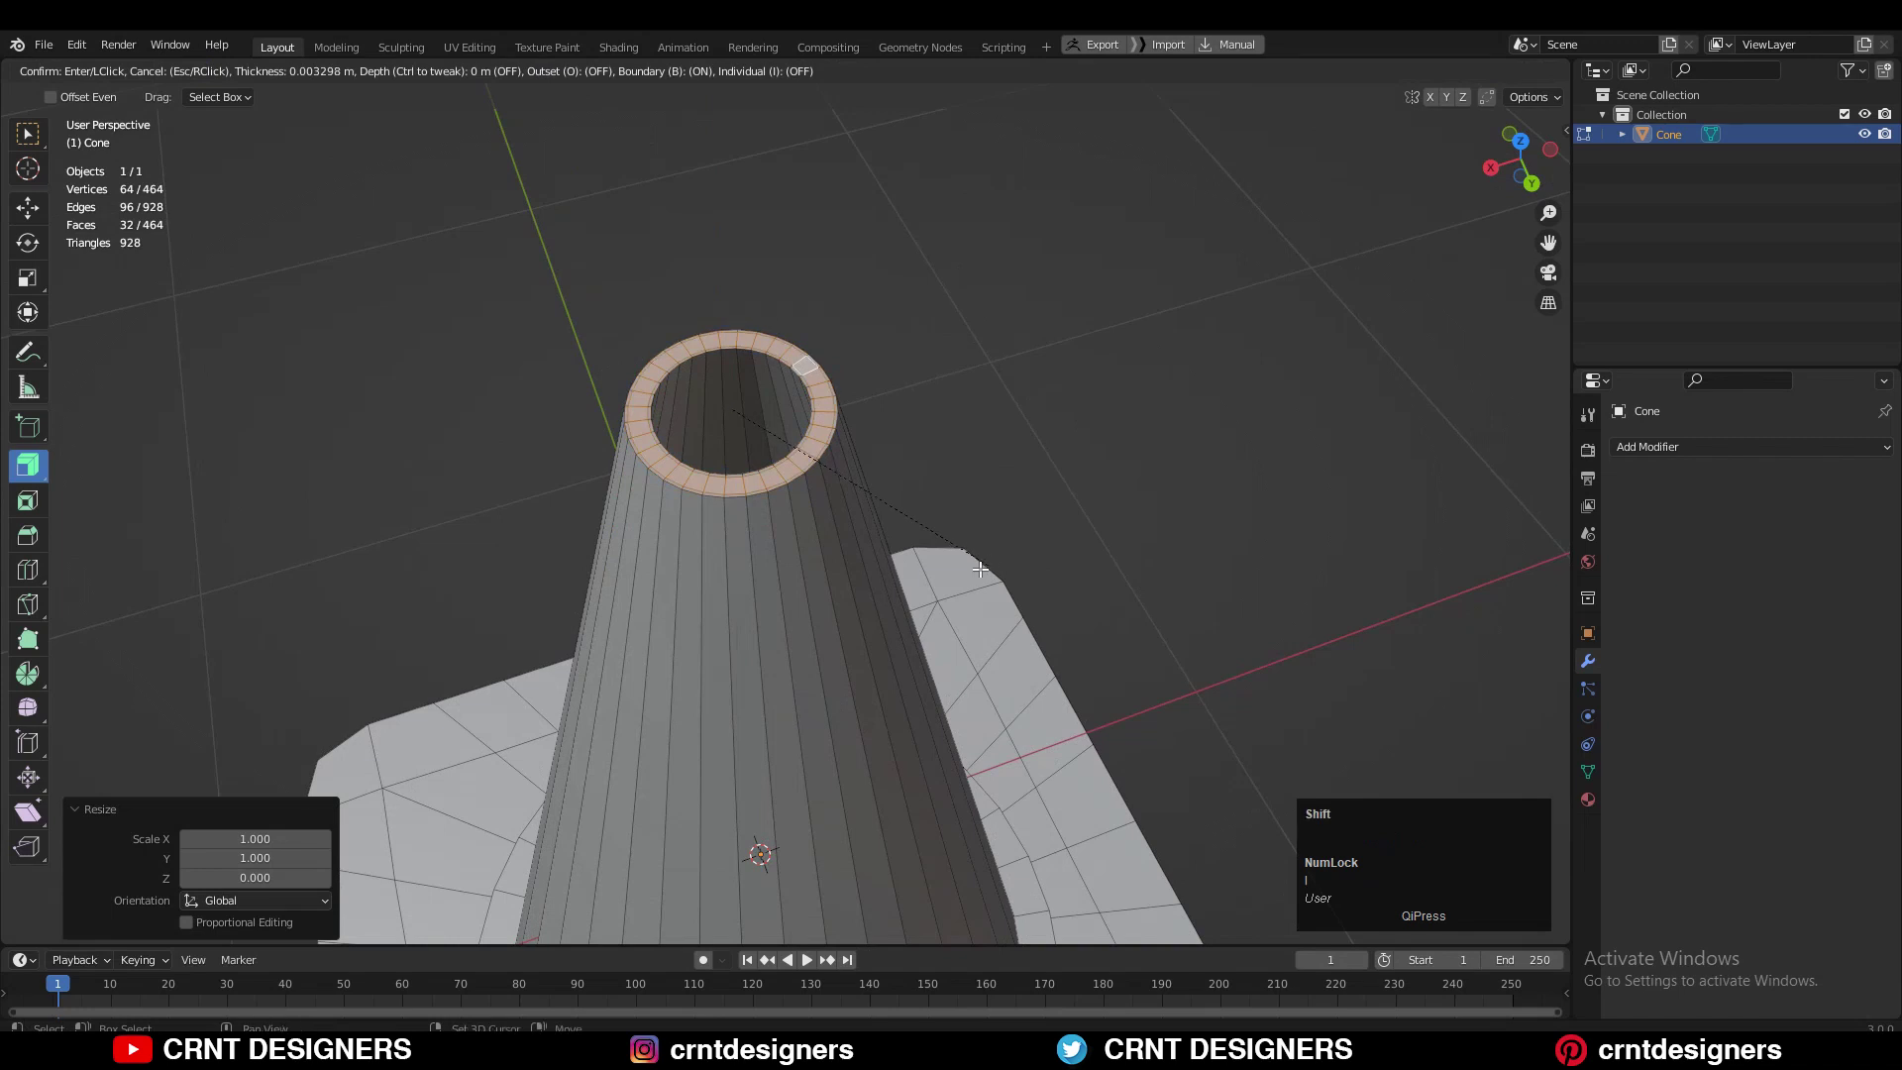
click(980, 569)
mouse_move(969, 738)
middle_down()
mouse_move(960, 667)
mouse_move(971, 733)
middle_up()
key(ctrl+z)
key(i)
click(1133, 535)
Flatten the ring of faces around the cone's opening on the underside by scaling it to 0 along Z
scroll(1080, 604, down, 3)
middle_drag(1020, 674, 1023, 565)
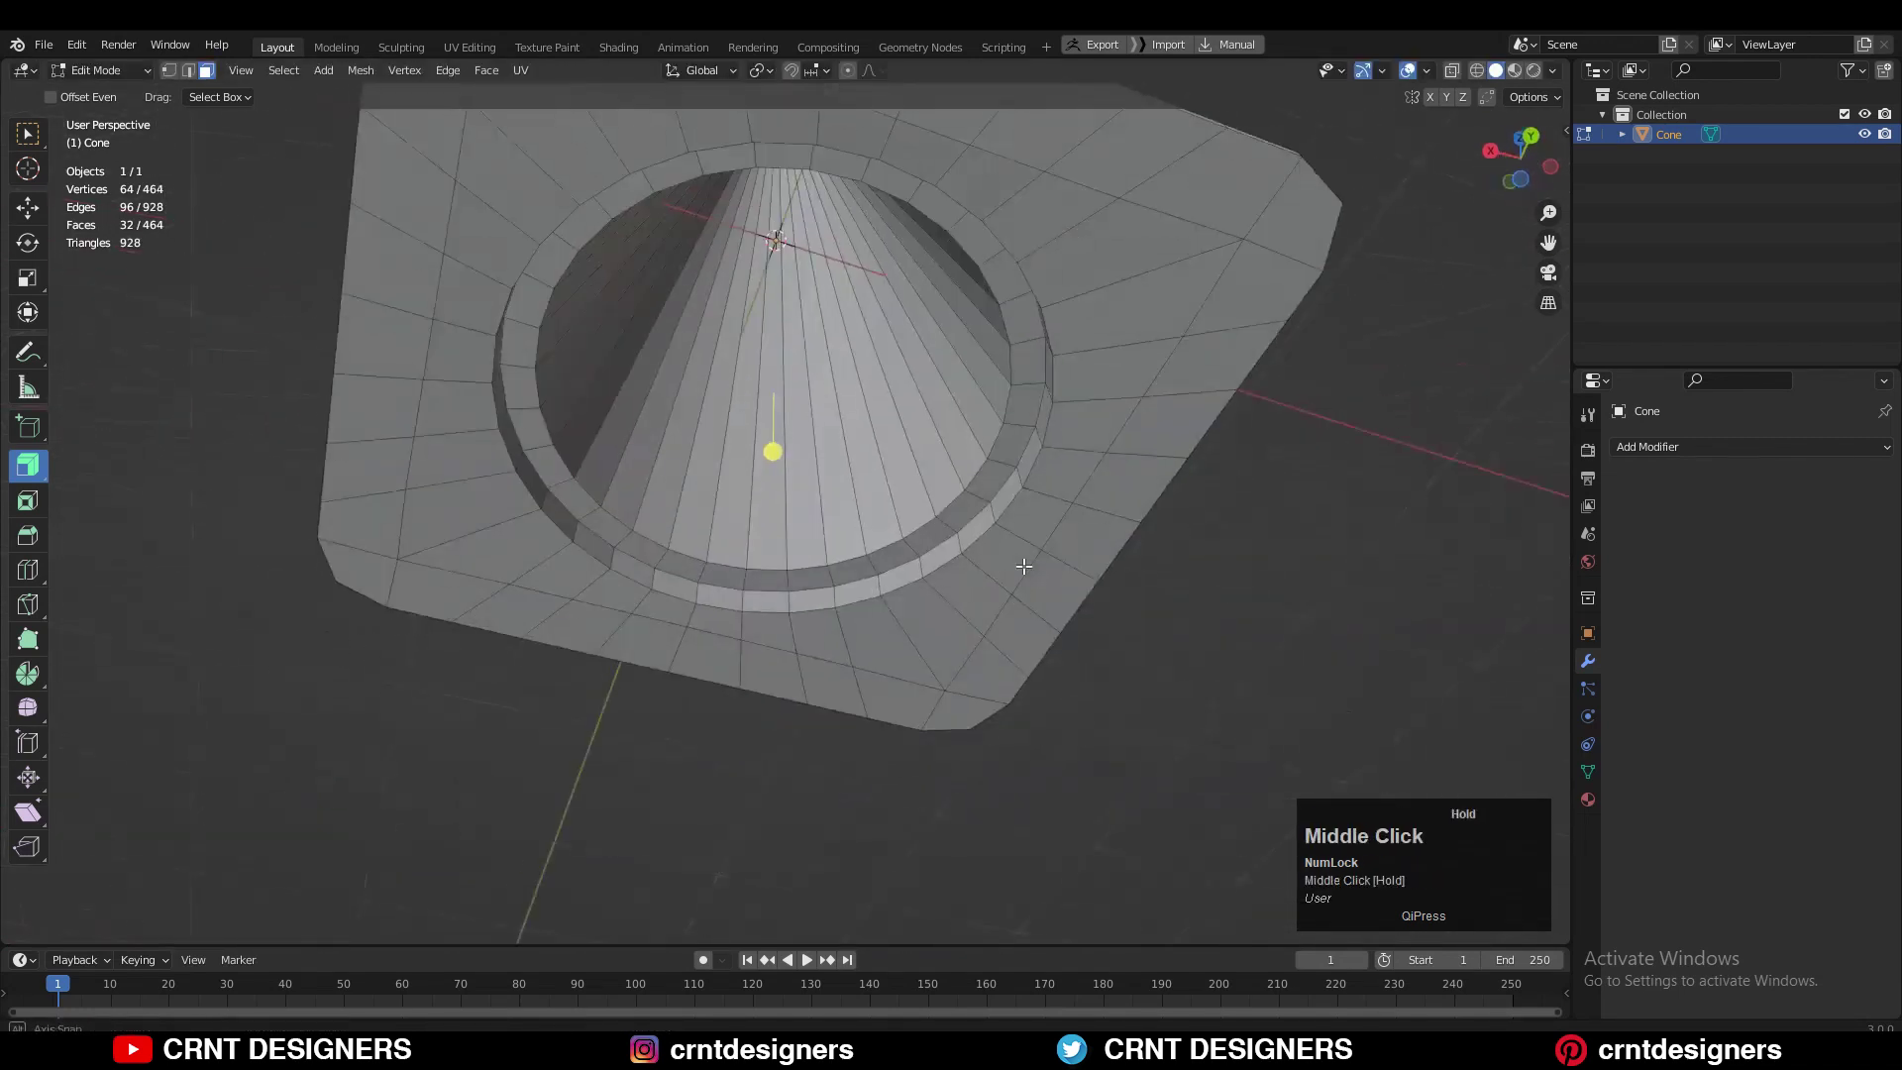
alt+click(1025, 377)
alt+click(1025, 401)
key(s)
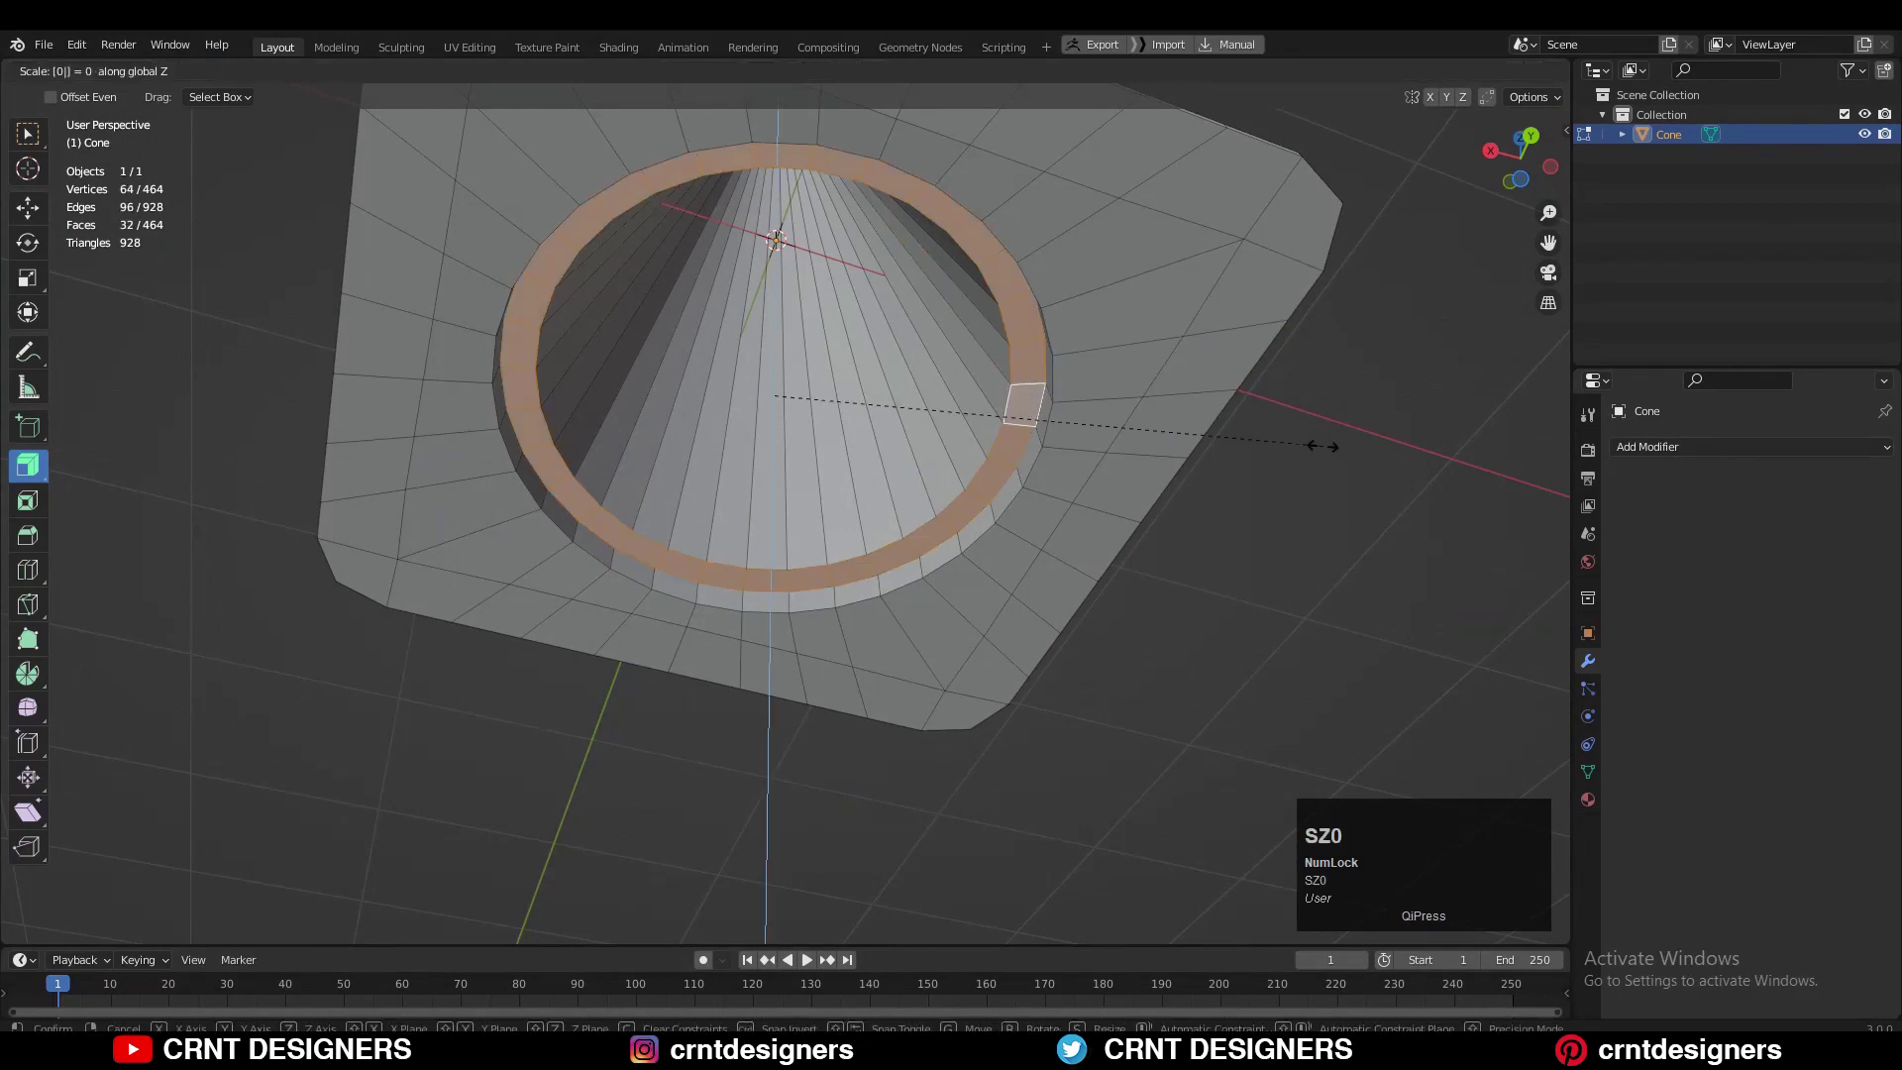
click(1323, 445)
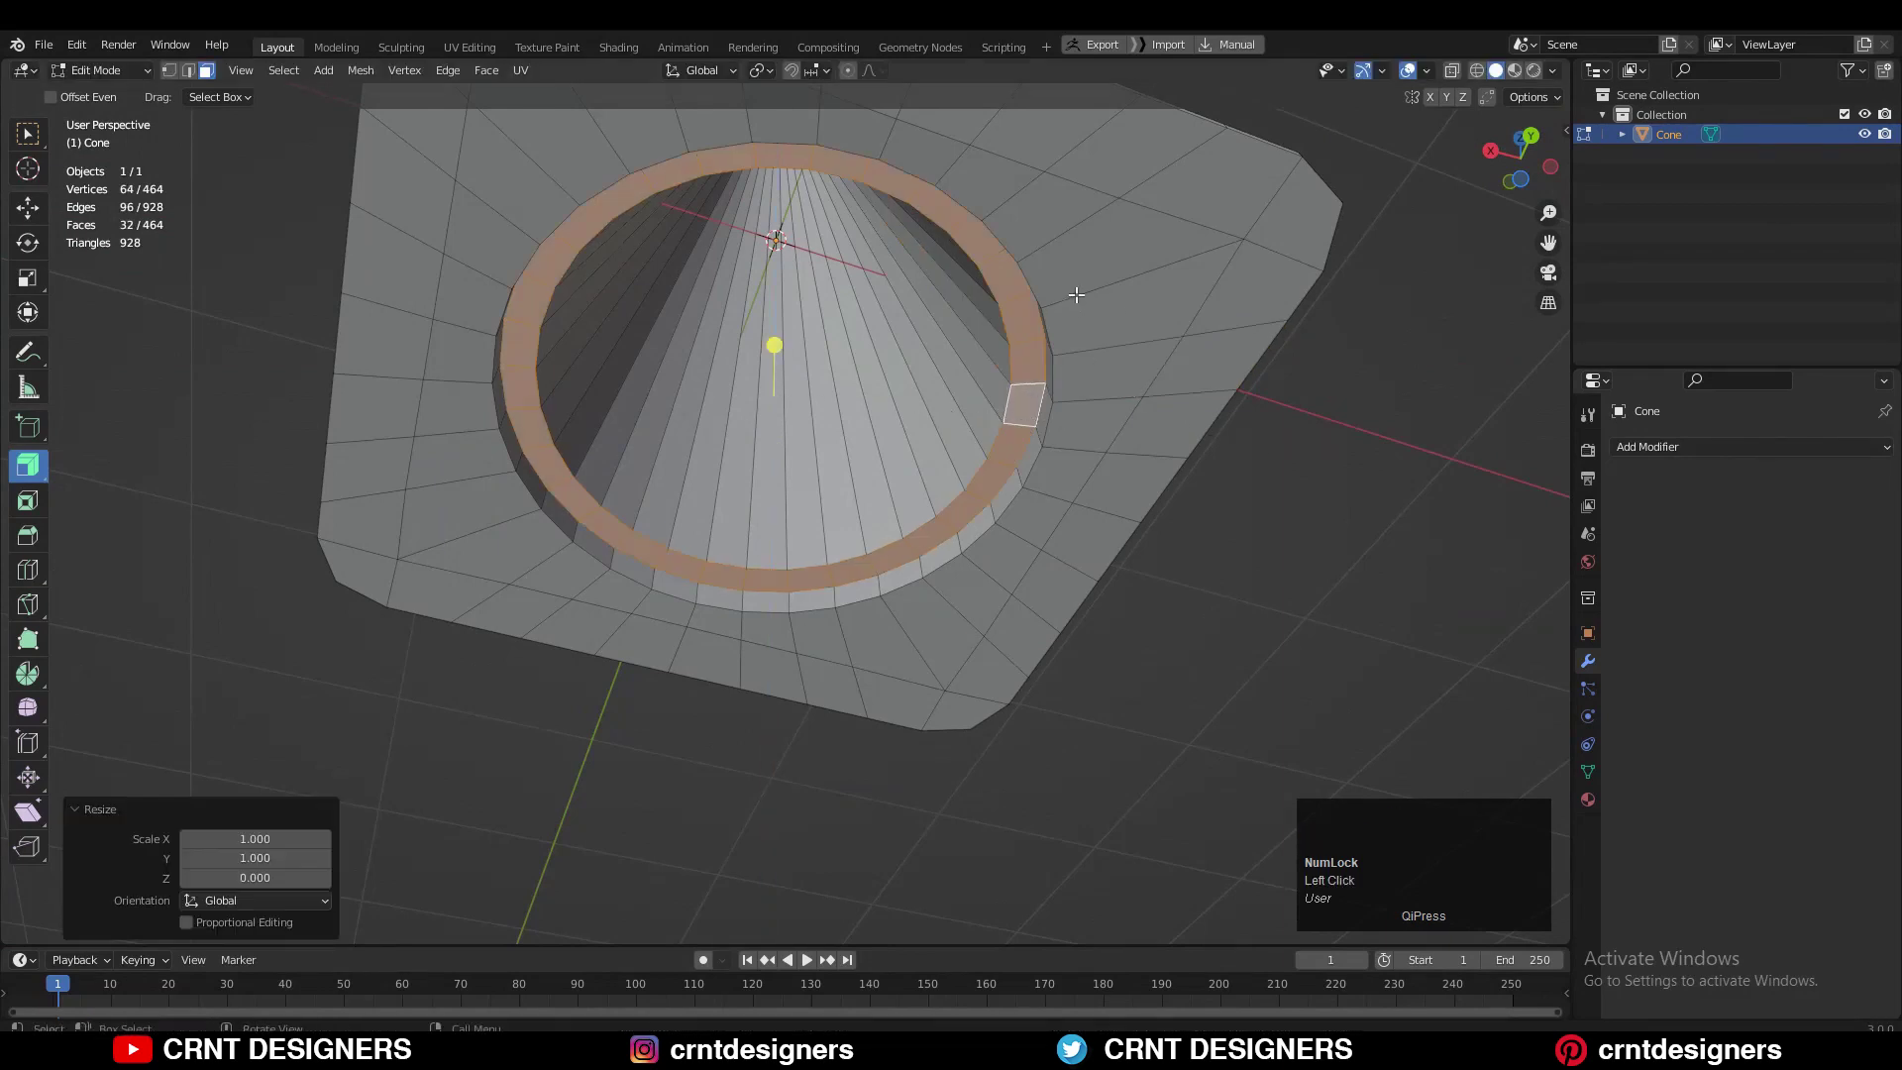
Add a circular edge loop around the recess on the base's underside and slide it along the surface
key(ctrl+r)
click(1076, 294)
click(1020, 309)
right_click(1111, 269)
click(1206, 289)
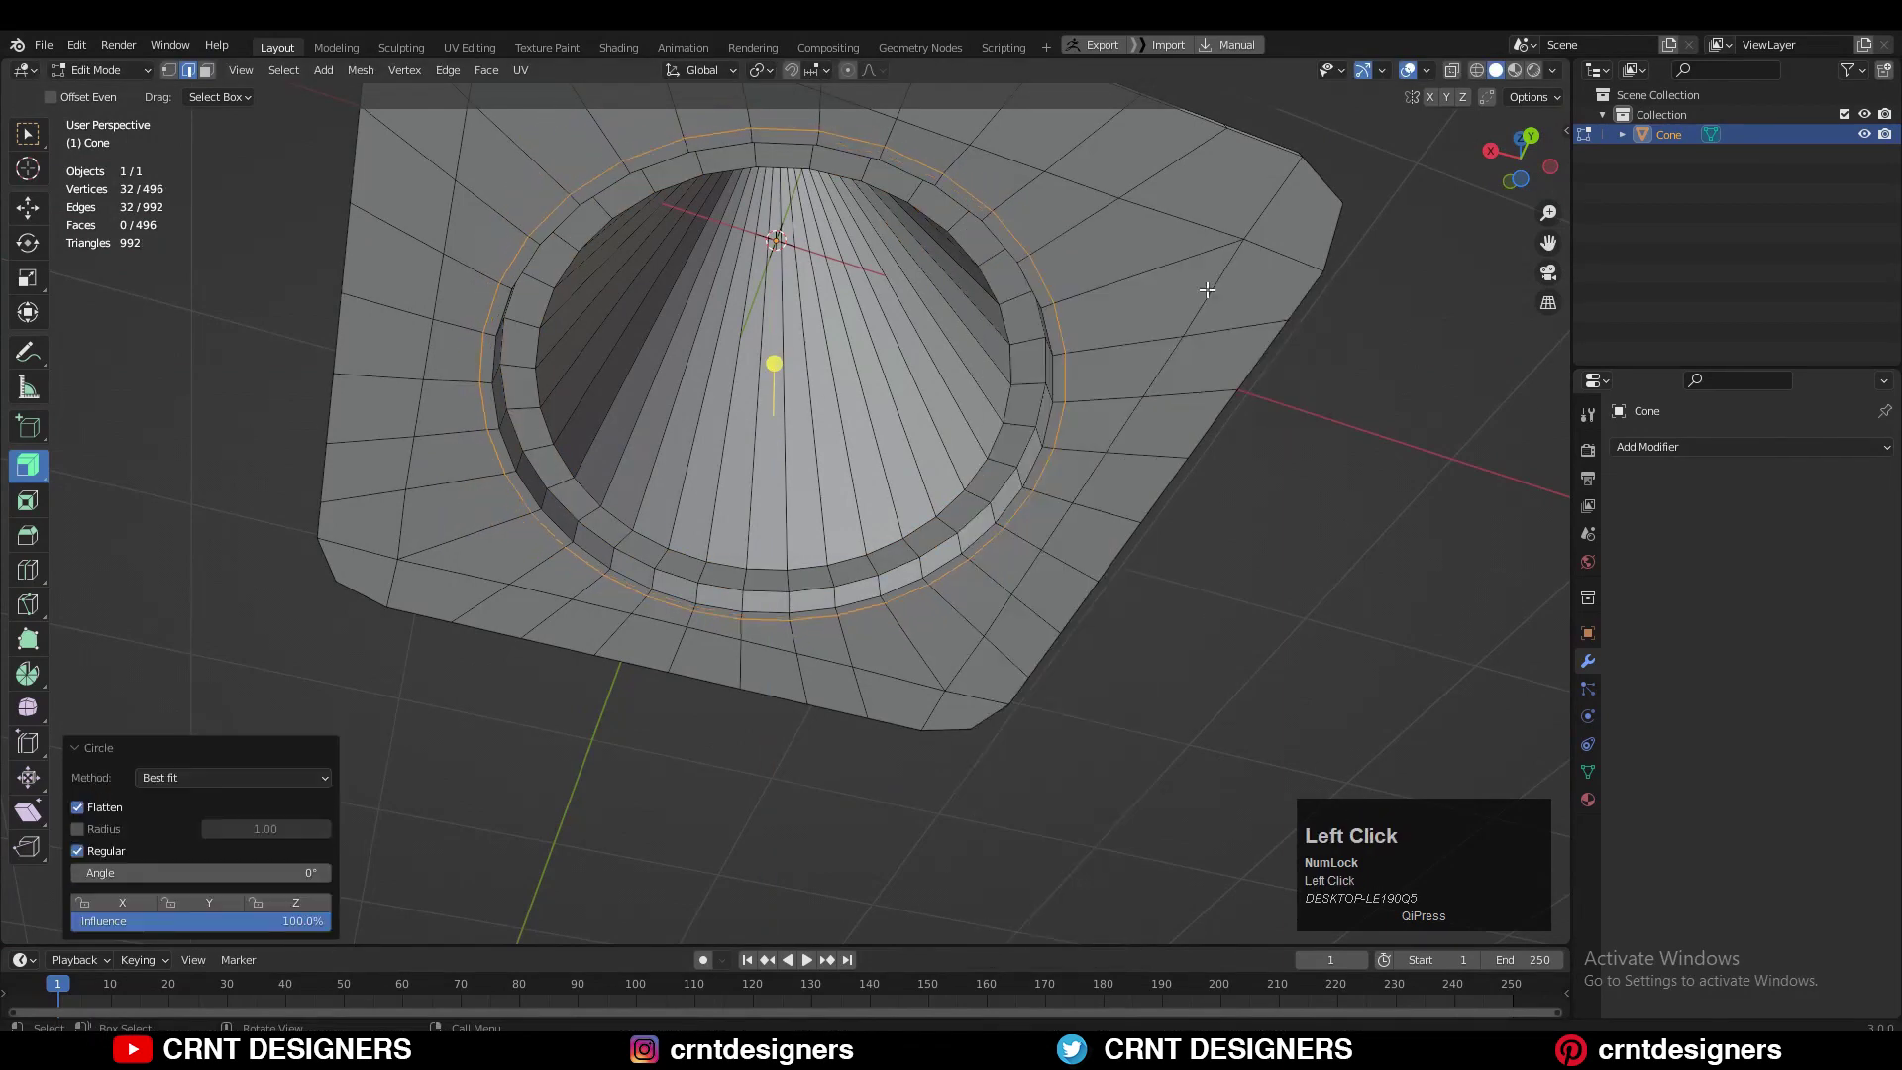
key(g)
key(g)
click(1177, 293)
Inset the flattened face ring and the adjoining wall face loop of the recess on the underside
middle_drag(1169, 299, 1122, 362)
key(3)
alt+click(1137, 323)
key(i)
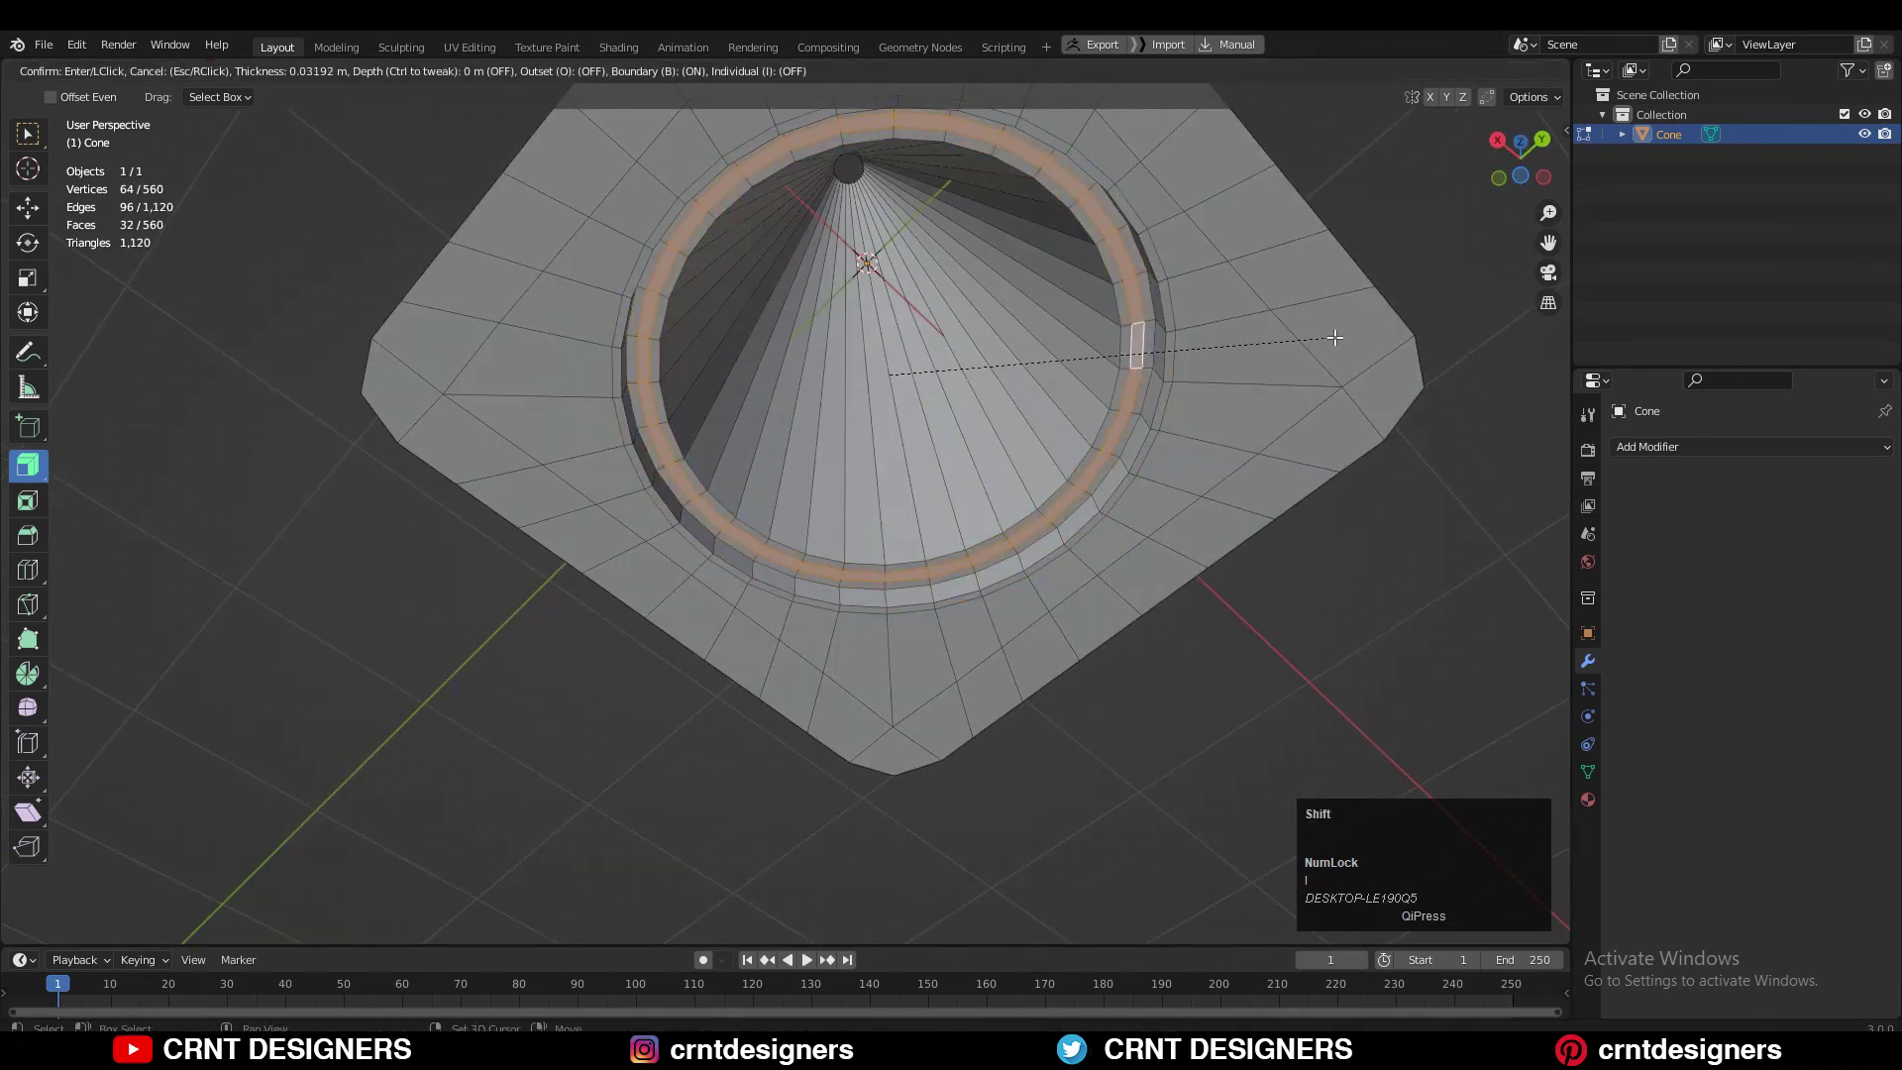
click(1377, 330)
middle_drag(1376, 330, 1164, 601)
alt+click(1164, 600)
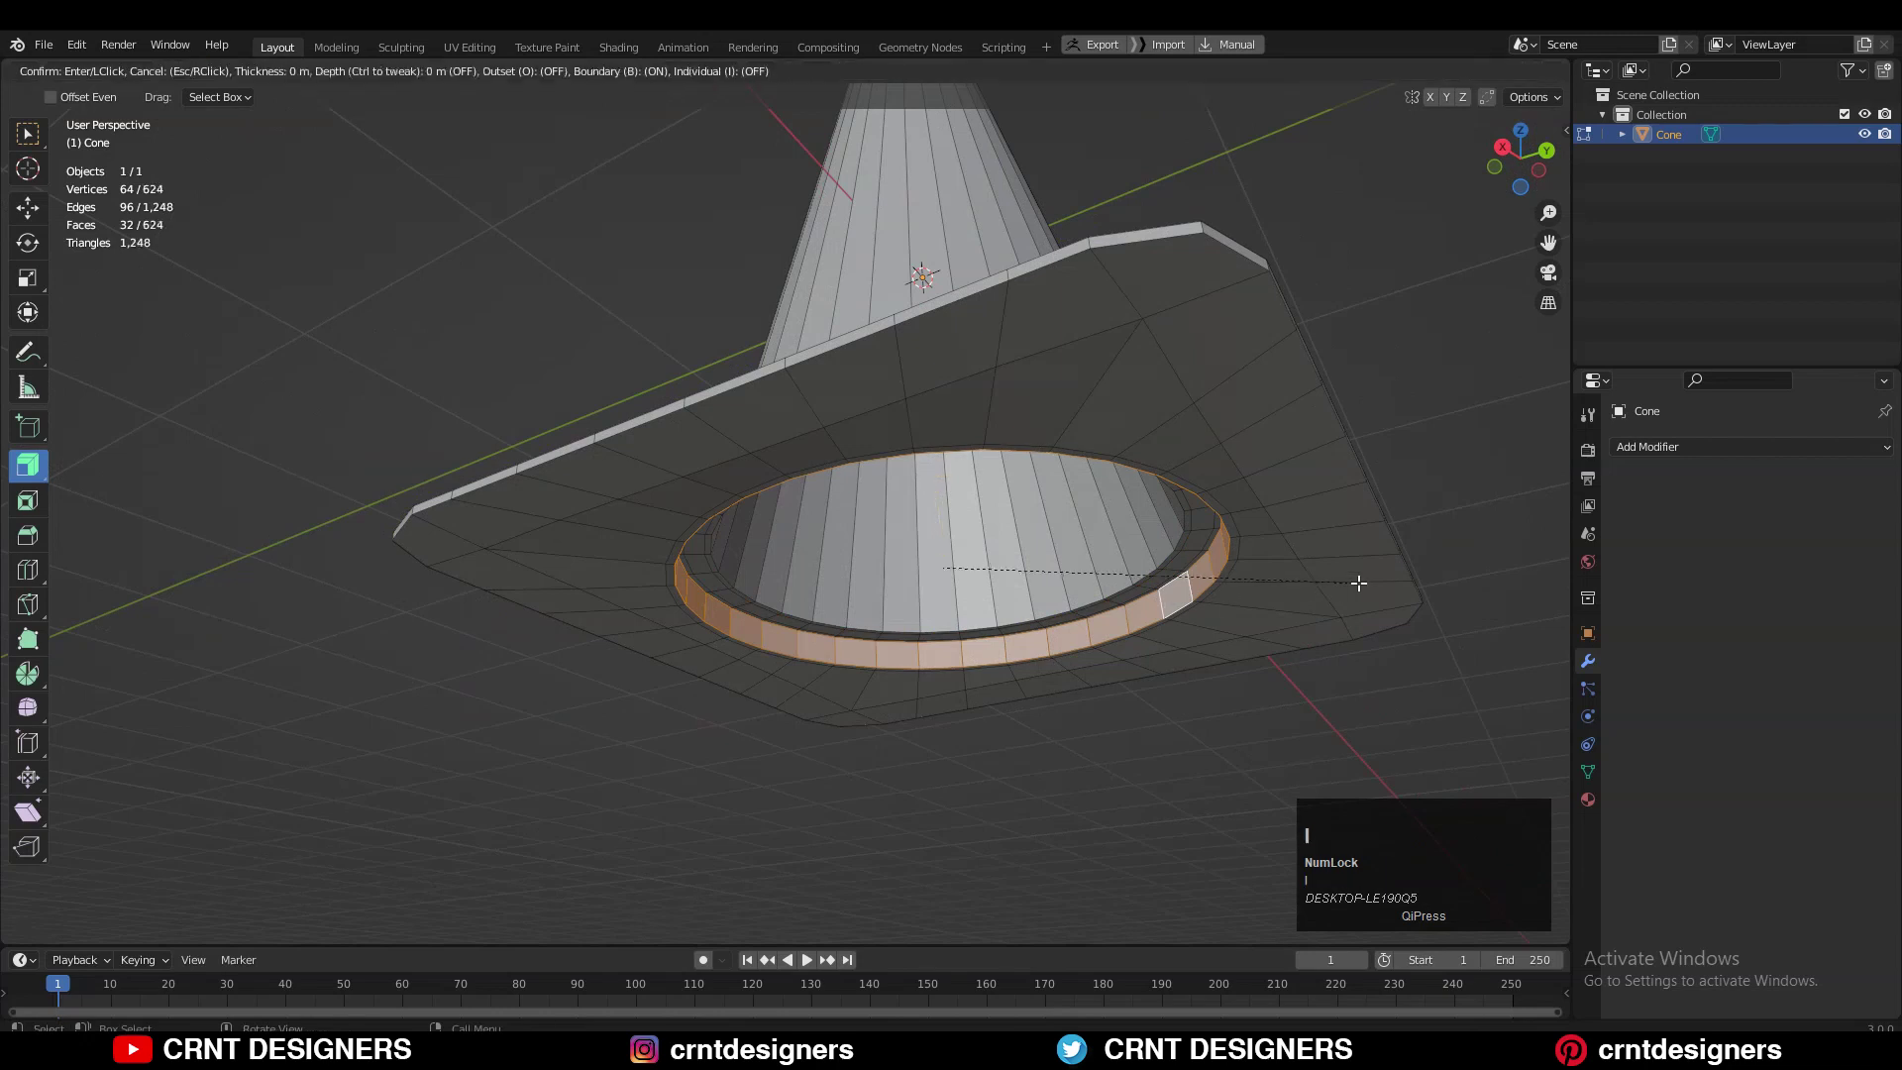
click(1399, 593)
Try to inset the face loop on top of the collar around the cone's foot
middle_drag(1399, 593, 1023, 603)
alt+click(1274, 504)
key(i)
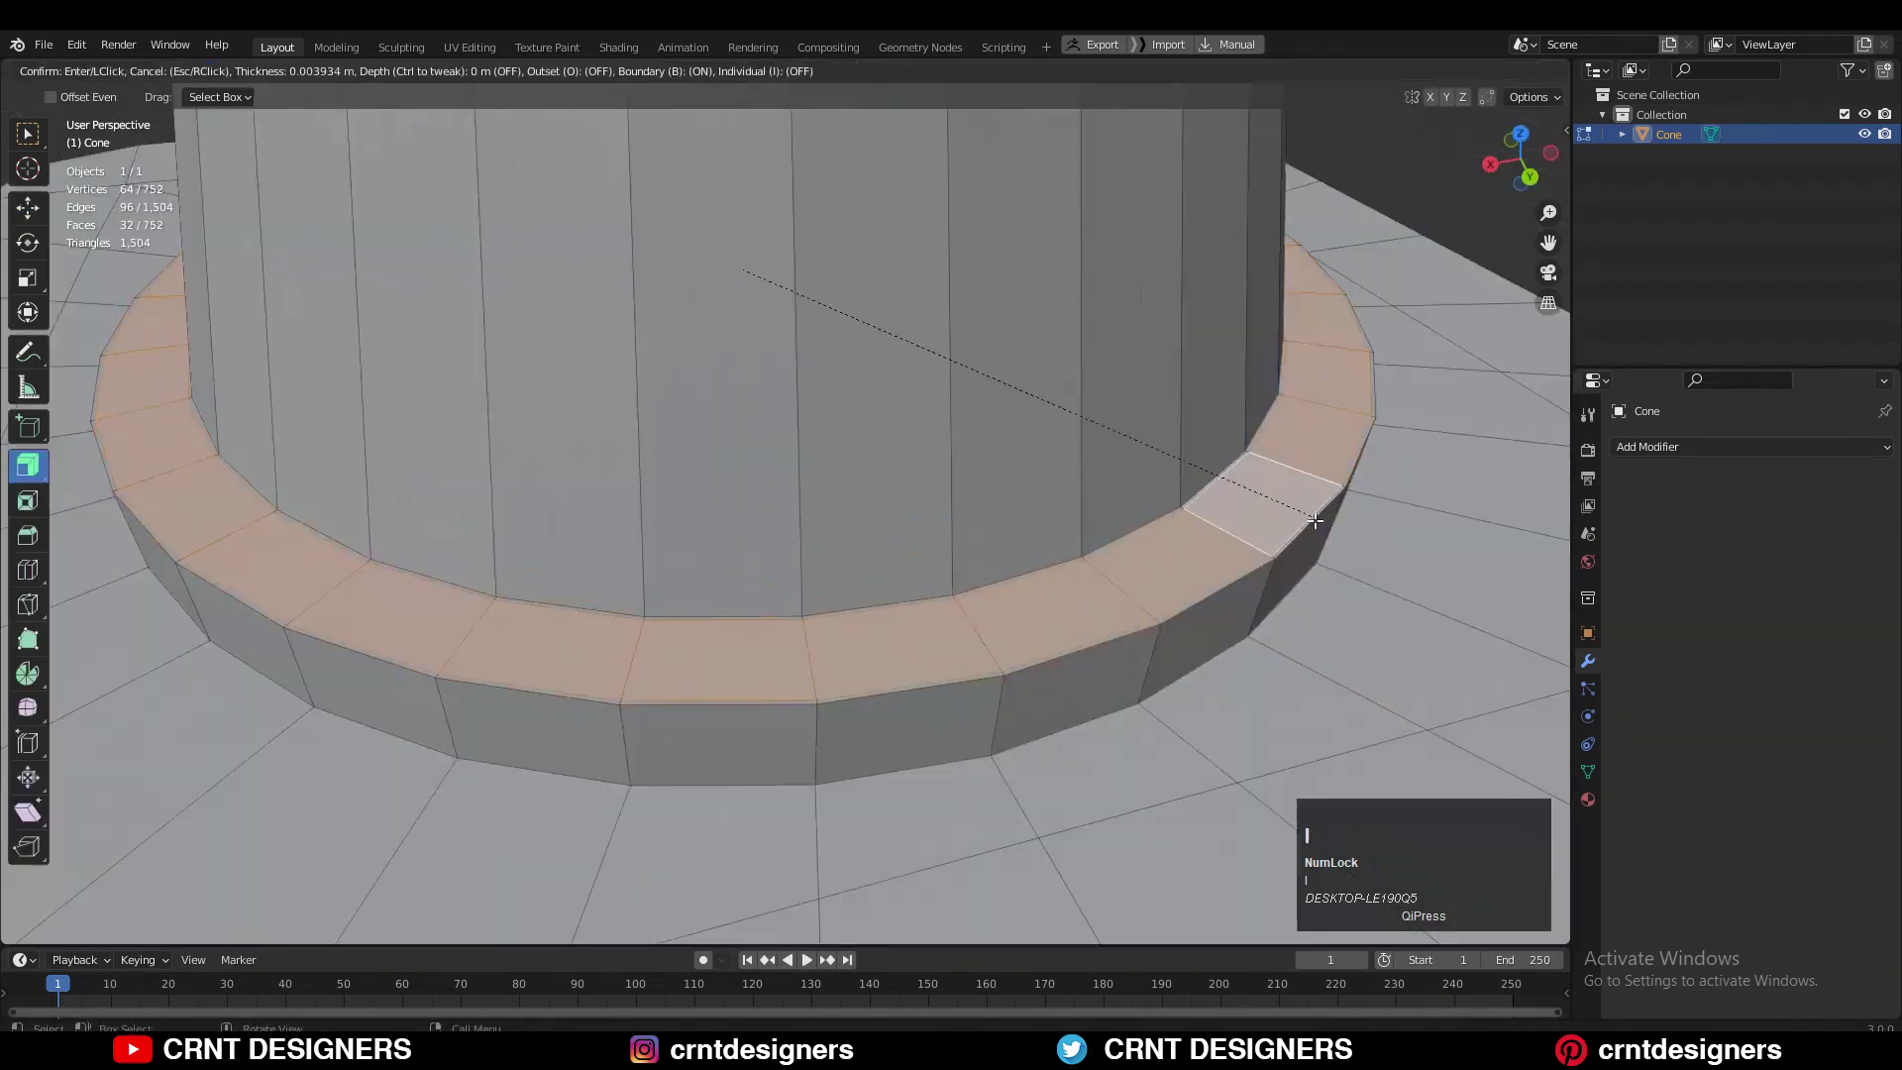
click(1335, 519)
alt+click(1161, 484)
key(i)
click(1357, 552)
Bevel the inner and outer edge loops where the cone meets the collar, using 2 segments
alt+click(921, 436)
click(1016, 379)
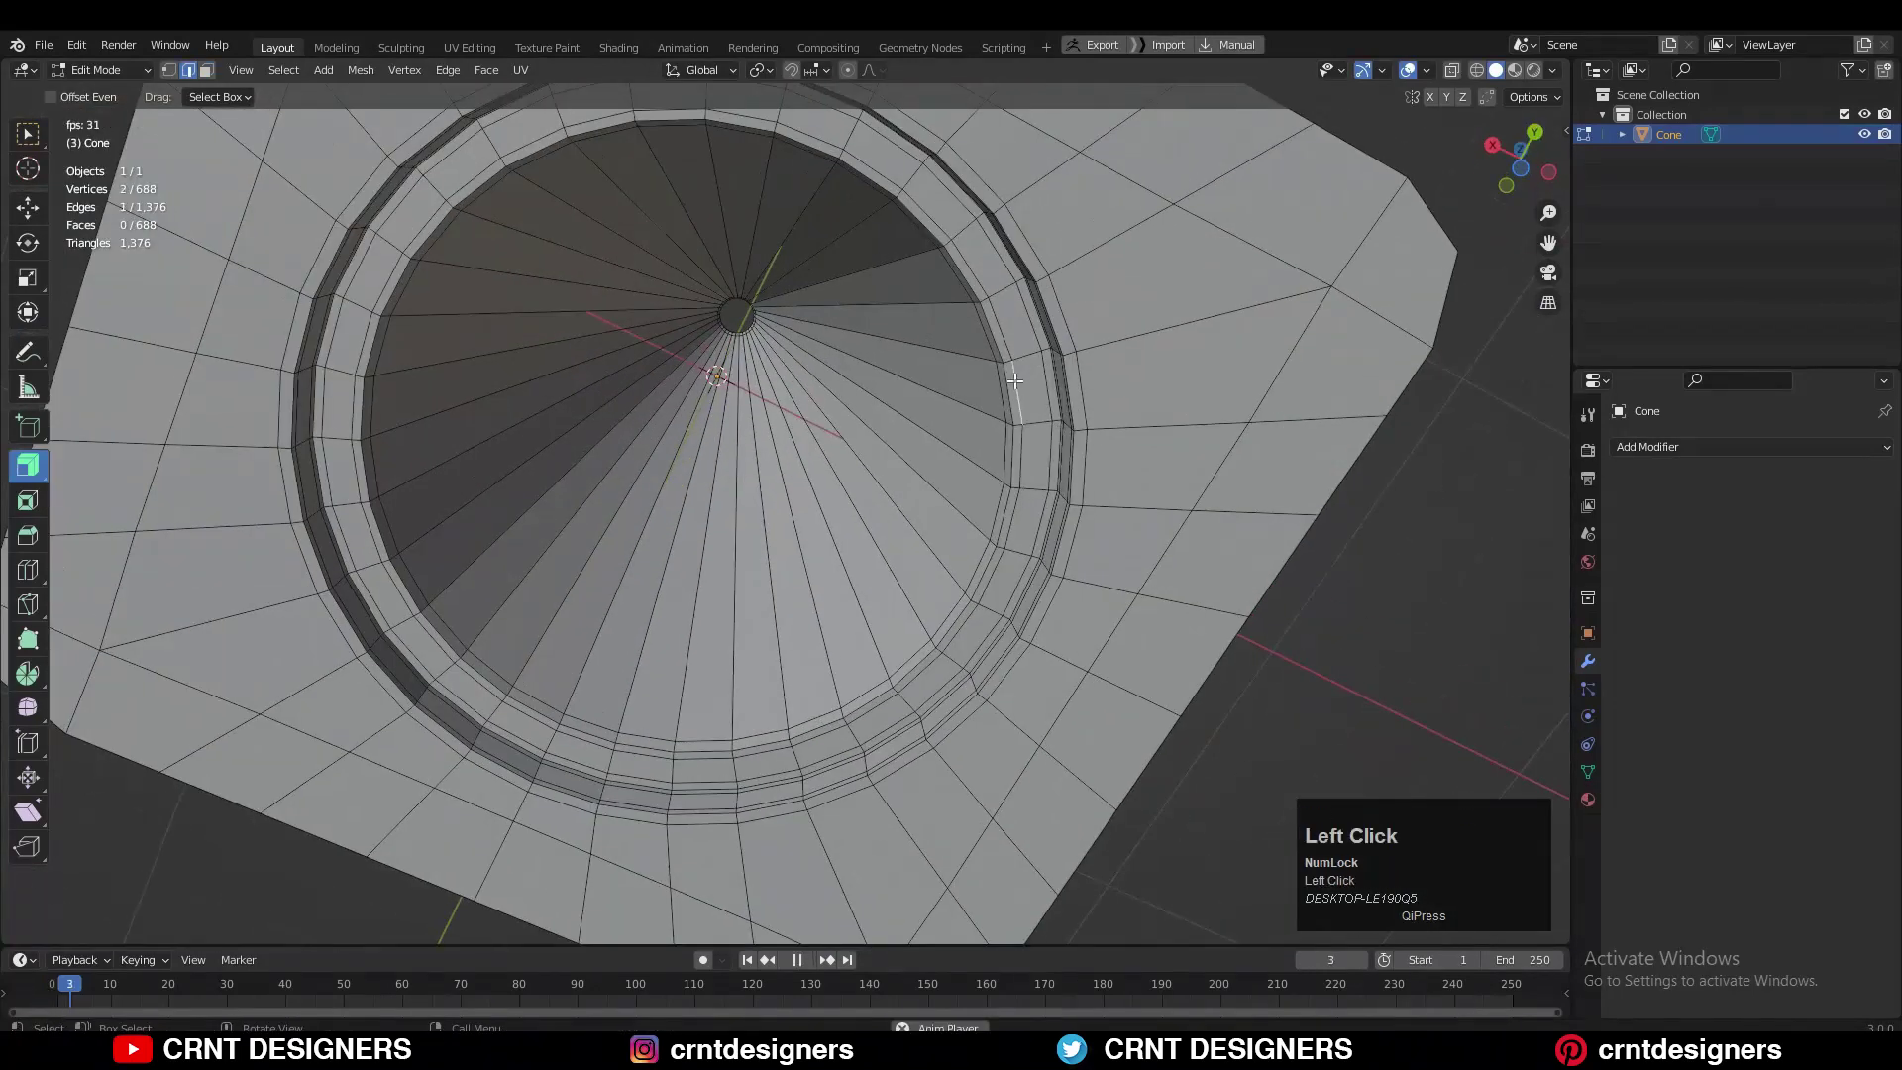
alt+shift+click(1052, 519)
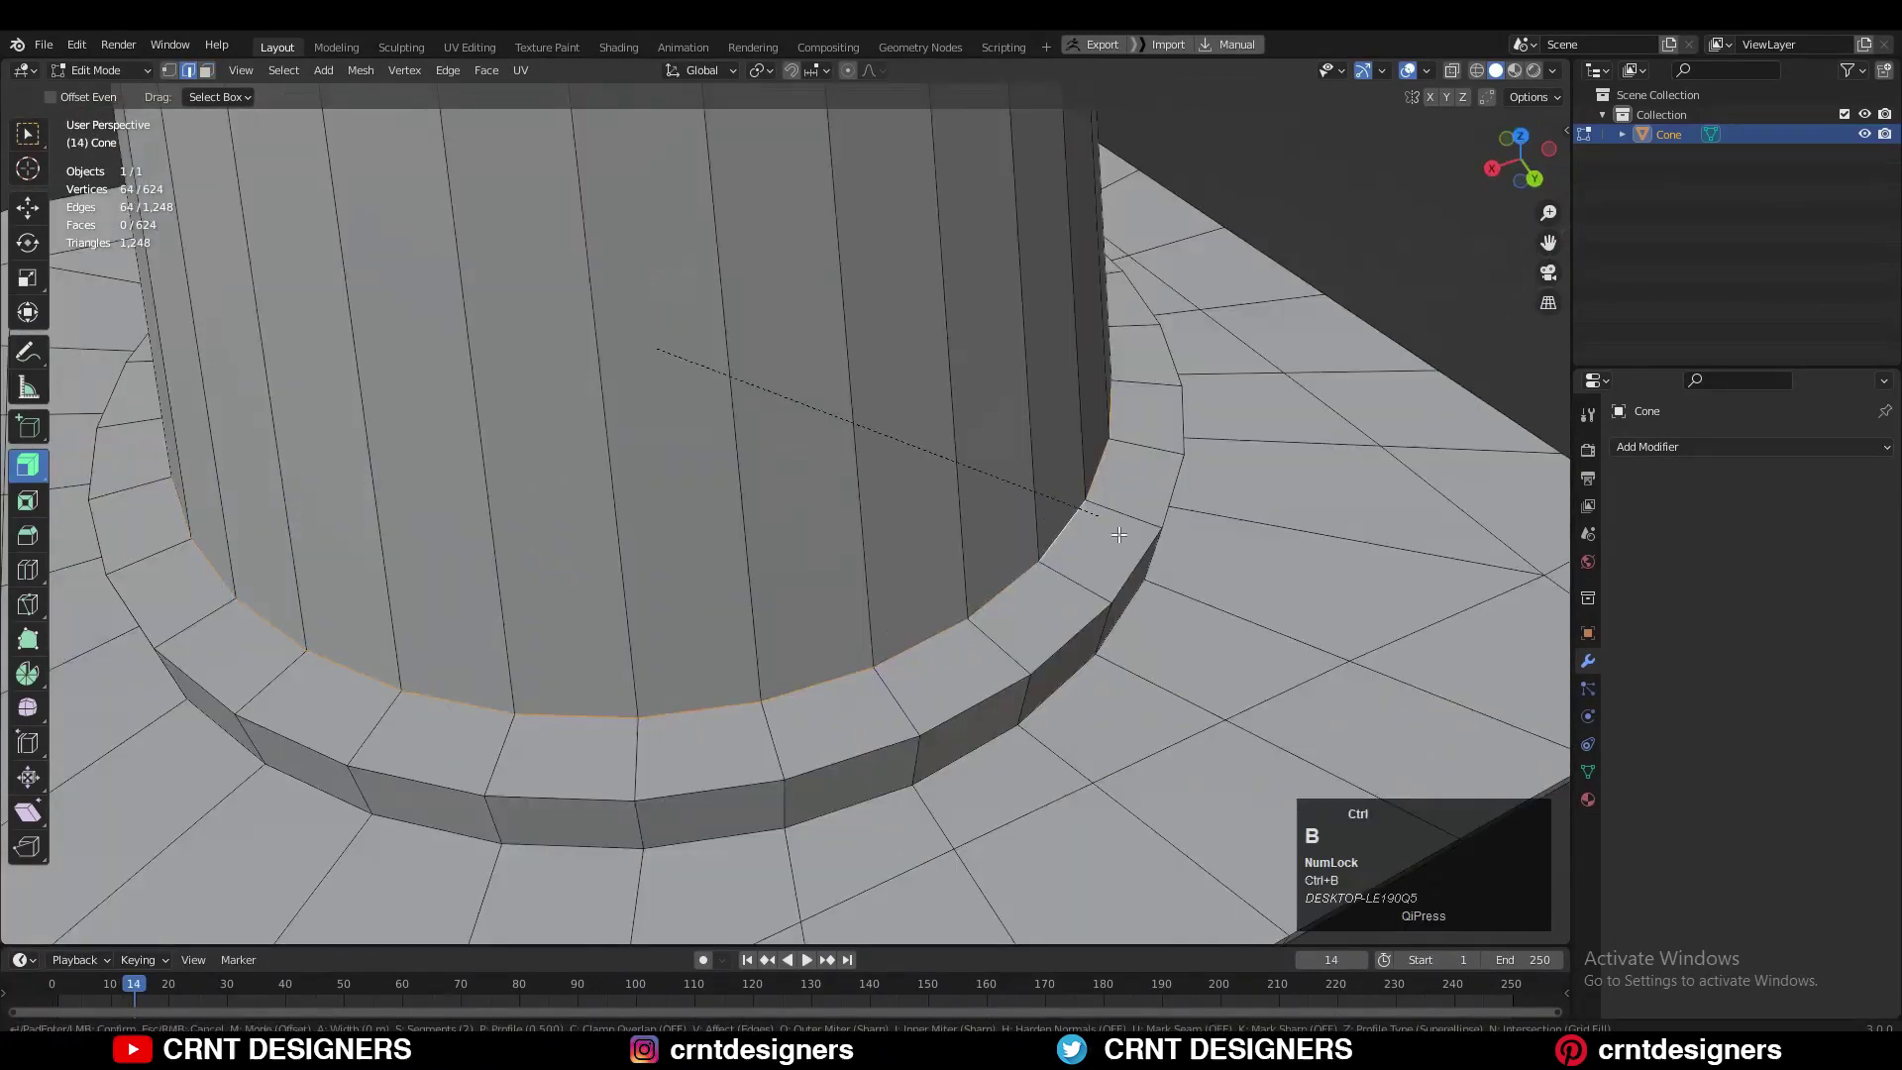
key(shift)
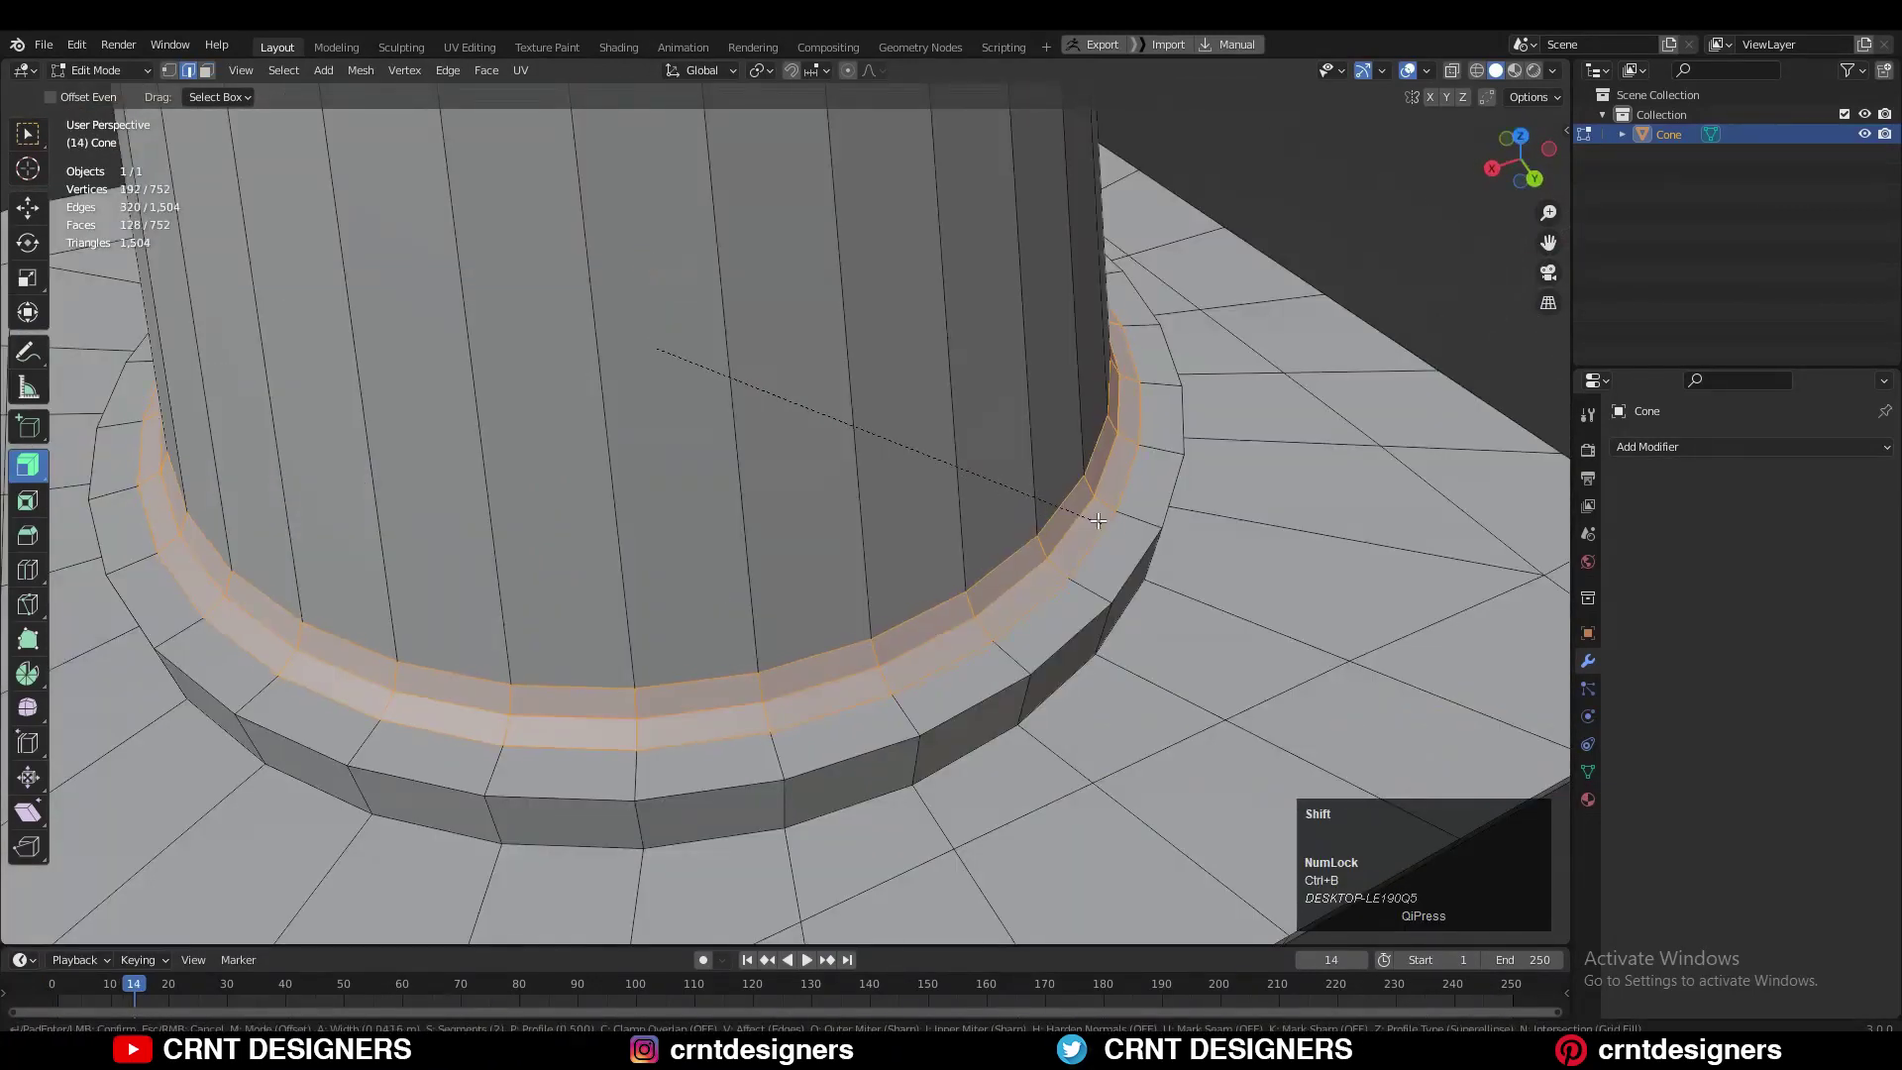
click(1077, 492)
middle_drag(645, 255, 726, 310)
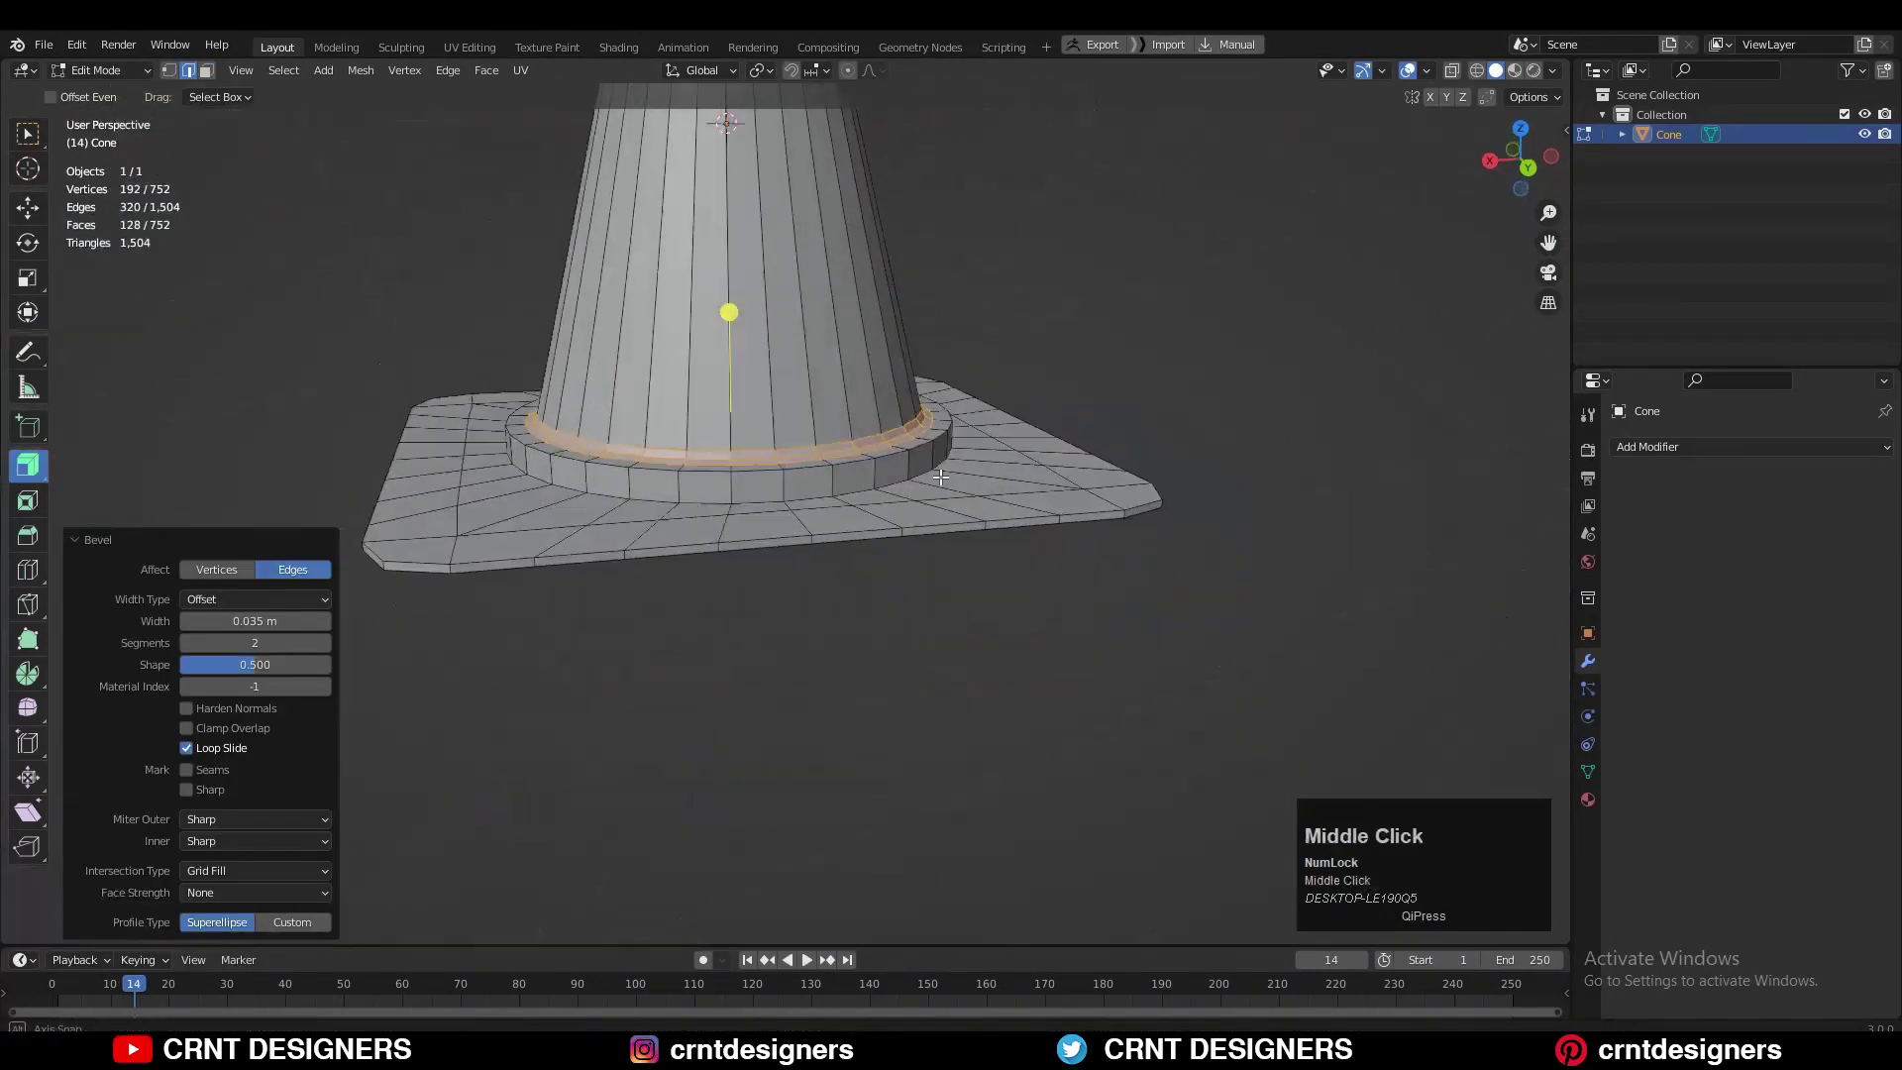
scroll(658, 284, up, 5)
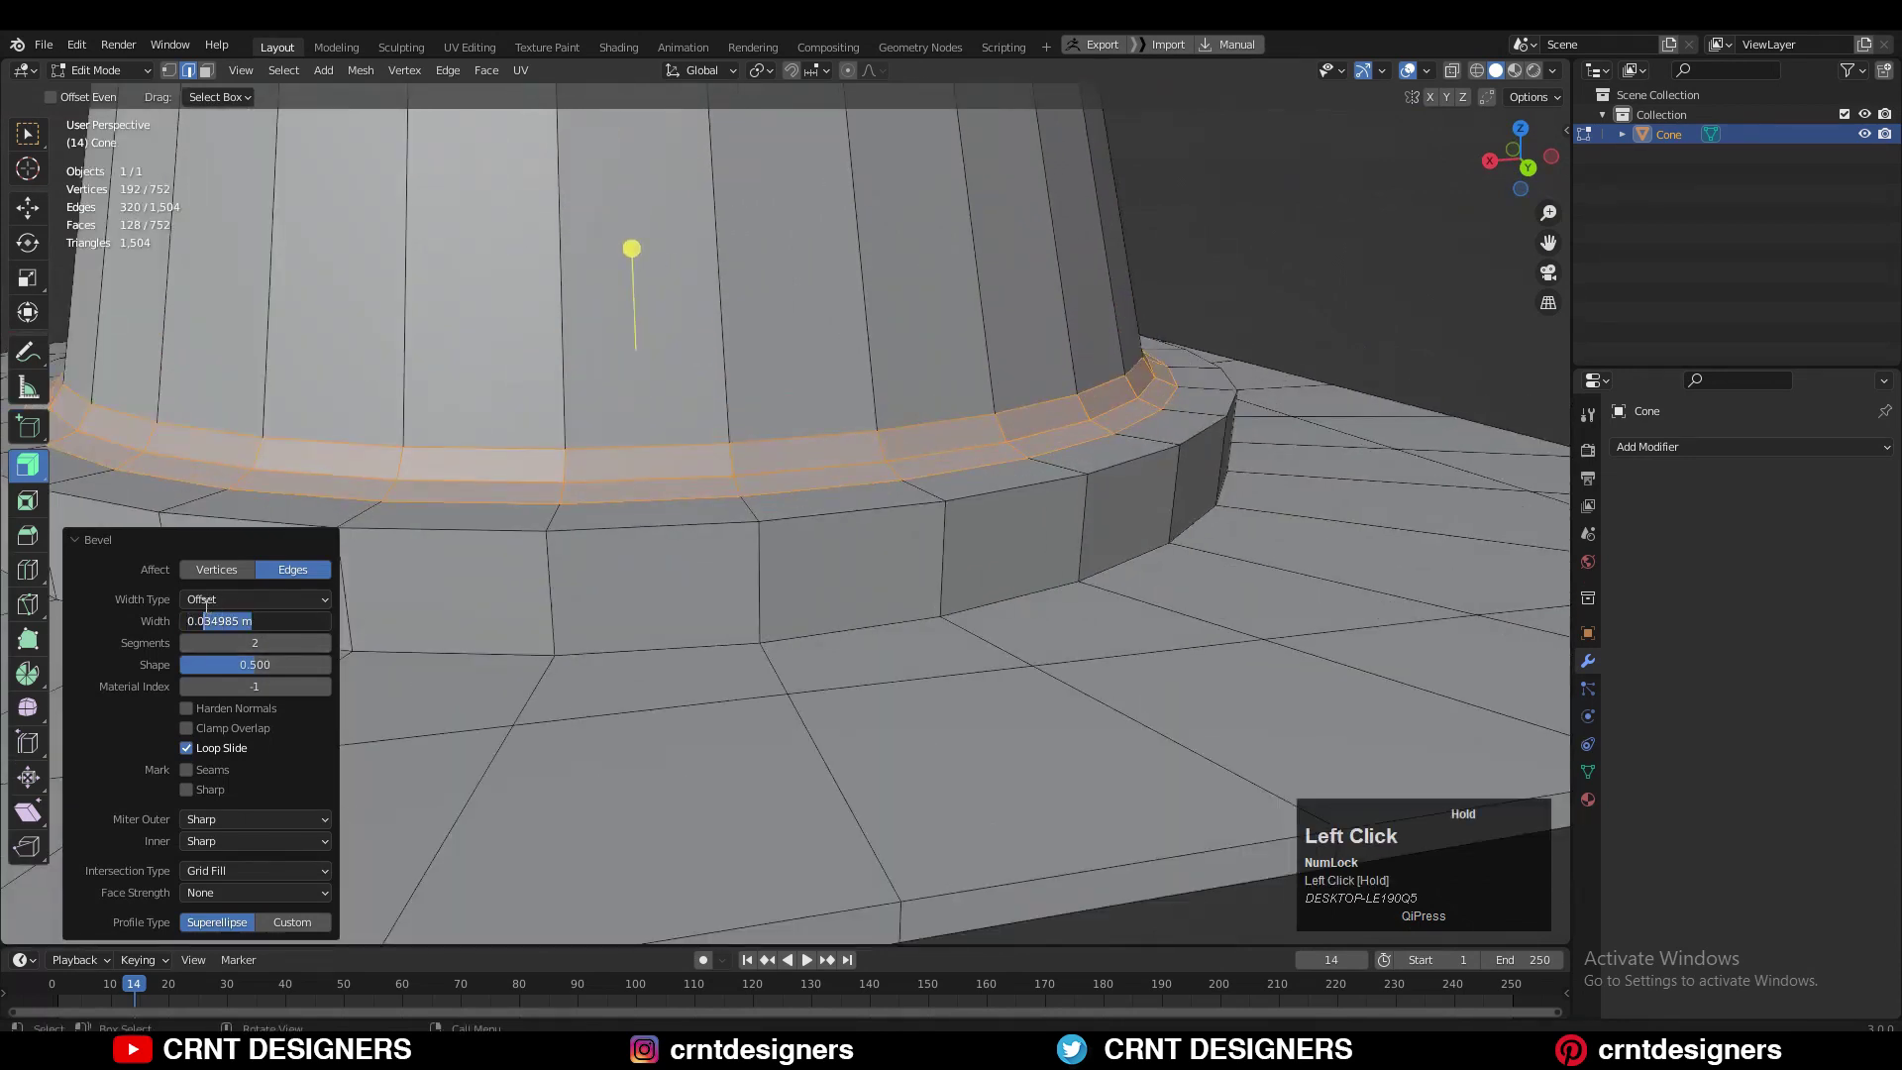
click(173, 657)
Add a supporting edge loop around the collar's wall and slide the matching loop on the underside wall
key(ctrl+r)
click(1218, 455)
ctrl+click(1180, 455)
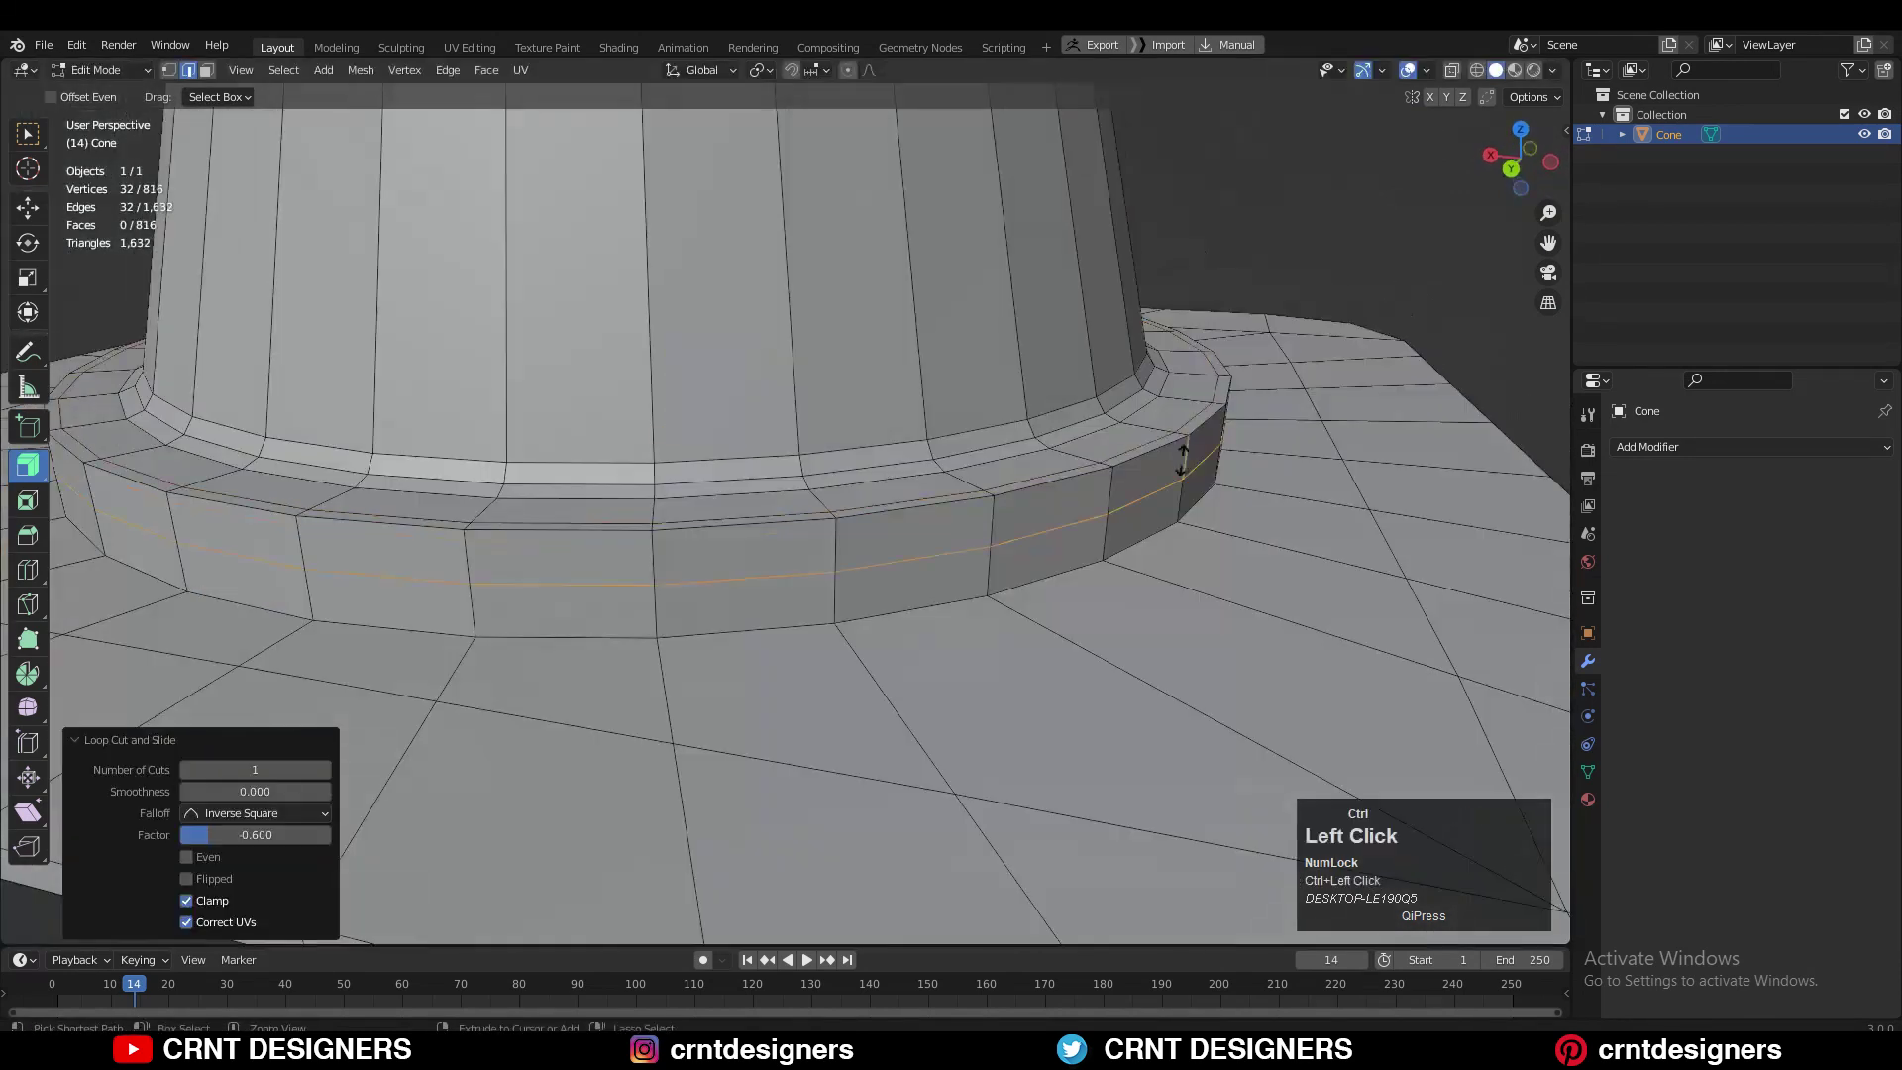
middle_drag(1179, 456, 1371, 450)
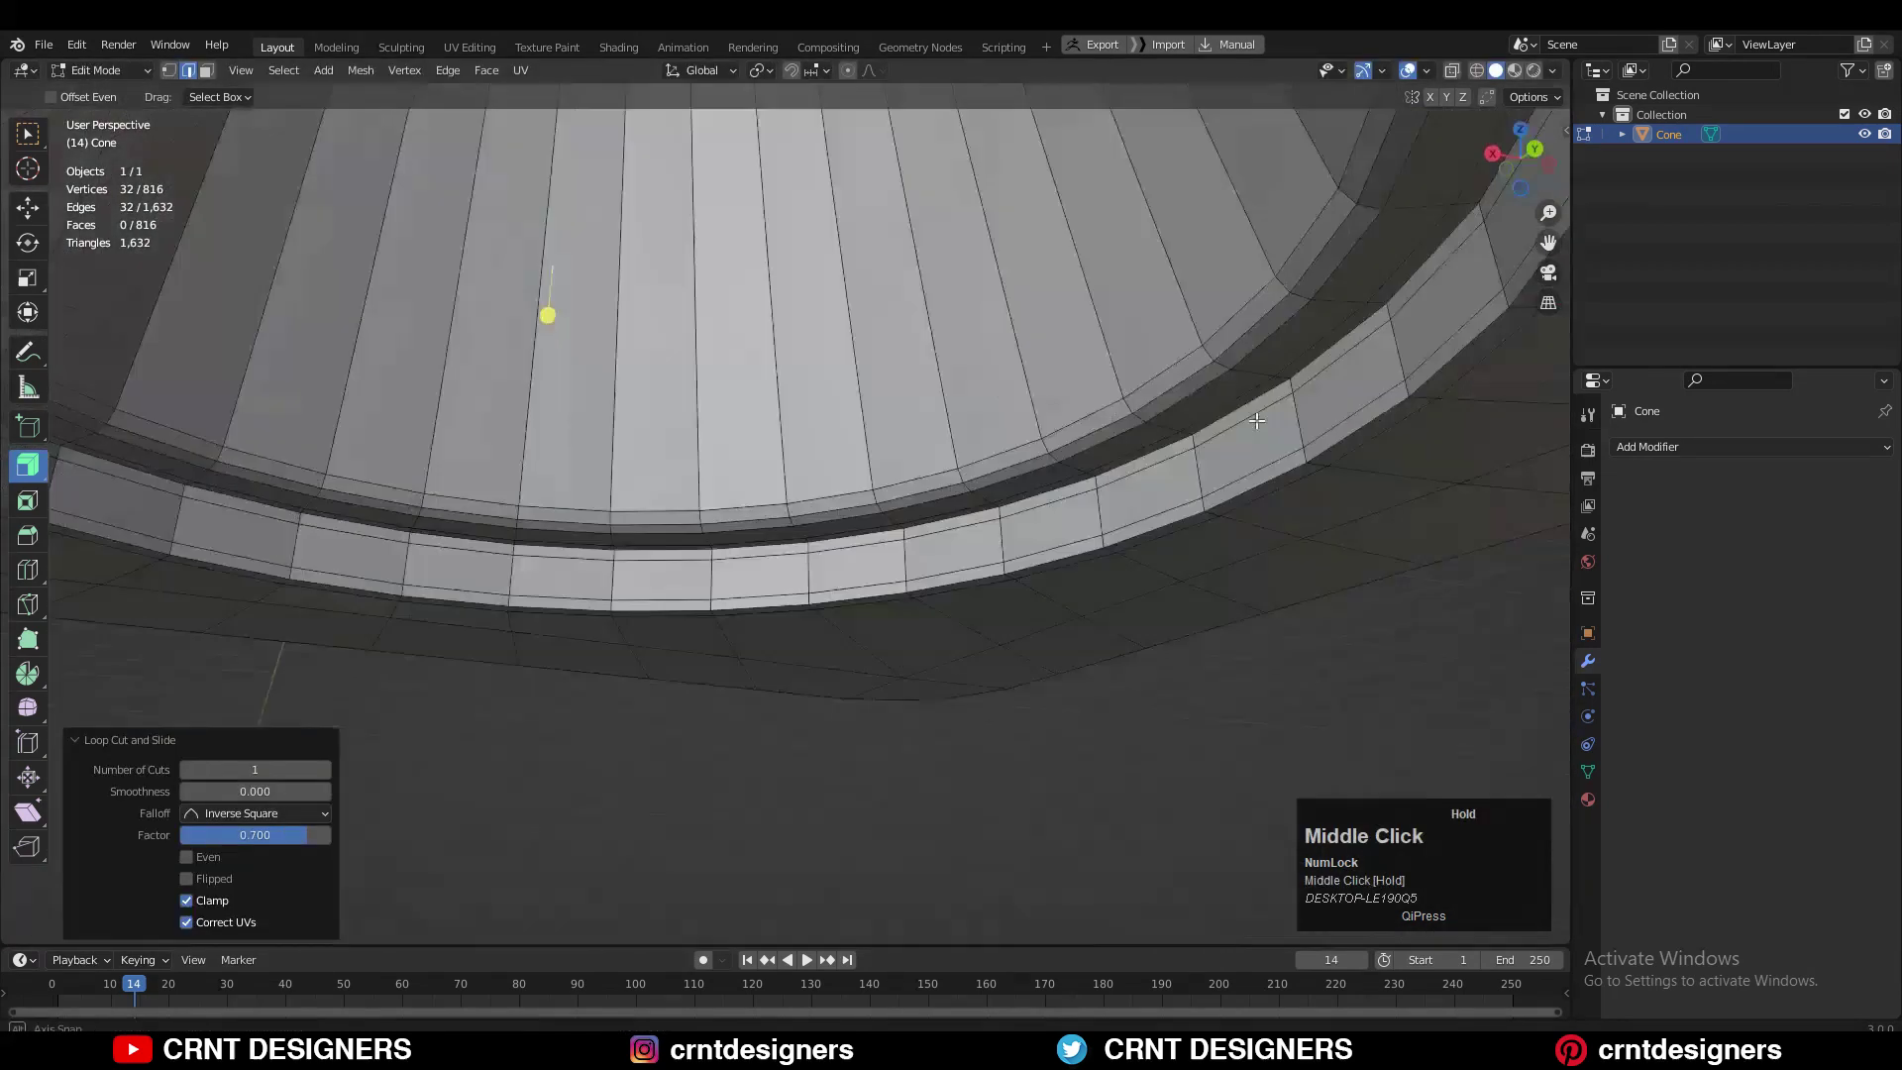
alt+click(1371, 450)
key(g)
key(g)
click(1362, 451)
Add 10 evenly spaced edge loops along the cone's inner wall
key(ctrl+r)
scroll(896, 395, up, 11)
click(896, 395)
right_click(895, 395)
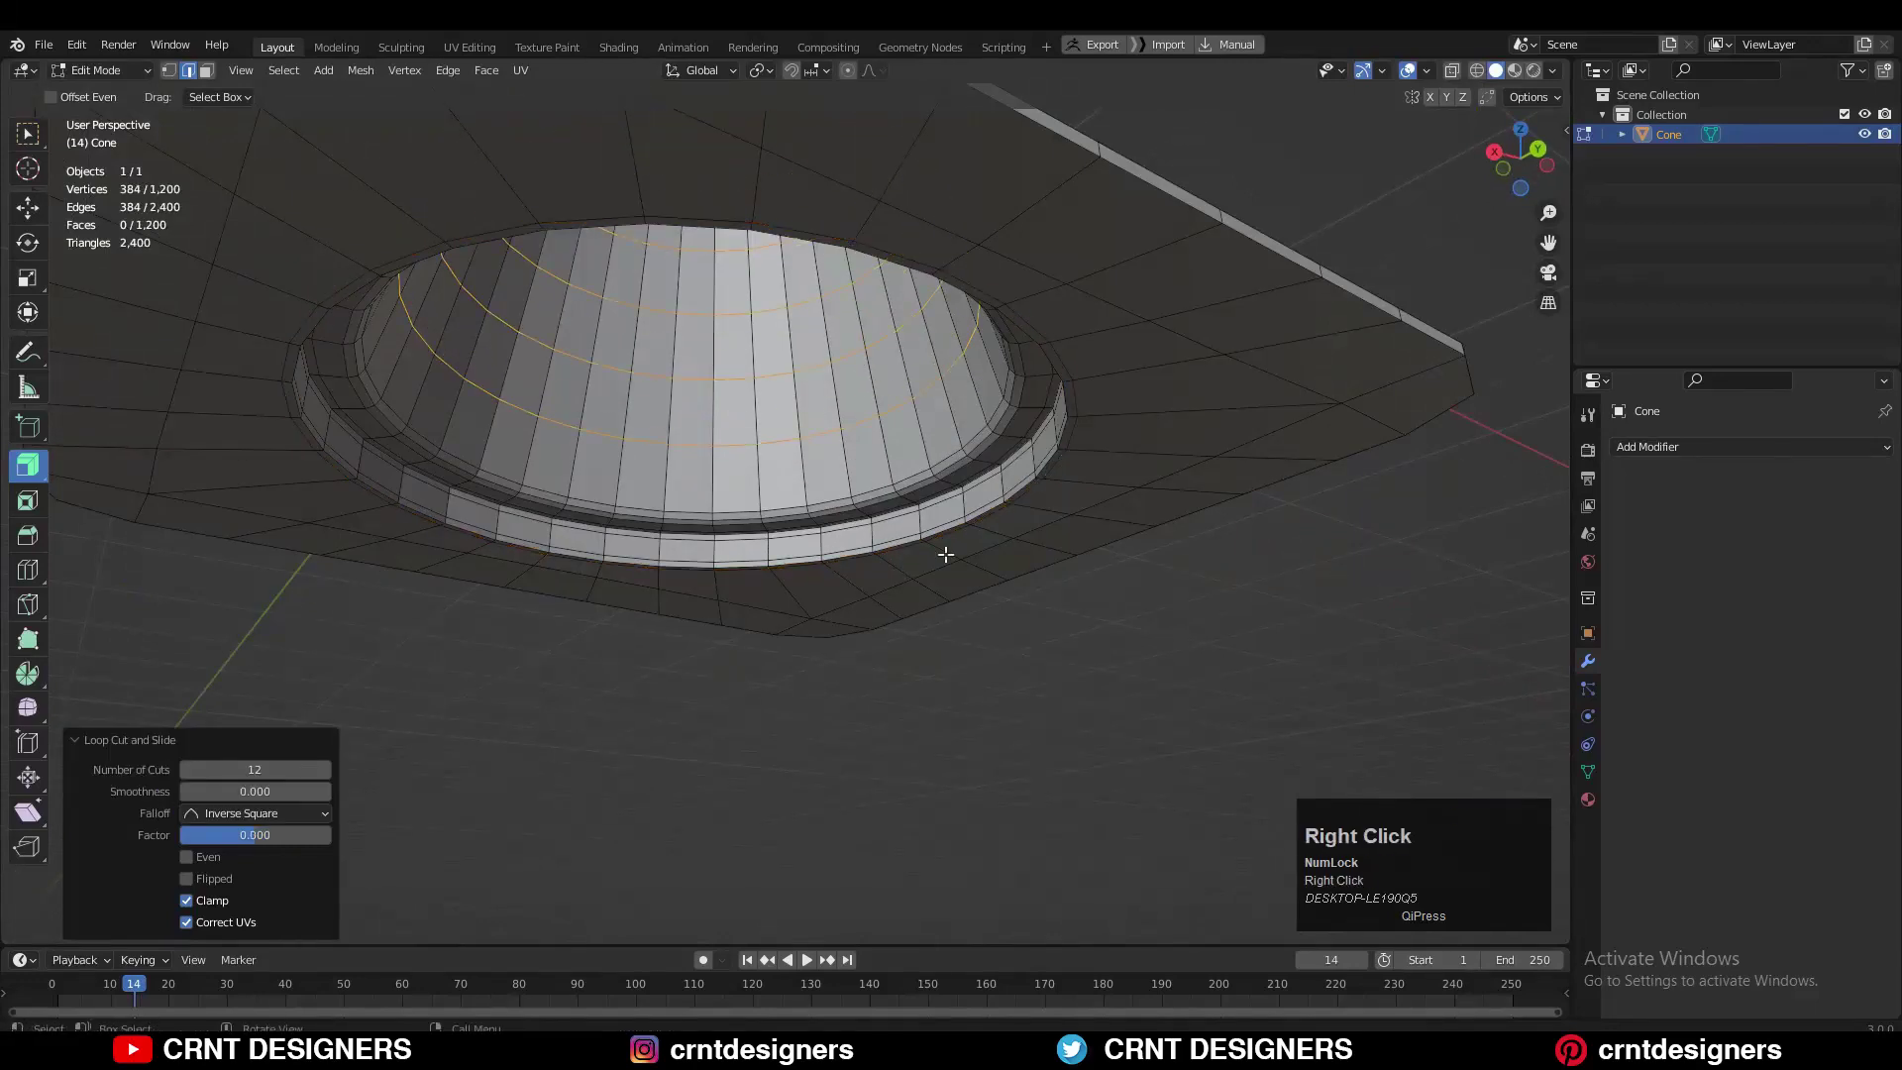
click(250, 772)
text(10)
key(Return)
scroll(721, 189, down, 4)
middle_drag(723, 184, 731, 299)
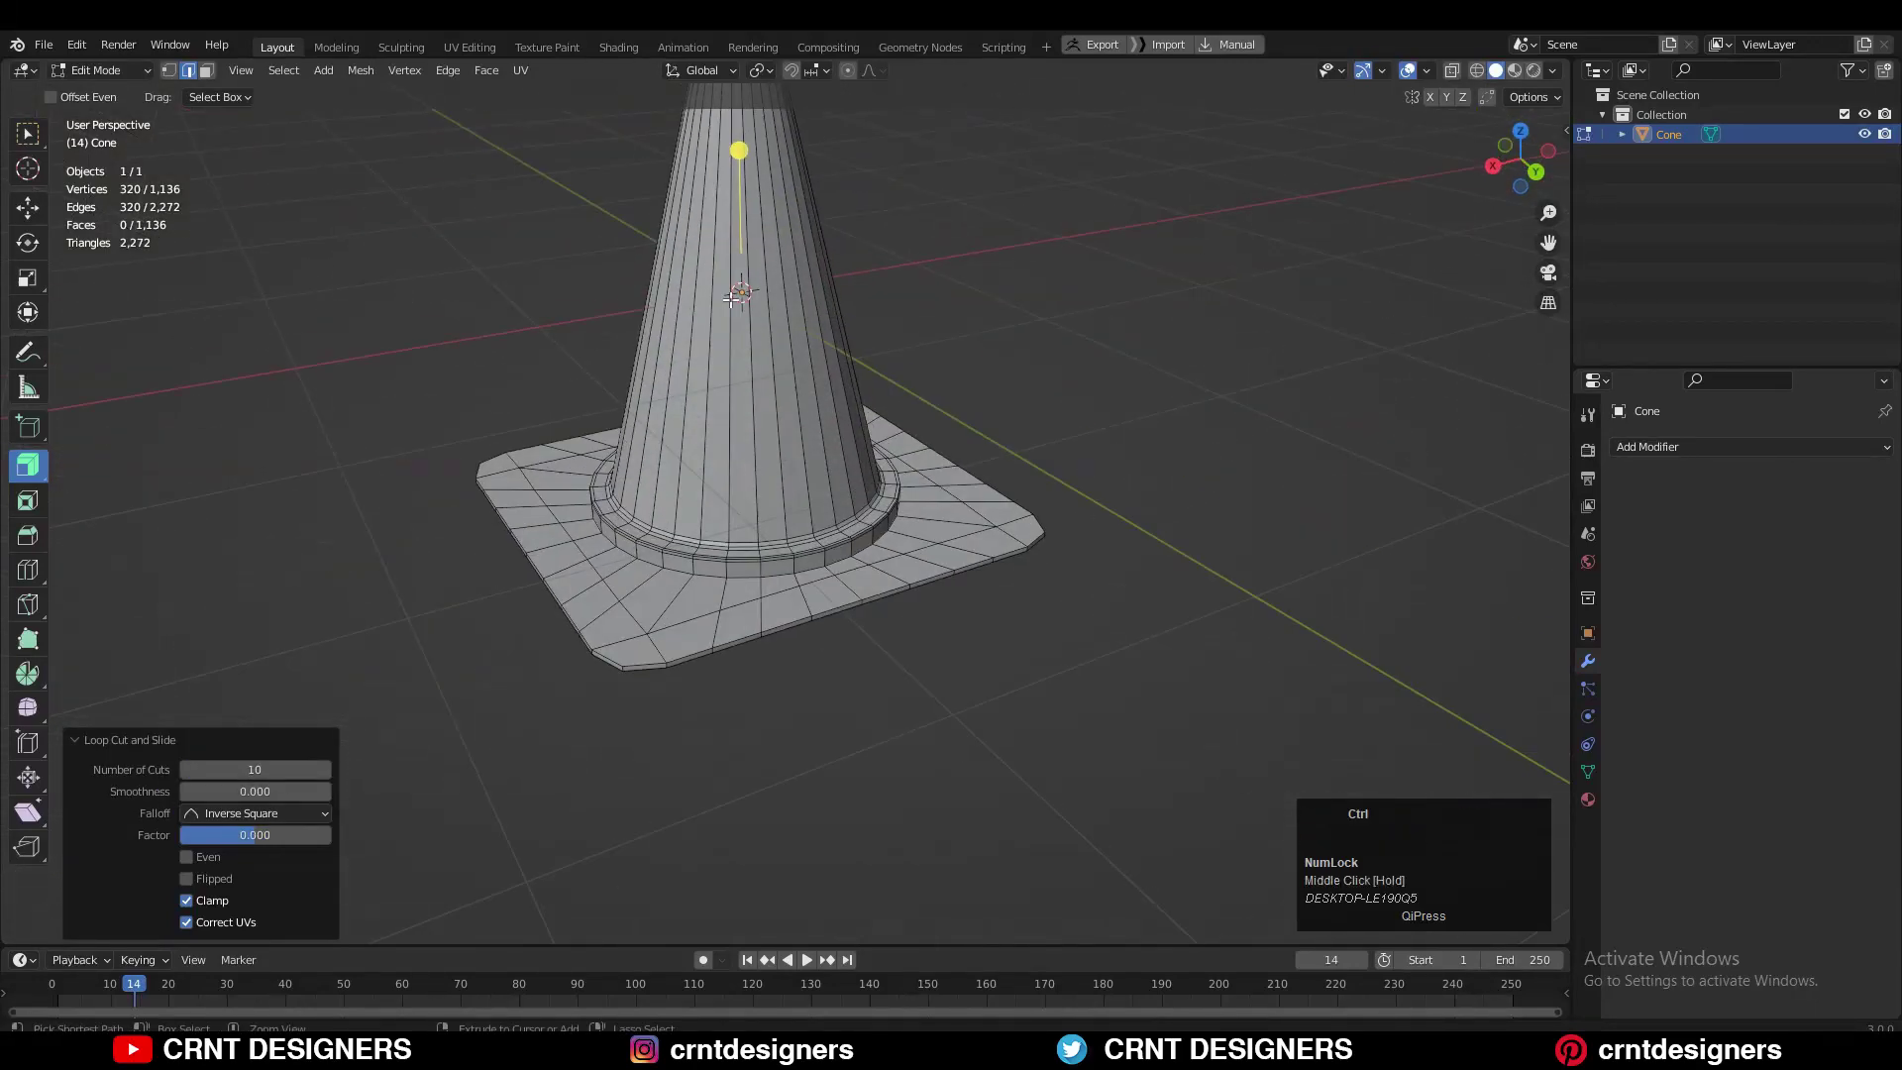
Add 10 evenly spaced edge loops along the cone's outer wall without sliding them
scroll(743, 295, up, 1)
click(743, 294)
right_click(330, 635)
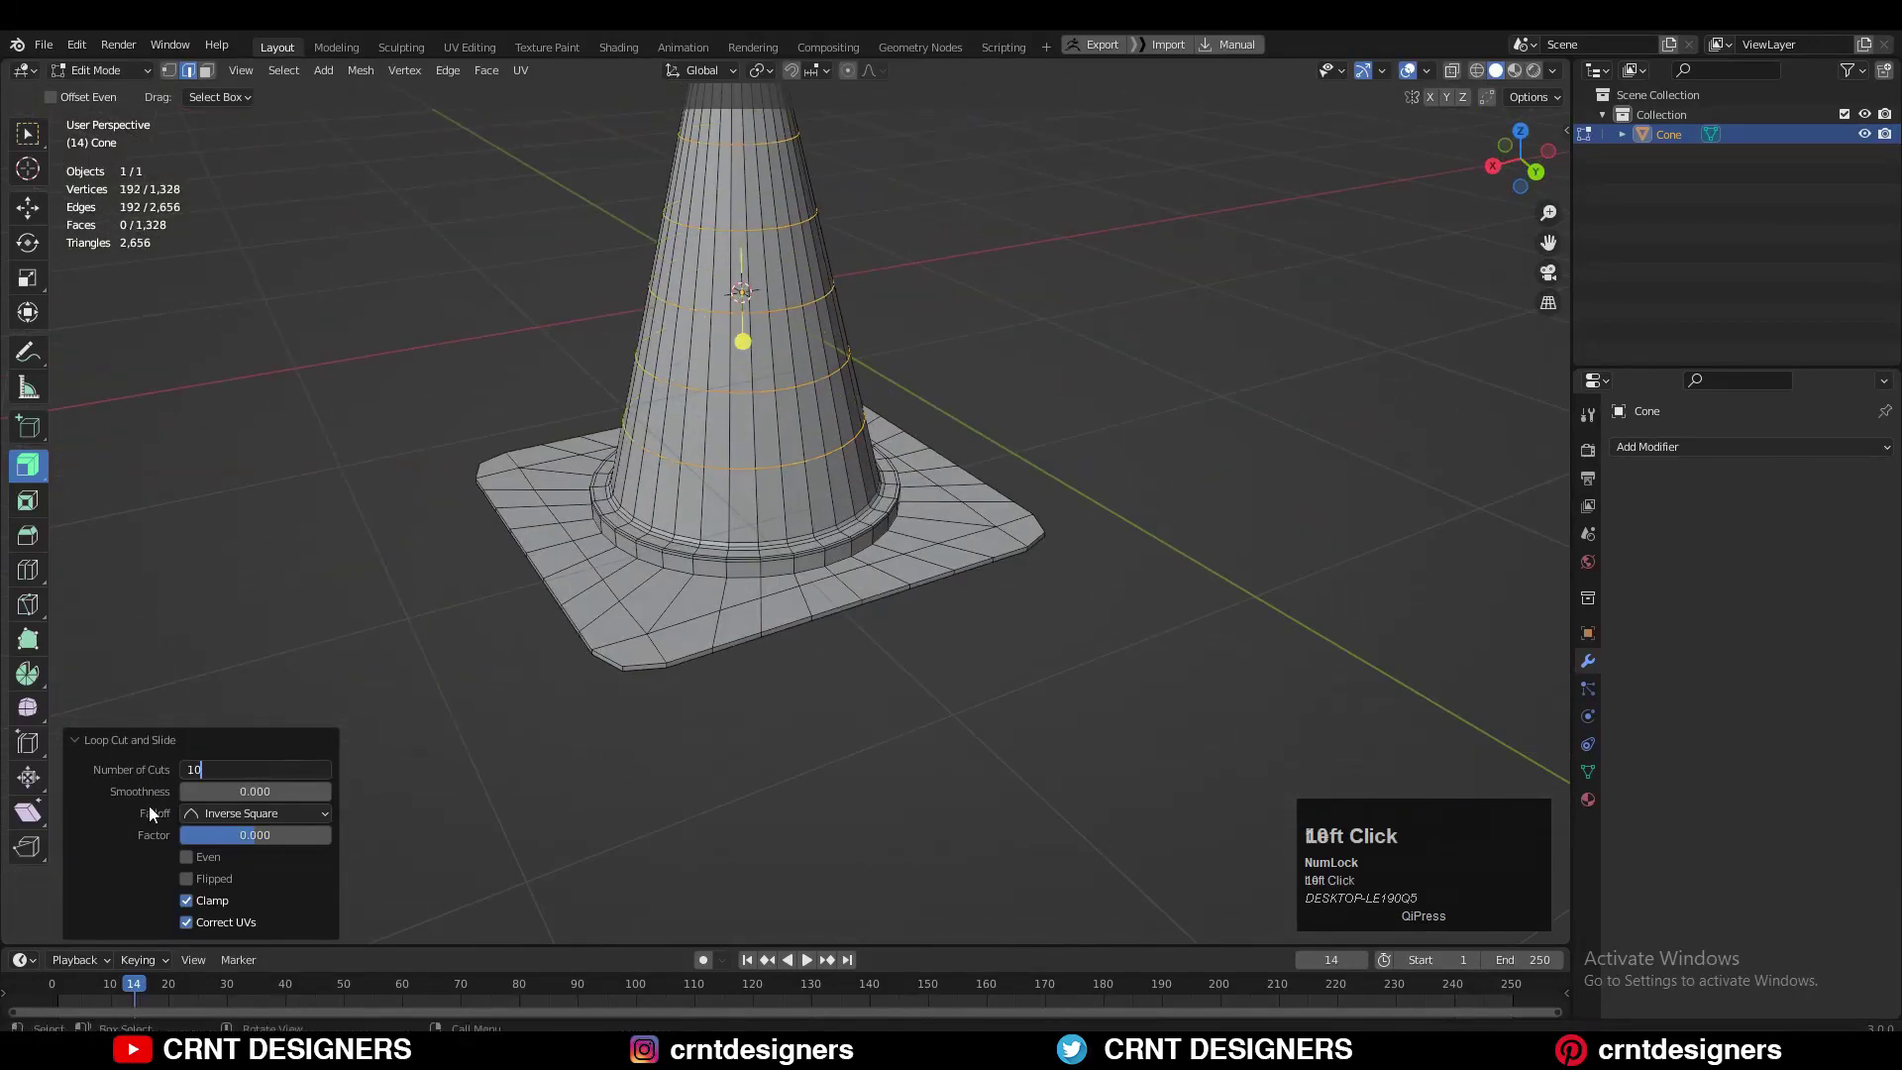
key(Return)
Add a Subdivision modifier to the cone
shift+middle_drag(919, 432, 1090, 246)
key(Tab)
scroll(1079, 298, up, 2)
key(Tab)
key(Tab)
click(1668, 448)
click(1541, 807)
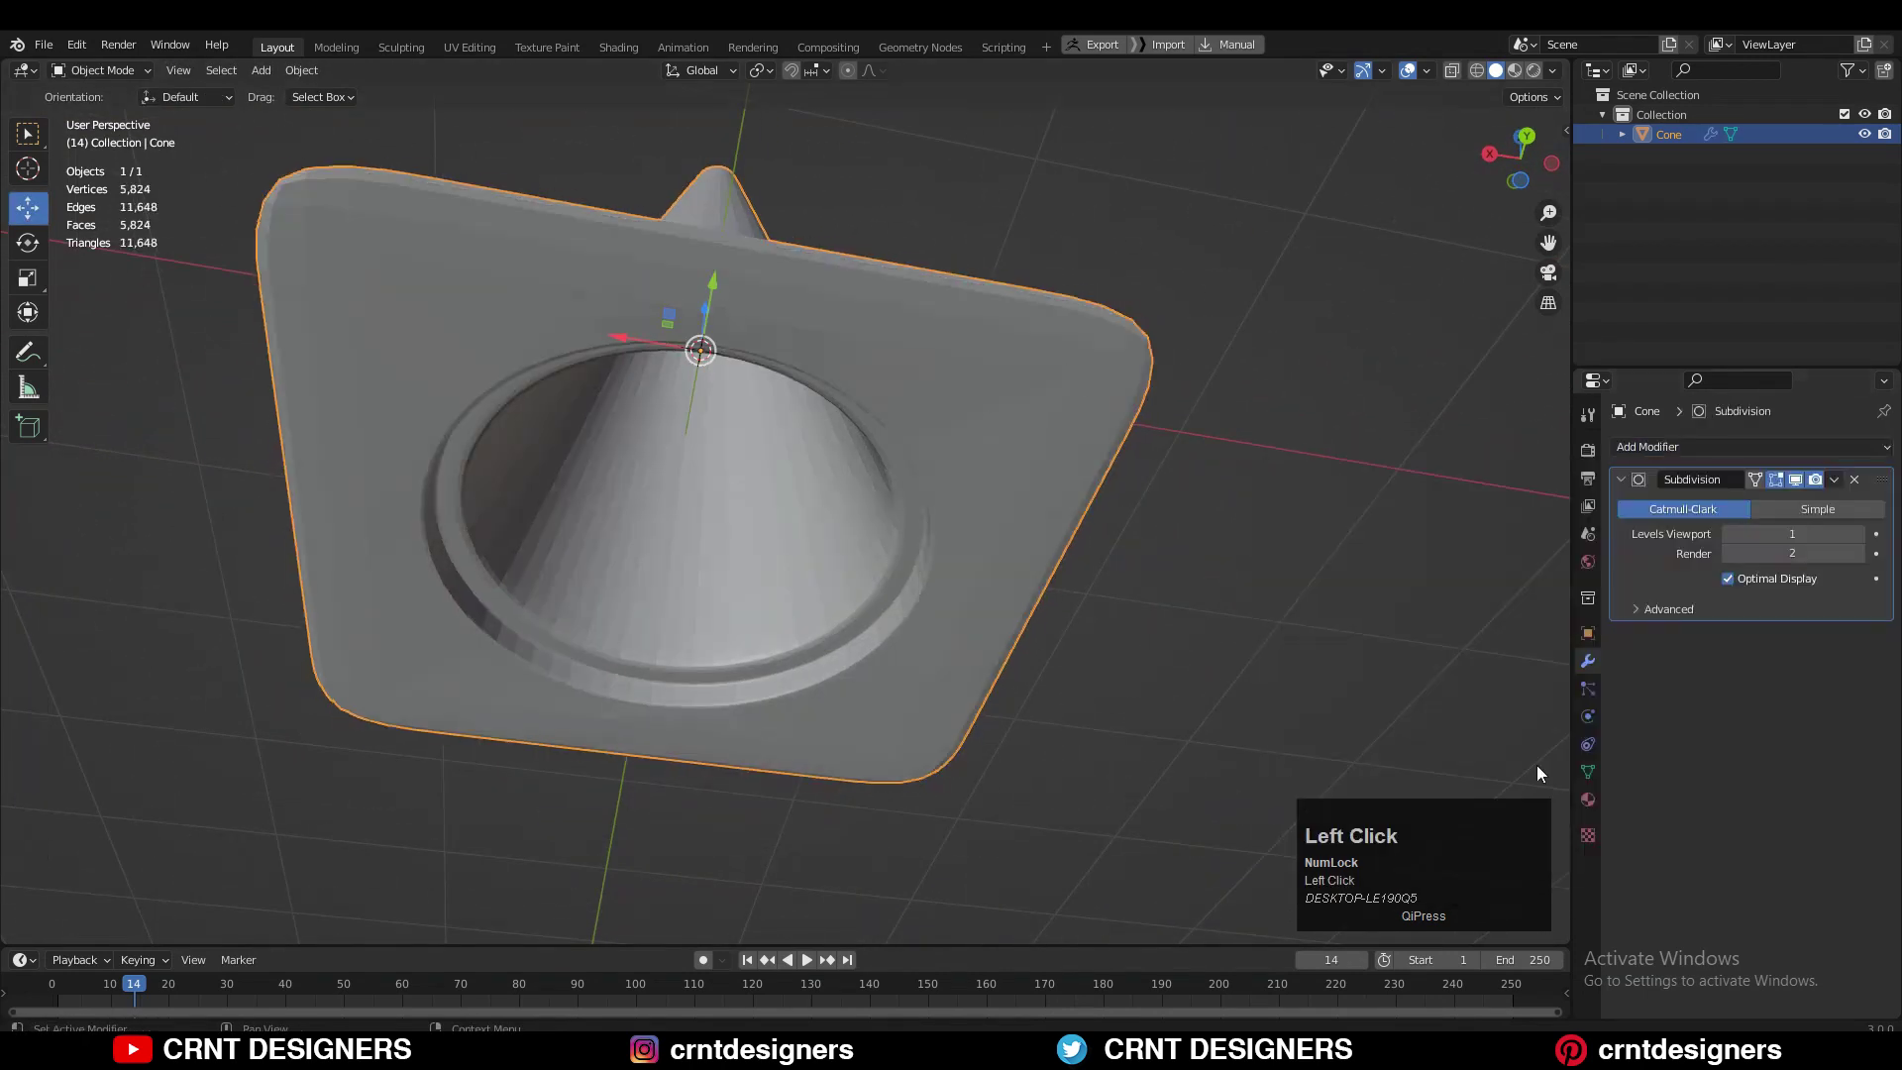
Turn off the Subdivision modifier's display in Edit Mode
middle_drag(1537, 765, 1086, 497)
scroll(894, 414, up, 5)
middle_drag(894, 414, 937, 325)
click(887, 393)
key(Tab)
click(1780, 480)
Bevel the edge loop where the collar meets the base and check the smoothed result in Object Mode
scroll(852, 178, up, 4)
shift+middle_drag(851, 178, 842, 391)
alt+click(838, 363)
key(ctrl+b)
click(646, 332)
scroll(568, 407, up, 3)
middle_drag(644, 331, 694, 337)
key(Tab)
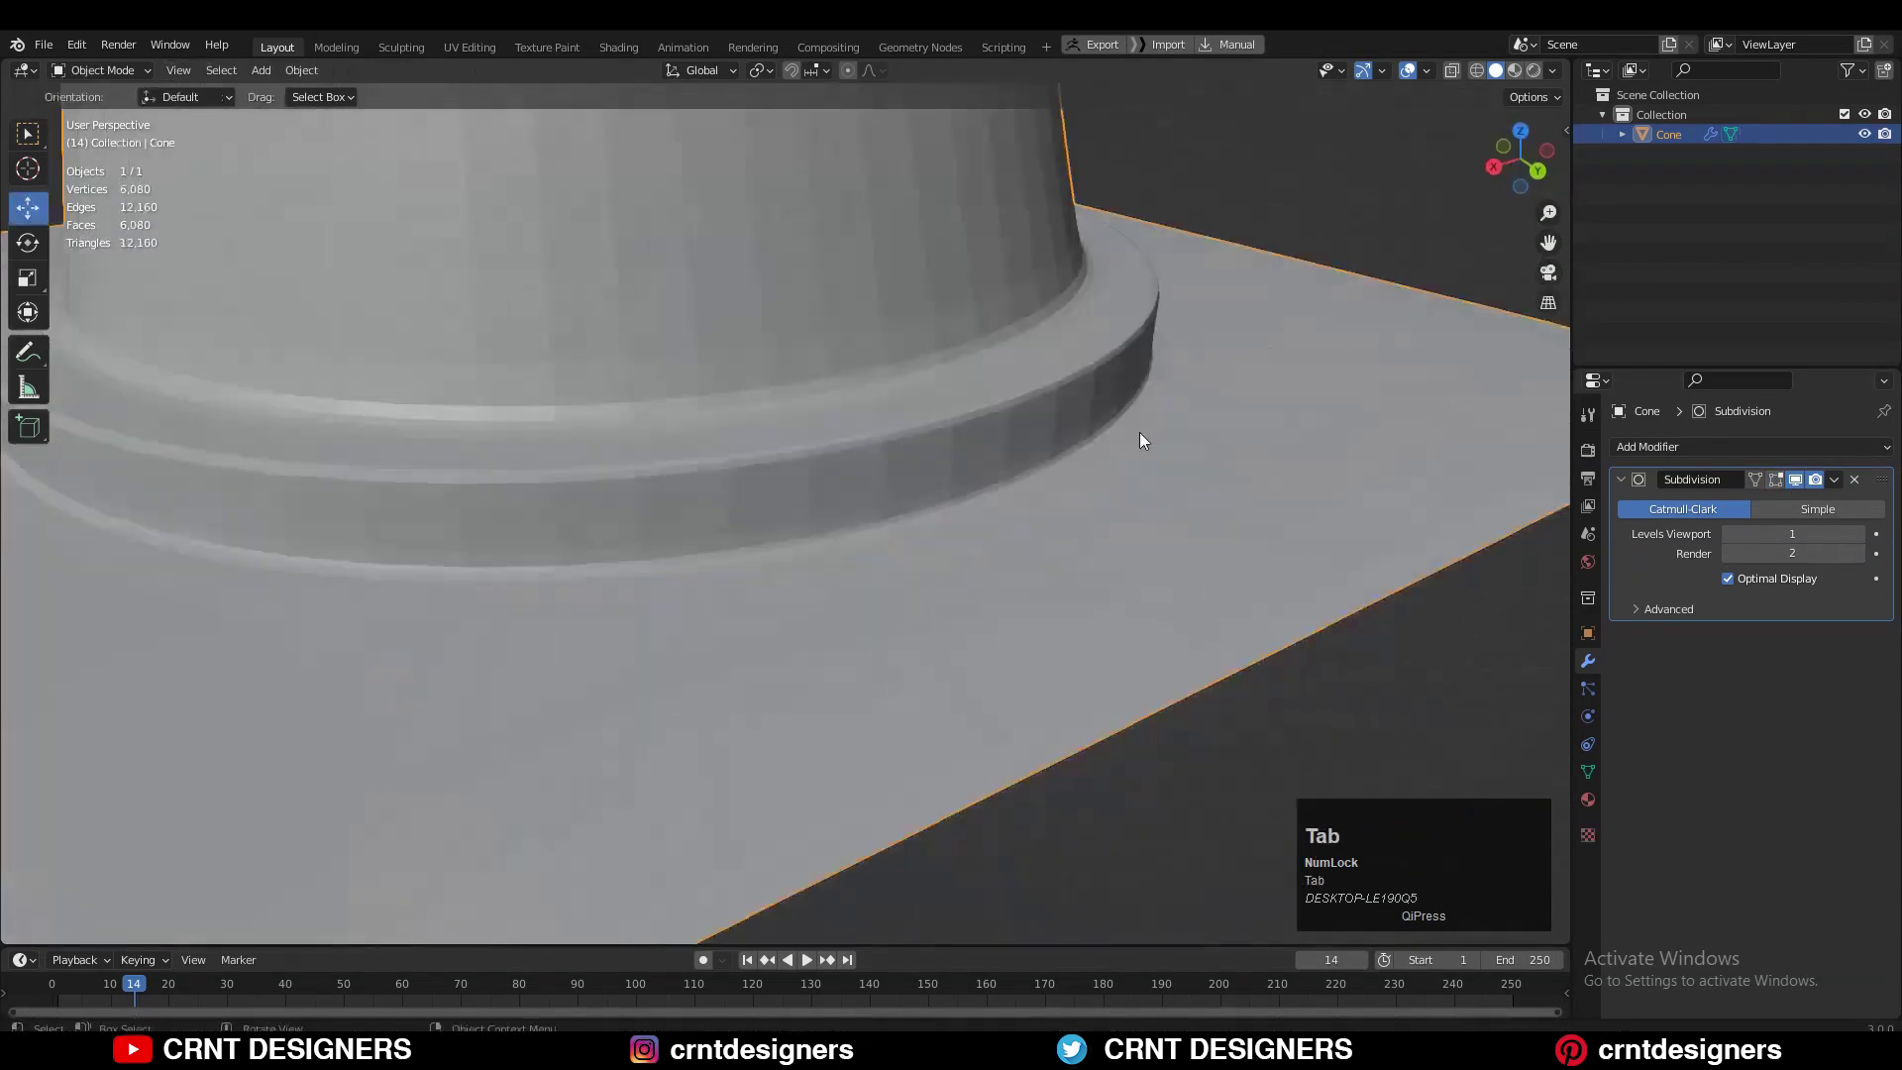
middle_drag(1139, 432, 935, 518)
scroll(935, 517, up, 2)
Inset the base's top and underside faces by about 0.034 m with Offset Even enabled
key(Tab)
scroll(935, 517, down, 5)
click(697, 682)
middle_drag(697, 681, 733, 872)
scroll(842, 515, down, 3)
ctrl+shift+click(918, 234)
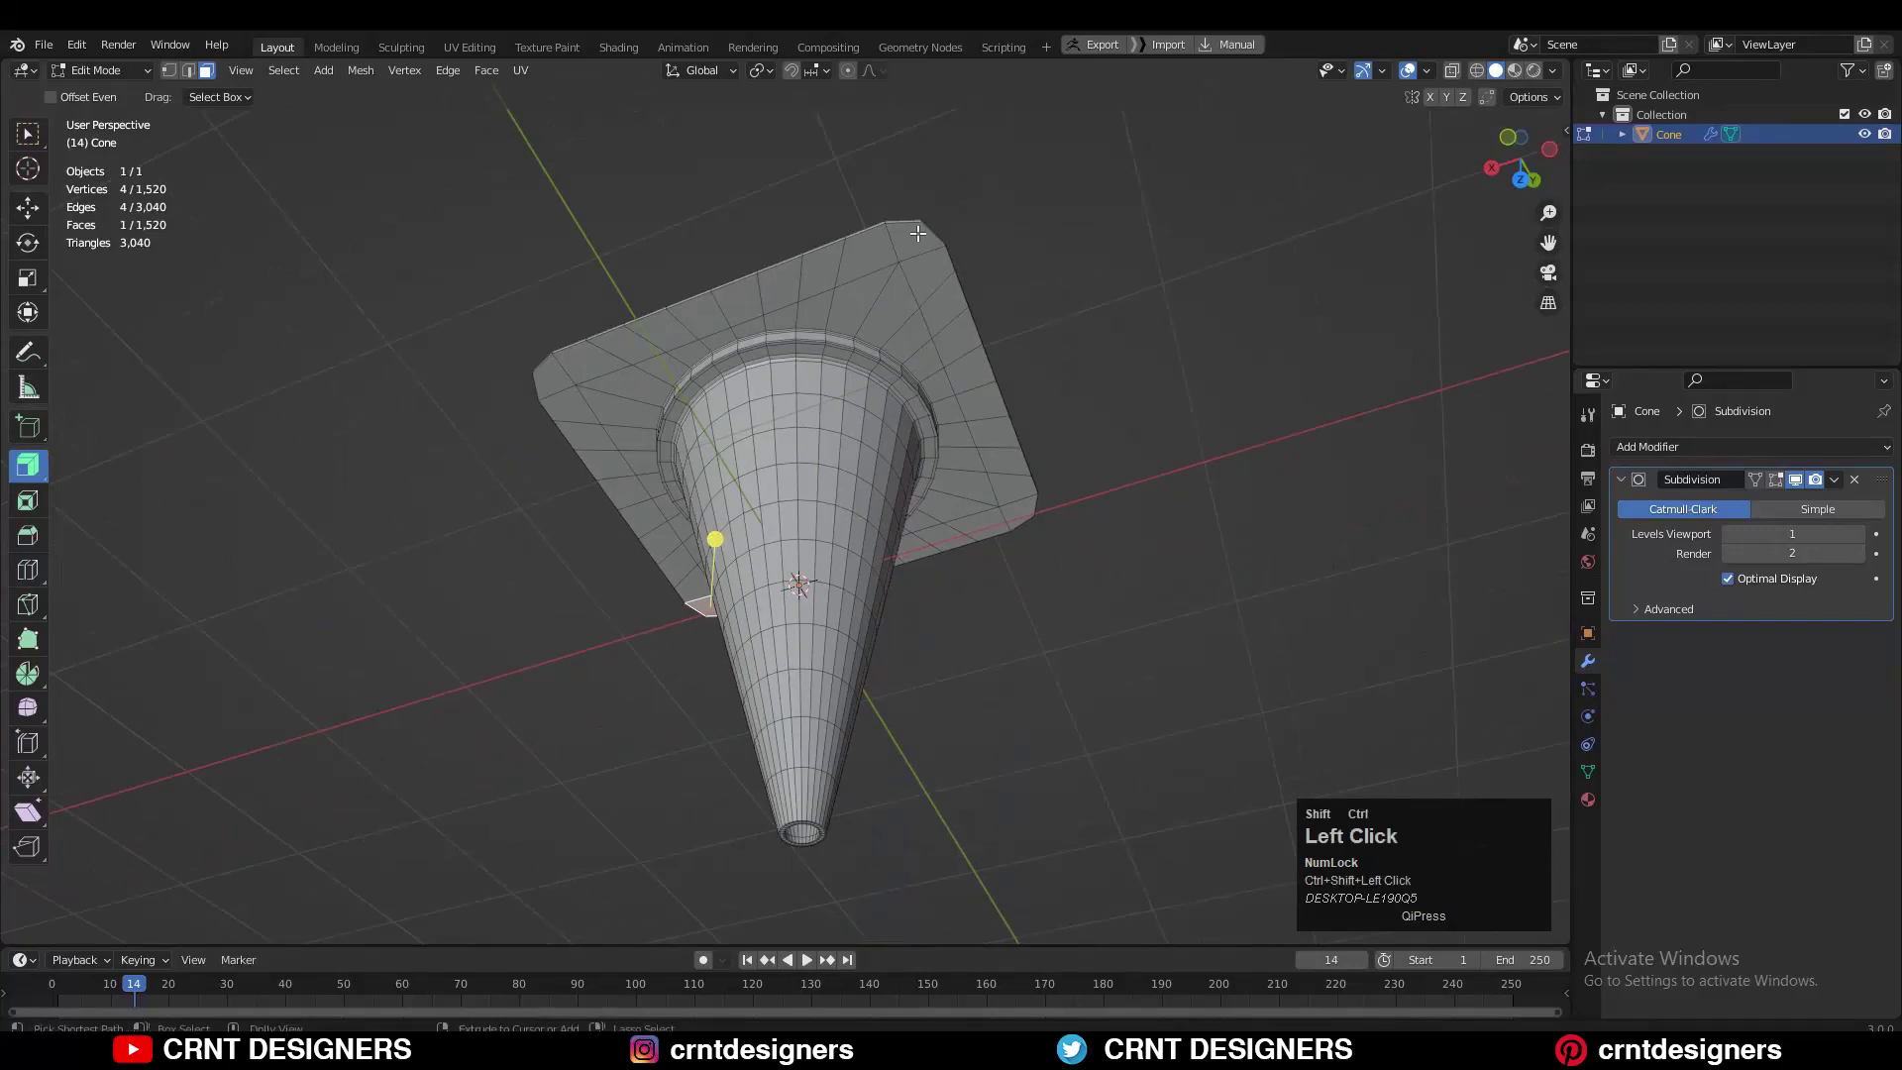
ctrl+shift+click(917, 233)
middle_drag(917, 233, 1007, 692)
scroll(1147, 782, up, 3)
key(i)
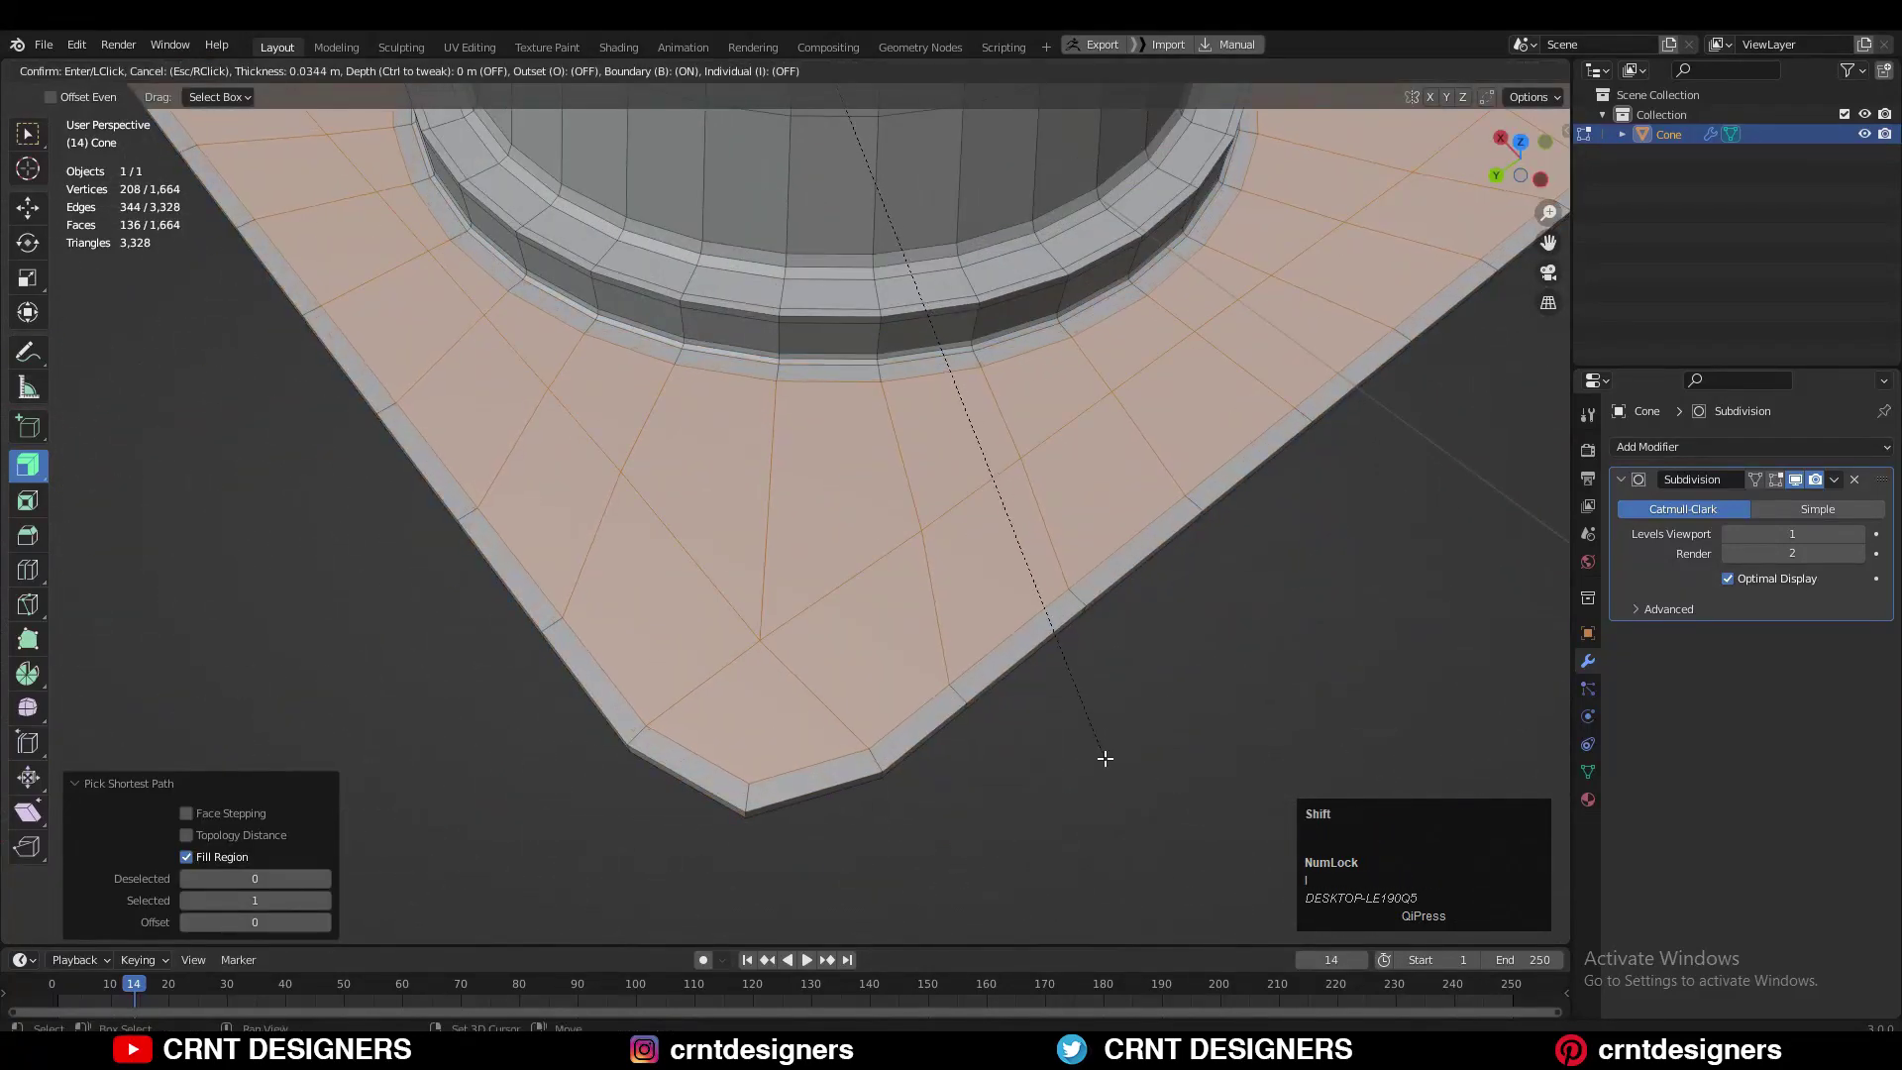
click(1105, 759)
scroll(1105, 759, down, 4)
middle_drag(1104, 759, 738, 623)
scroll(738, 622, up, 3)
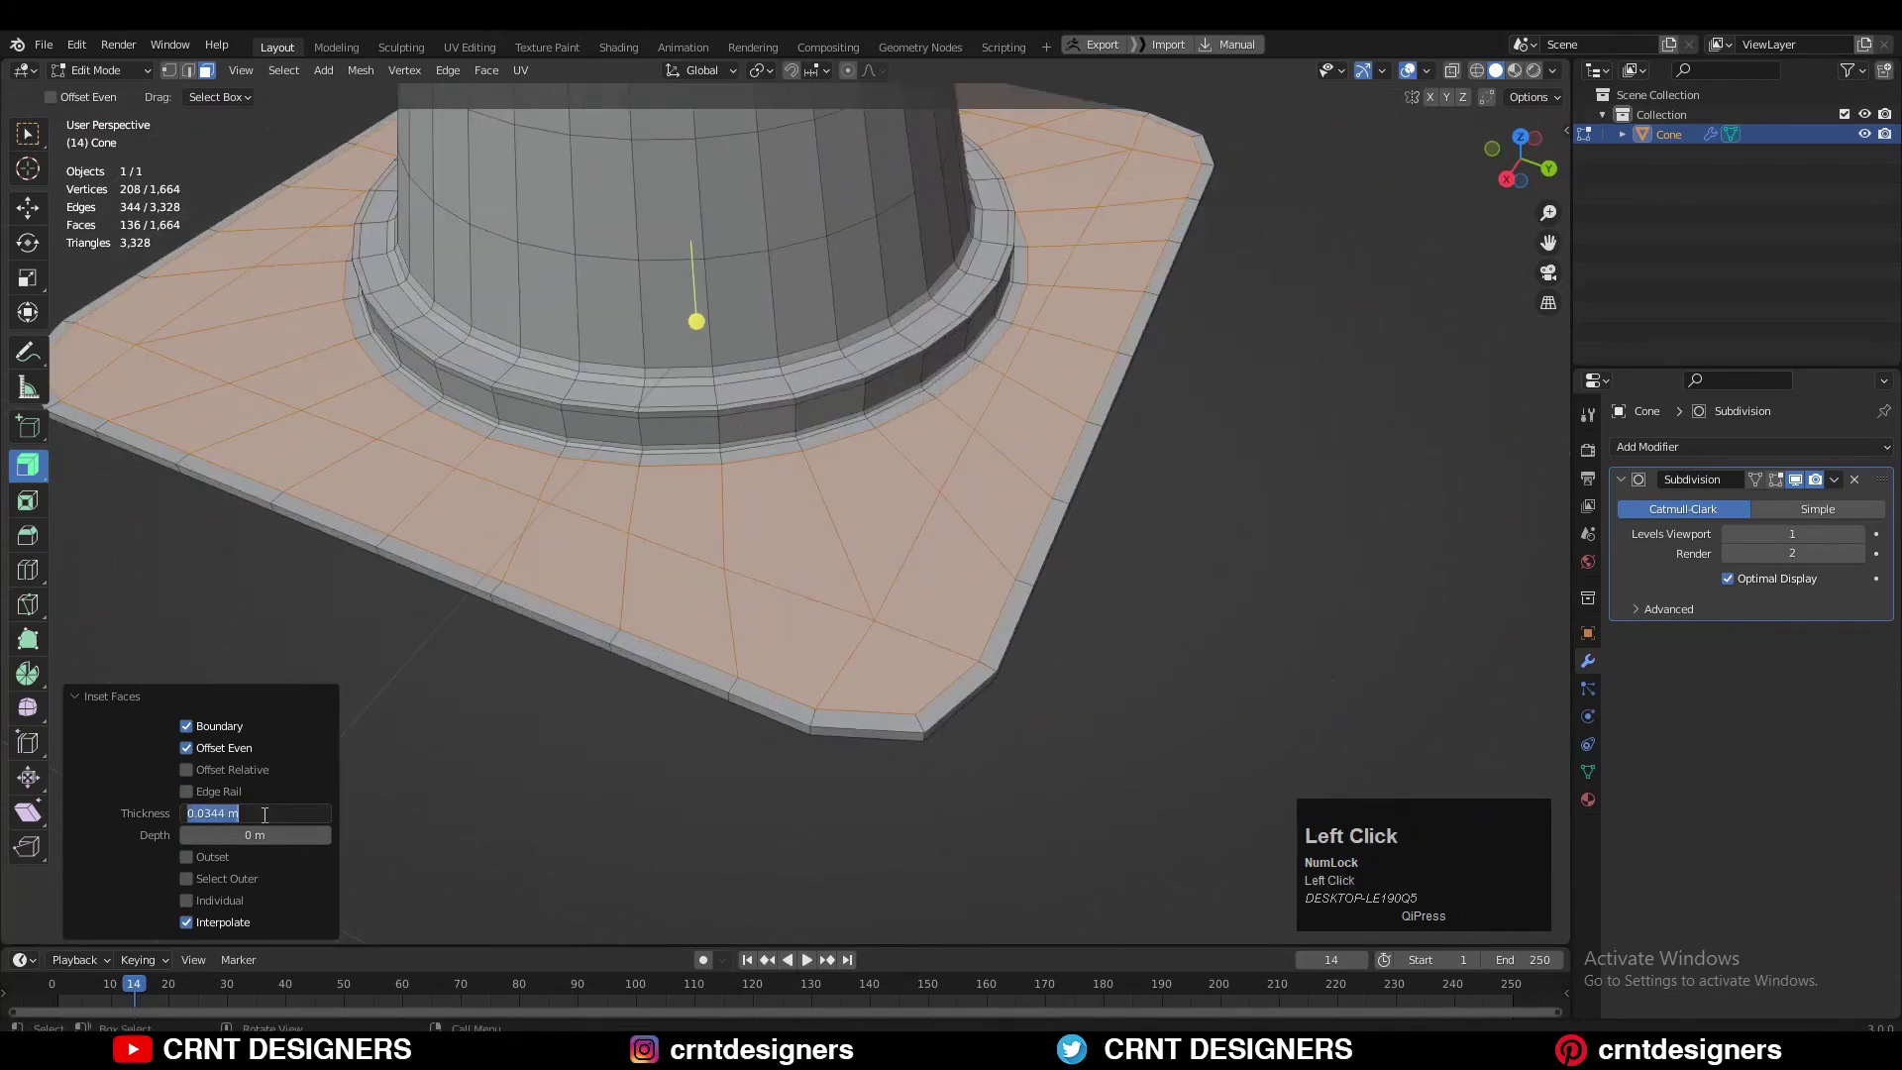
Return to Object Mode and set the Subdivision modifier's viewport level to 2
key(Tab)
click(1860, 534)
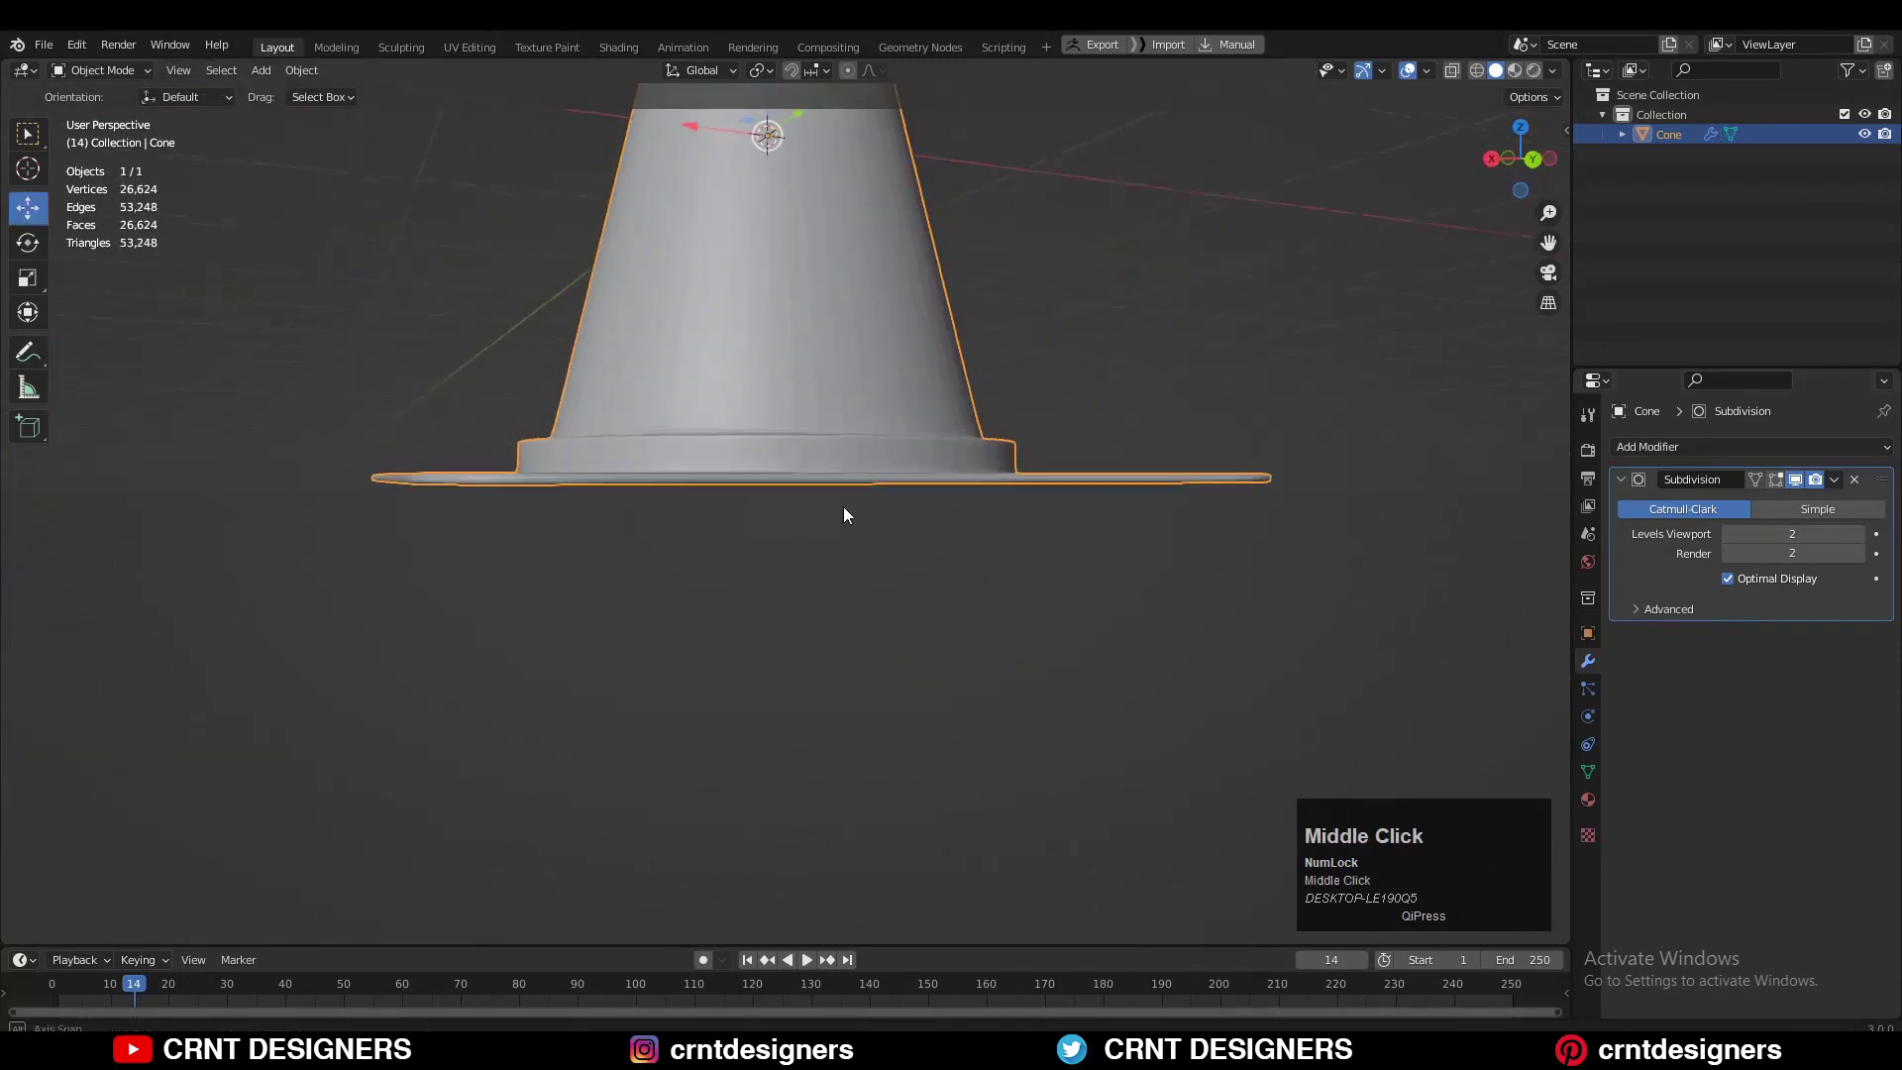
middle_drag(842, 507, 921, 644)
Move all faces on the base's underside down about 0.034 m along Z to thicken the base
key(Tab)
key(3)
alt+click(700, 812)
middle_drag(872, 773, 912, 535)
shift+middle_drag(912, 535, 1001, 684)
click(1076, 126)
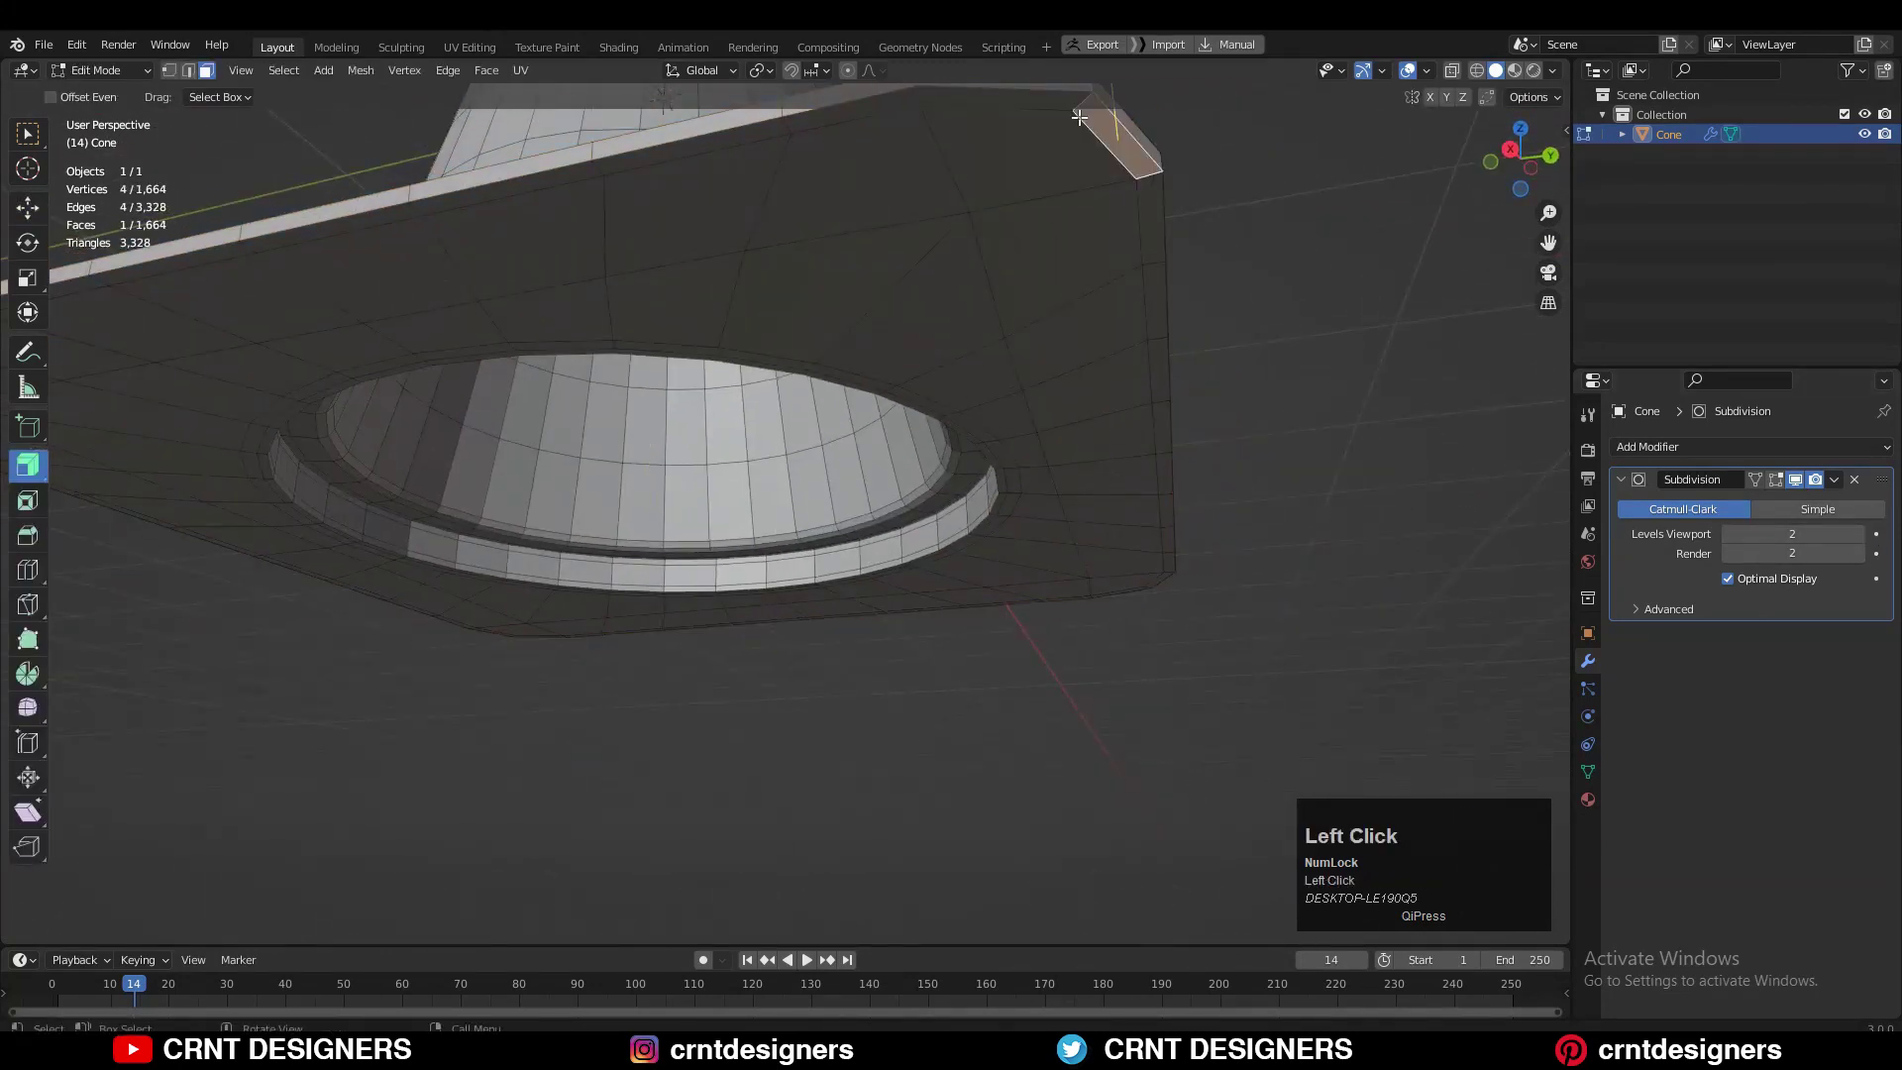
ctrl+shift+click(509, 628)
key(ctrl+KP_Add)
middle_drag(821, 664, 1076, 543)
scroll(1076, 542, up, 2)
alt+shift+click(1076, 543)
click(35, 213)
scroll(951, 624, down, 2)
middle_drag(951, 624, 986, 552)
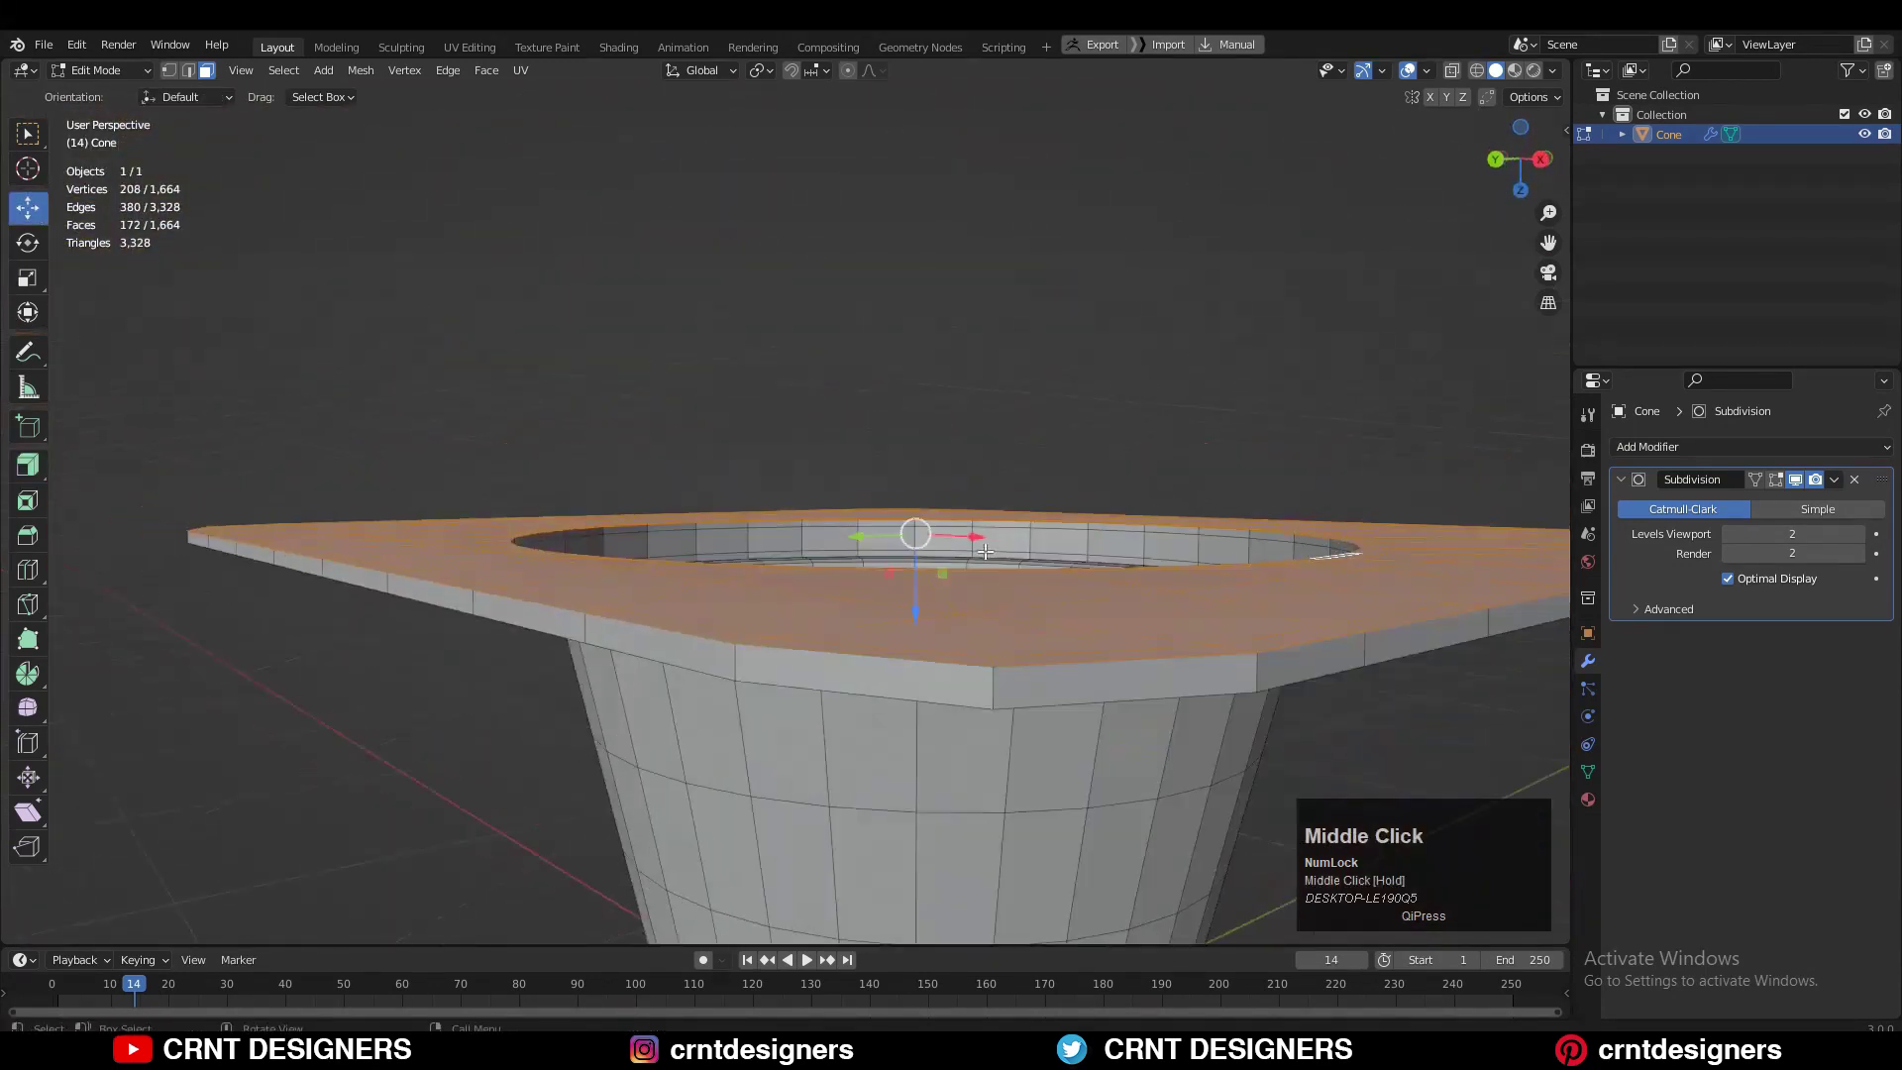
drag(915, 612, 928, 559)
click(1520, 127)
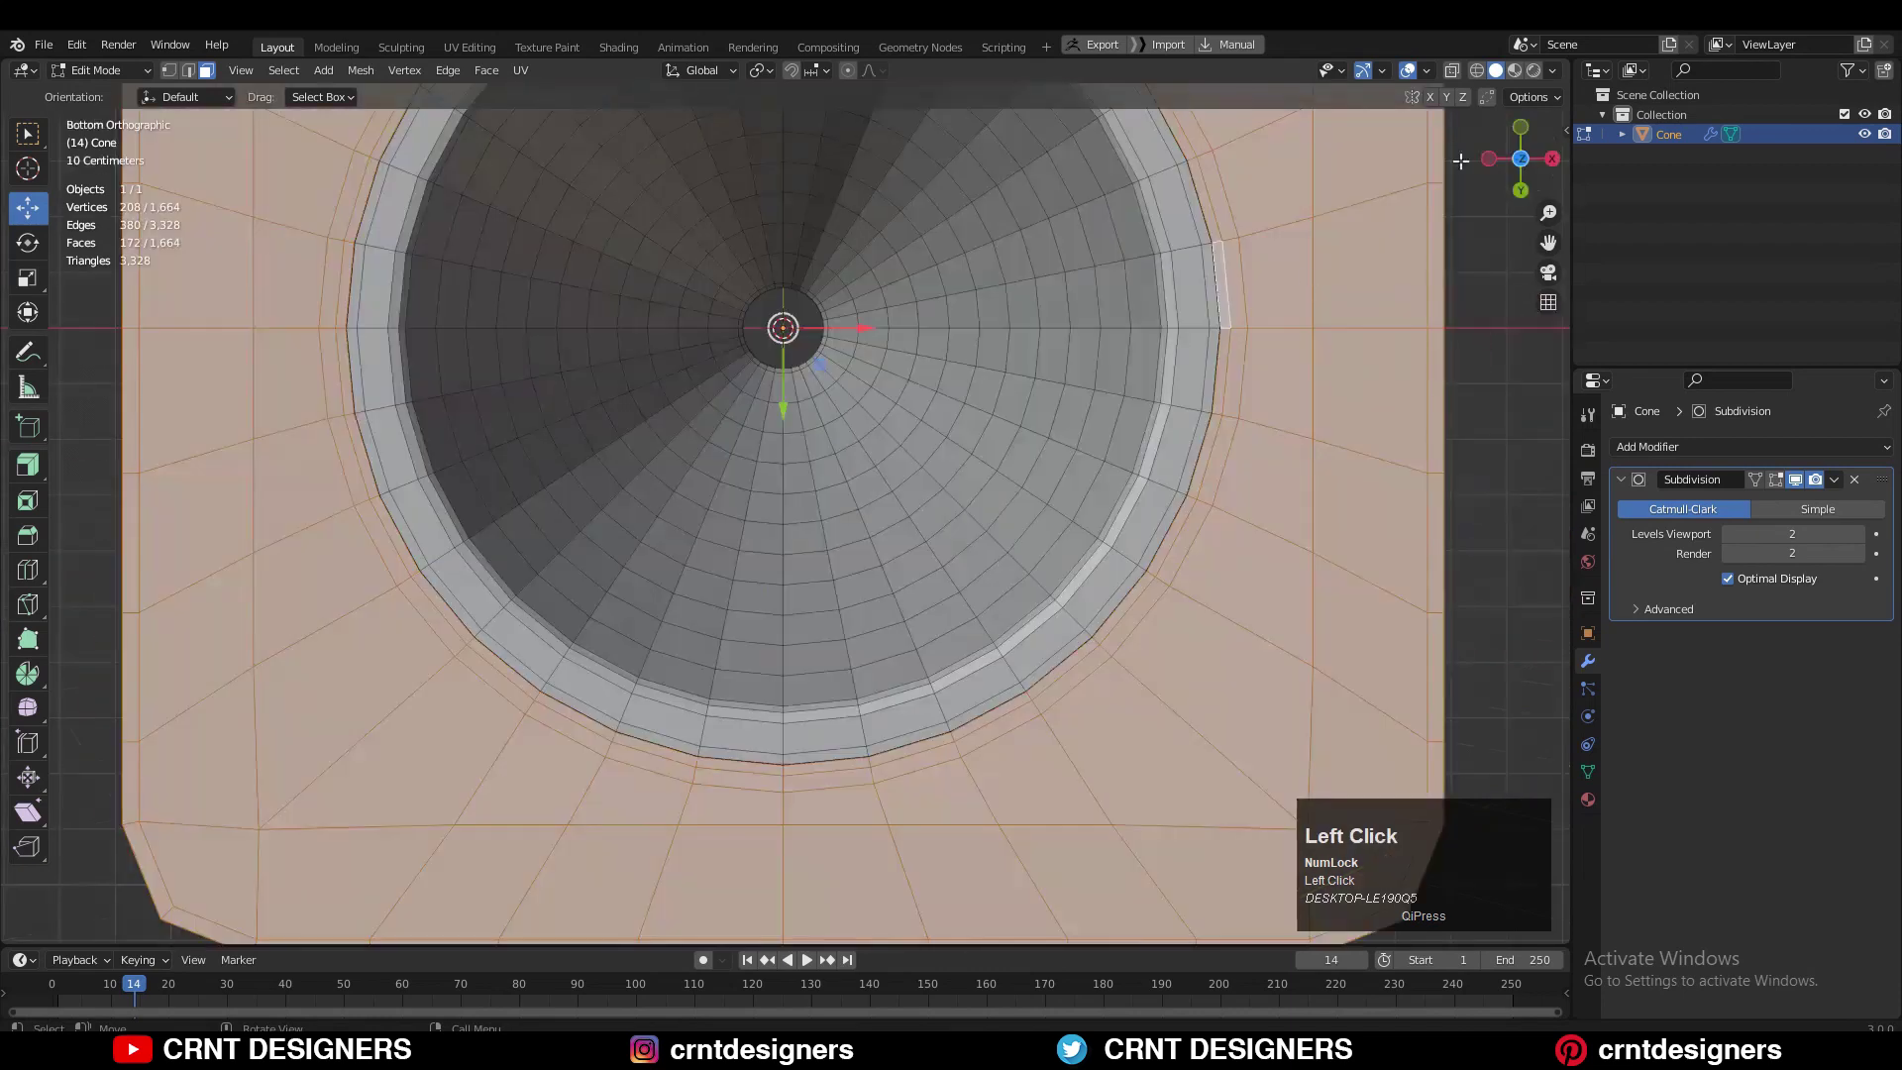
click(1521, 127)
drag(783, 409, 776, 427)
scroll(892, 561, down, 5)
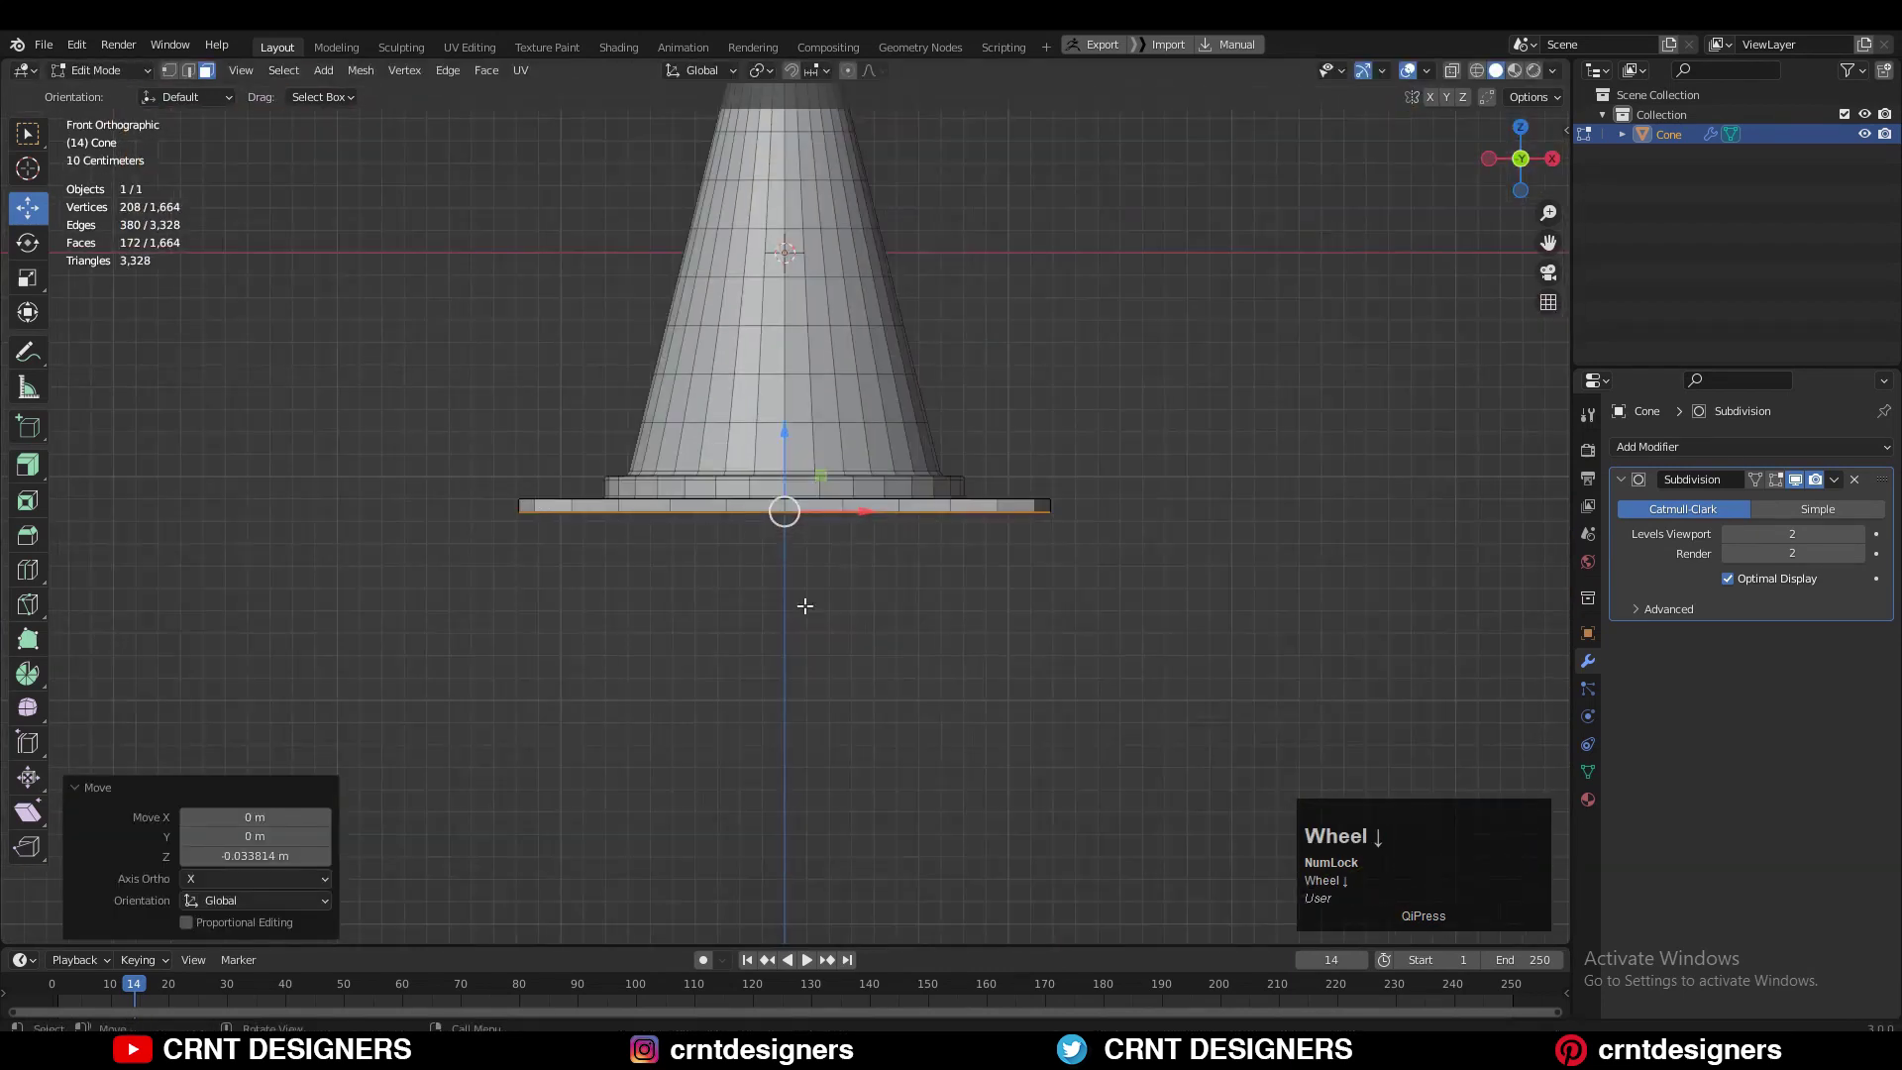
Inset the face loop around the base's thin side wall by about 0.017 m and return to Object Mode
scroll(802, 603, up, 4)
middle_drag(782, 595, 624, 495)
alt+click(1298, 428)
scroll(1312, 446, down, 4)
middle_drag(1377, 485, 1298, 525)
shift+middle_drag(1297, 525, 1213, 536)
key(i)
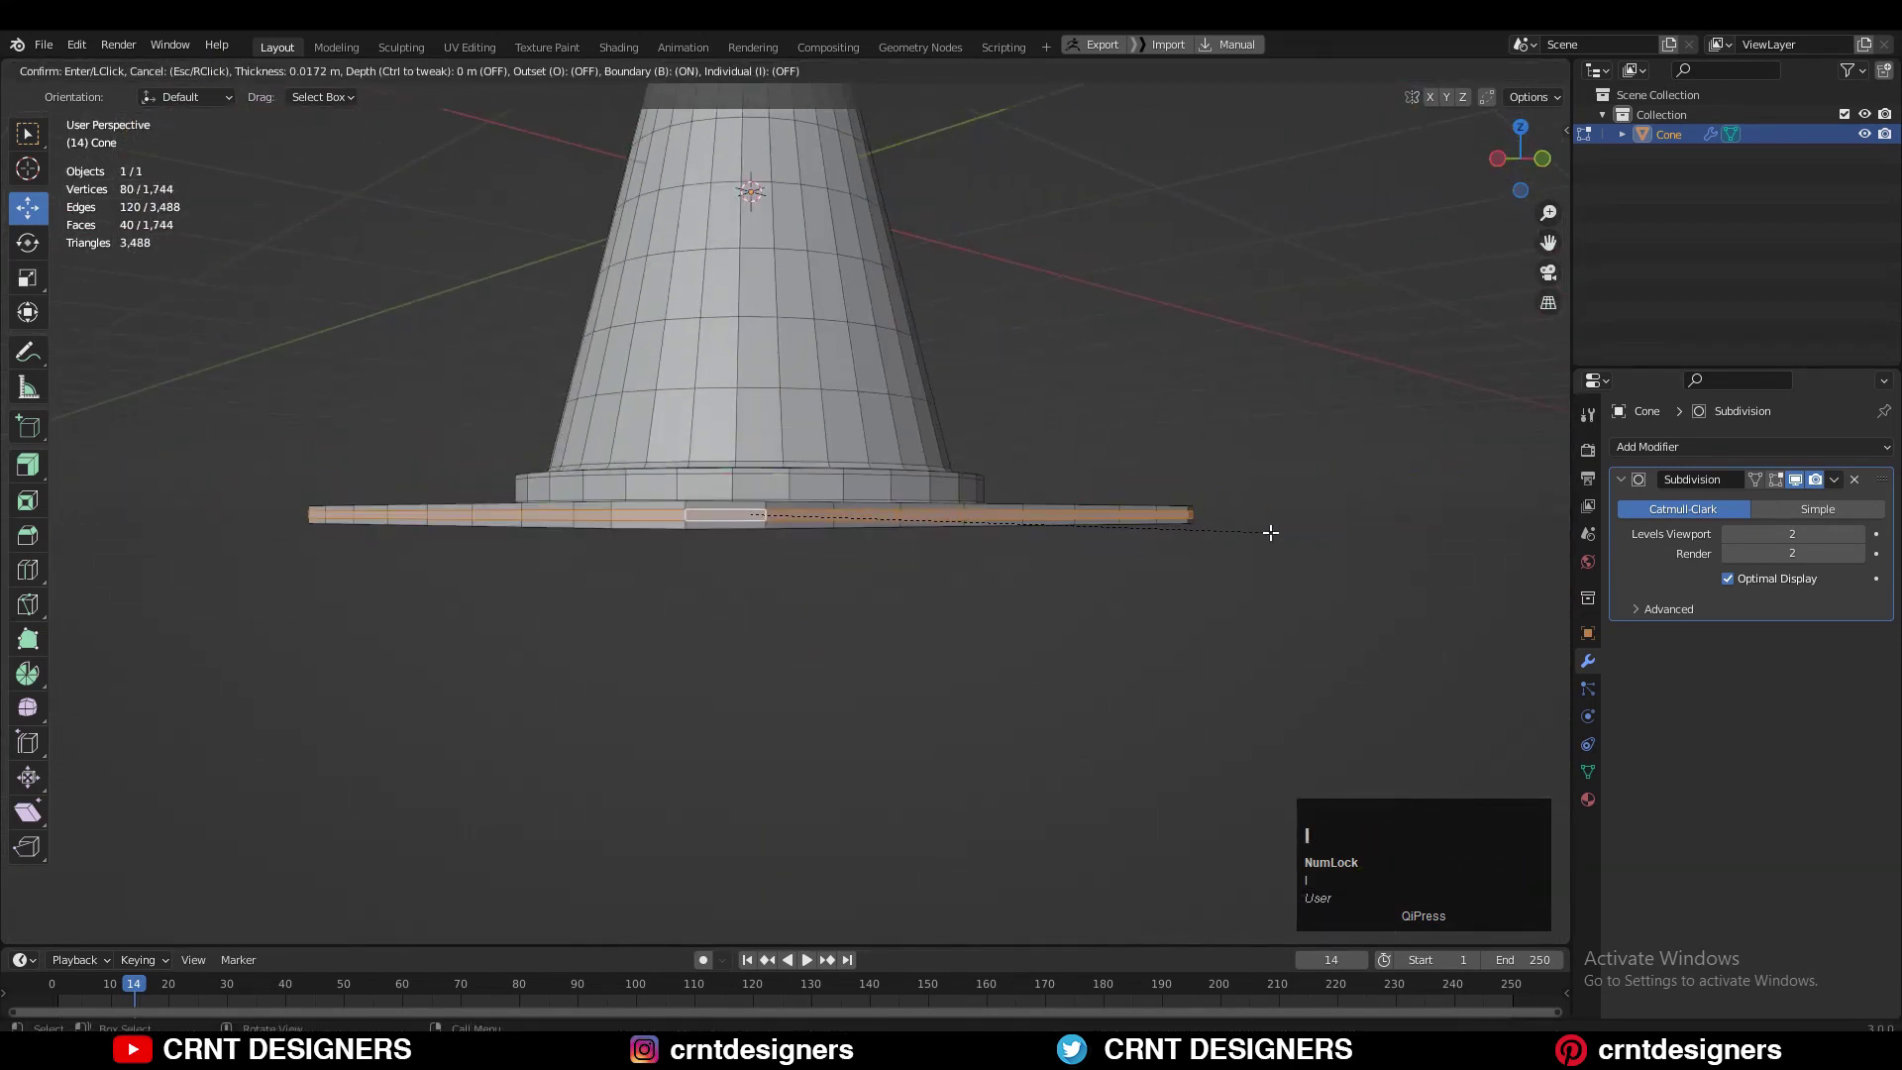
click(1278, 546)
key(Tab)
click(1096, 430)
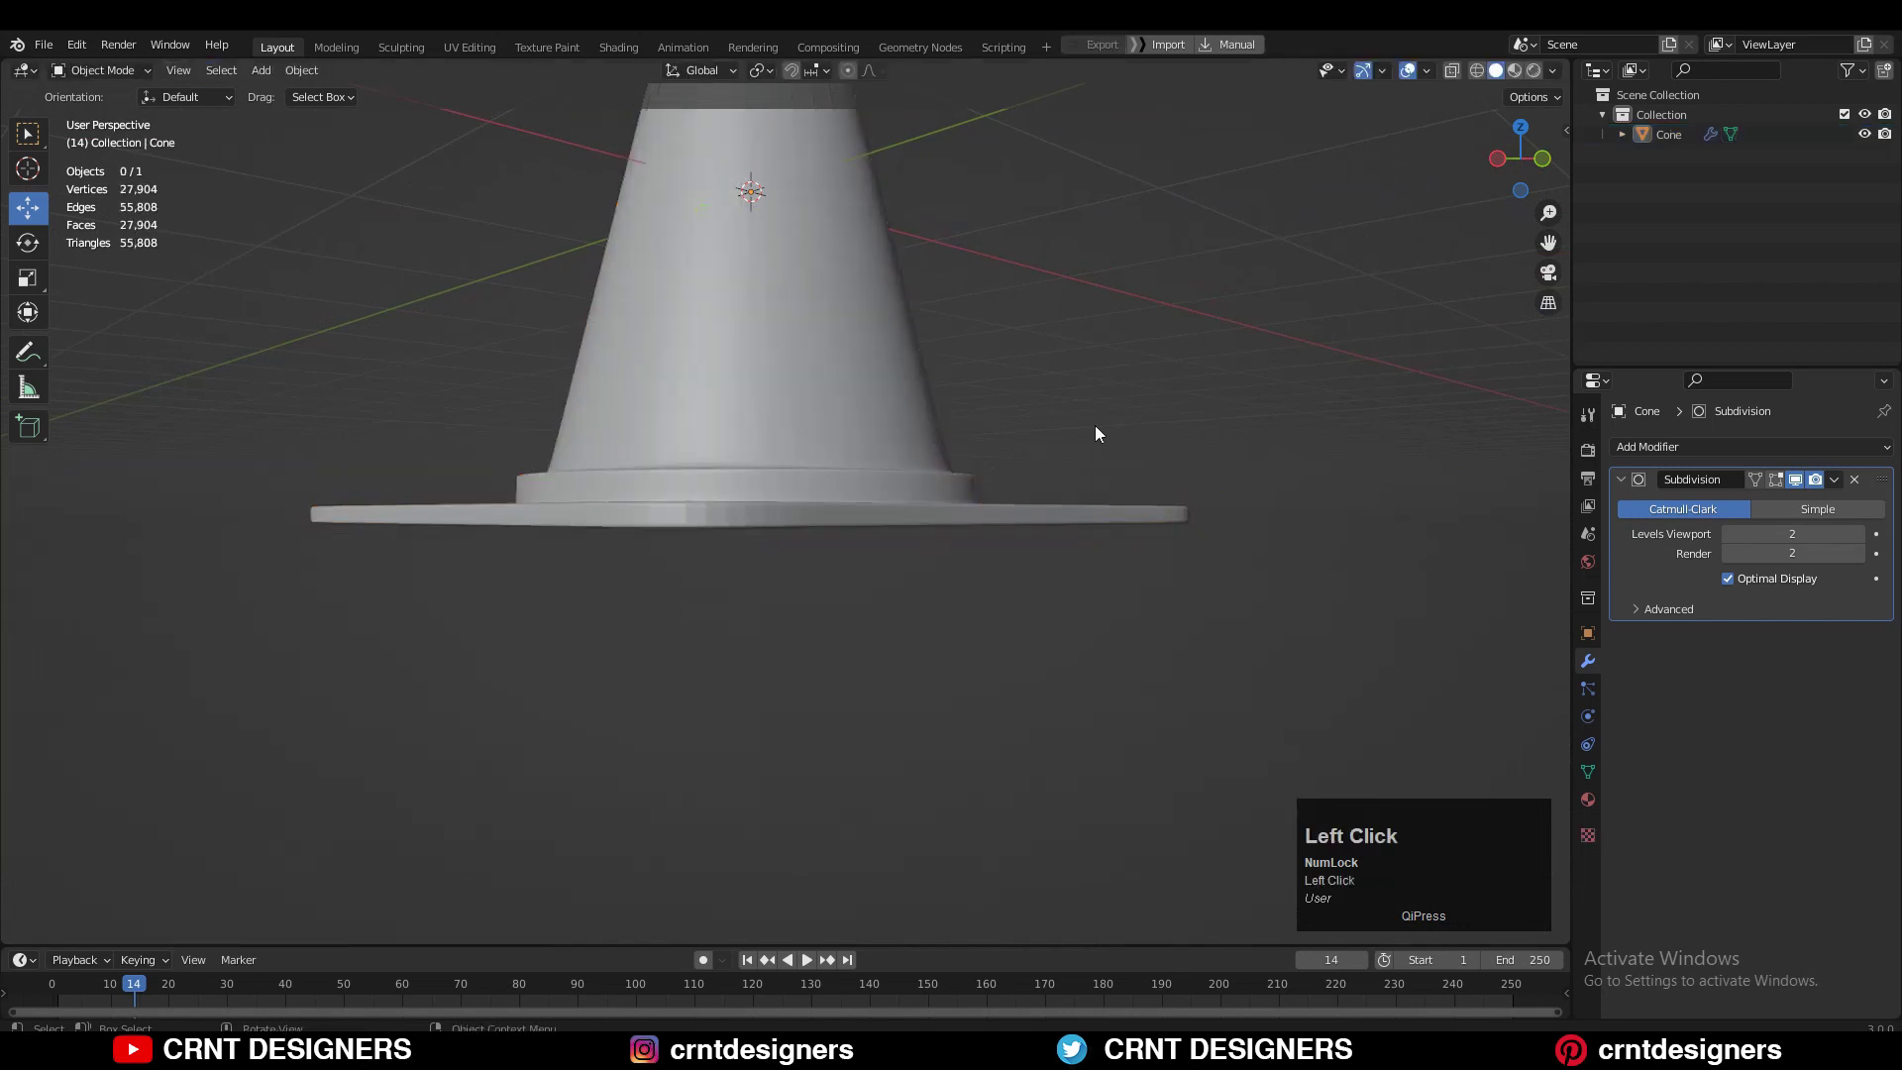
Apply Shade Smooth to the cone and deselect it
scroll(995, 569, down, 5)
middle_drag(1095, 430, 871, 446)
click(795, 597)
right_click(836, 583)
click(836, 583)
click(1050, 400)
Add supporting edge loops around the rim of the cone's top opening
scroll(1044, 478, up, 5)
key(Tab)
key(ctrl+r)
key(Tab)
scroll(977, 394, down, 4)
scroll(1155, 503, up, 5)
middle_drag(977, 394, 872, 535)
key(Tab)
key(ctrl+r)
key(Tab)
Add an edge loop on the outer wall just below the top rim and another supporting loop on the cone
key(Tab)
key(Tab)
key(Tab)
key(ctrl+r)
click(802, 425)
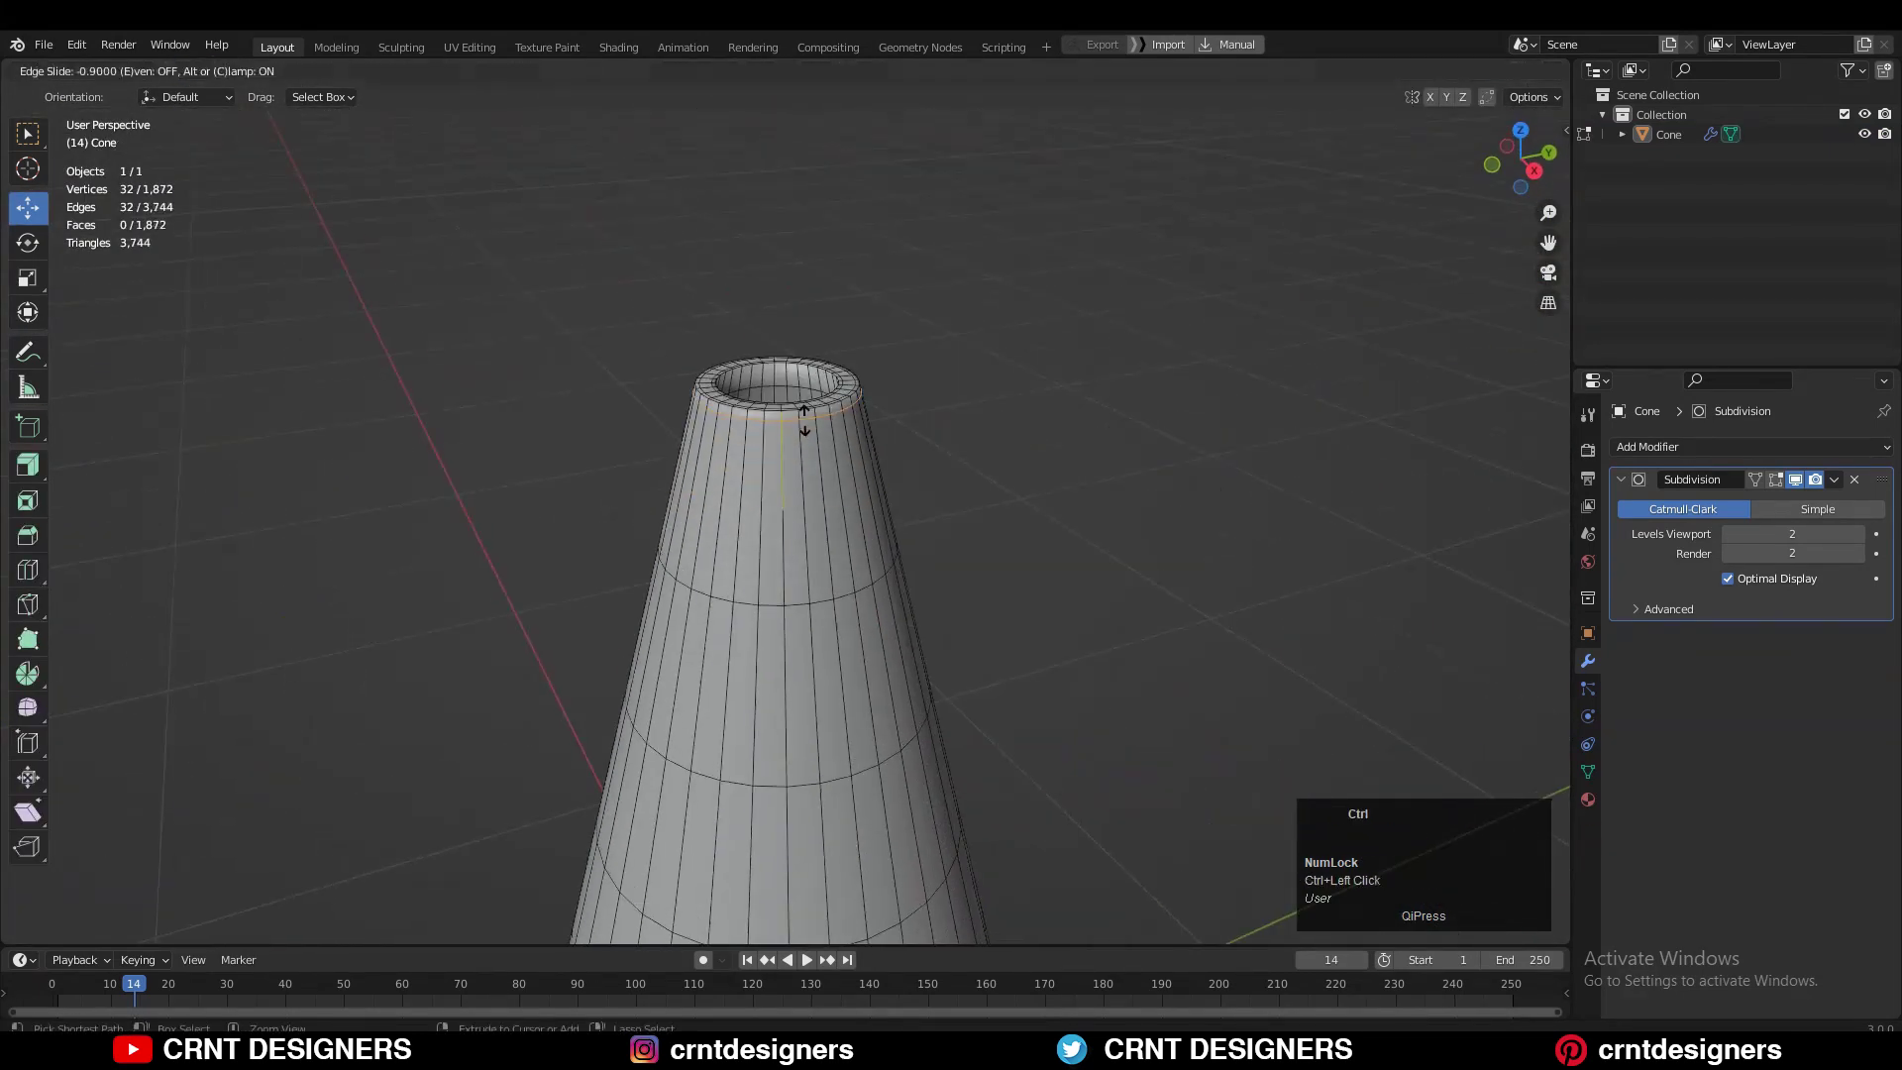
key(Tab)
scroll(1191, 444, down, 4)
key(Tab)
key(ctrl+r)
right_click(721, 496)
key(Tab)
Deselect the cone and save the file
scroll(773, 555, down, 8)
click(828, 620)
key(ctrl+s)
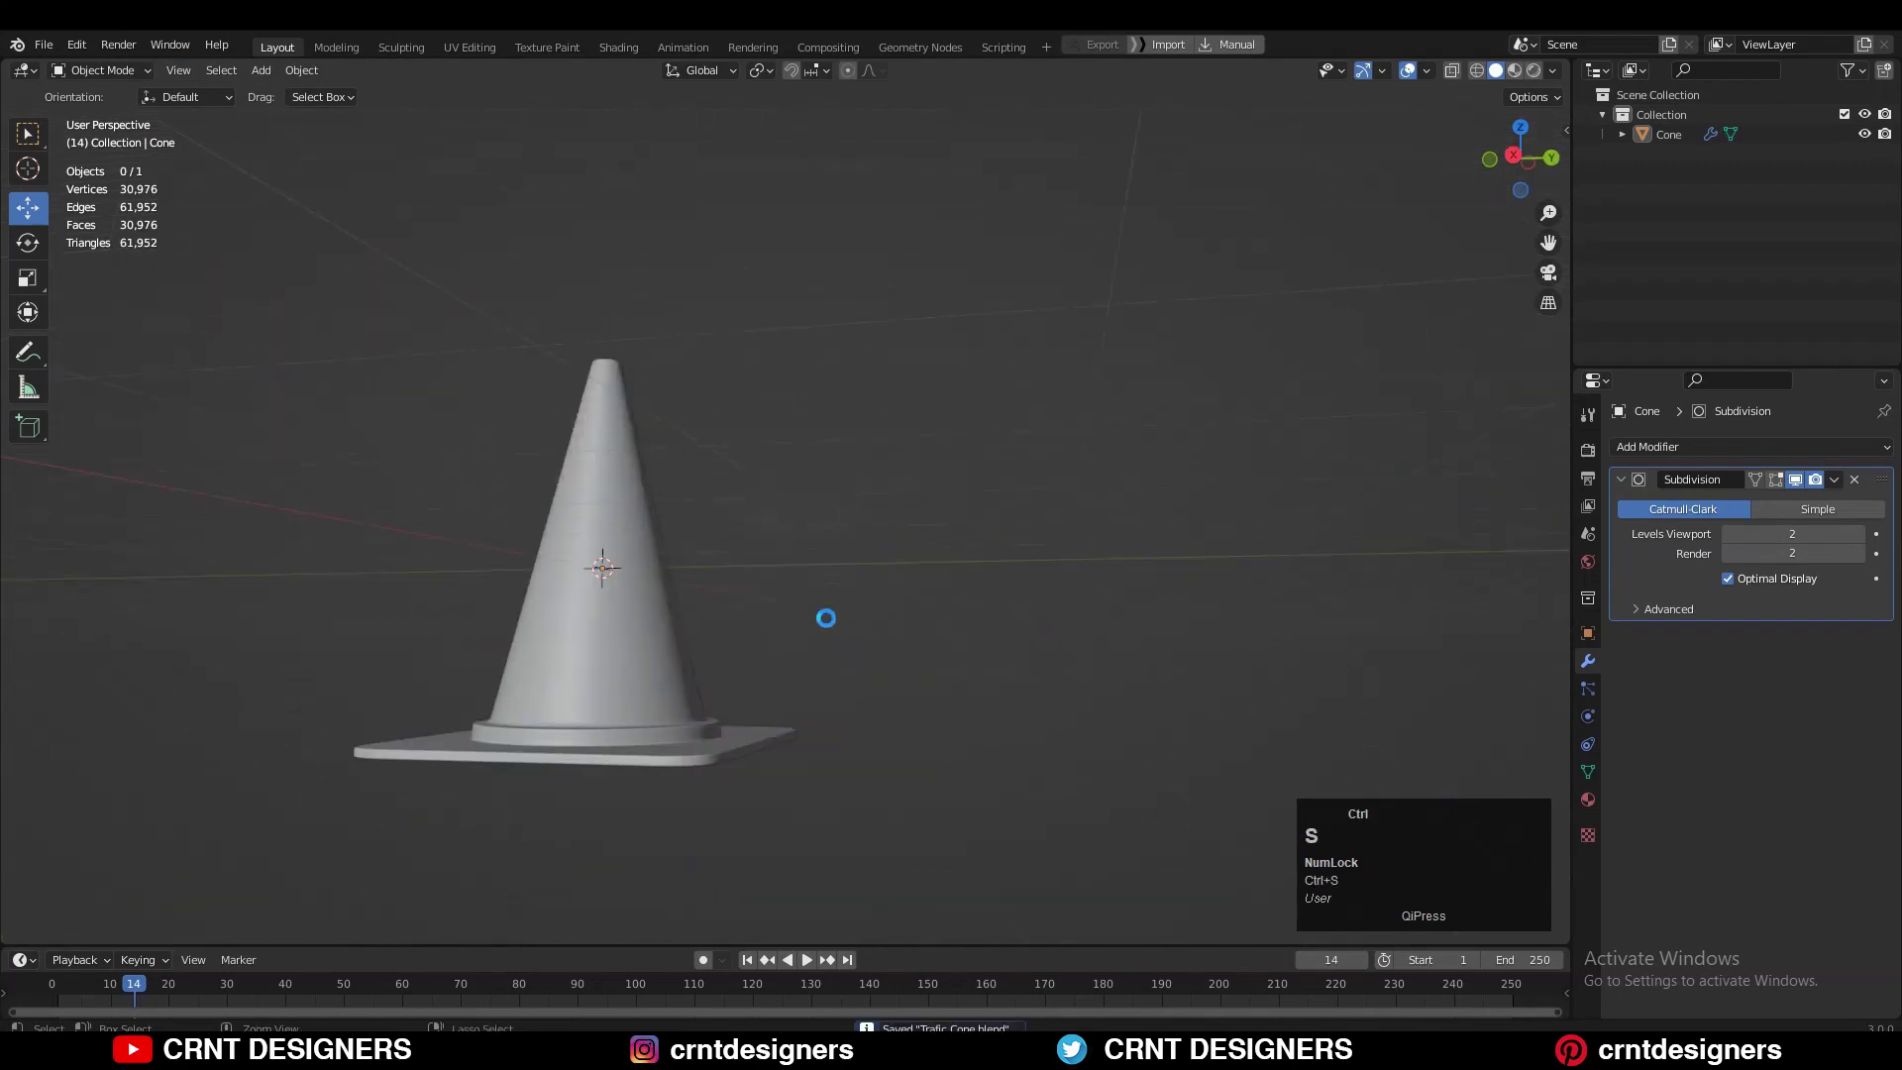
In front view, raise the cone about 1.17 m along Z so its base rests on the ground line
middle_drag(828, 620, 1100, 854)
key(KP_1)
click(918, 554)
ctrl+drag(931, 500, 981, 361)
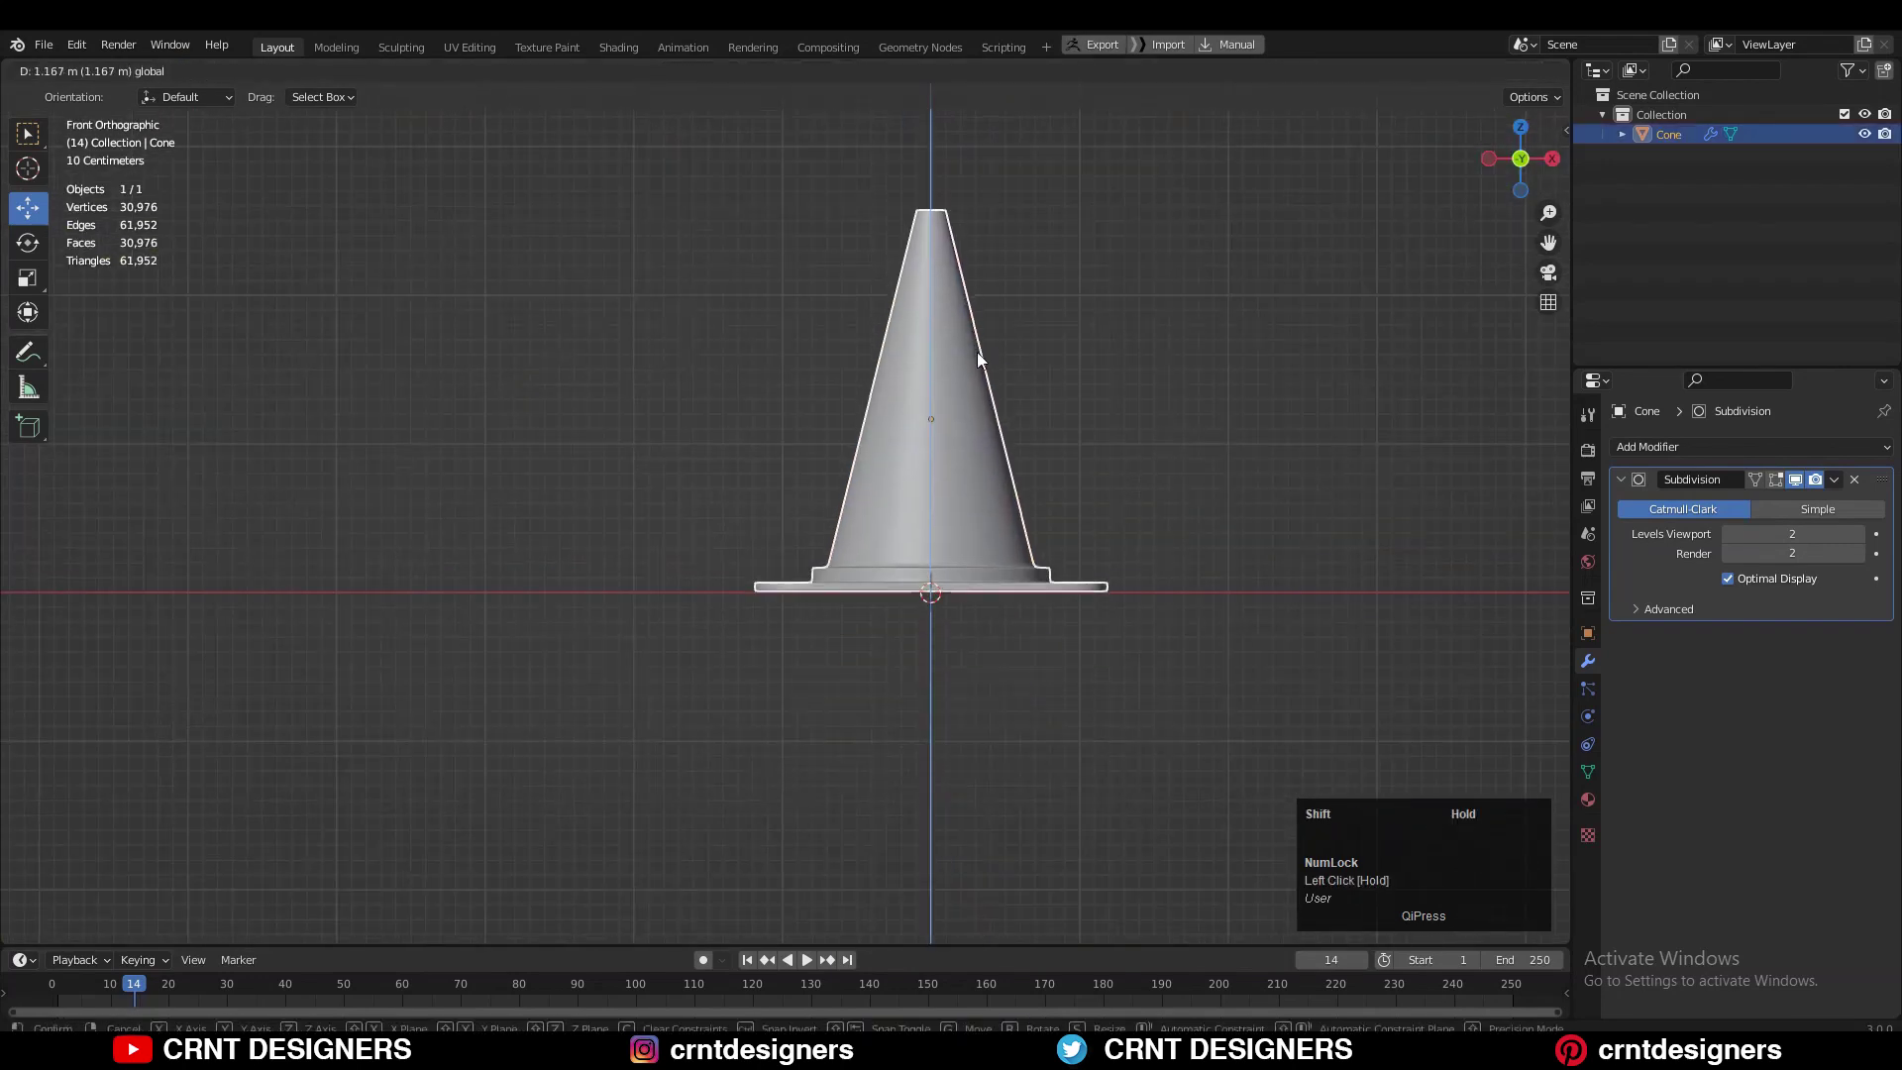
Dissolve the ten evenly spaced edge loops on the cone's outer wall
key(Tab)
scroll(980, 307, up, 7)
shift+middle_drag(931, 237, 926, 411)
alt+click(837, 298)
alt+shift+click(839, 414)
alt+shift+click(835, 533)
key(ctrl+z)
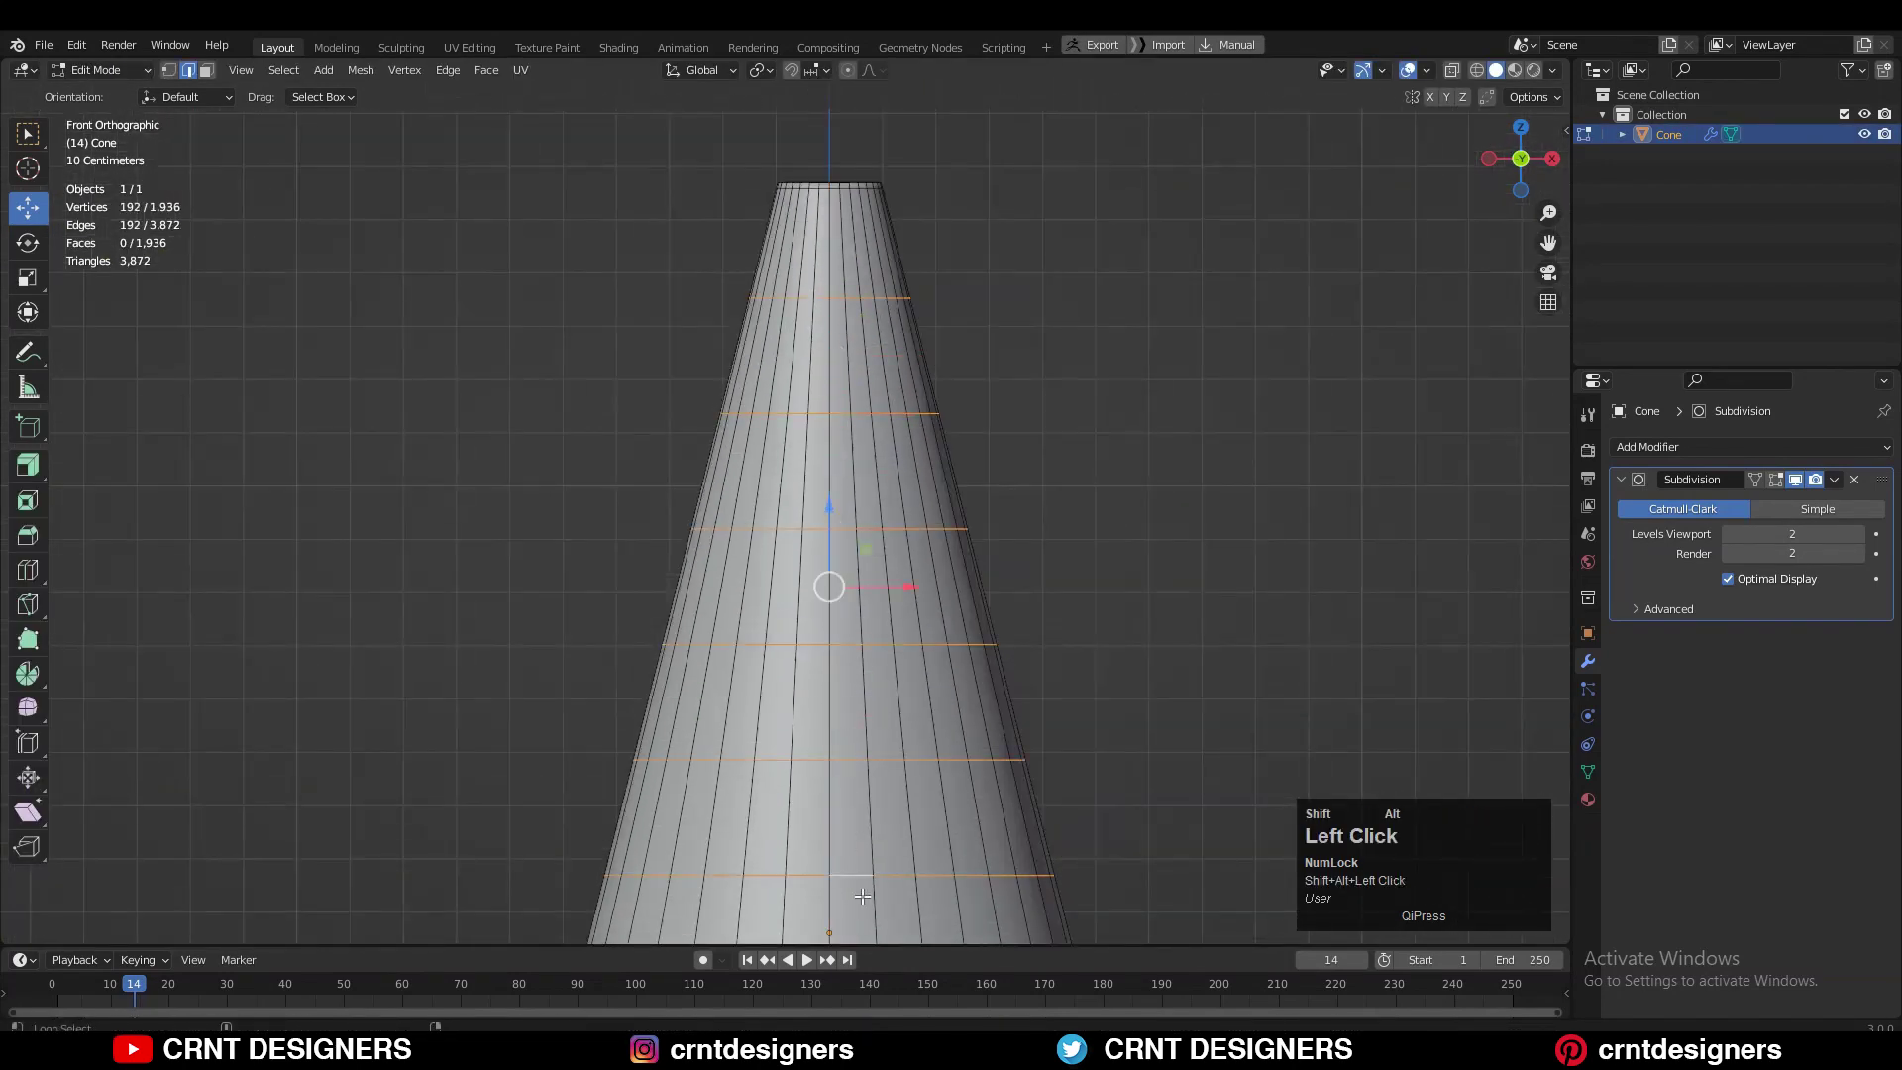
shift+scroll(862, 896, down, 5)
alt+shift+click(841, 665)
scroll(873, 695, up, 2)
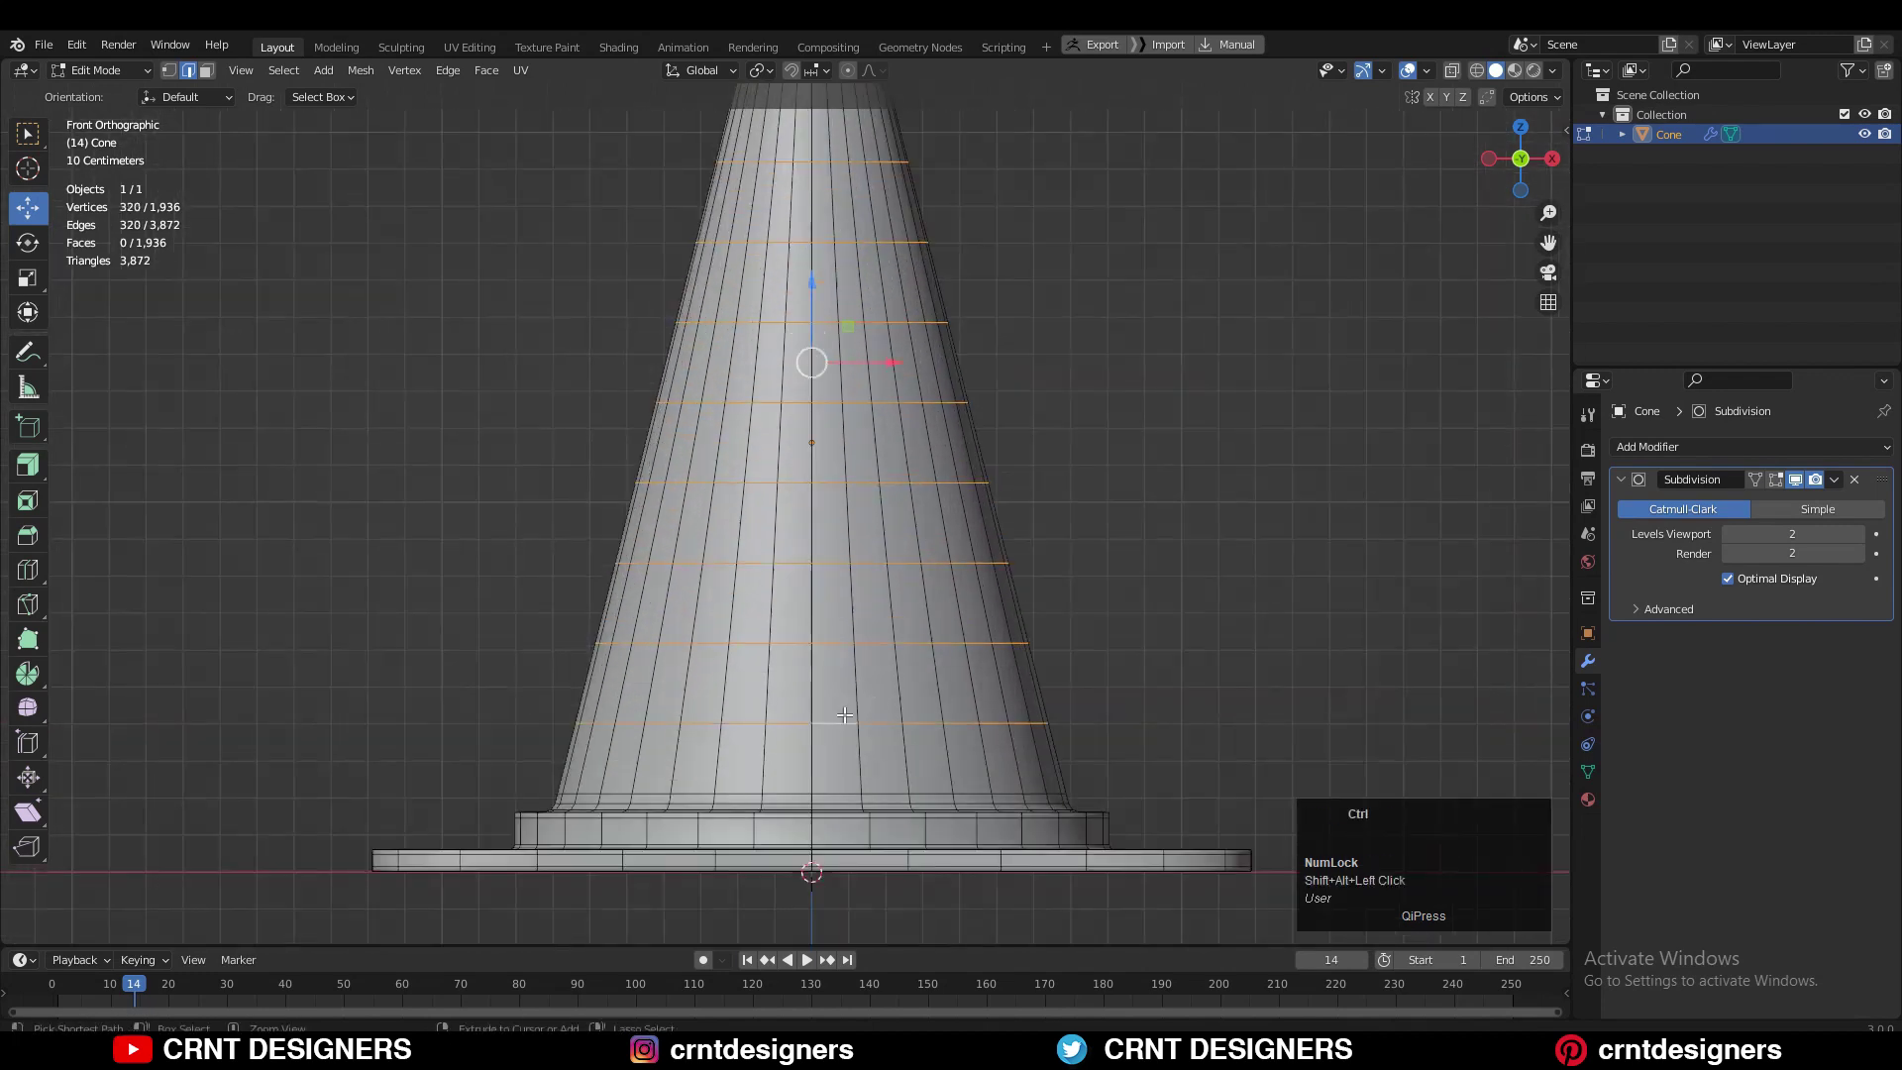
key(ctrl+x)
Add 4 evenly spaced edge loops along the cone's outer wall without sliding them
key(ctrl+r)
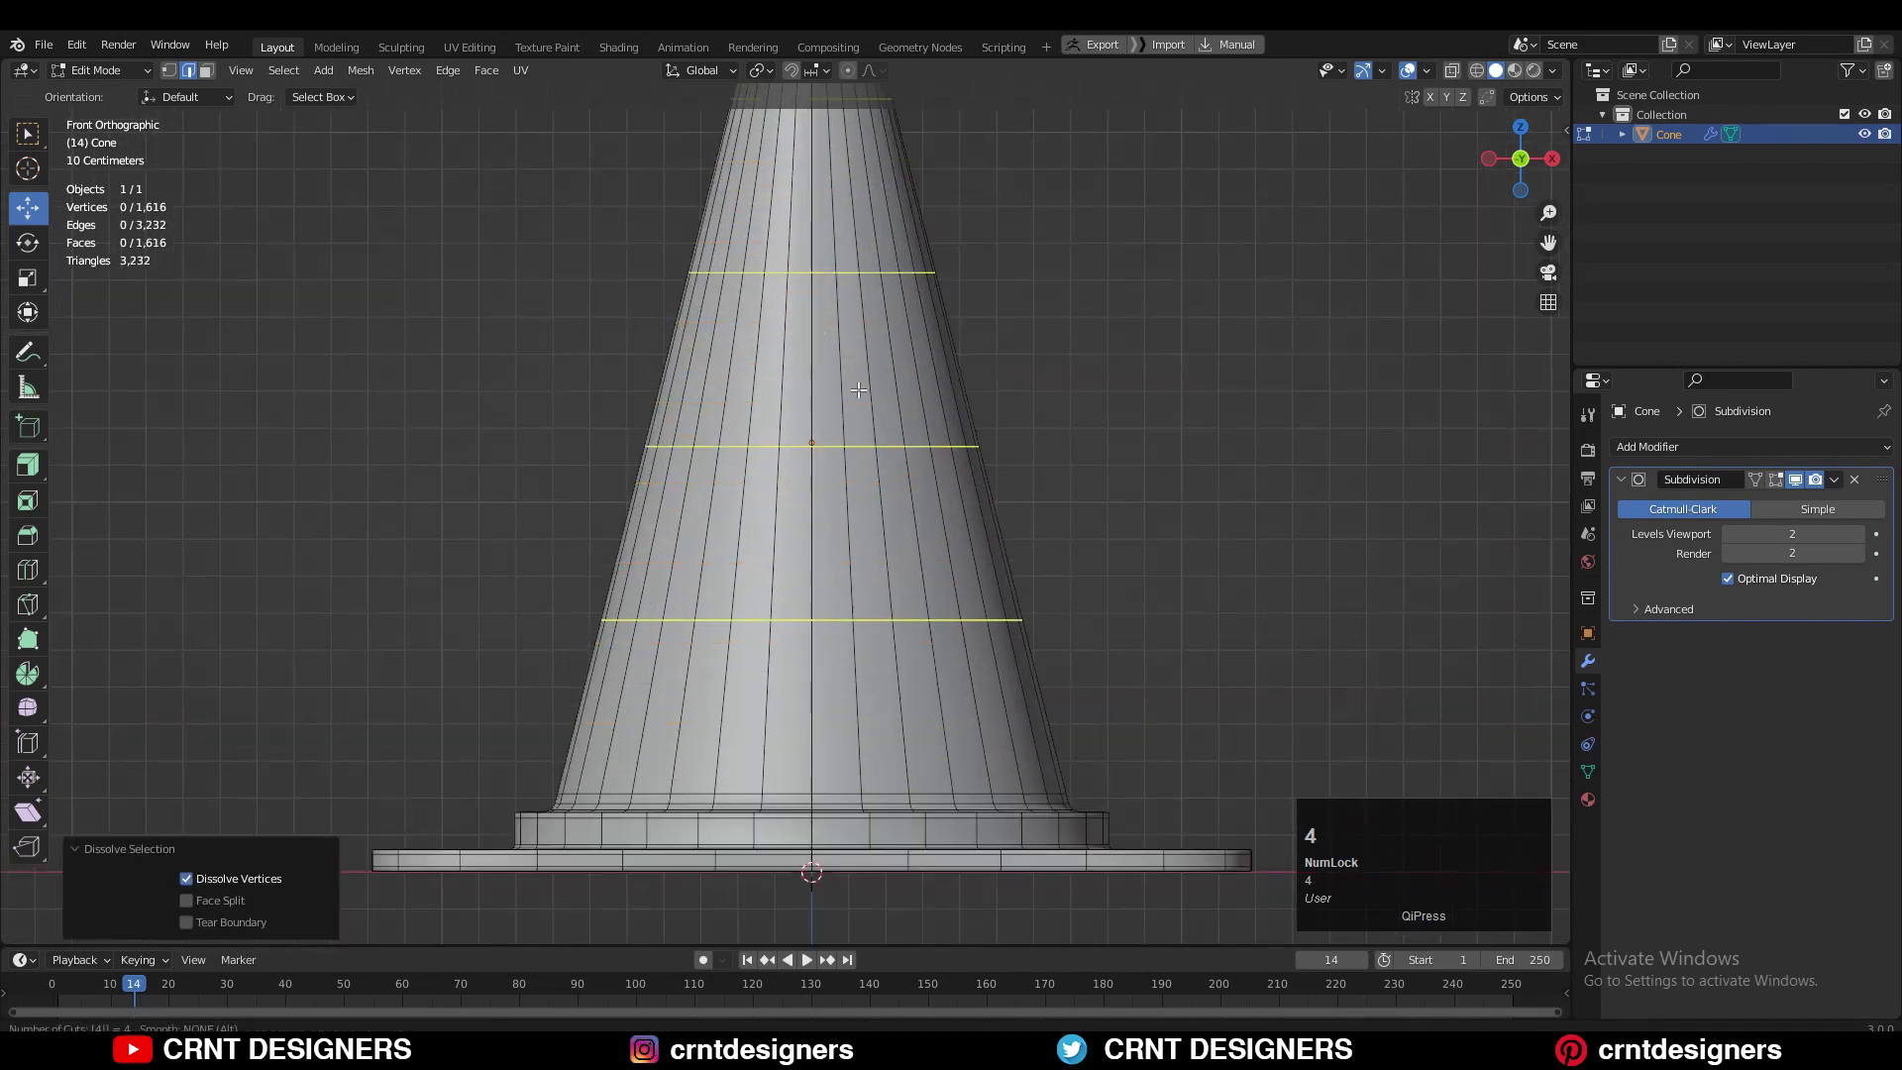
click(859, 391)
right_click(859, 390)
scroll(926, 352, down, 2)
shift+middle_drag(989, 232, 977, 383)
click(977, 382)
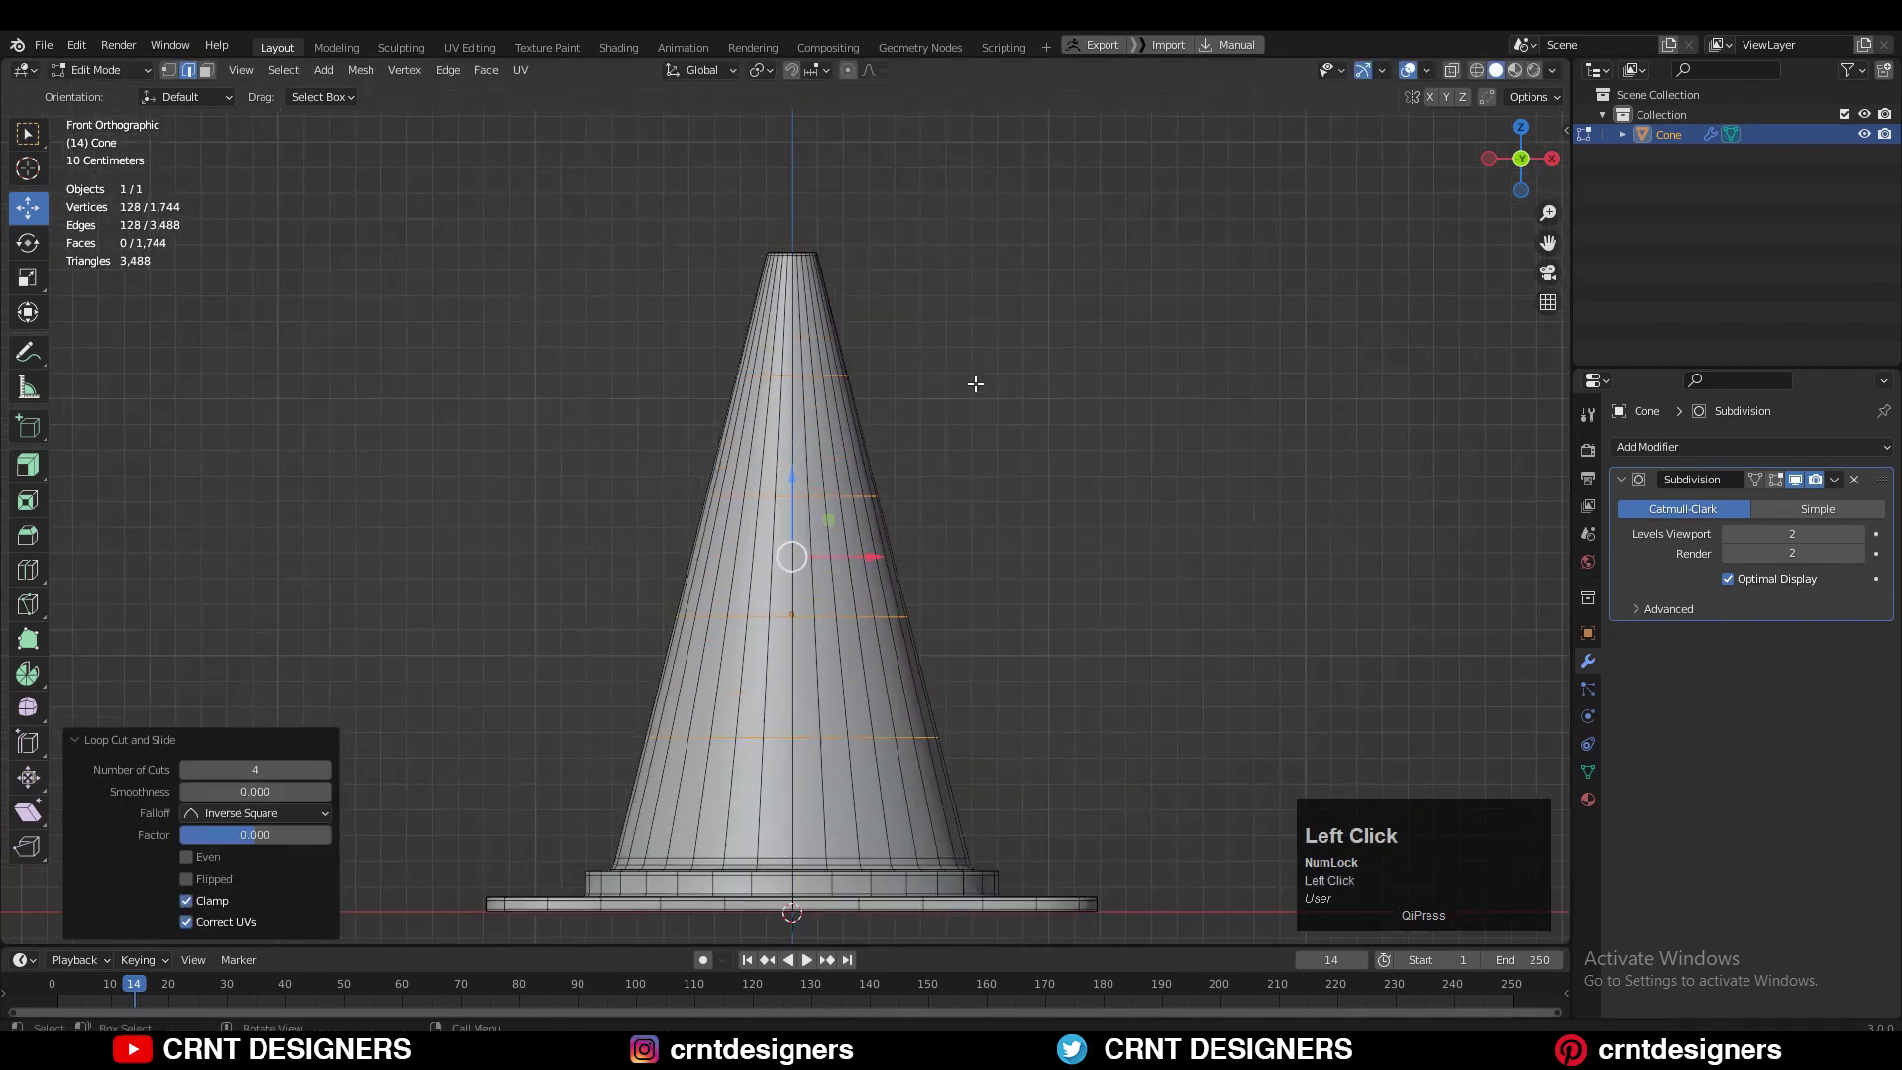
Dissolve the evenly spaced edge loops on the cone's inner wall and add 4 evenly spaced loops in their place
key(3)
alt+shift+click(823, 665)
middle_drag(822, 665, 1031, 131)
scroll(921, 451, up, 3)
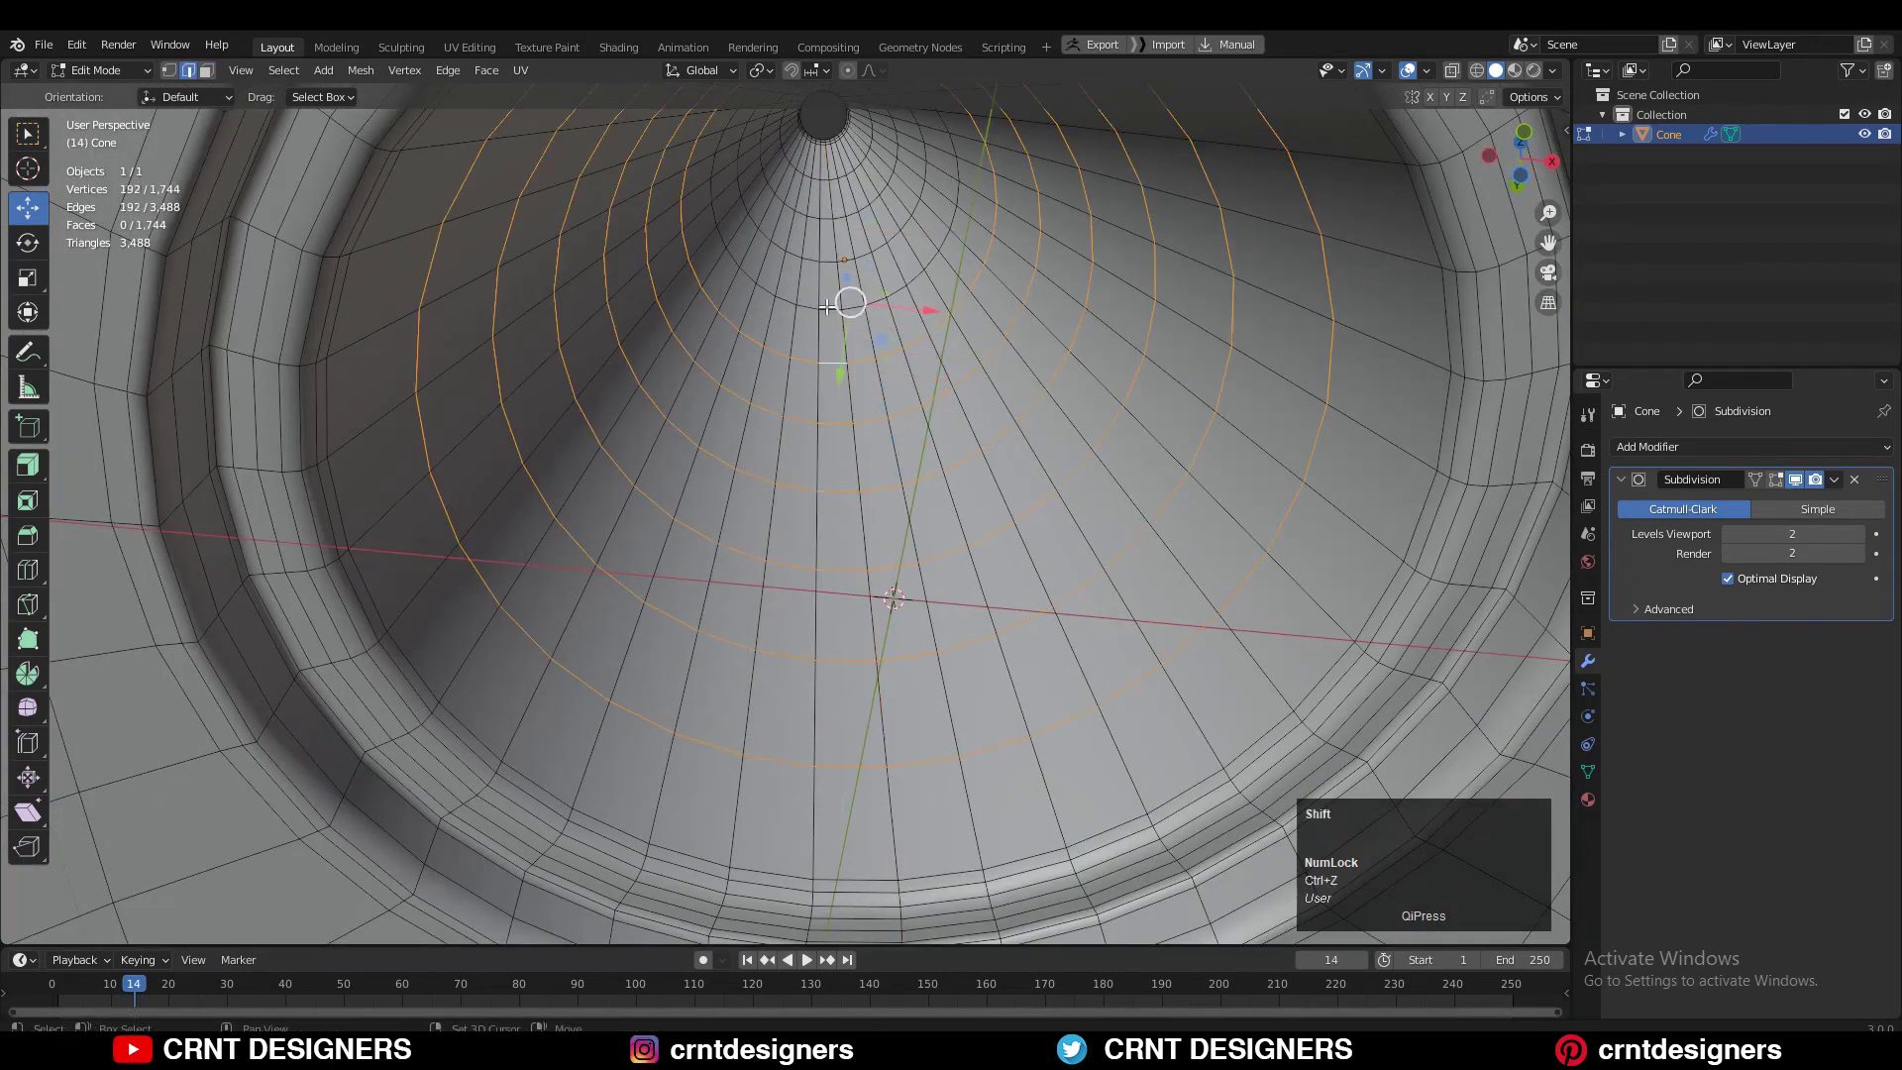
key(ctrl+x)
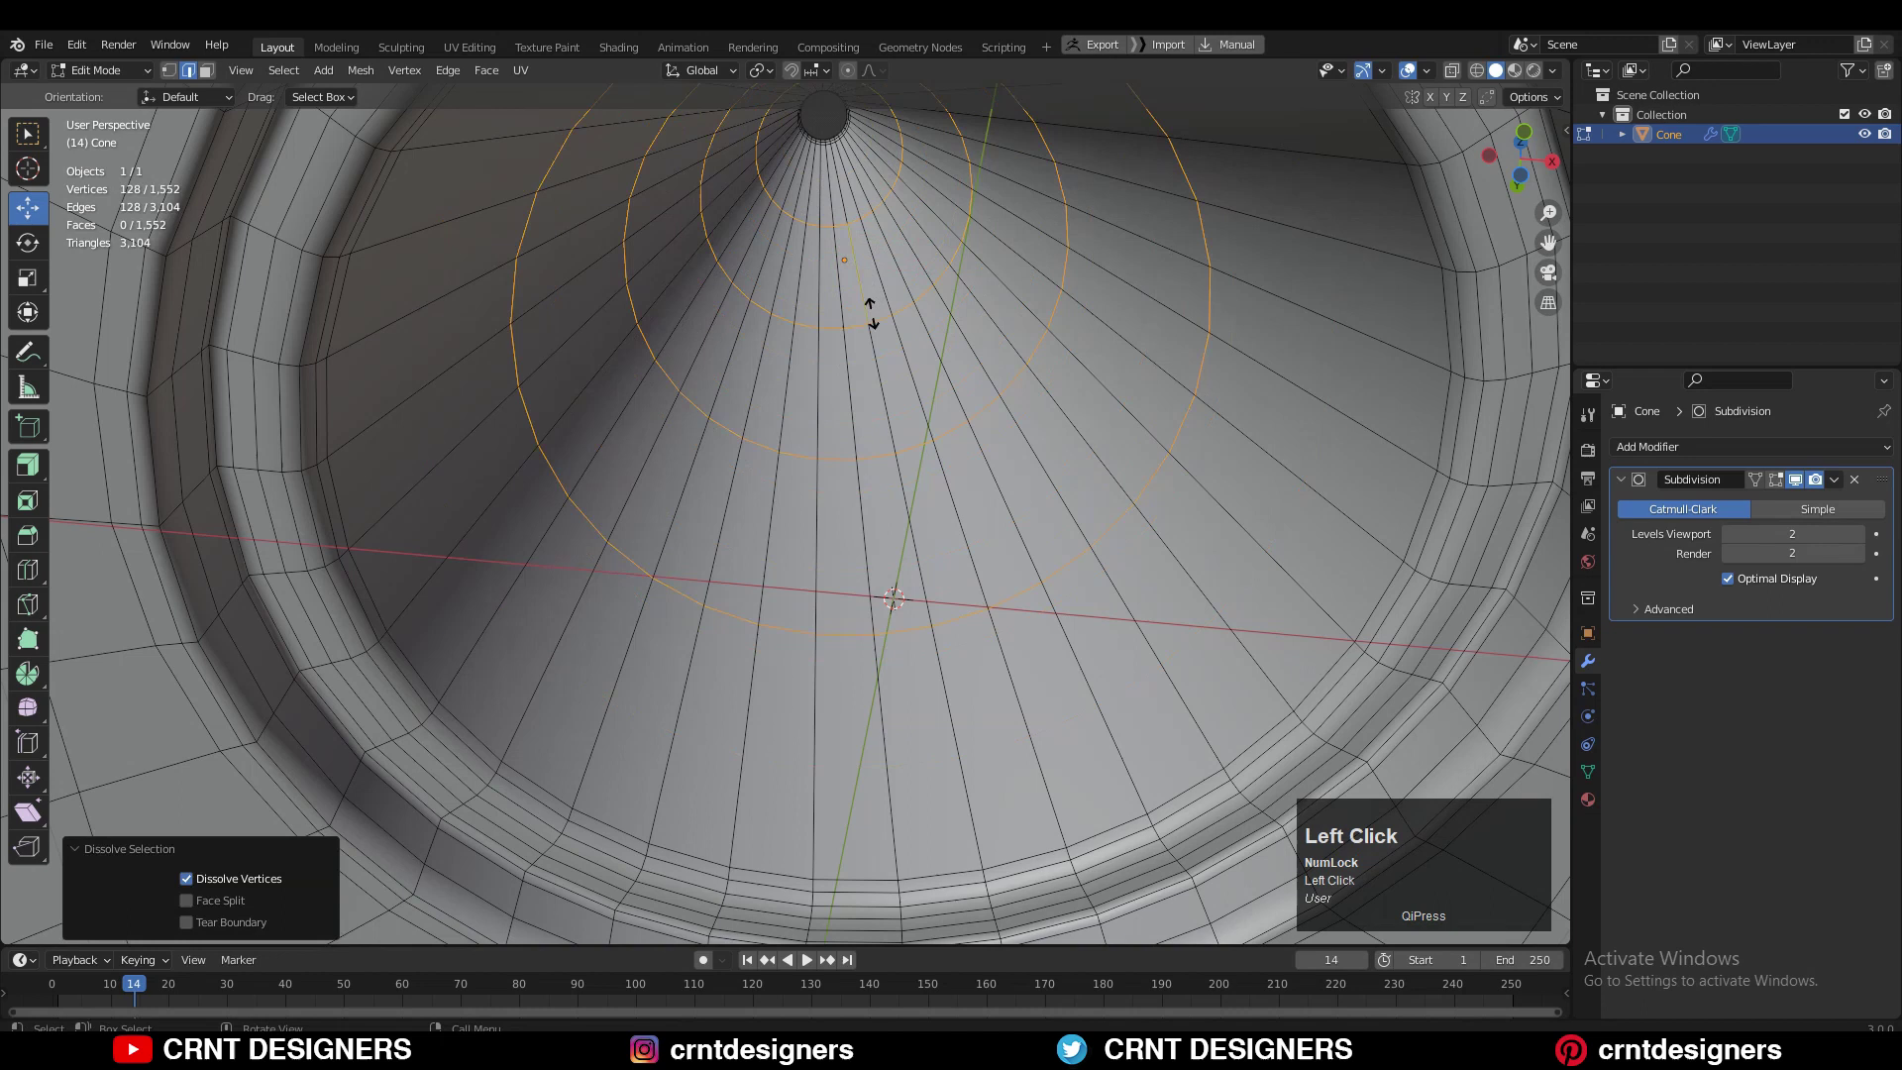
Return to Object Mode, deselect the cone and save the file again
key(Tab)
scroll(1056, 717, down, 5)
middle_drag(872, 313, 853, 607)
click(935, 433)
key(ctrl+s)
scroll(801, 455, up, 4)
Switch to the UV Editing workspace and set the mesh selection to edges
click(470, 47)
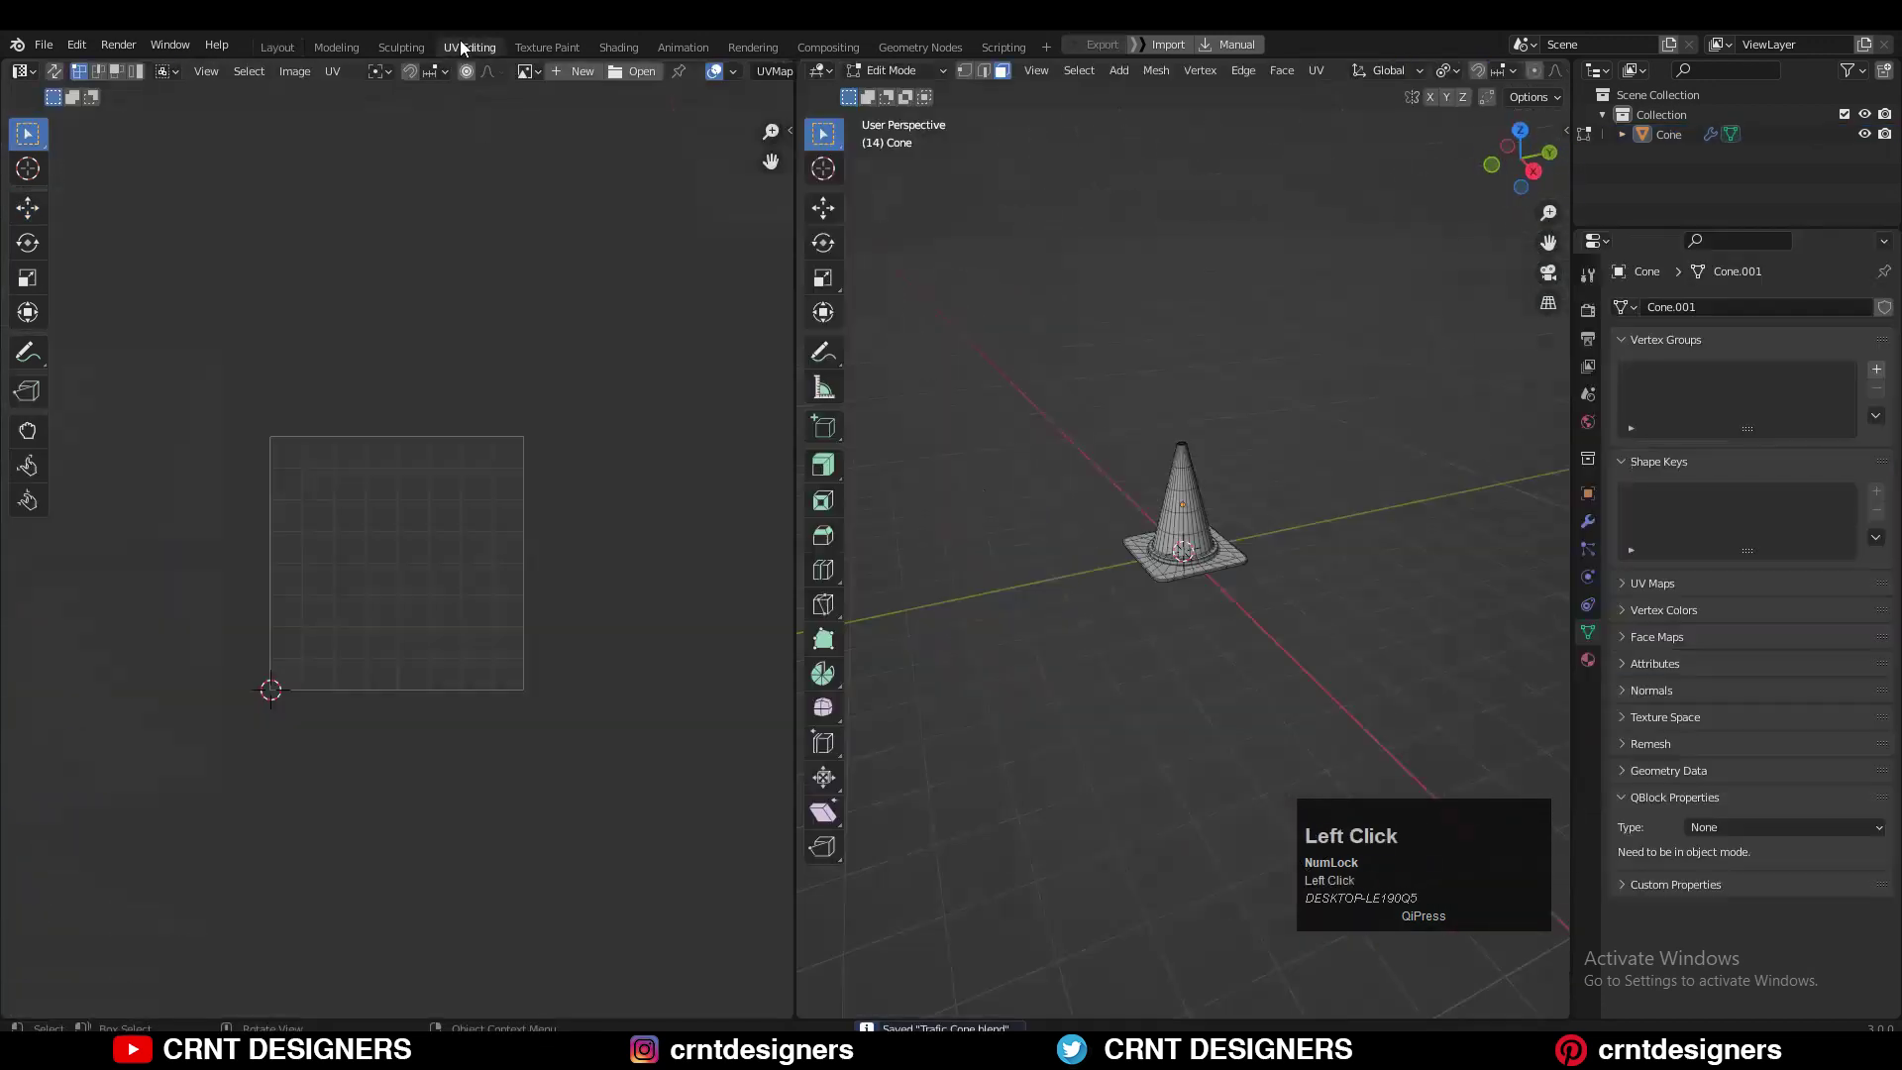
scroll(1186, 598, up, 8)
middle_drag(1186, 599, 1209, 392)
key(2)
Mark the edge loop where the cone's foot meets the top of the collar as a seam
scroll(1201, 334, down, 8)
middle_drag(1201, 634, 1218, 416)
shift+scroll(1238, 594, up, 2)
scroll(1209, 614, up, 4)
scroll(1240, 347, up, 3)
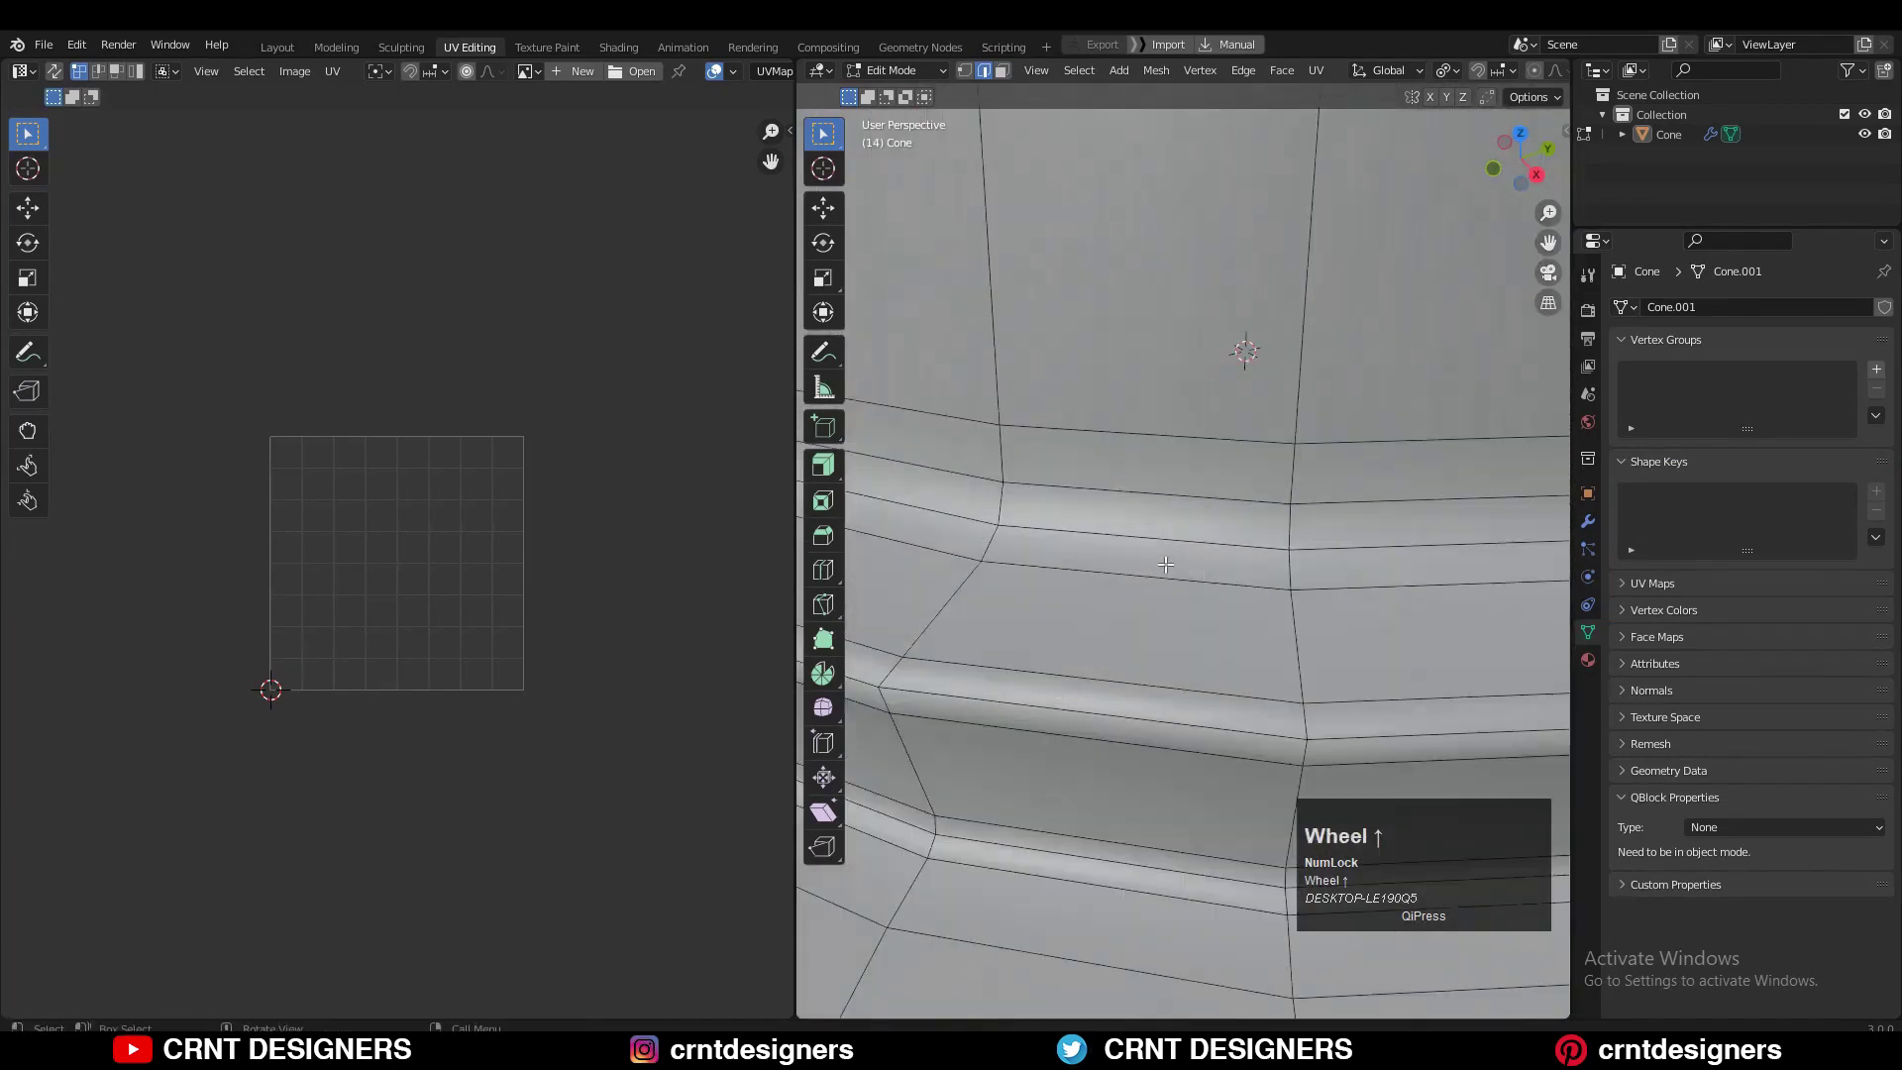
alt+shift+click(1149, 615)
middle_drag(1150, 532, 1198, 684)
ctrl+middle_drag(1199, 684, 1179, 630)
alt+shift+click(1097, 603)
scroll(1097, 603, down, 5)
key(ctrl+e)
click(1174, 814)
Mark the edge loop where the foot of the collar meets the top of the base as a seam
middle_drag(1175, 814, 1149, 738)
scroll(1149, 694, up, 4)
alt+click(1142, 540)
middle_drag(1142, 540, 1138, 645)
scroll(1138, 645, up, 2)
alt+click(1106, 547)
shift+middle_drag(1105, 571, 1230, 609)
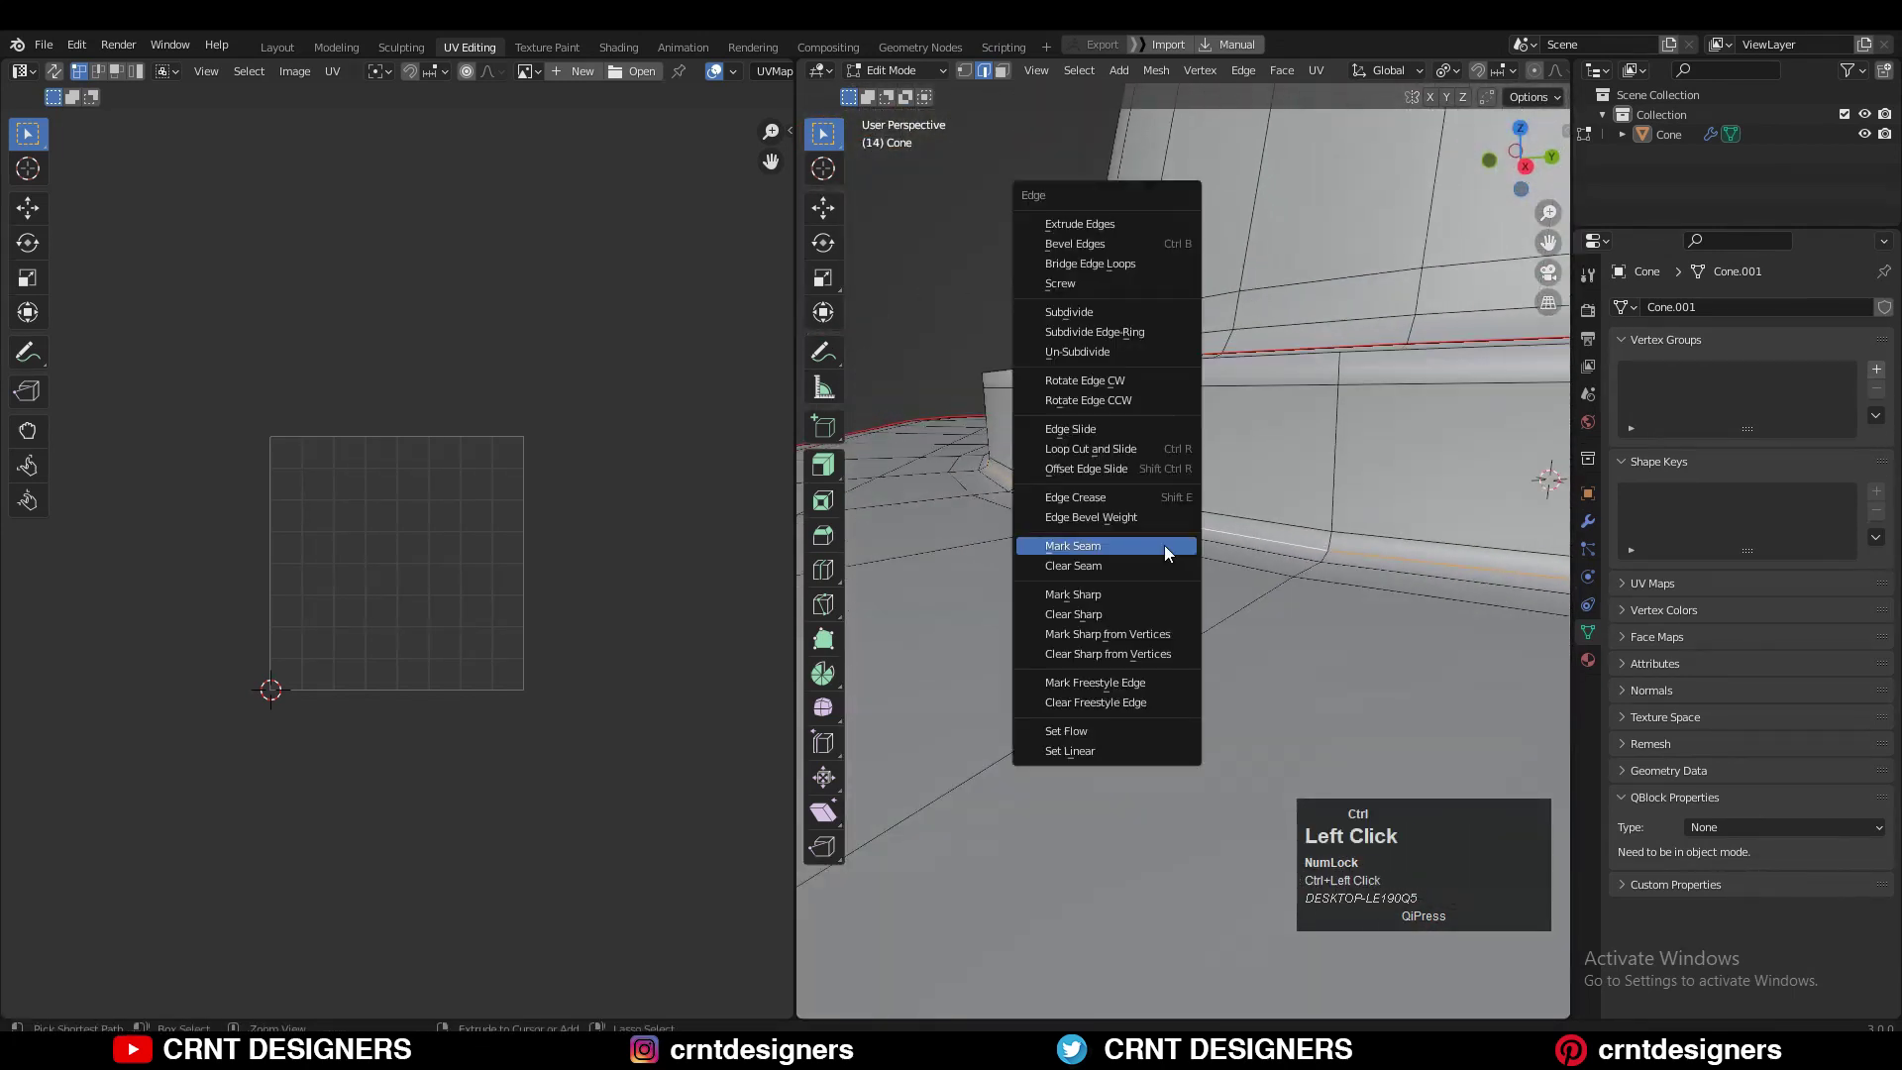
click(1167, 553)
Mark the edge loop around the opening on the underside of the base as a seam
middle_drag(1167, 553, 980, 310)
click(1083, 579)
alt+click(1083, 485)
key(ctrl+e)
click(1083, 484)
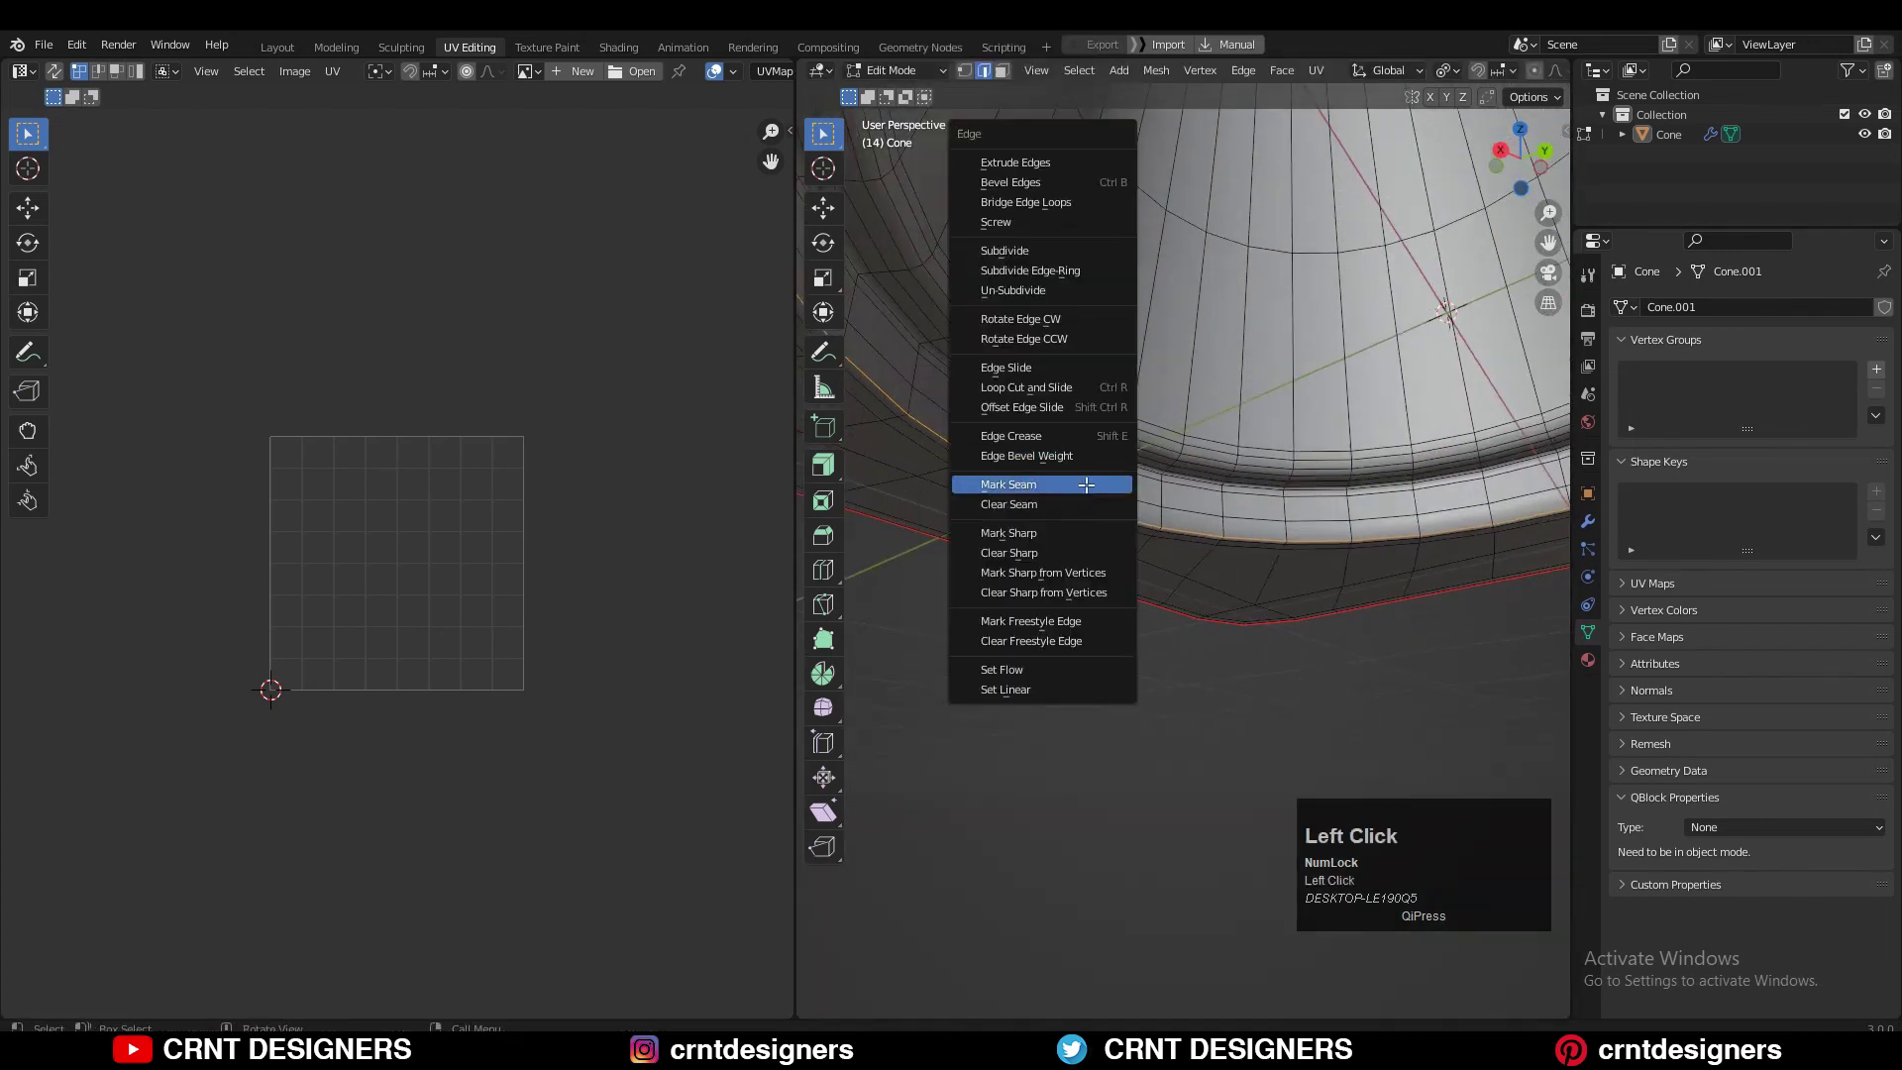
alt+click(1116, 394)
middle_drag(1083, 484, 1165, 476)
scroll(1116, 394, down, 5)
shift+middle_drag(1165, 475, 1078, 571)
scroll(1077, 570, down, 2)
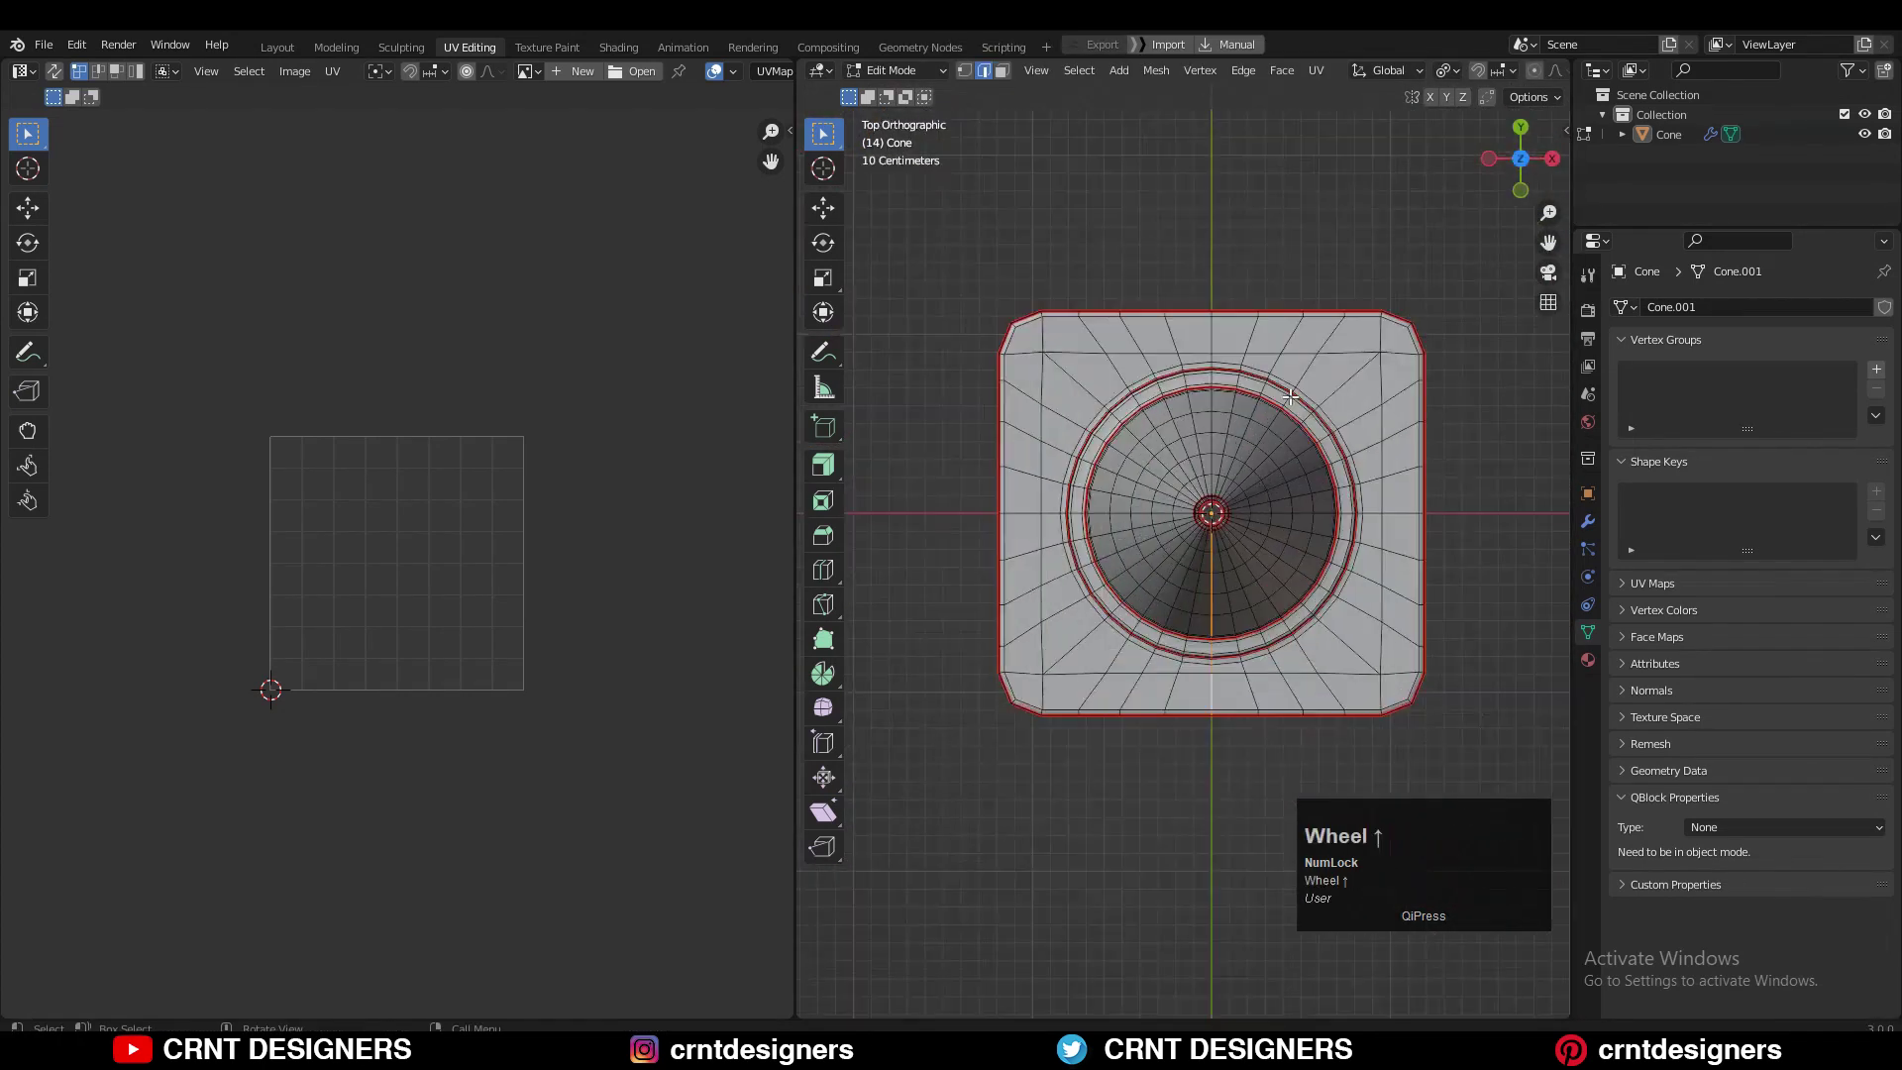
Mark a continuous line of vertical edges down the cone's wall and across the collar as a seam
scroll(1290, 397, up, 2)
middle_drag(1291, 397, 1005, 604)
ctrl+click(1164, 485)
scroll(1005, 605, up, 5)
ctrl+click(1013, 513)
scroll(1013, 513, down, 3)
middle_drag(1050, 683, 1172, 746)
scroll(1178, 540, up, 5)
ctrl+click(1183, 532)
scroll(1197, 675, up, 2)
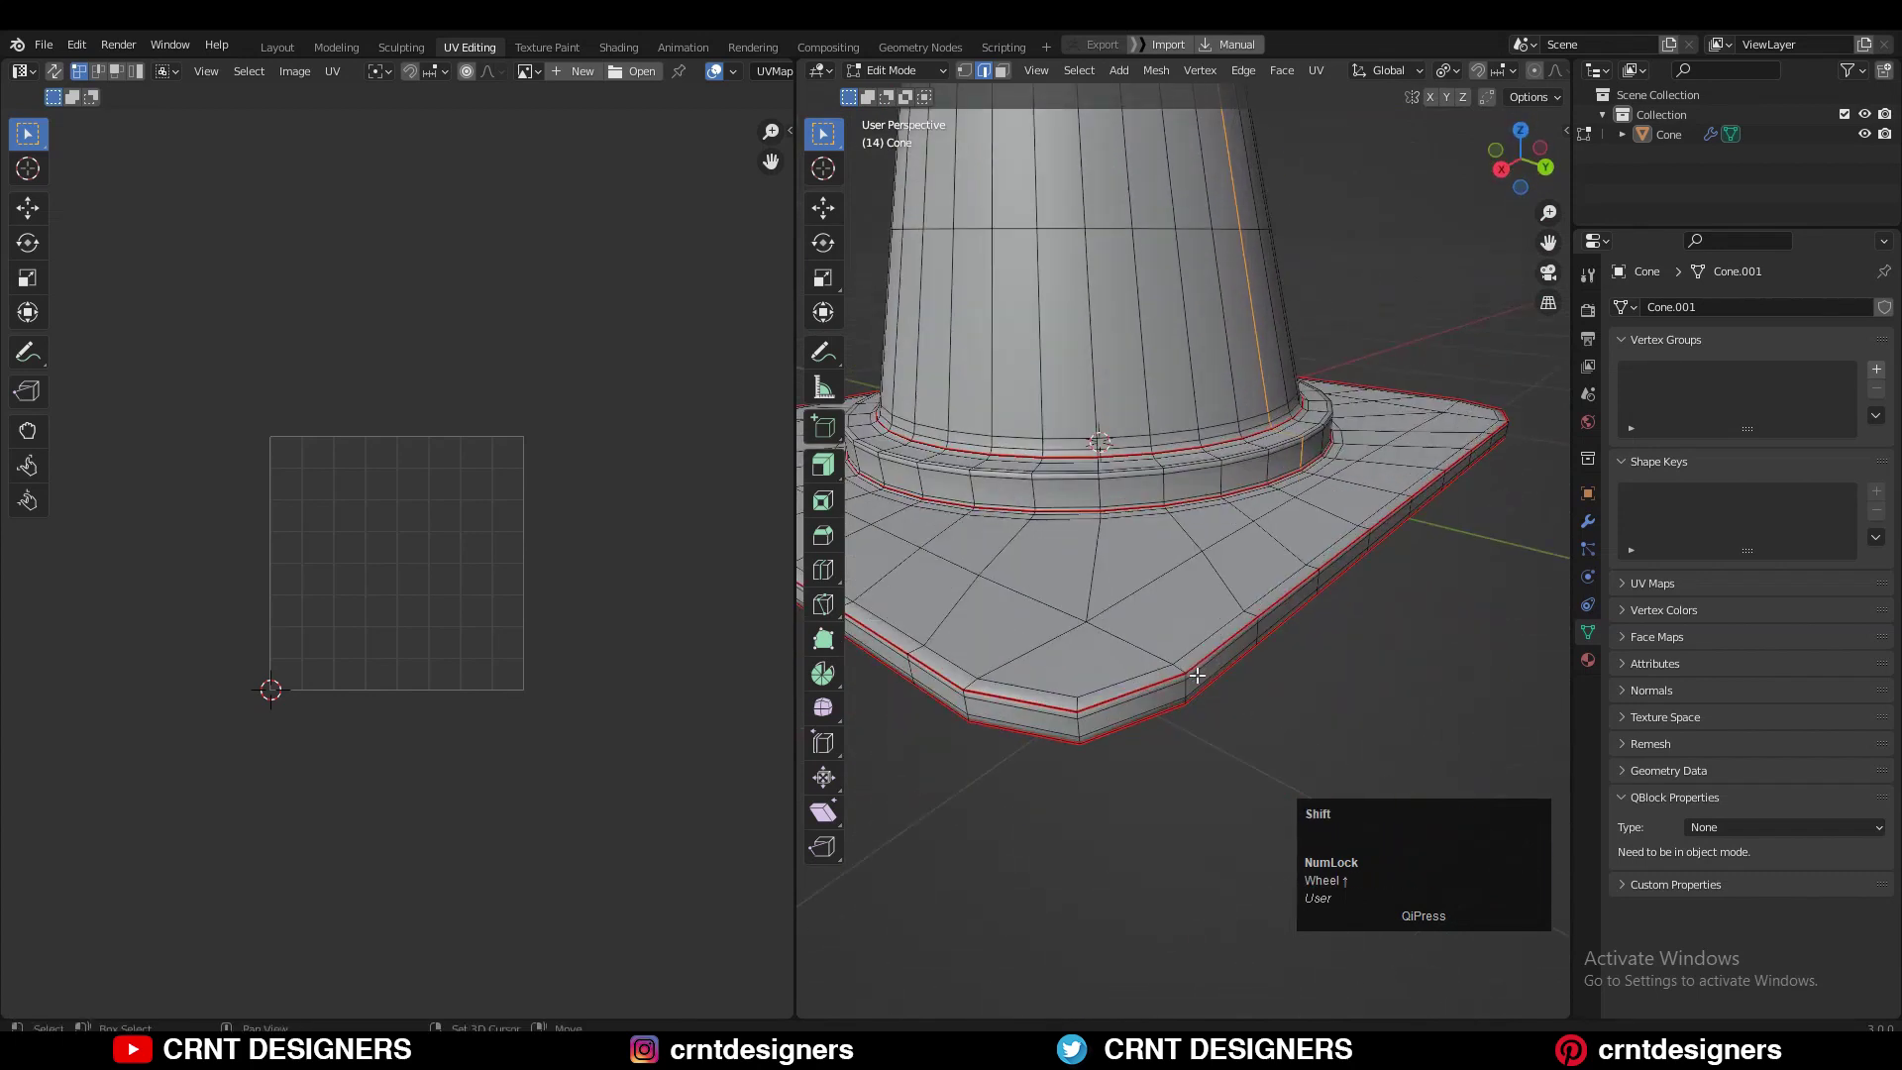
middle_drag(1197, 675, 1139, 607)
key(a)
key(ctrl+z)
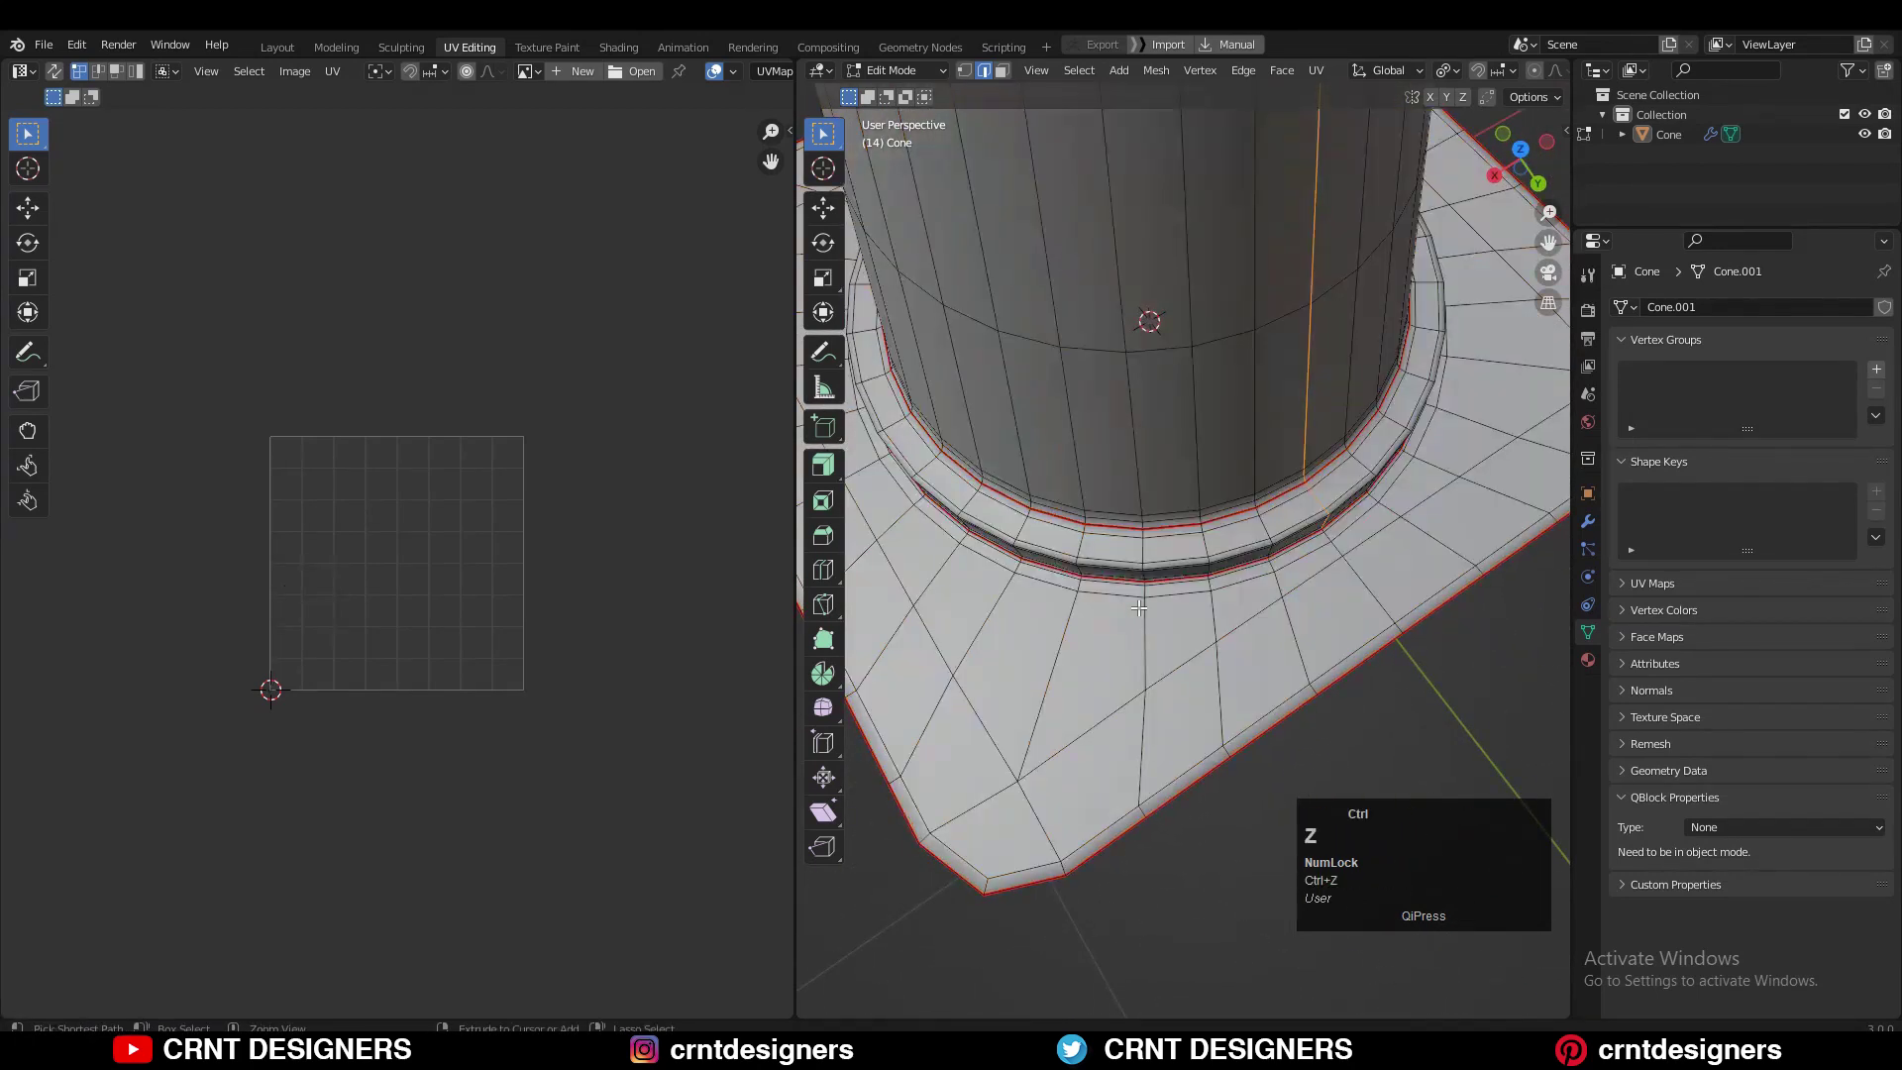
right_click(1139, 607)
click(1137, 616)
Select the whole cone mesh and unwrap it along its marked seams
key(a)
click(1316, 71)
click(1323, 97)
scroll(526, 549, up, 3)
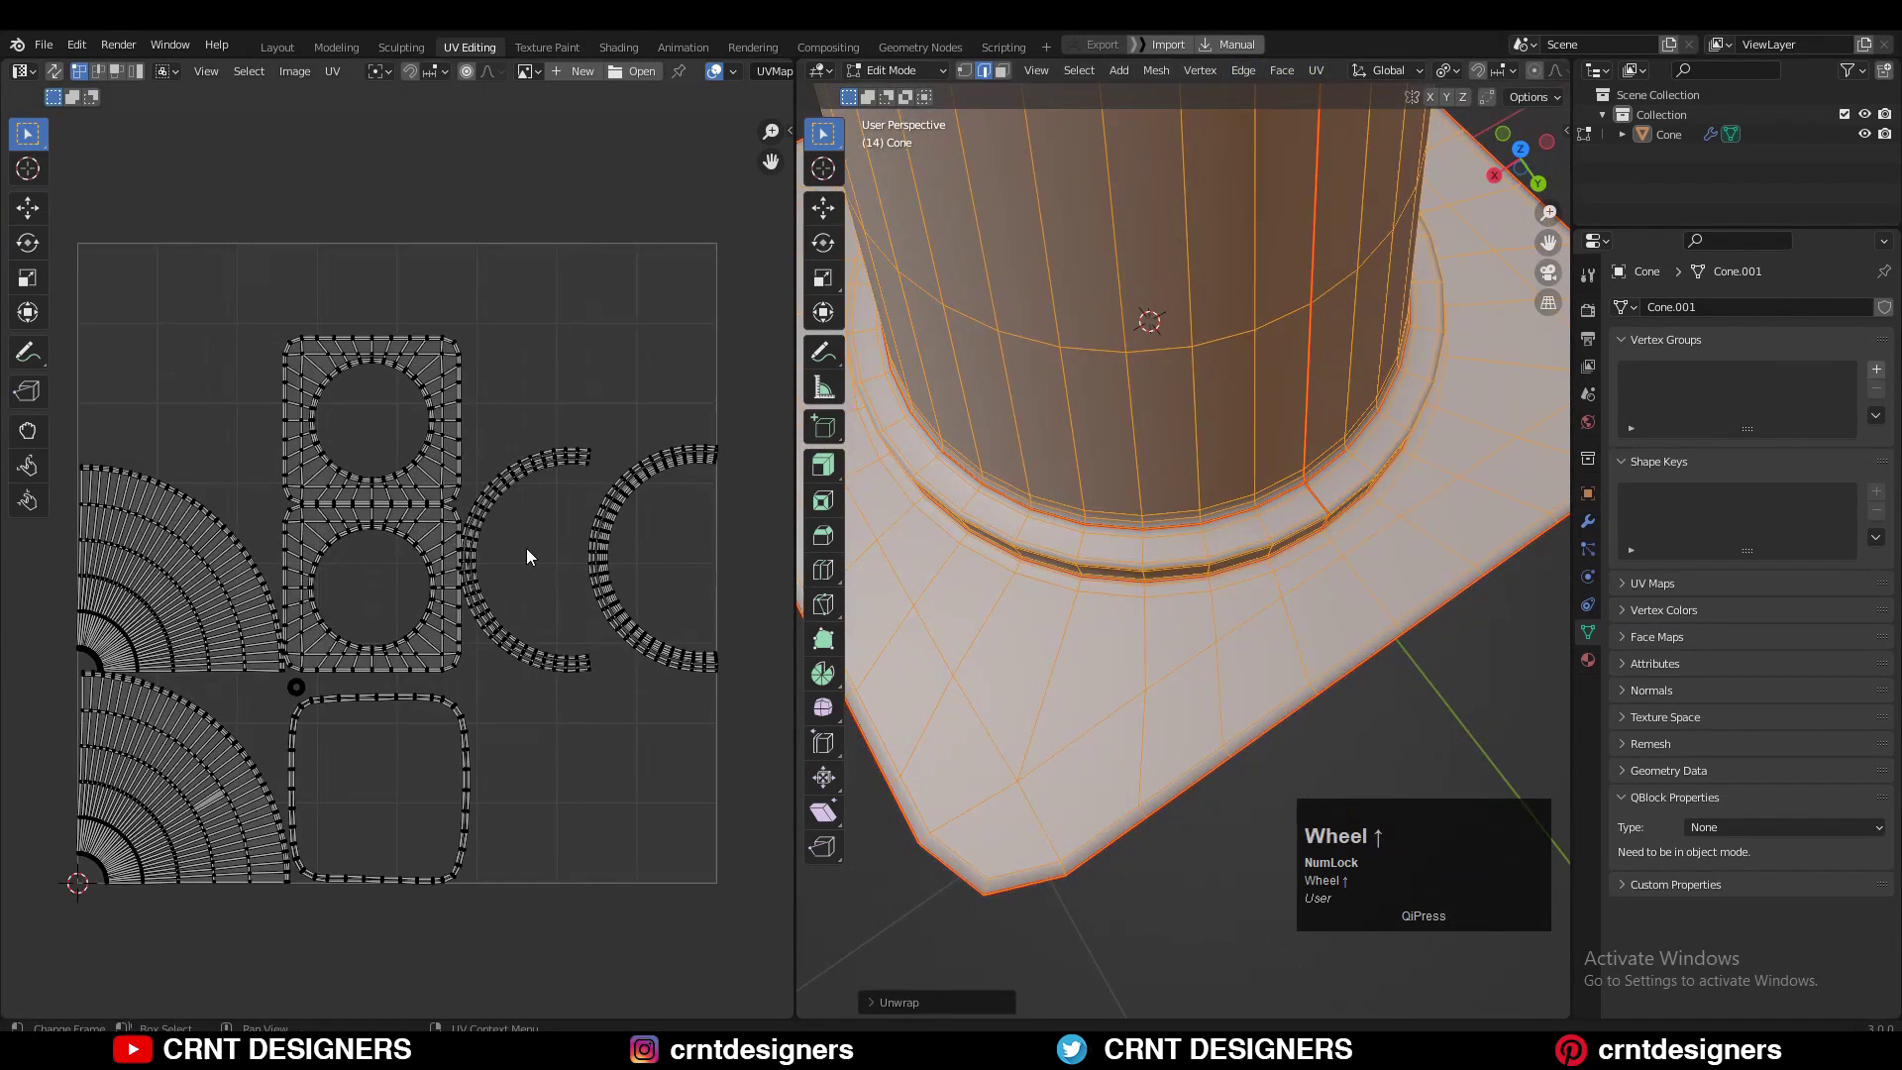
middle_drag(1139, 495, 1114, 445)
scroll(1134, 486, down, 2)
scroll(1134, 486, down, 4)
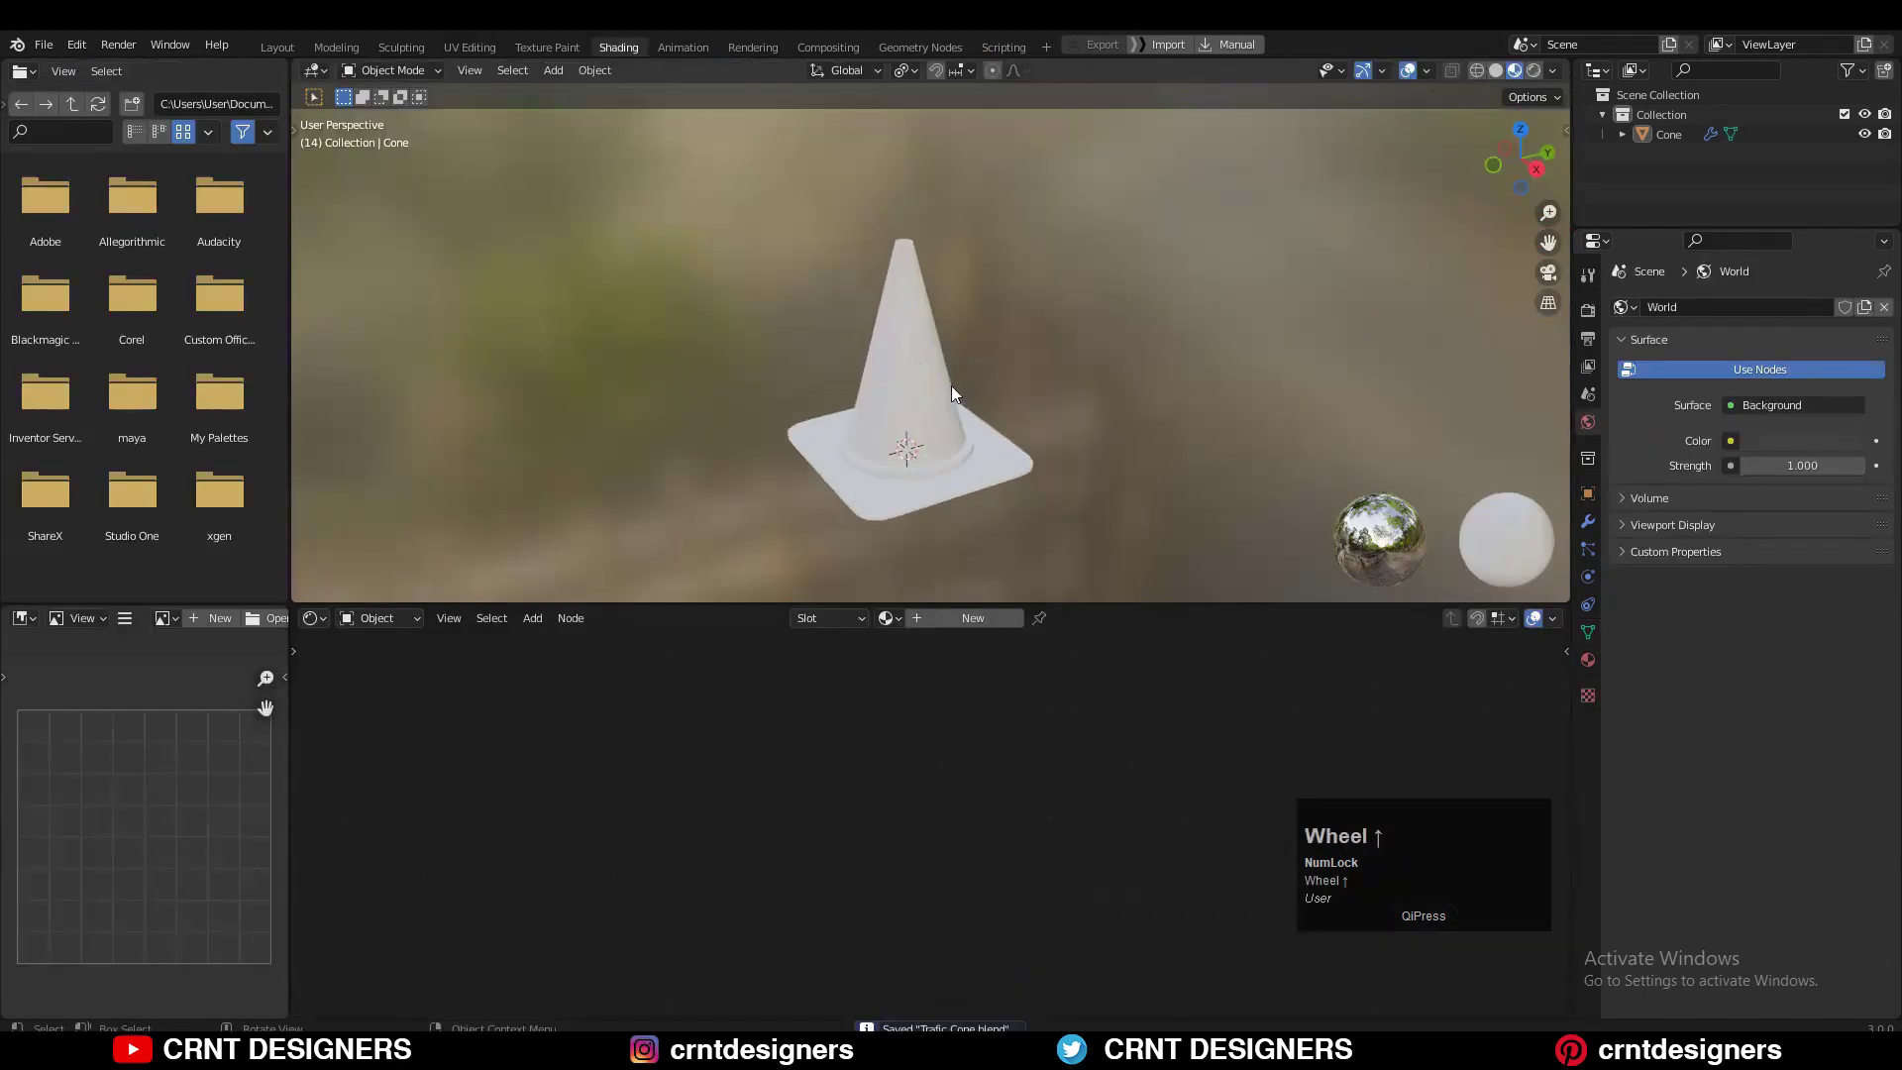
In the Shading workspace, create a cone material with an orange-red base colour of hue 0.008, saturation 1.000 and metallic 0.2
key(Tab)
scroll(951, 394, up, 5)
click(973, 617)
middle_drag(990, 693, 1081, 738)
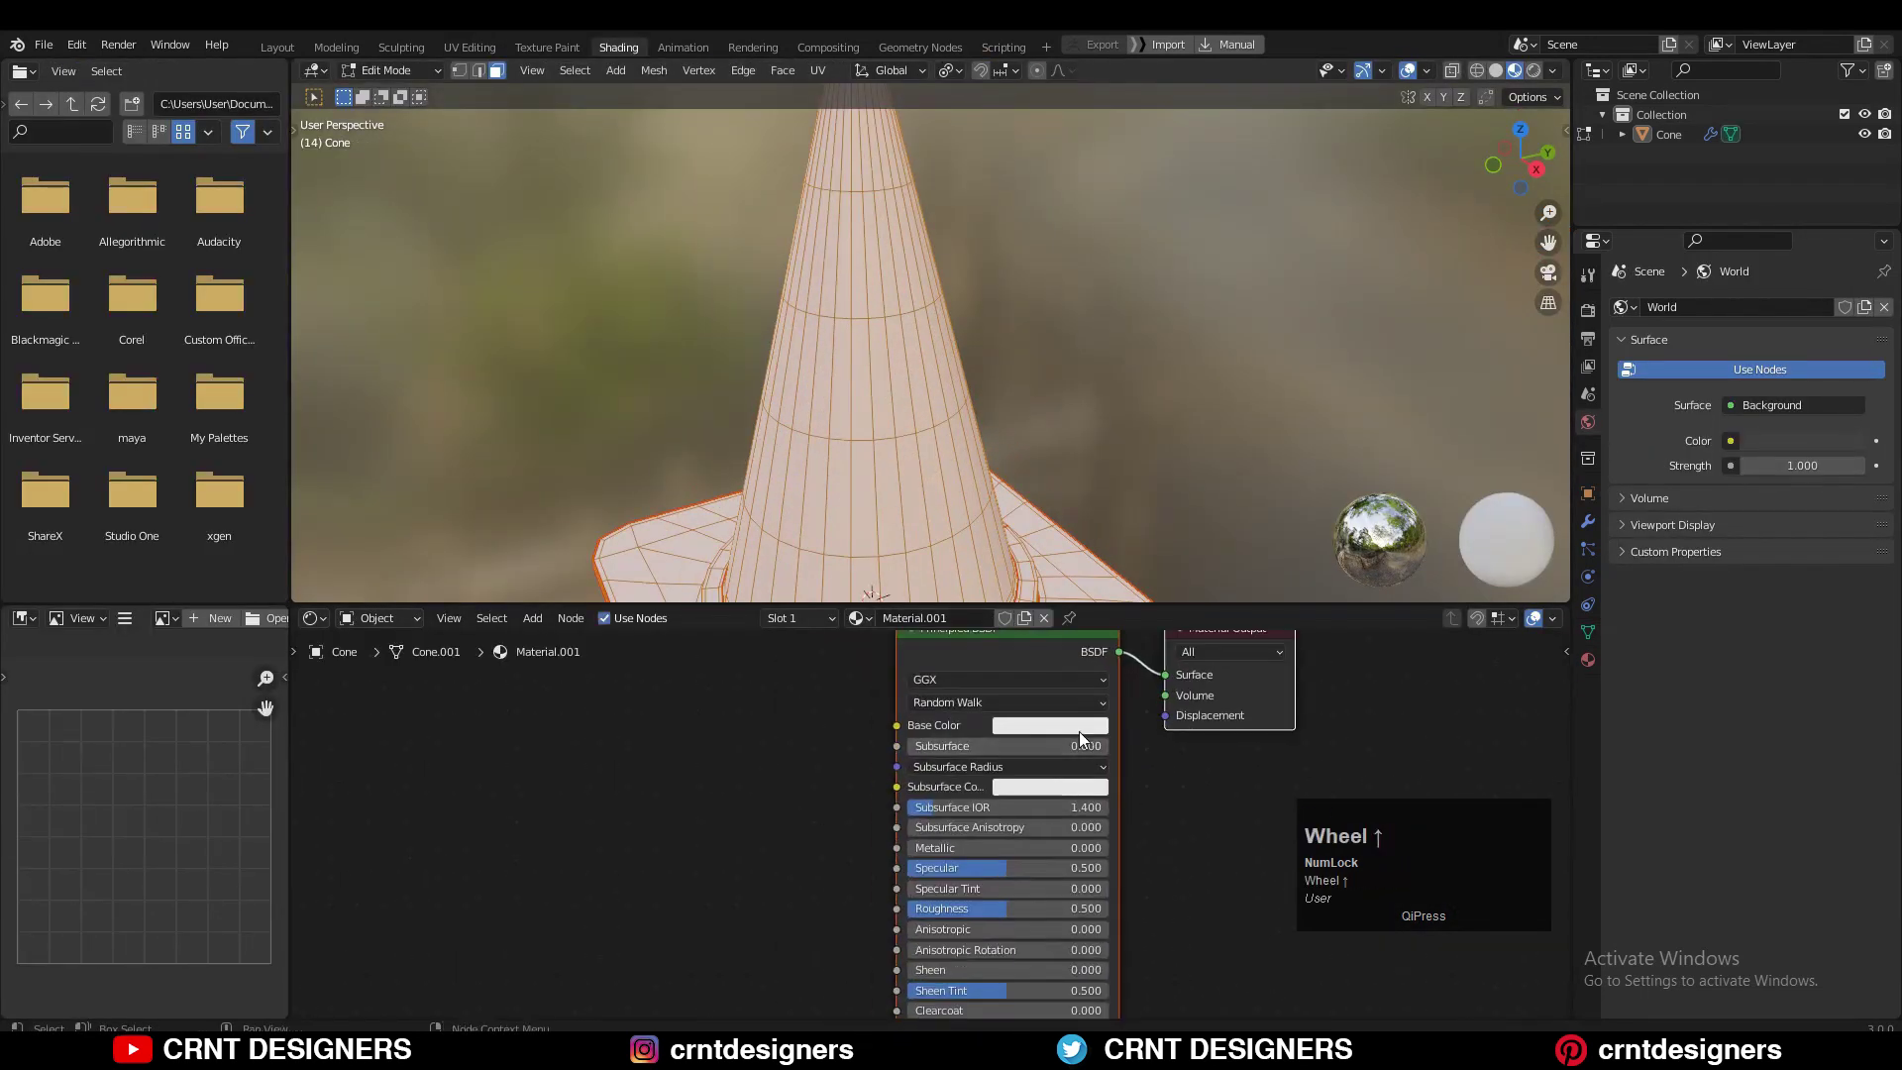
click(1080, 728)
drag(1080, 552, 1079, 587)
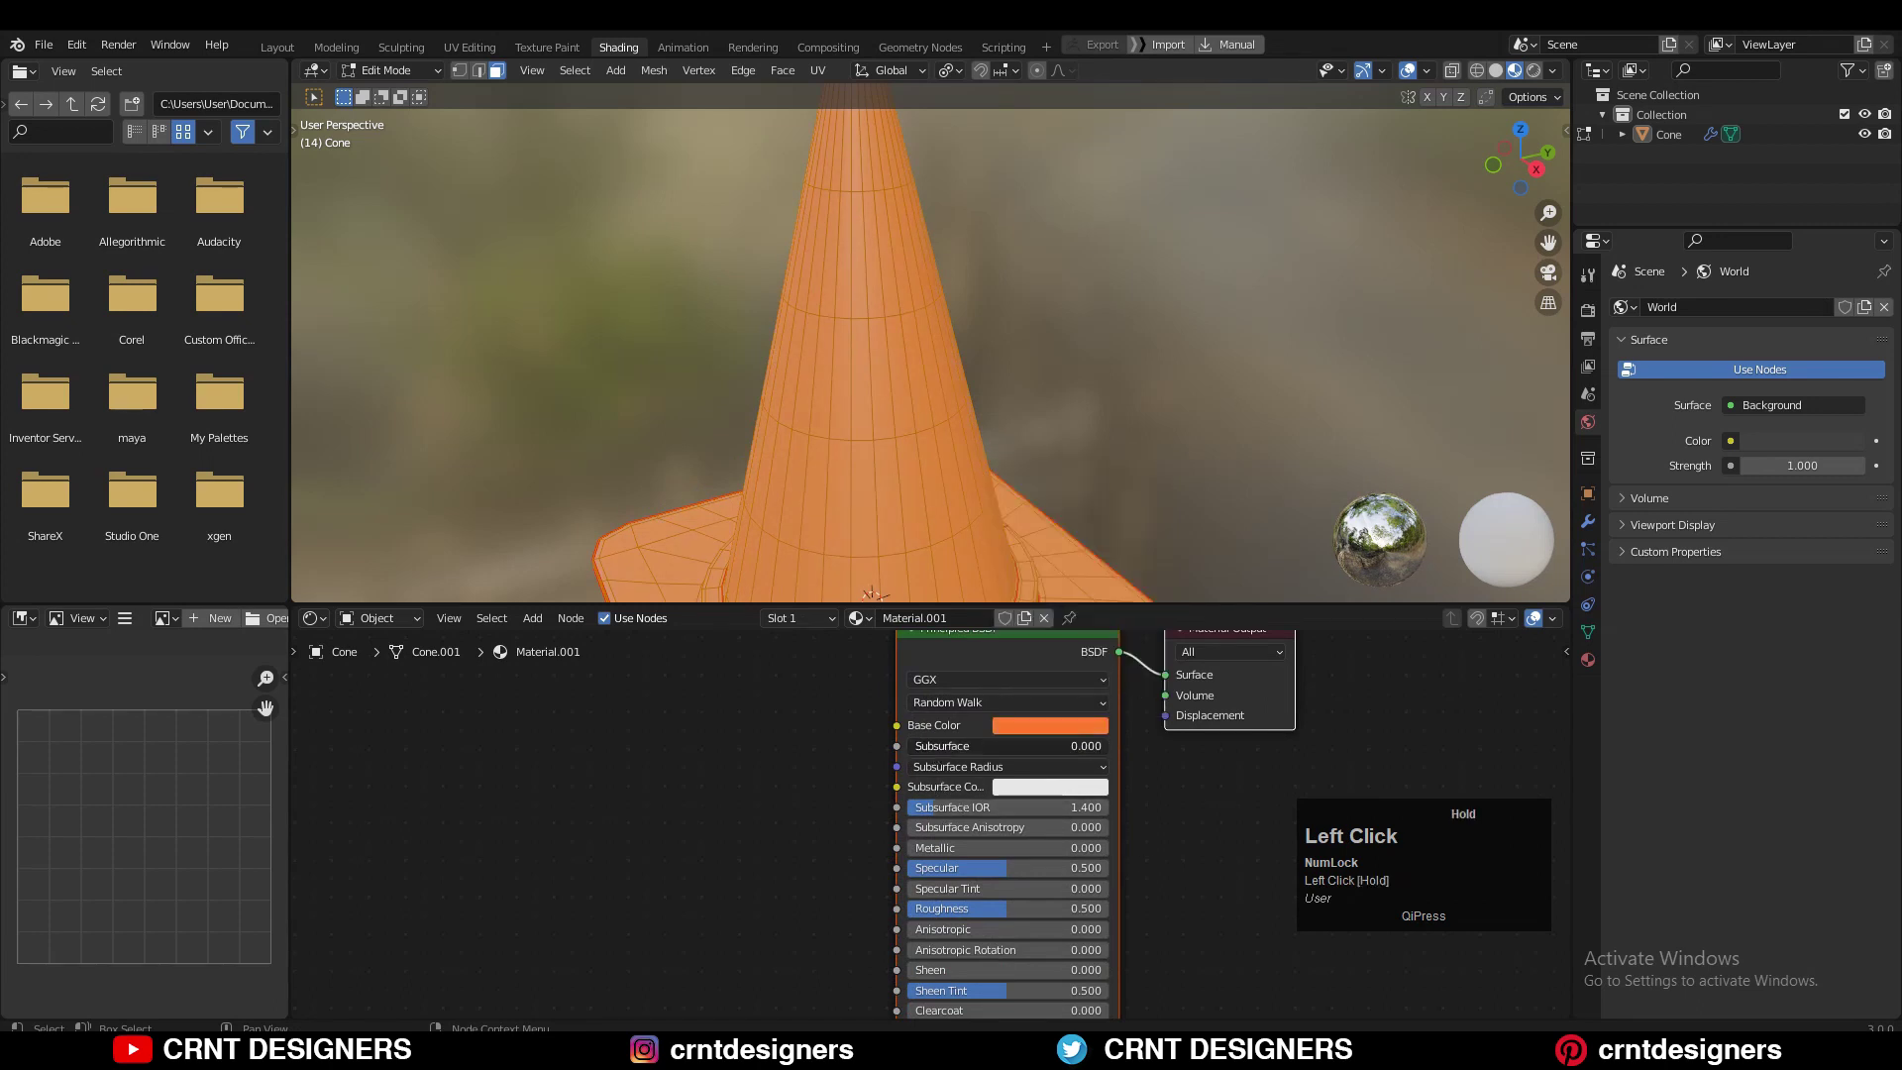
click(1054, 729)
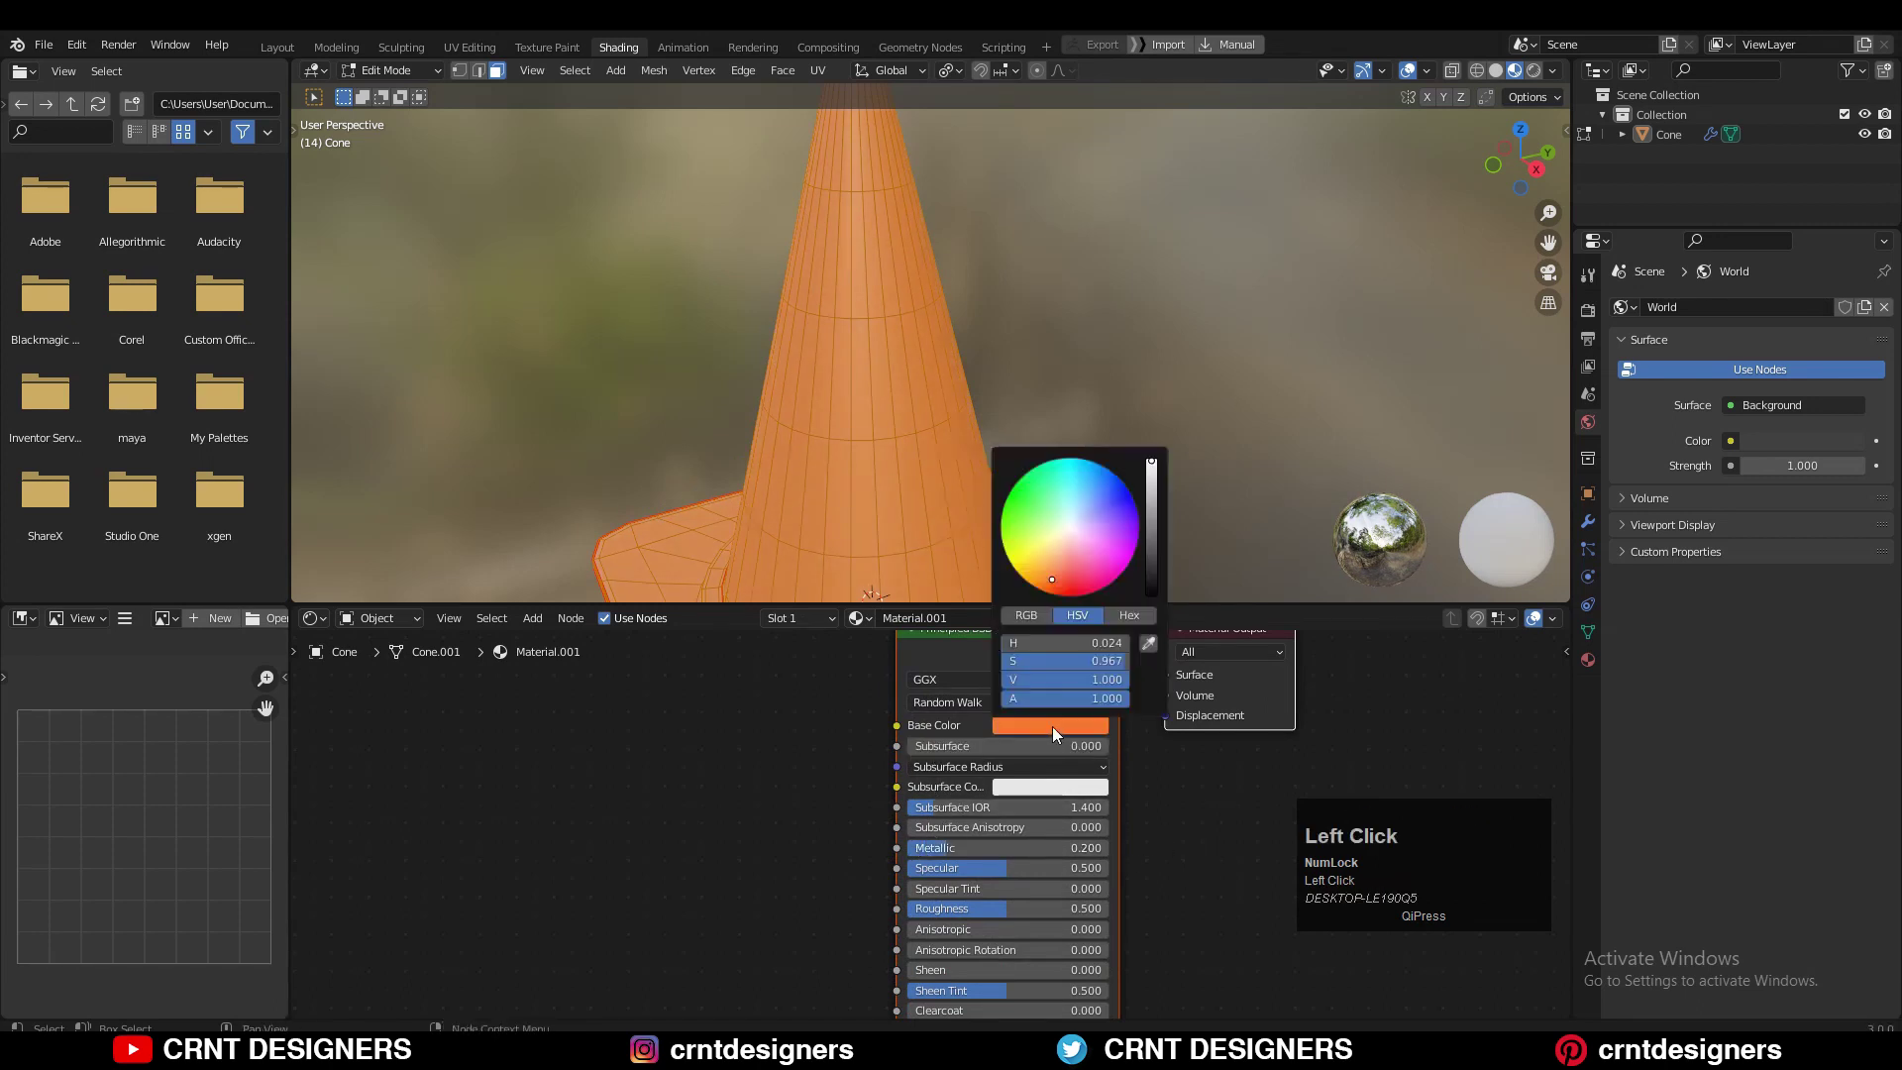
drag(1033, 583, 1045, 591)
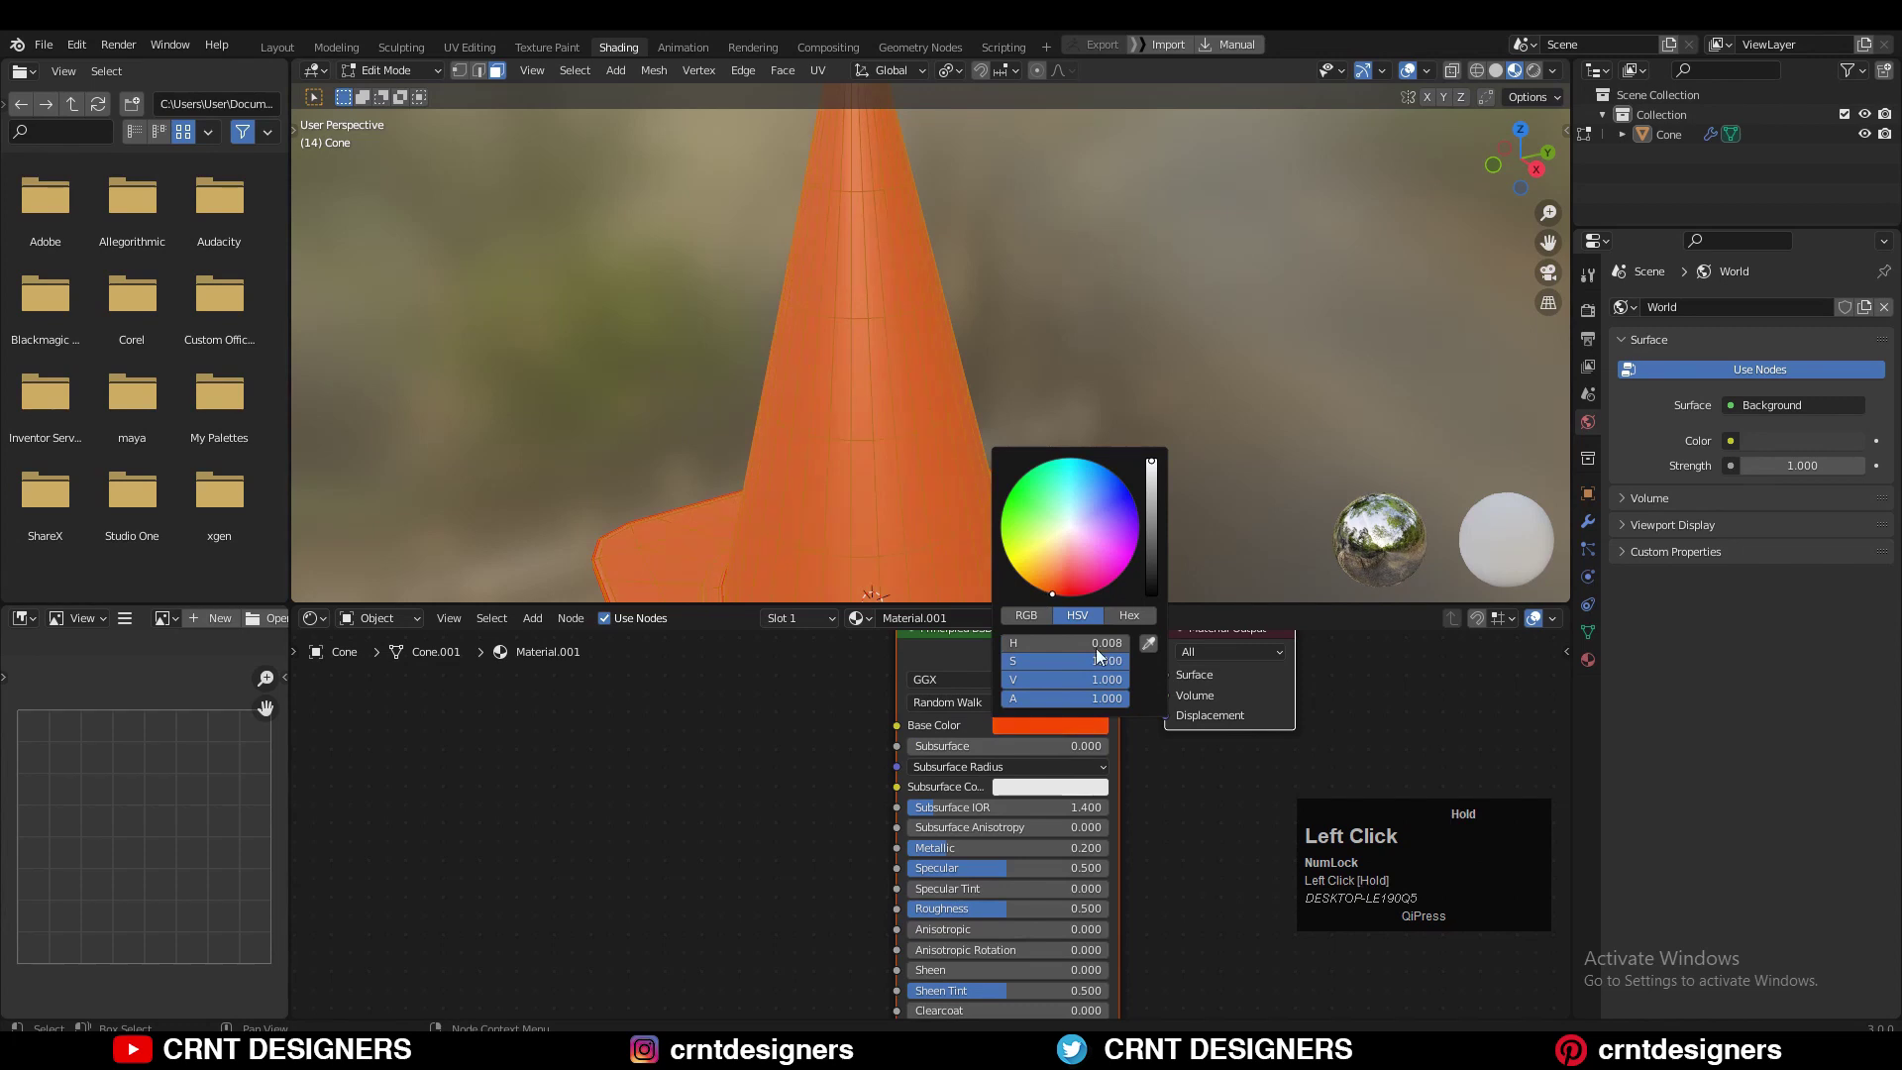
Set the material's roughness to 0.3 and clearcoat to 0.3, then return to Object Mode
scroll(946, 837, down, 5)
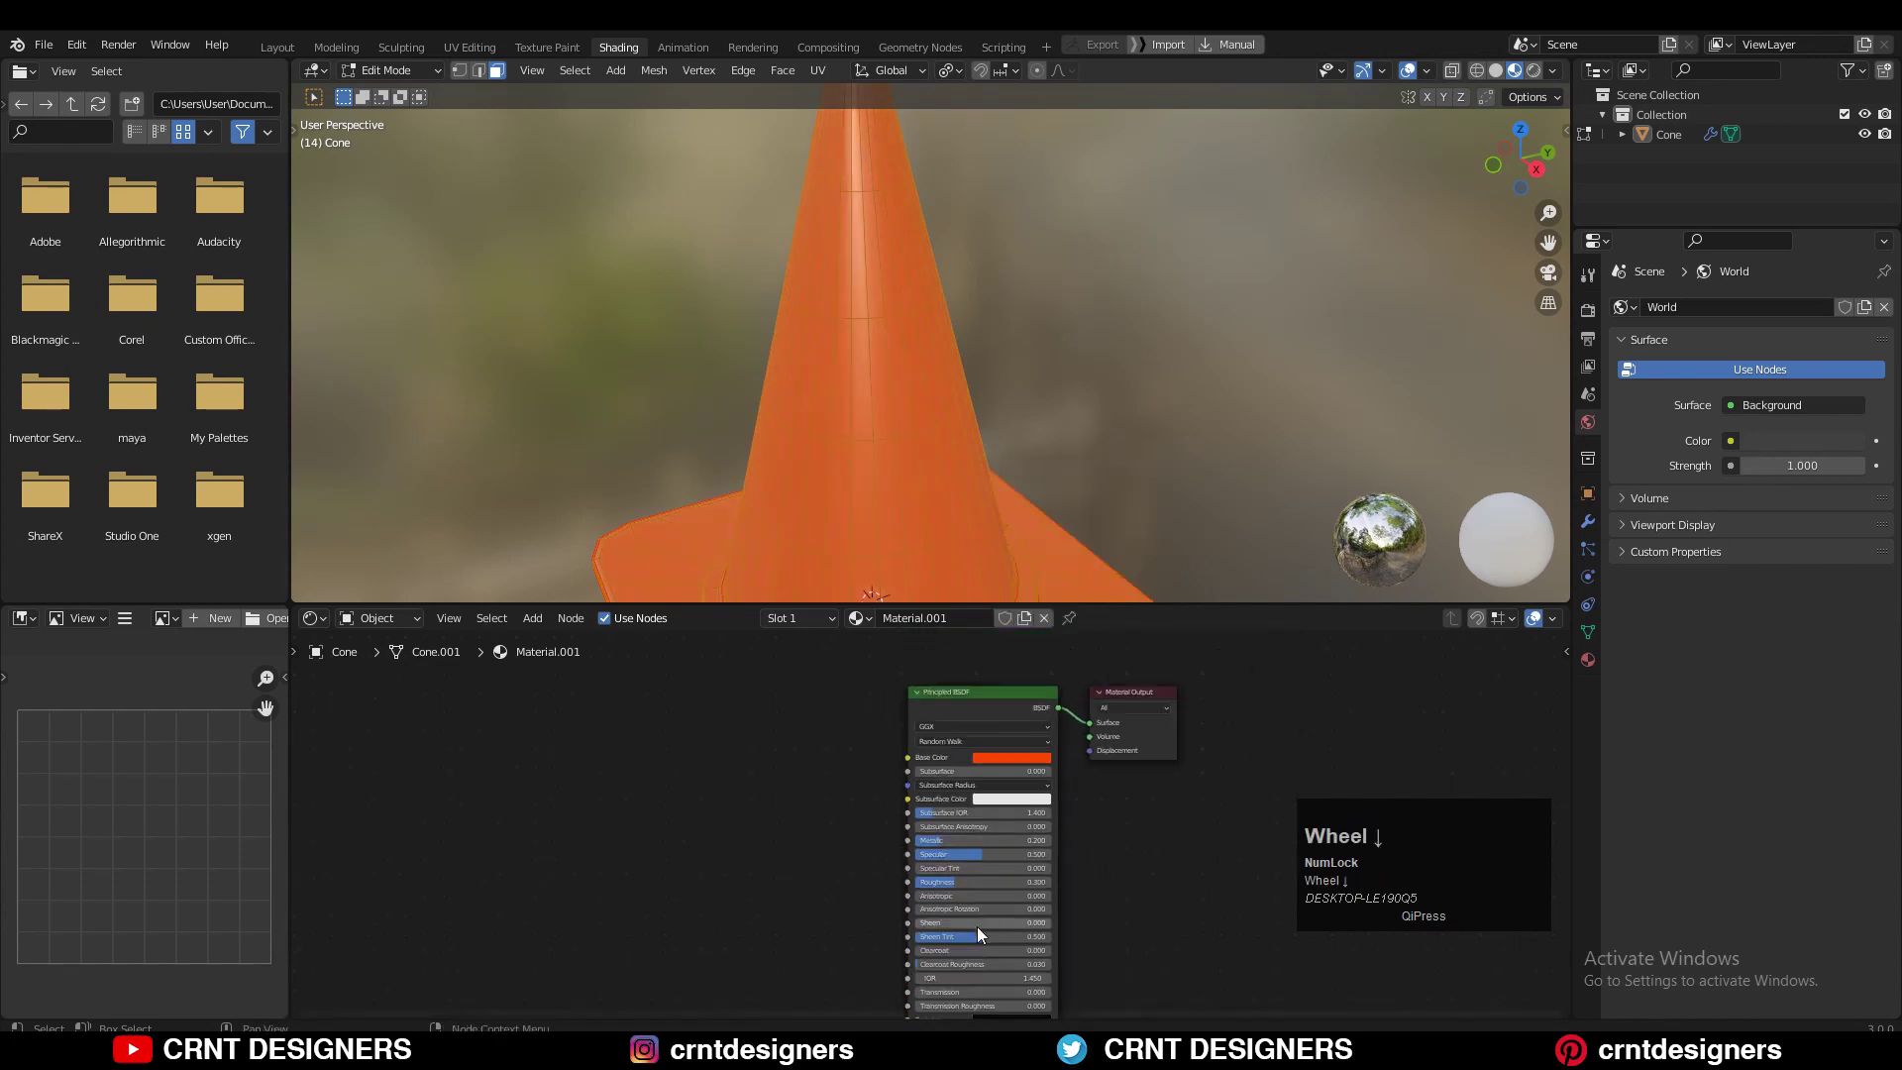
middle_drag(1151, 841, 1149, 674)
scroll(941, 768, up, 4)
ctrl+drag(955, 796, 1030, 795)
key(Tab)
Select the two horizontal bands of faces on the cone's outer wall in Edit Mode for the stripes
middle_drag(950, 416, 929, 370)
click(916, 371)
scroll(916, 371, up, 4)
scroll(1025, 792, up, 3)
key(Tab)
alt+click(895, 425)
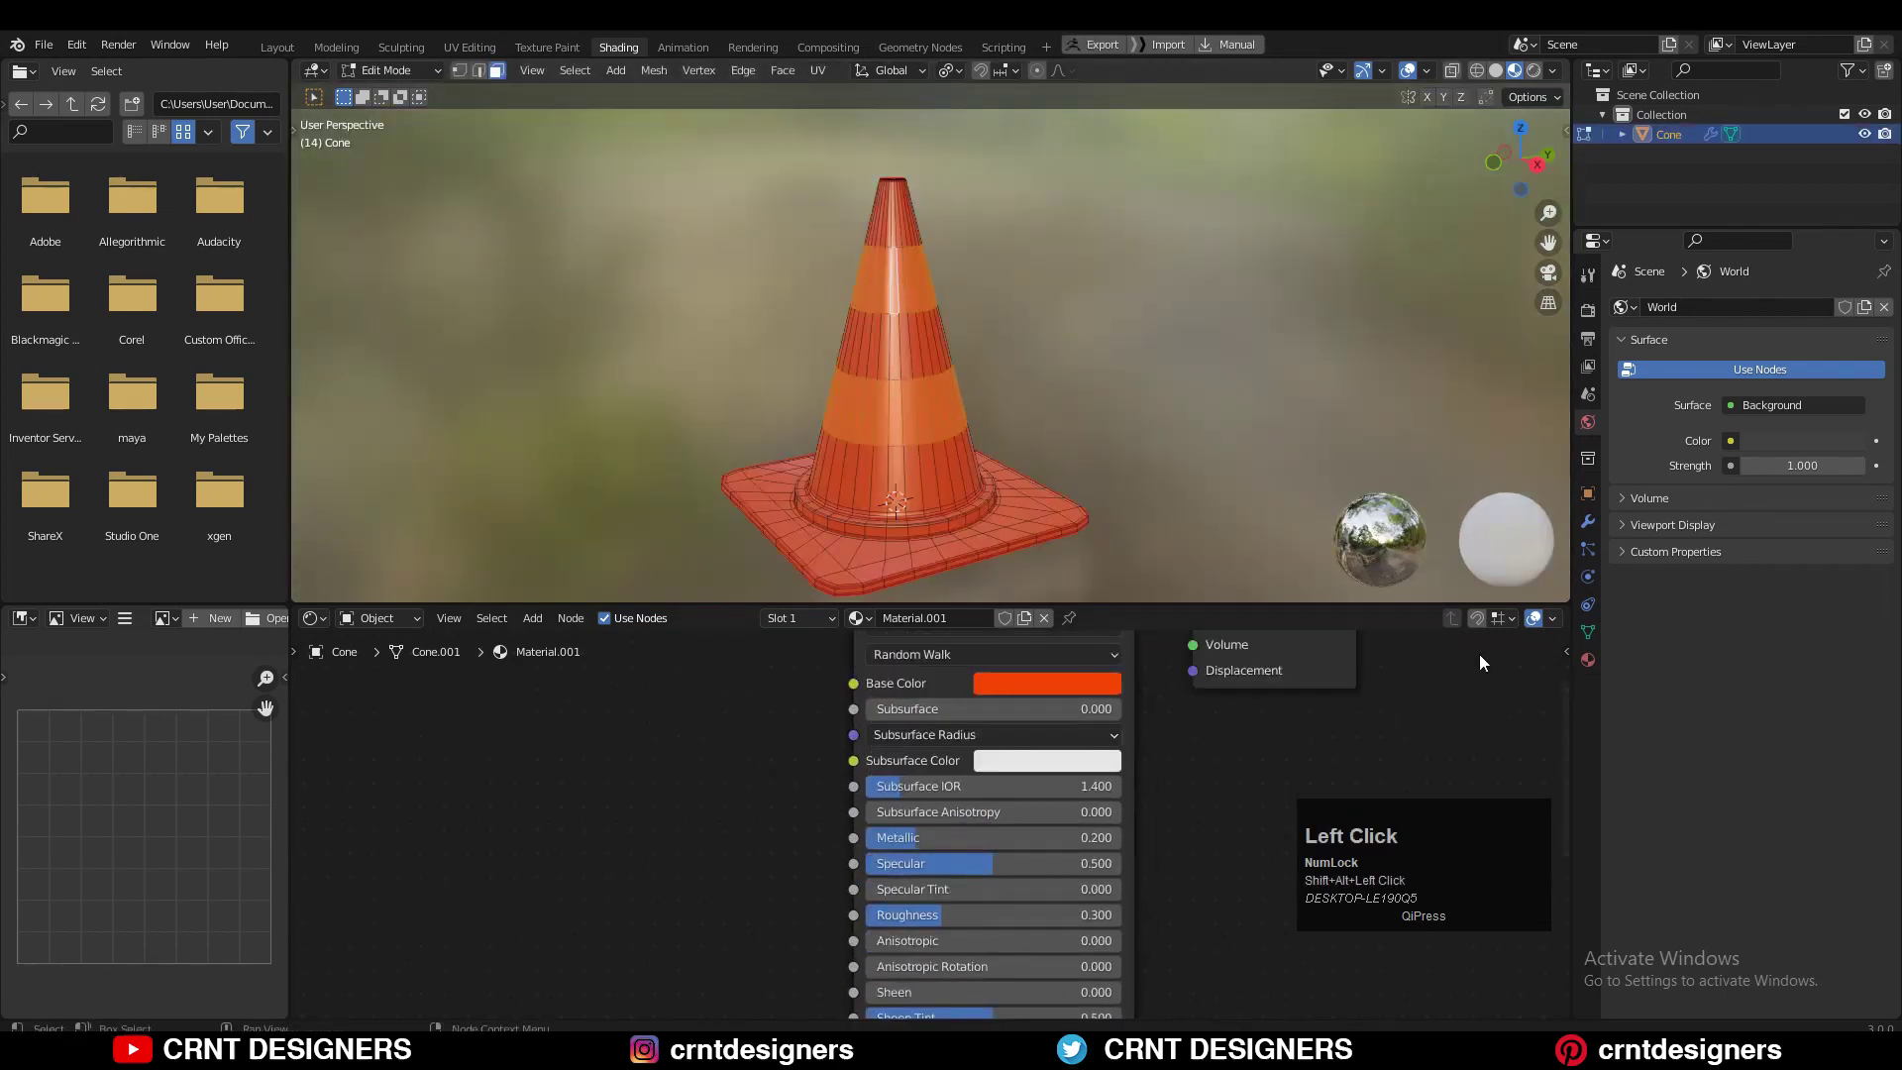
Add a second material slot holding a white copy of Material.001 and assign it to the selected face bands
click(1588, 660)
click(1884, 307)
click(1633, 431)
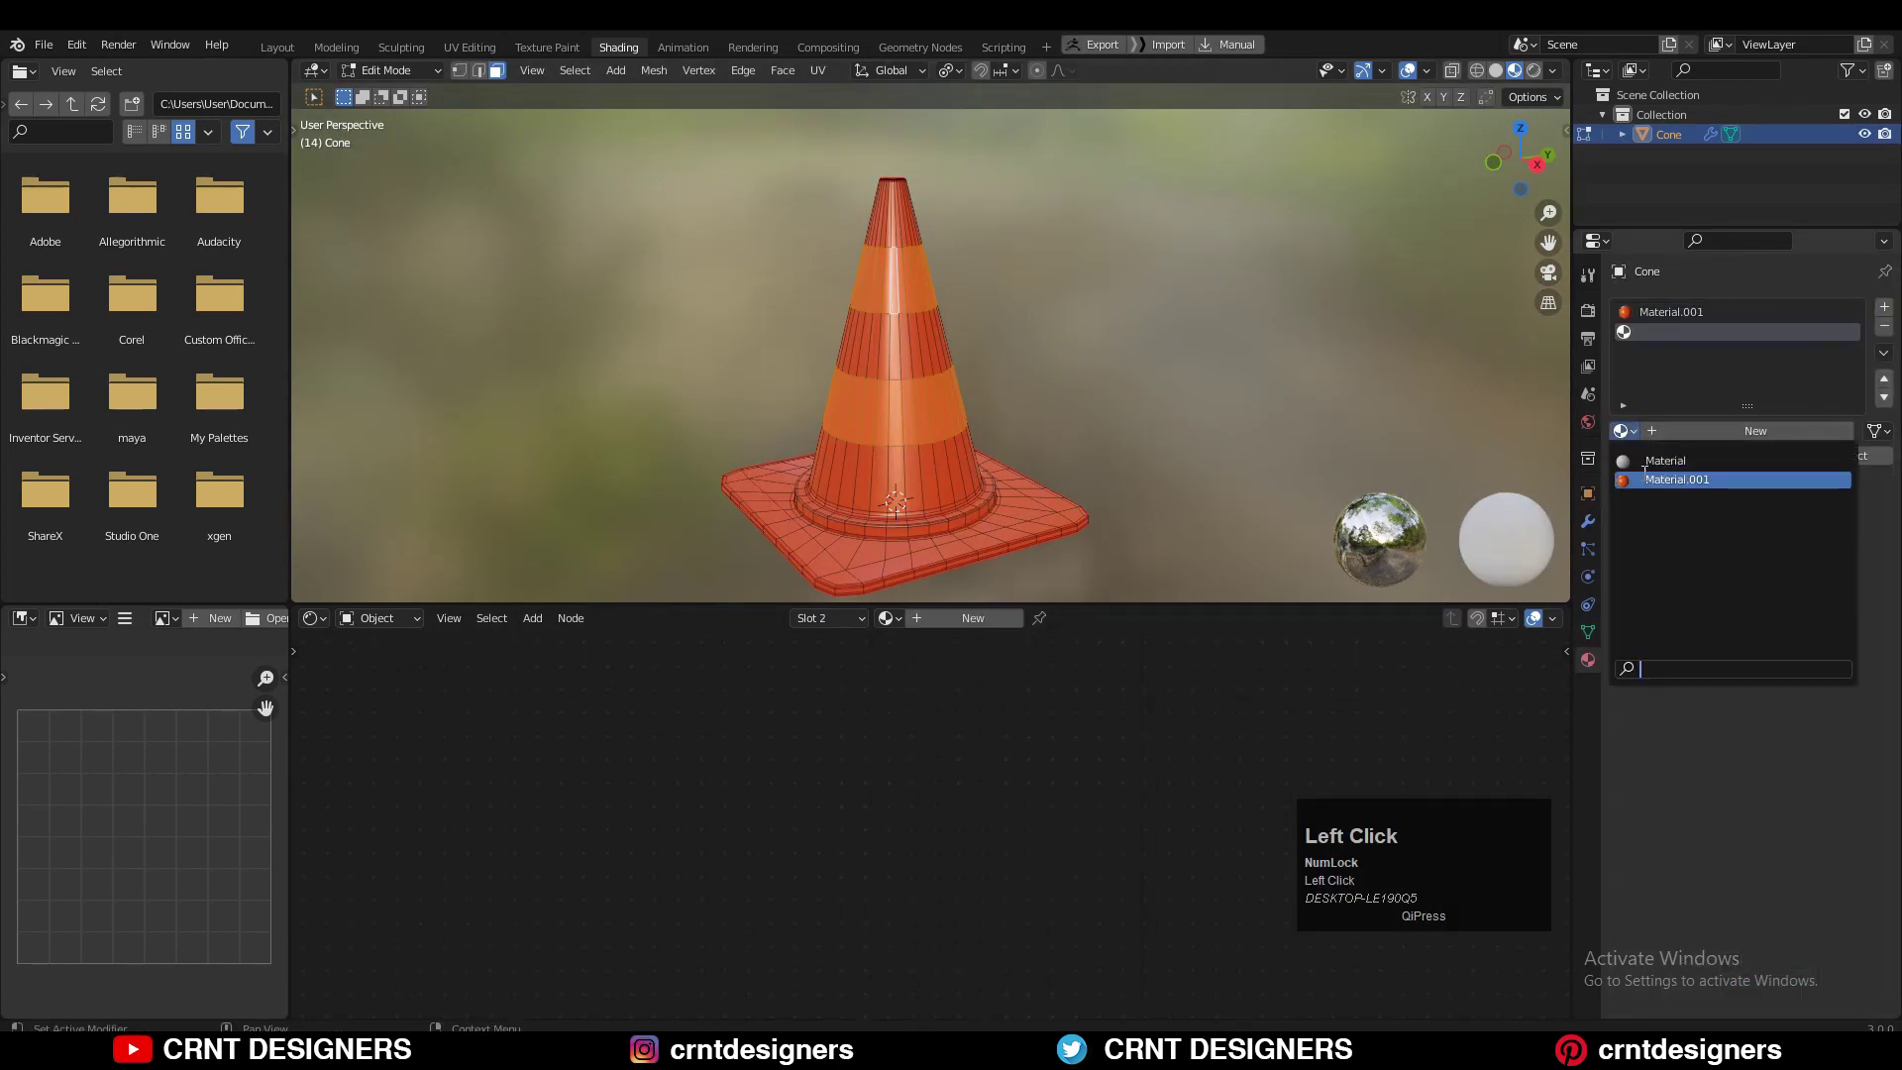
click(1684, 473)
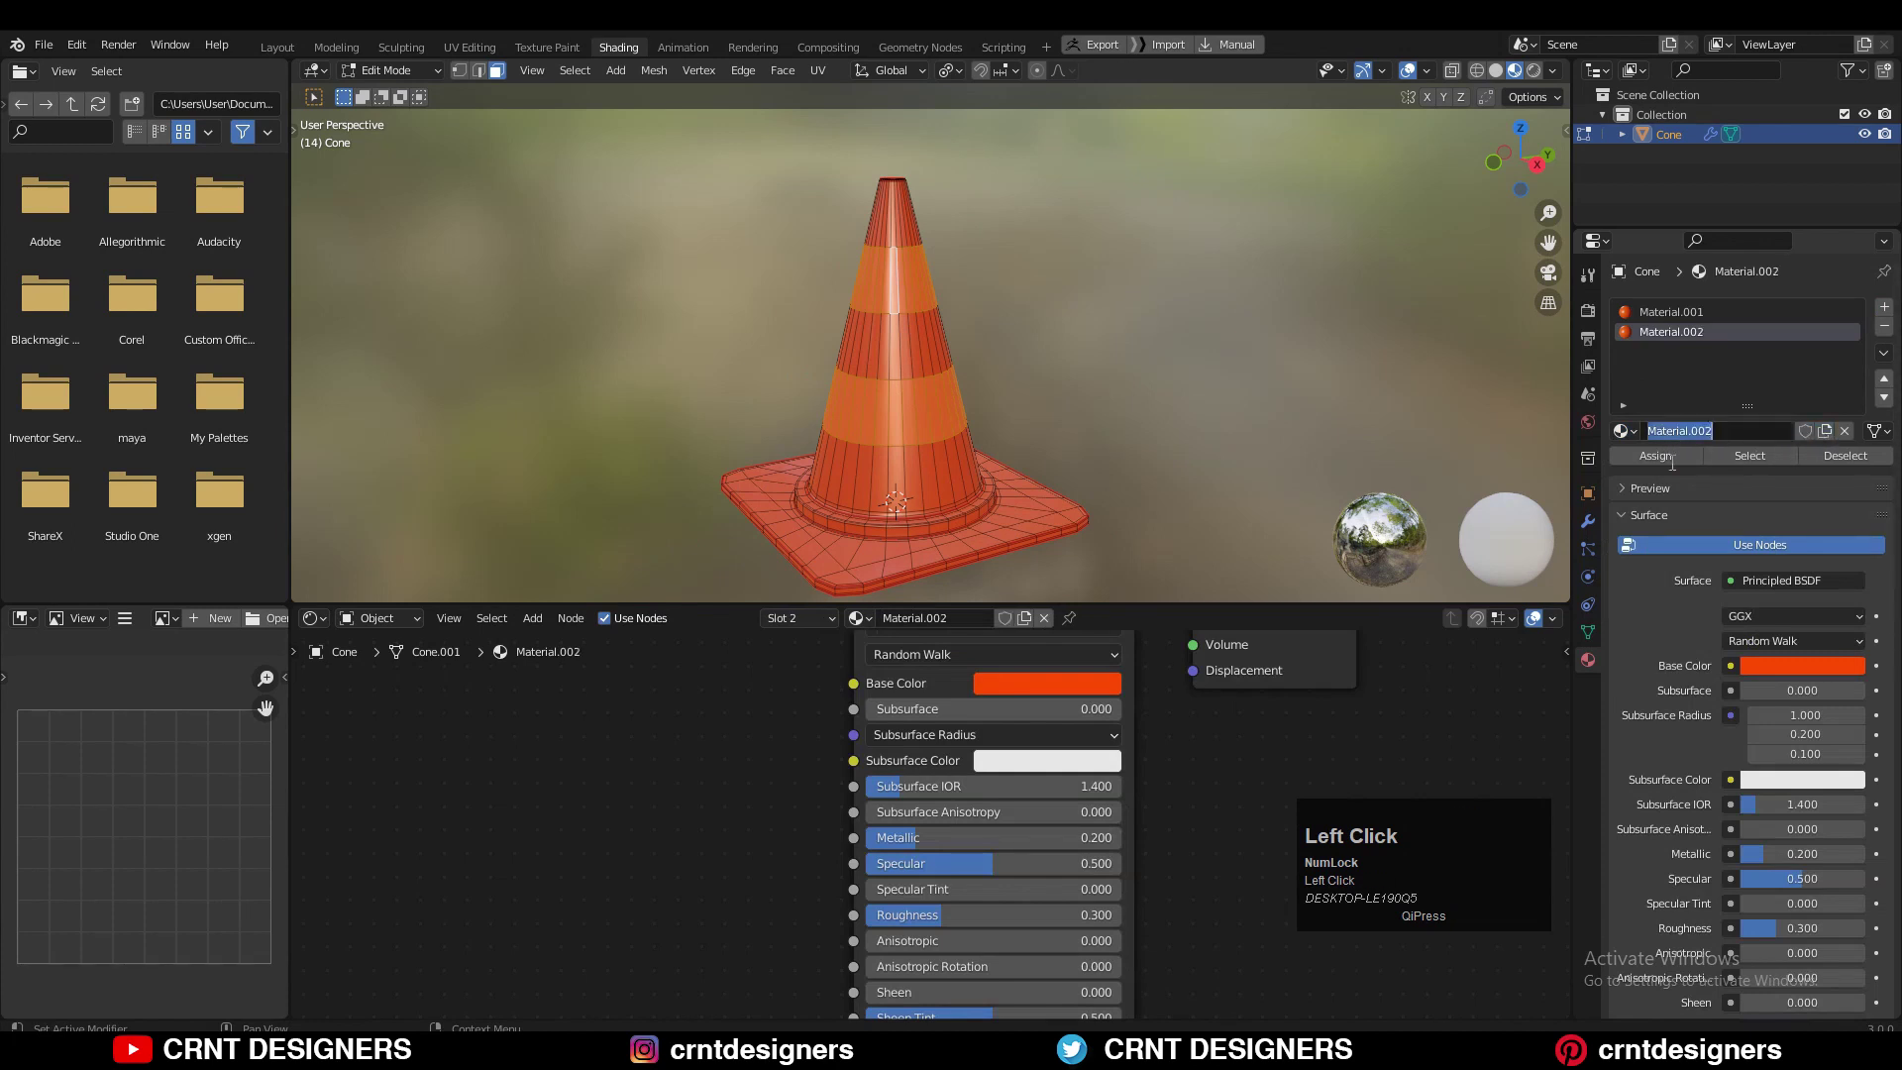
click(1031, 683)
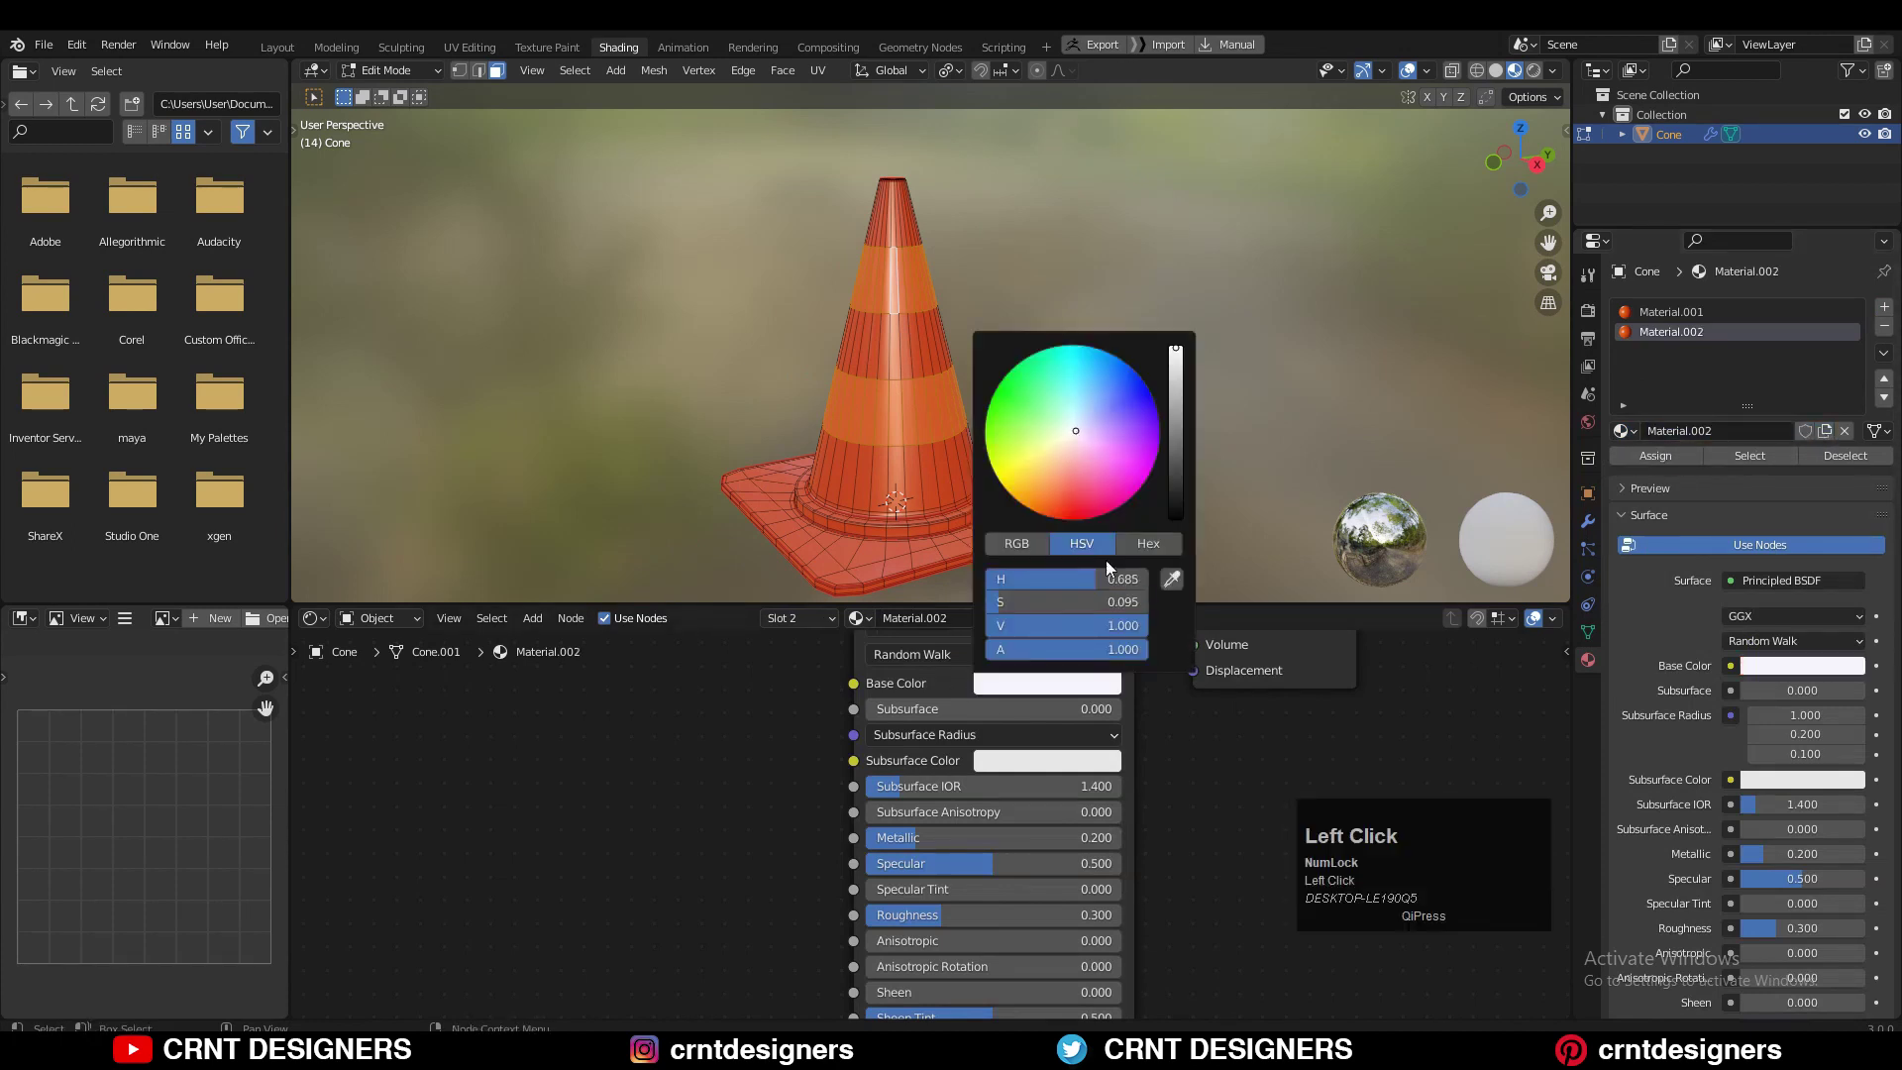
click(1655, 455)
key(Tab)
Shift the base colour of Material.001 to a lighter orange with hue 0.022
middle_drag(1124, 412, 1070, 153)
scroll(1070, 153, up, 3)
click(1671, 312)
click(1031, 782)
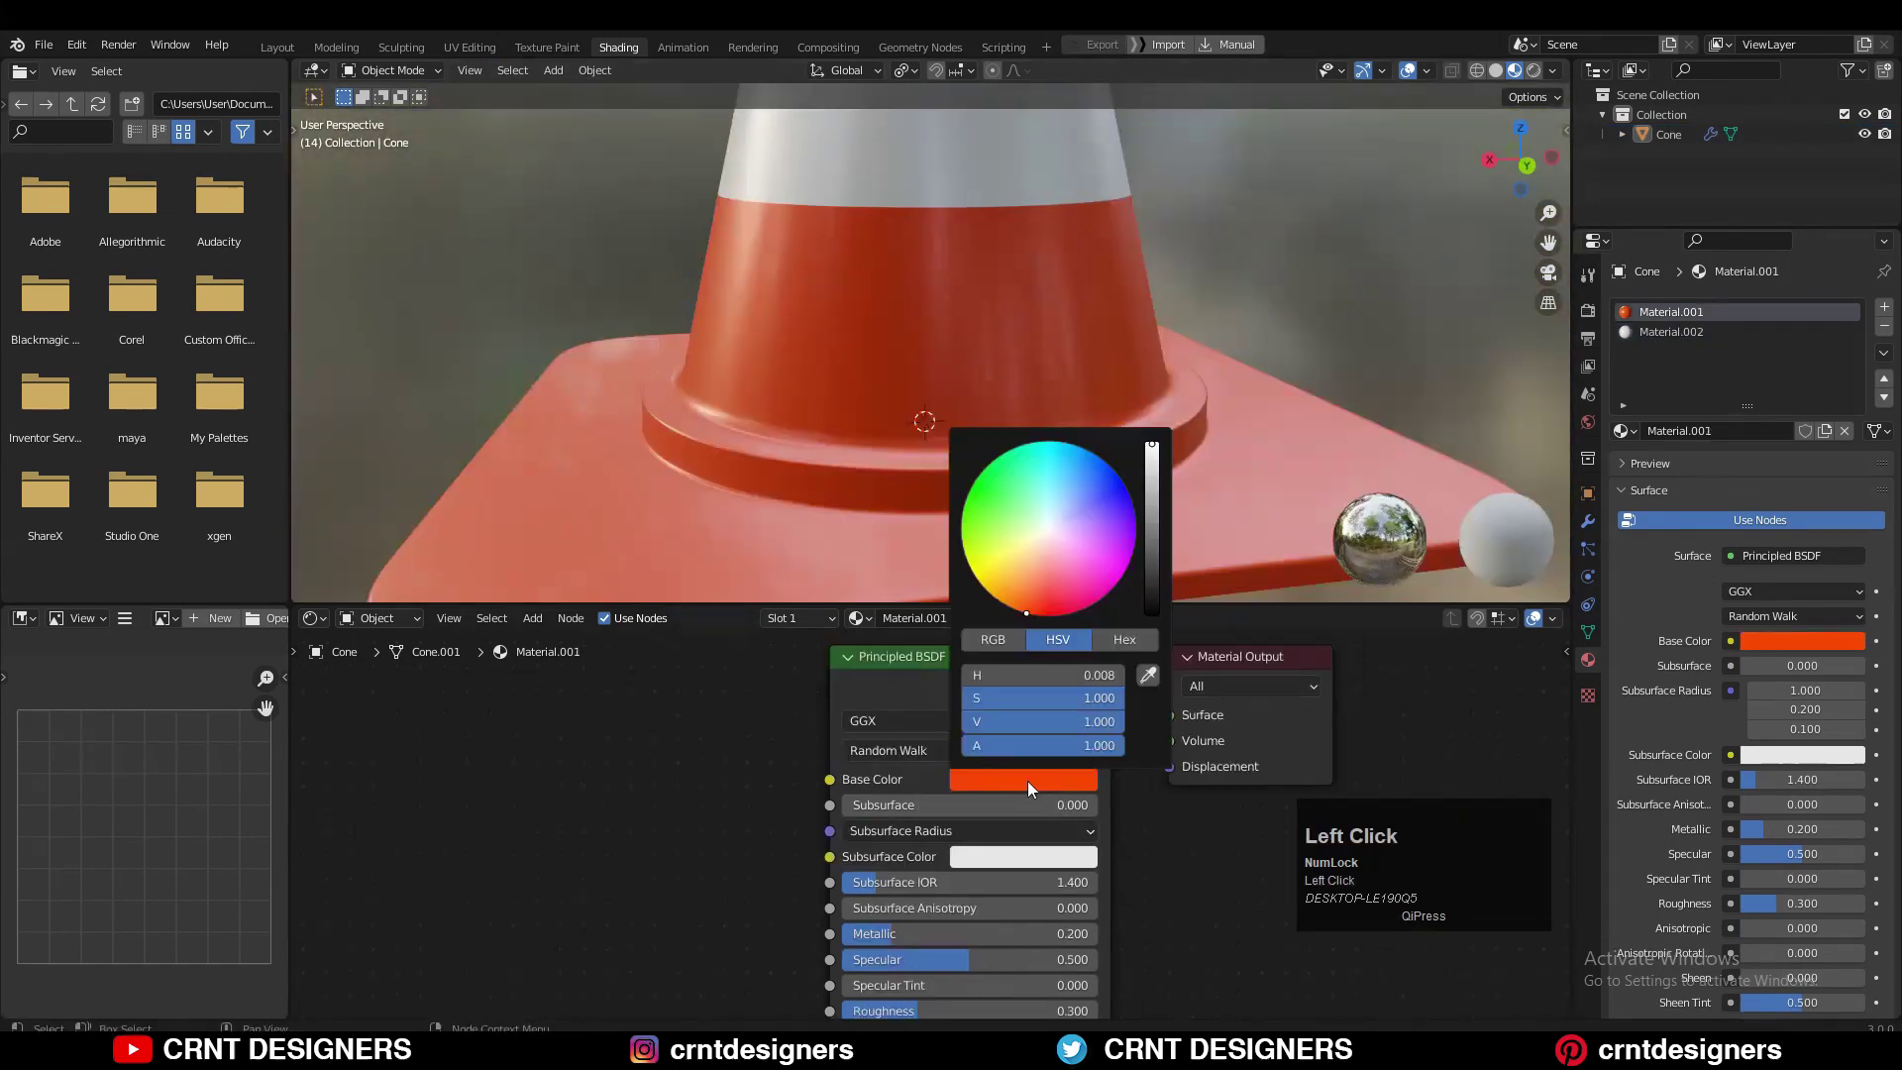
drag(1035, 610, 1010, 604)
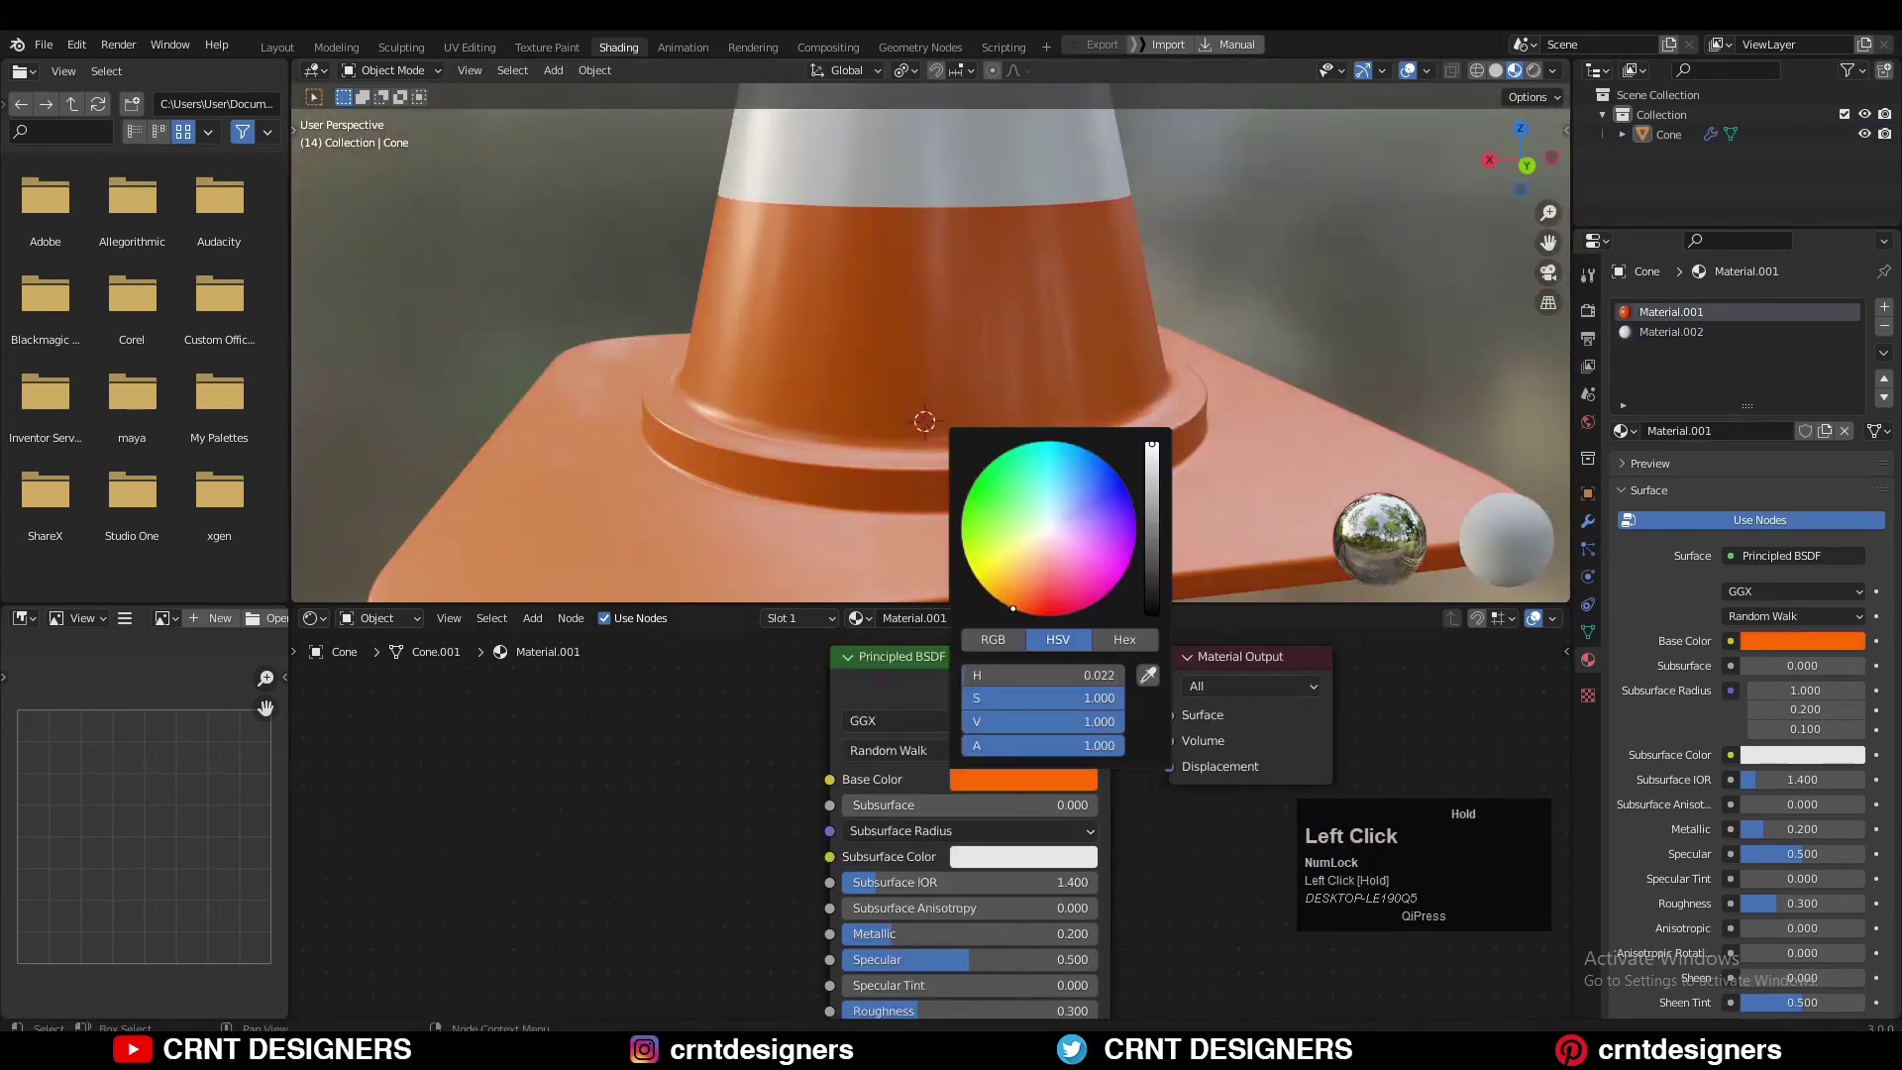
Add a Noise Texture node to Material.001 and connect its Fac output to the Principled BSDF's Roughness
click(852, 379)
scroll(852, 379, down, 5)
shift+middle_drag(1169, 297, 1228, 391)
middle_drag(693, 862, 822, 855)
scroll(1040, 416, down, 1)
middle_drag(770, 961, 809, 857)
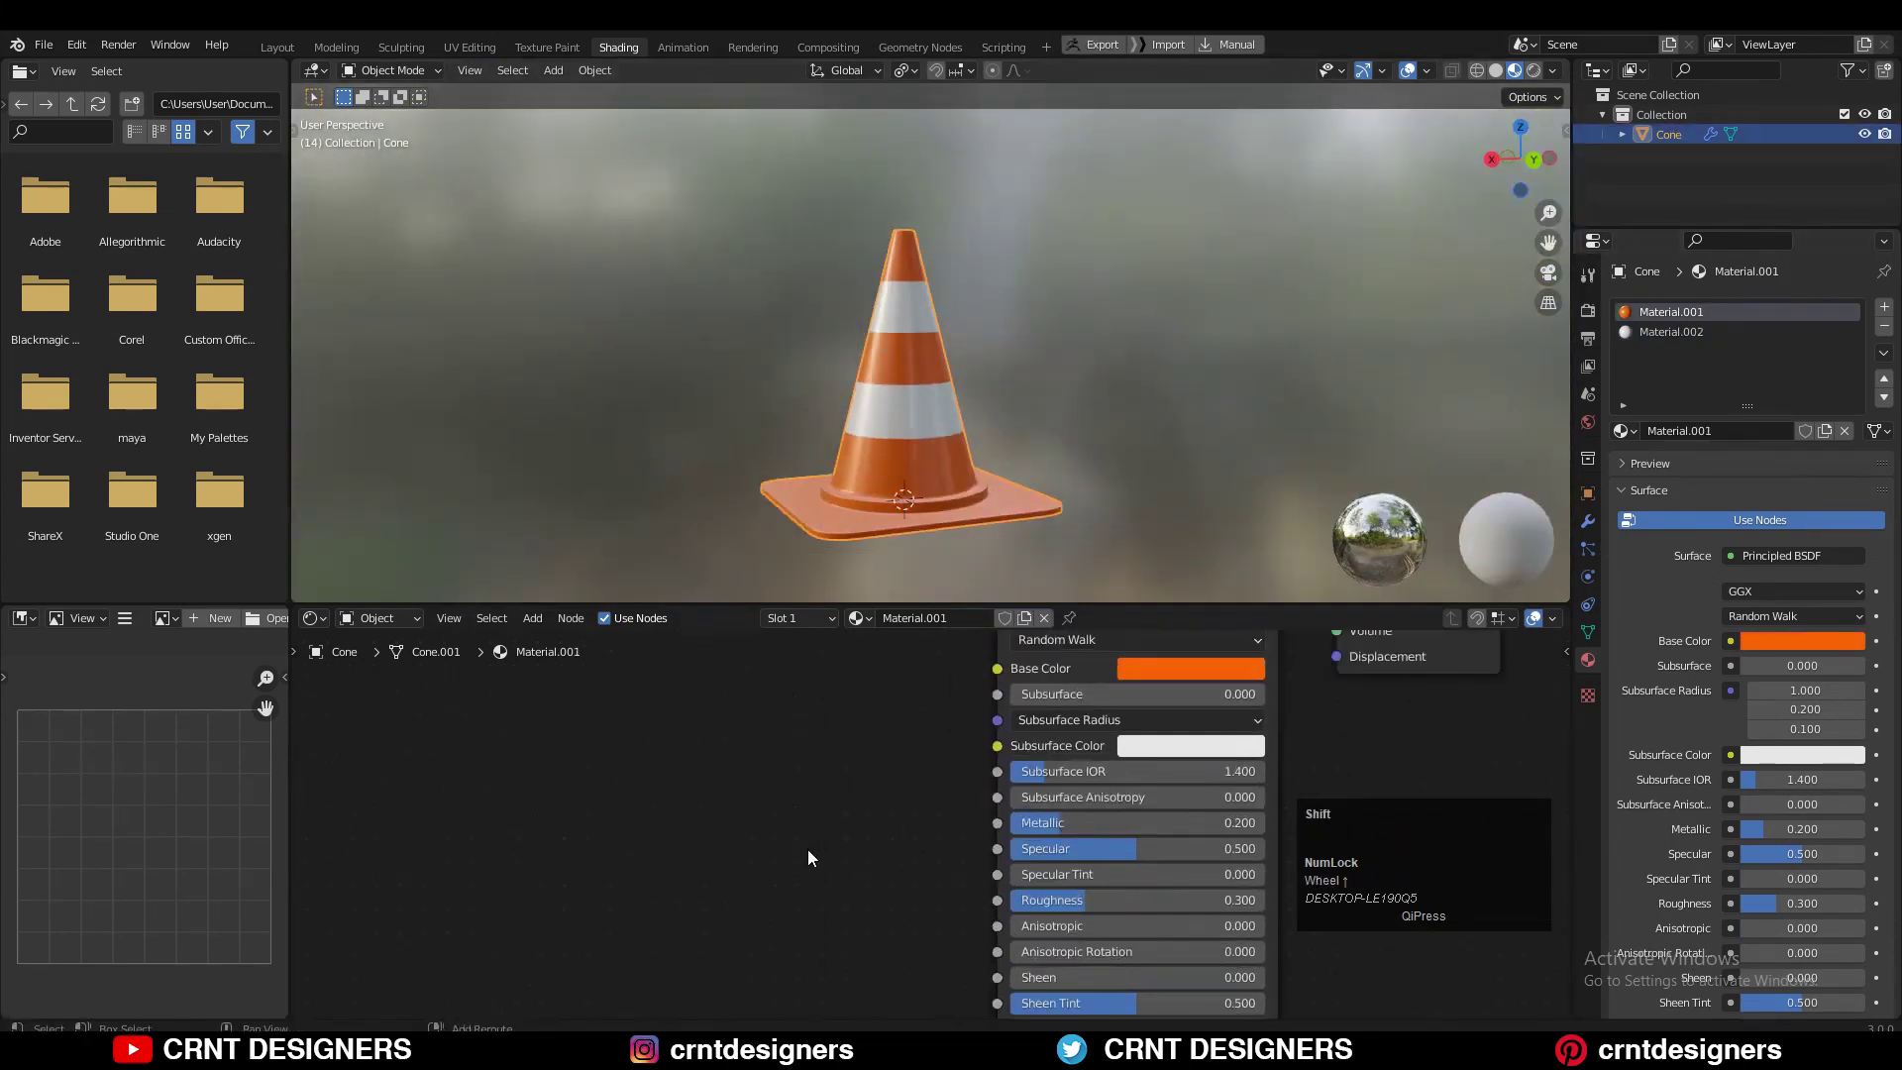
click(763, 895)
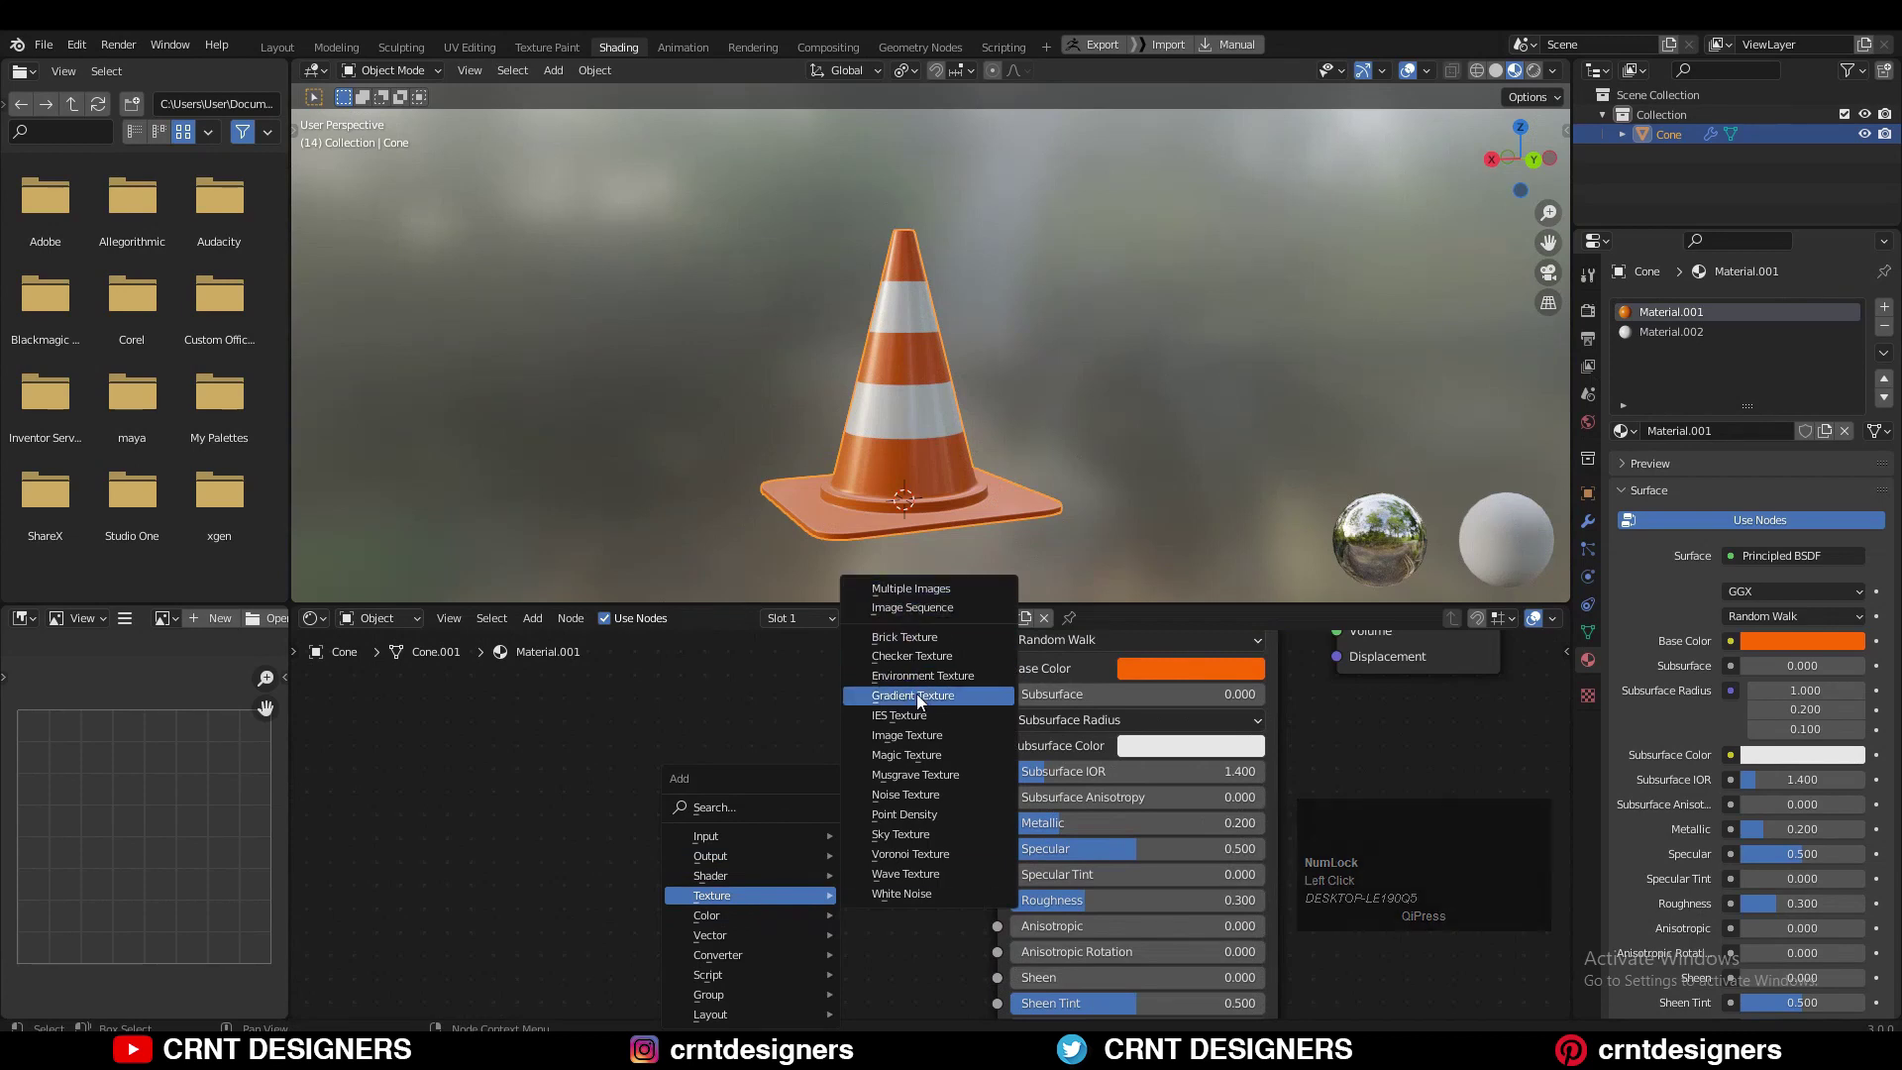
click(906, 794)
scroll(844, 740, up, 3)
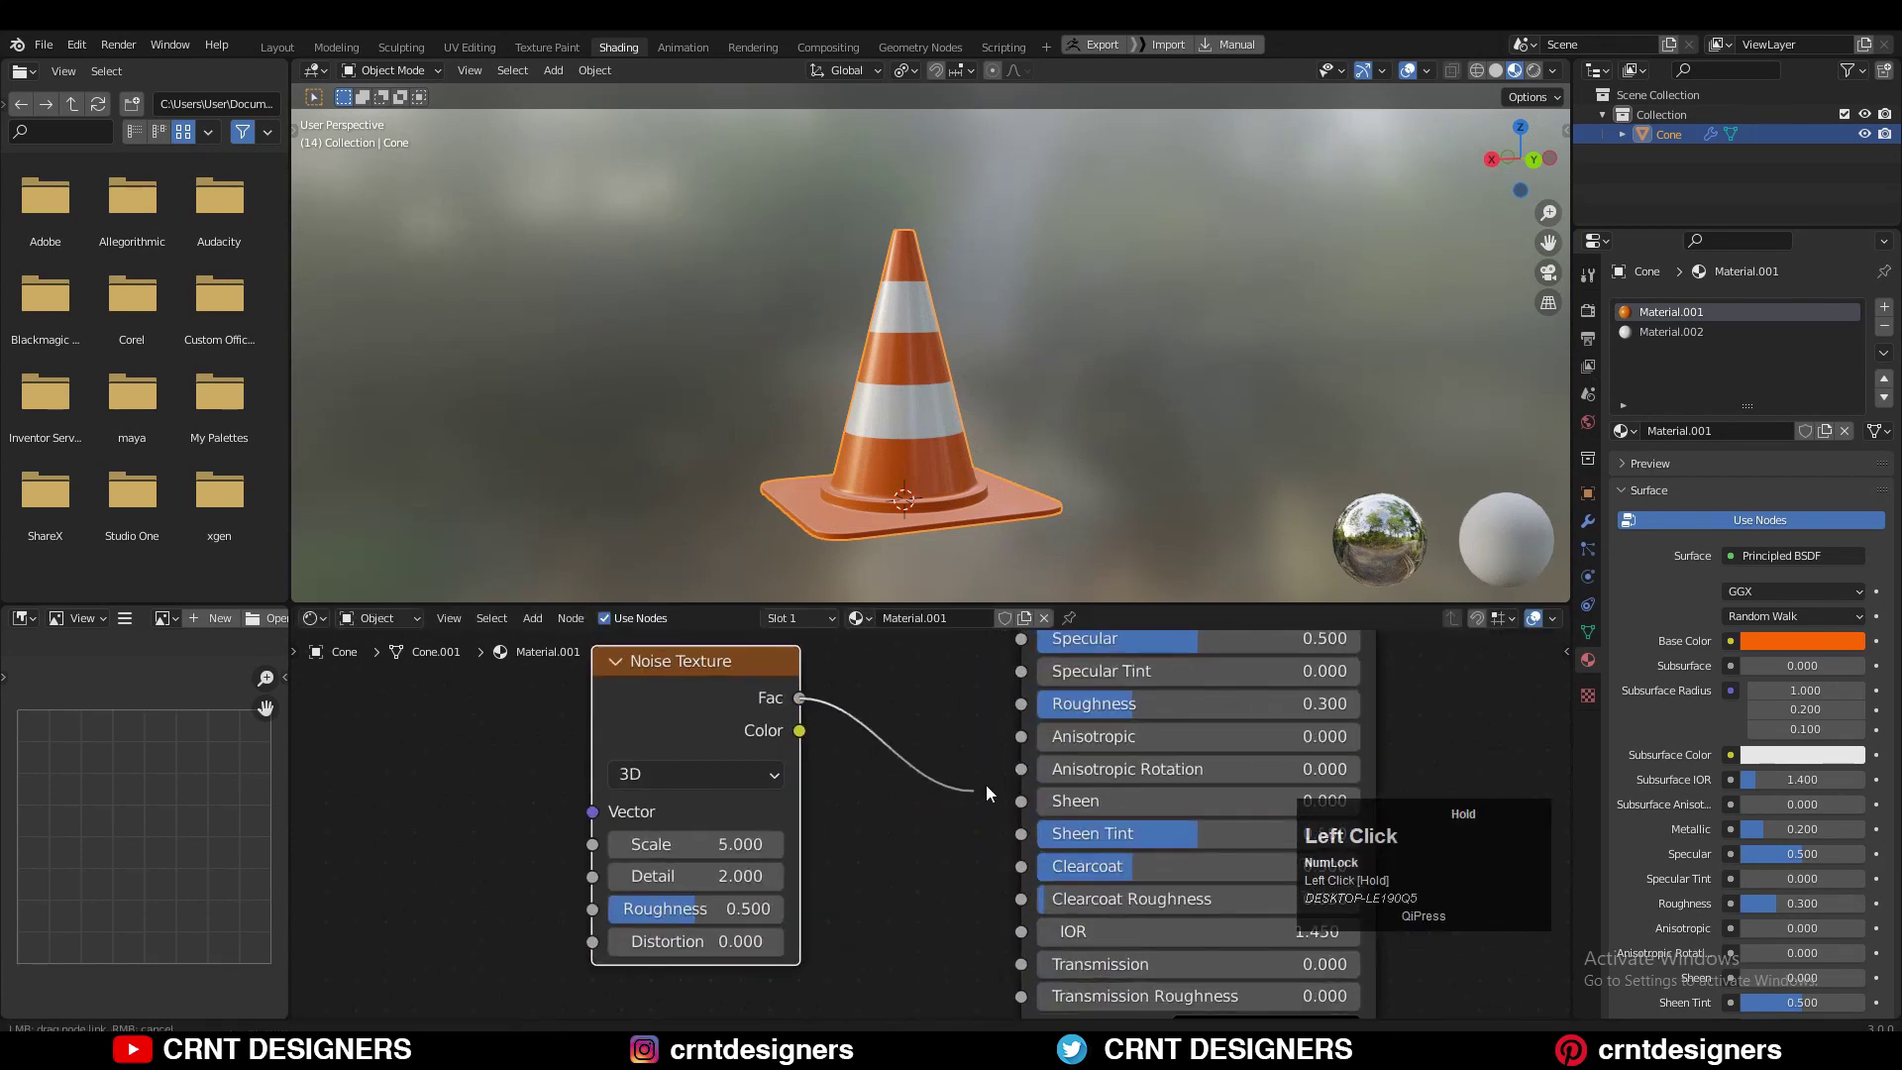
drag(984, 785, 1021, 704)
Set the Noise Texture's scale to 700
scroll(977, 463, up, 6)
drag(694, 844, 753, 844)
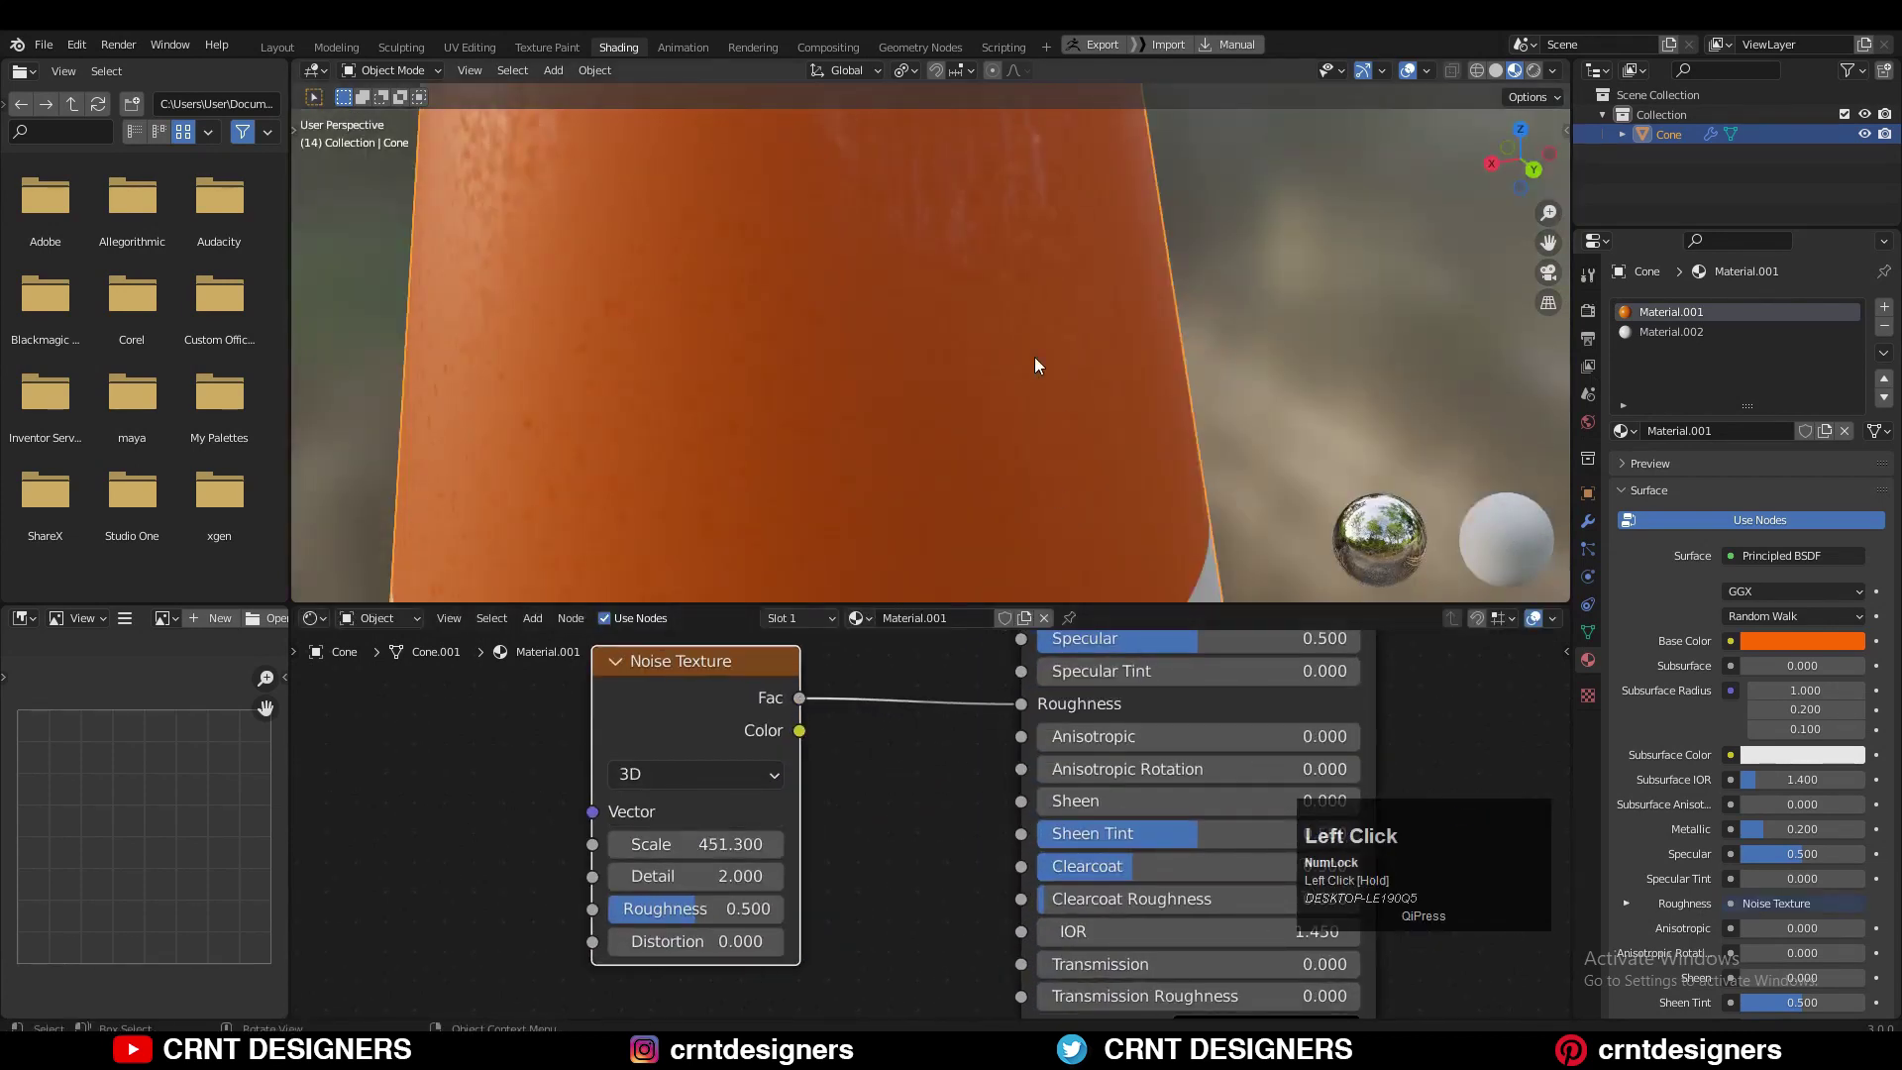
scroll(1037, 365, down, 7)
middle_drag(1037, 366, 1062, 337)
scroll(1044, 357, up, 3)
double_click(690, 845)
text(700)
Raise the Noise Texture's distortion to 75
click(690, 878)
drag(691, 879, 614, 879)
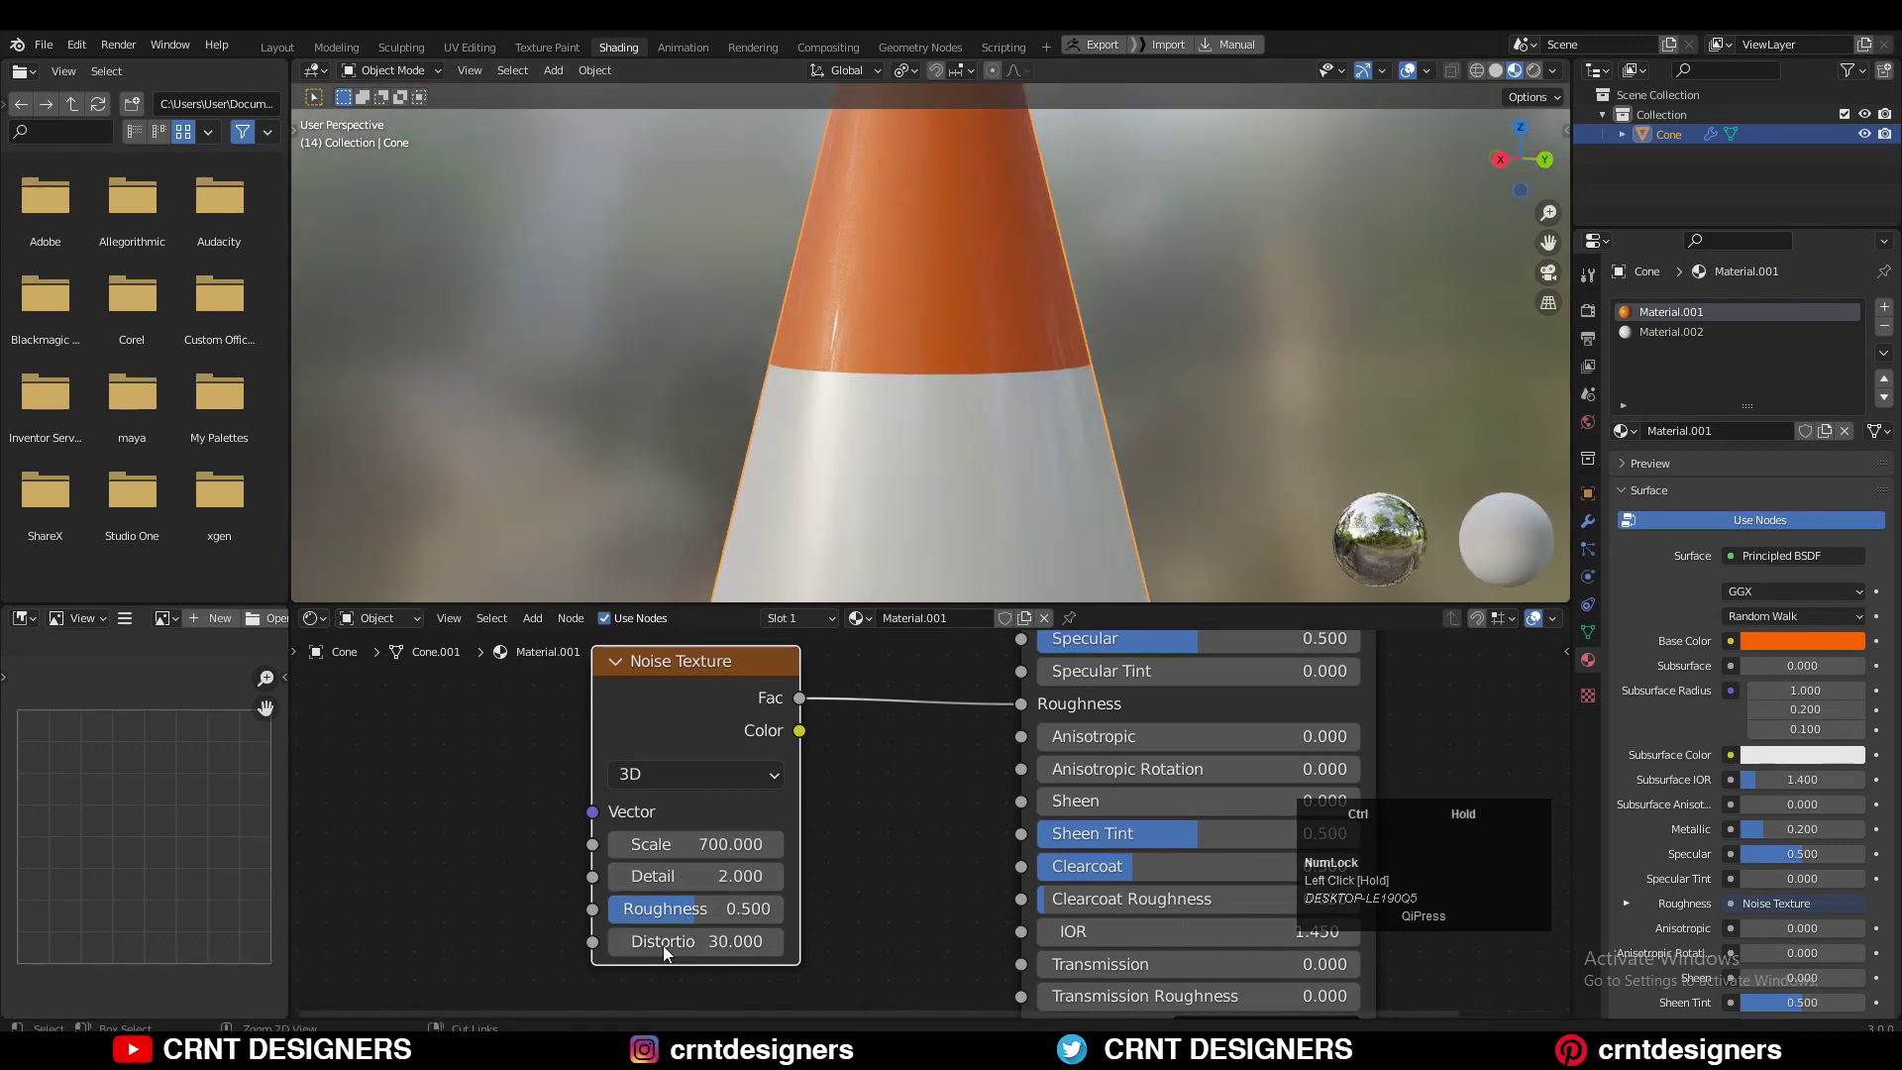
ctrl+drag(745, 931, 782, 931)
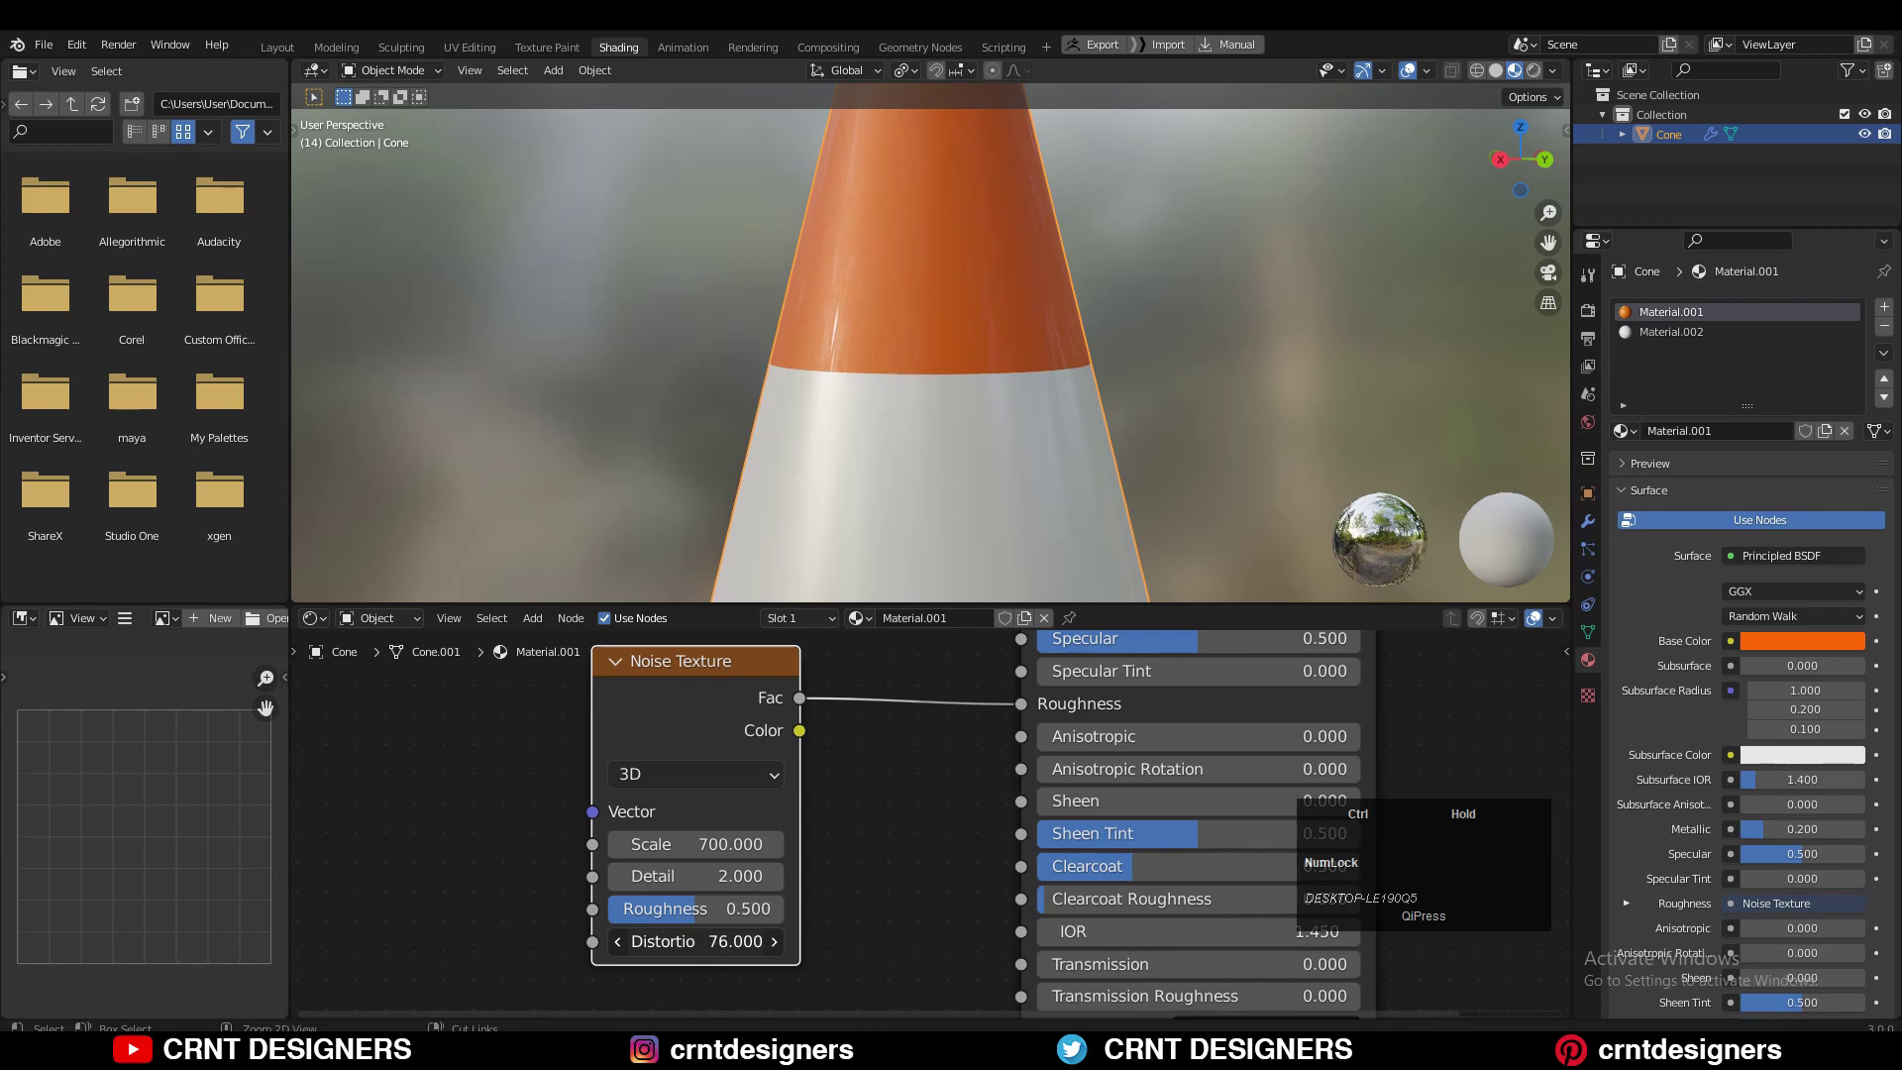
middle_drag(1201, 483, 1019, 479)
scroll(868, 871, down, 2)
Add a Bump node fed by the noise Fac through Height and connect its output to the Principled BSDF's Normal
middle_drag(868, 873, 927, 801)
drag(810, 669, 488, 788)
key(shift+a)
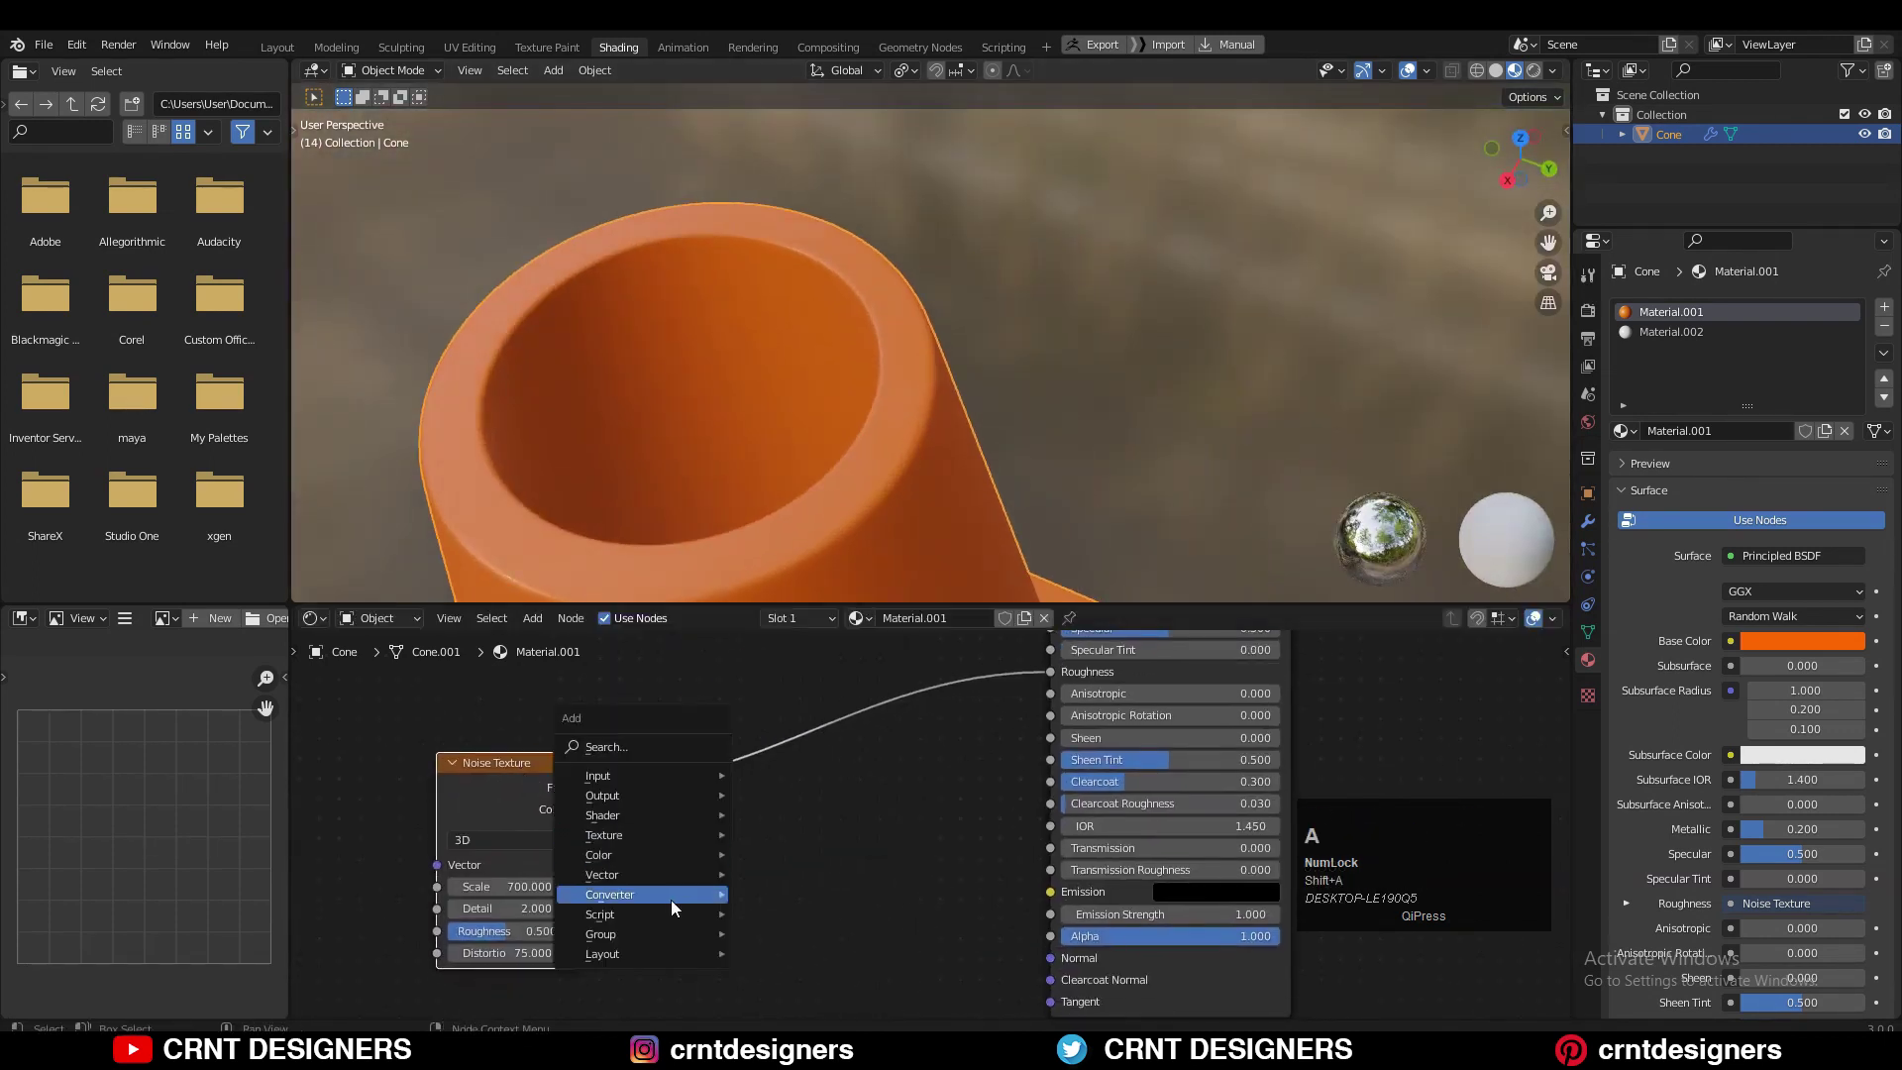
click(777, 714)
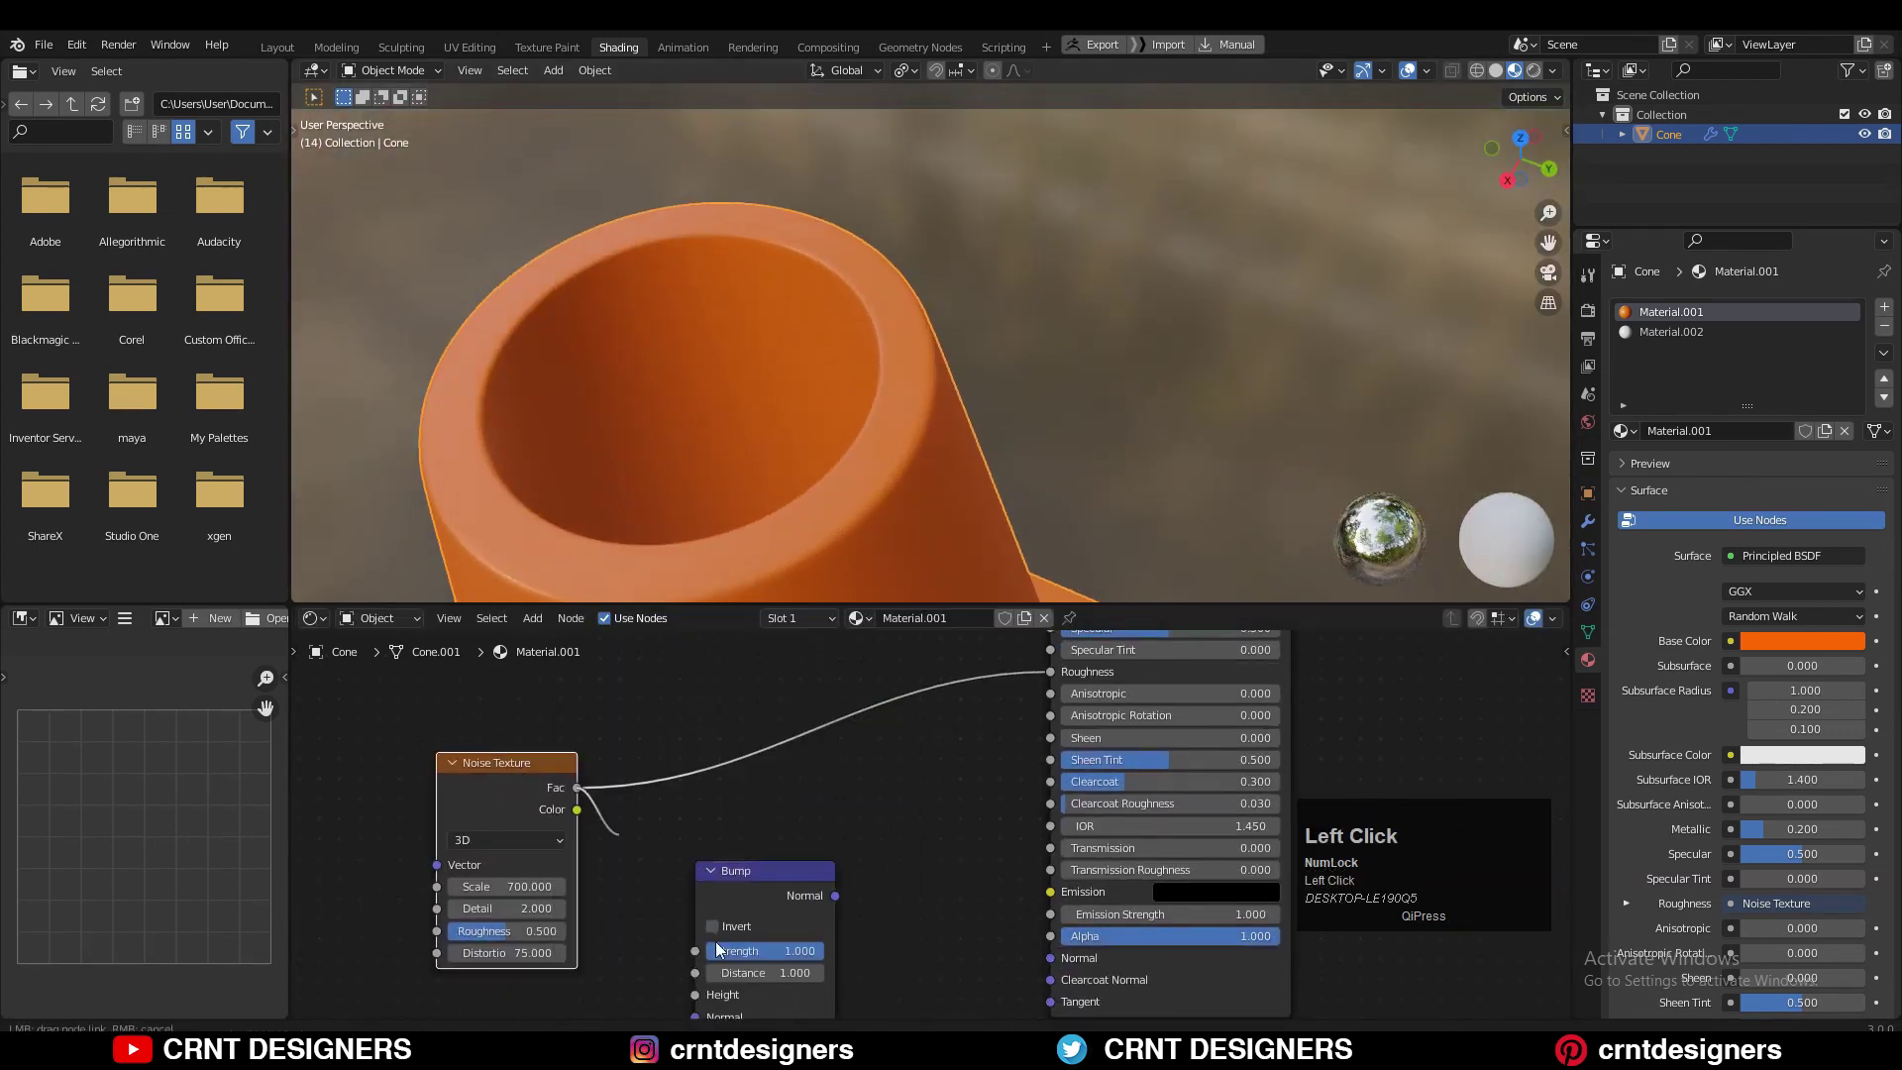
drag(718, 949, 712, 925)
drag(1071, 808, 1065, 795)
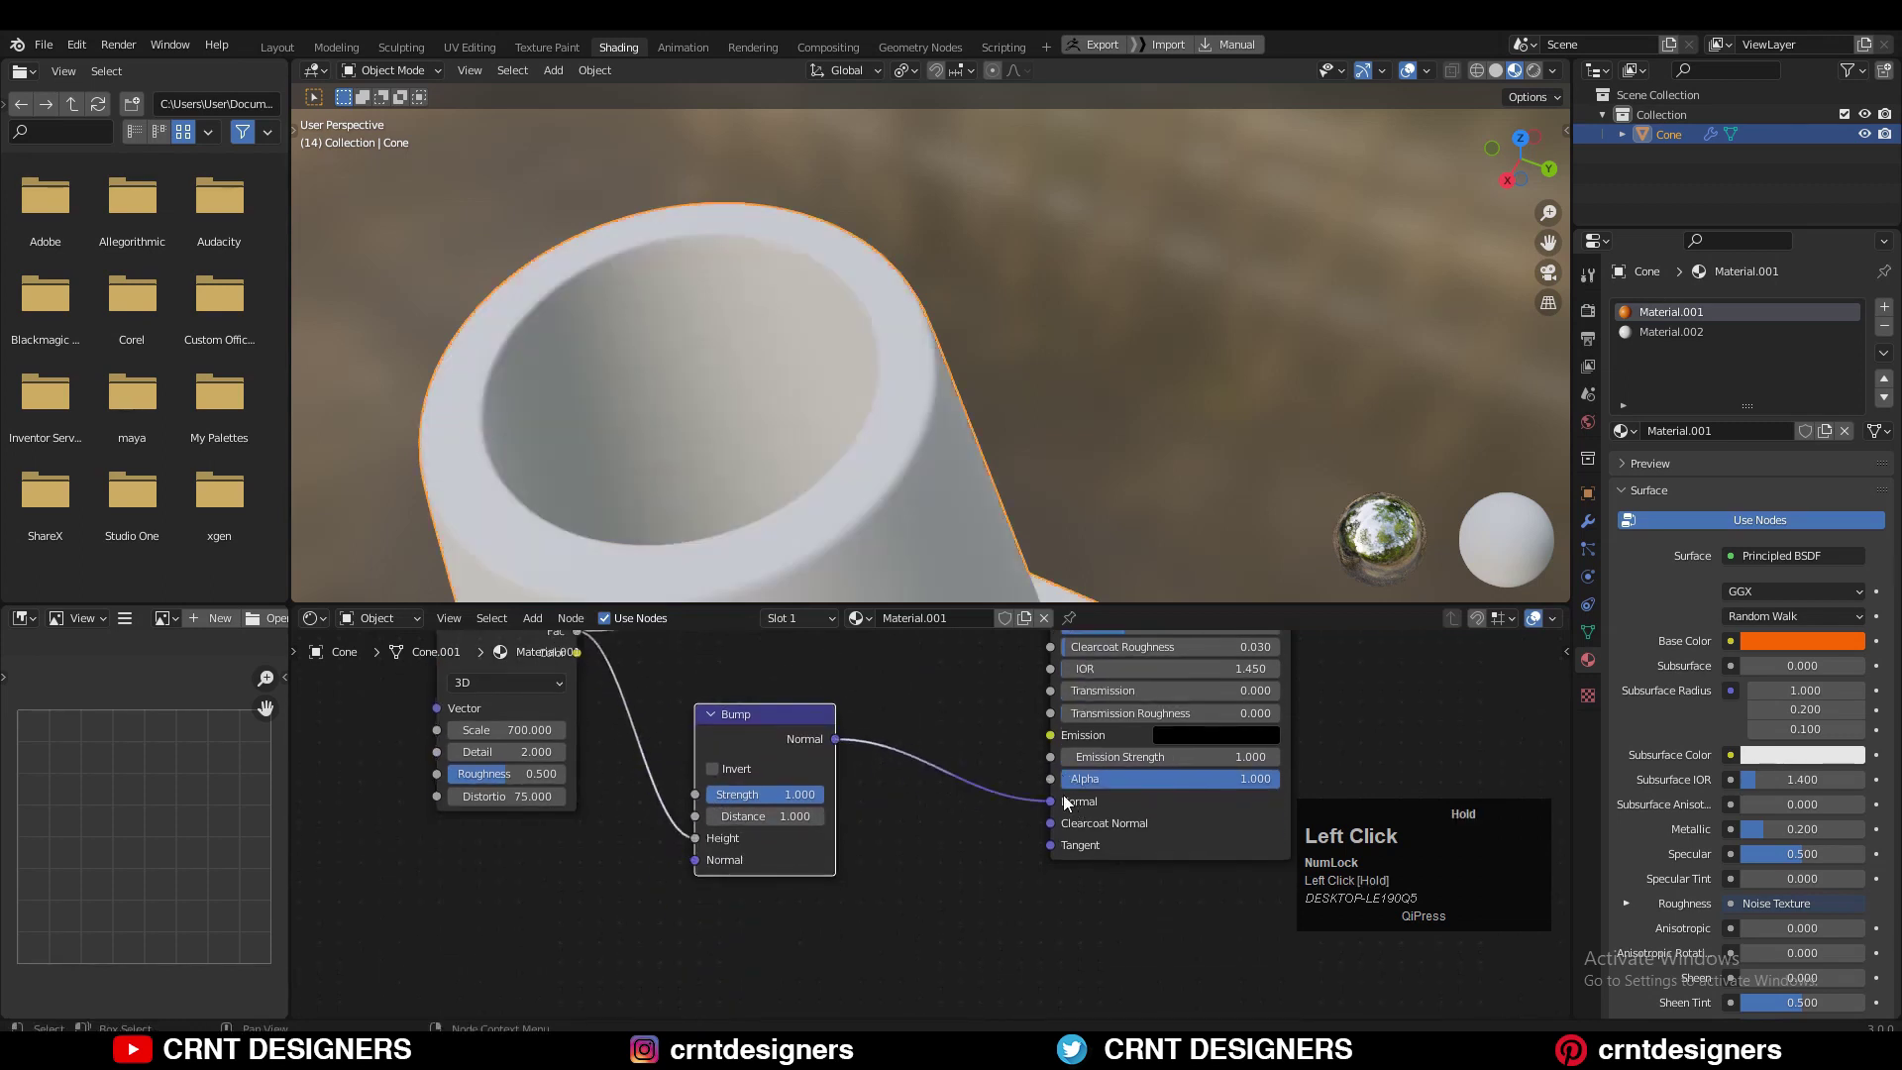
Lower the Bump node's strength to 0.000 and set the Noise Texture's scale to 500
shift+middle_drag(935, 681, 1056, 682)
drag(935, 796, 835, 788)
middle_drag(1076, 555, 1024, 374)
scroll(1067, 375, down, 6)
scroll(1010, 396, down, 1)
shift+middle_drag(976, 580, 888, 391)
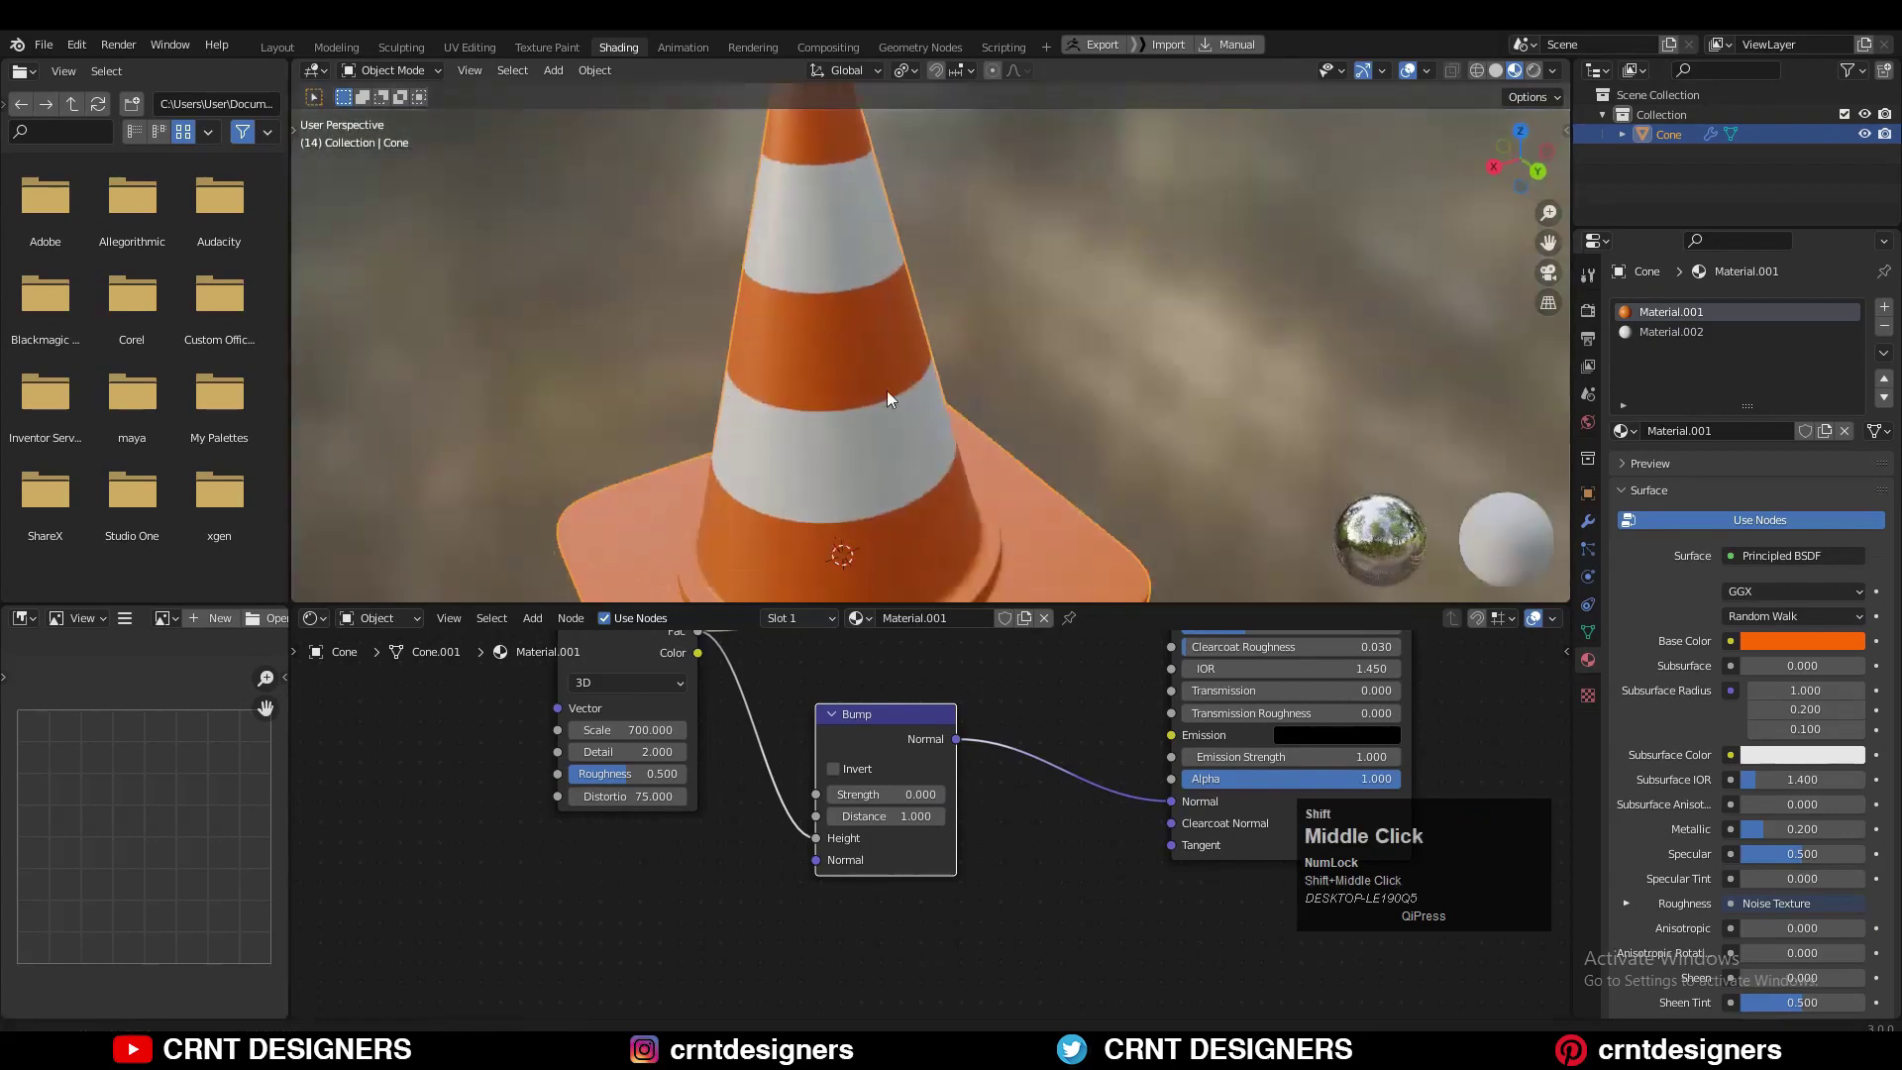
scroll(930, 818, down, 2)
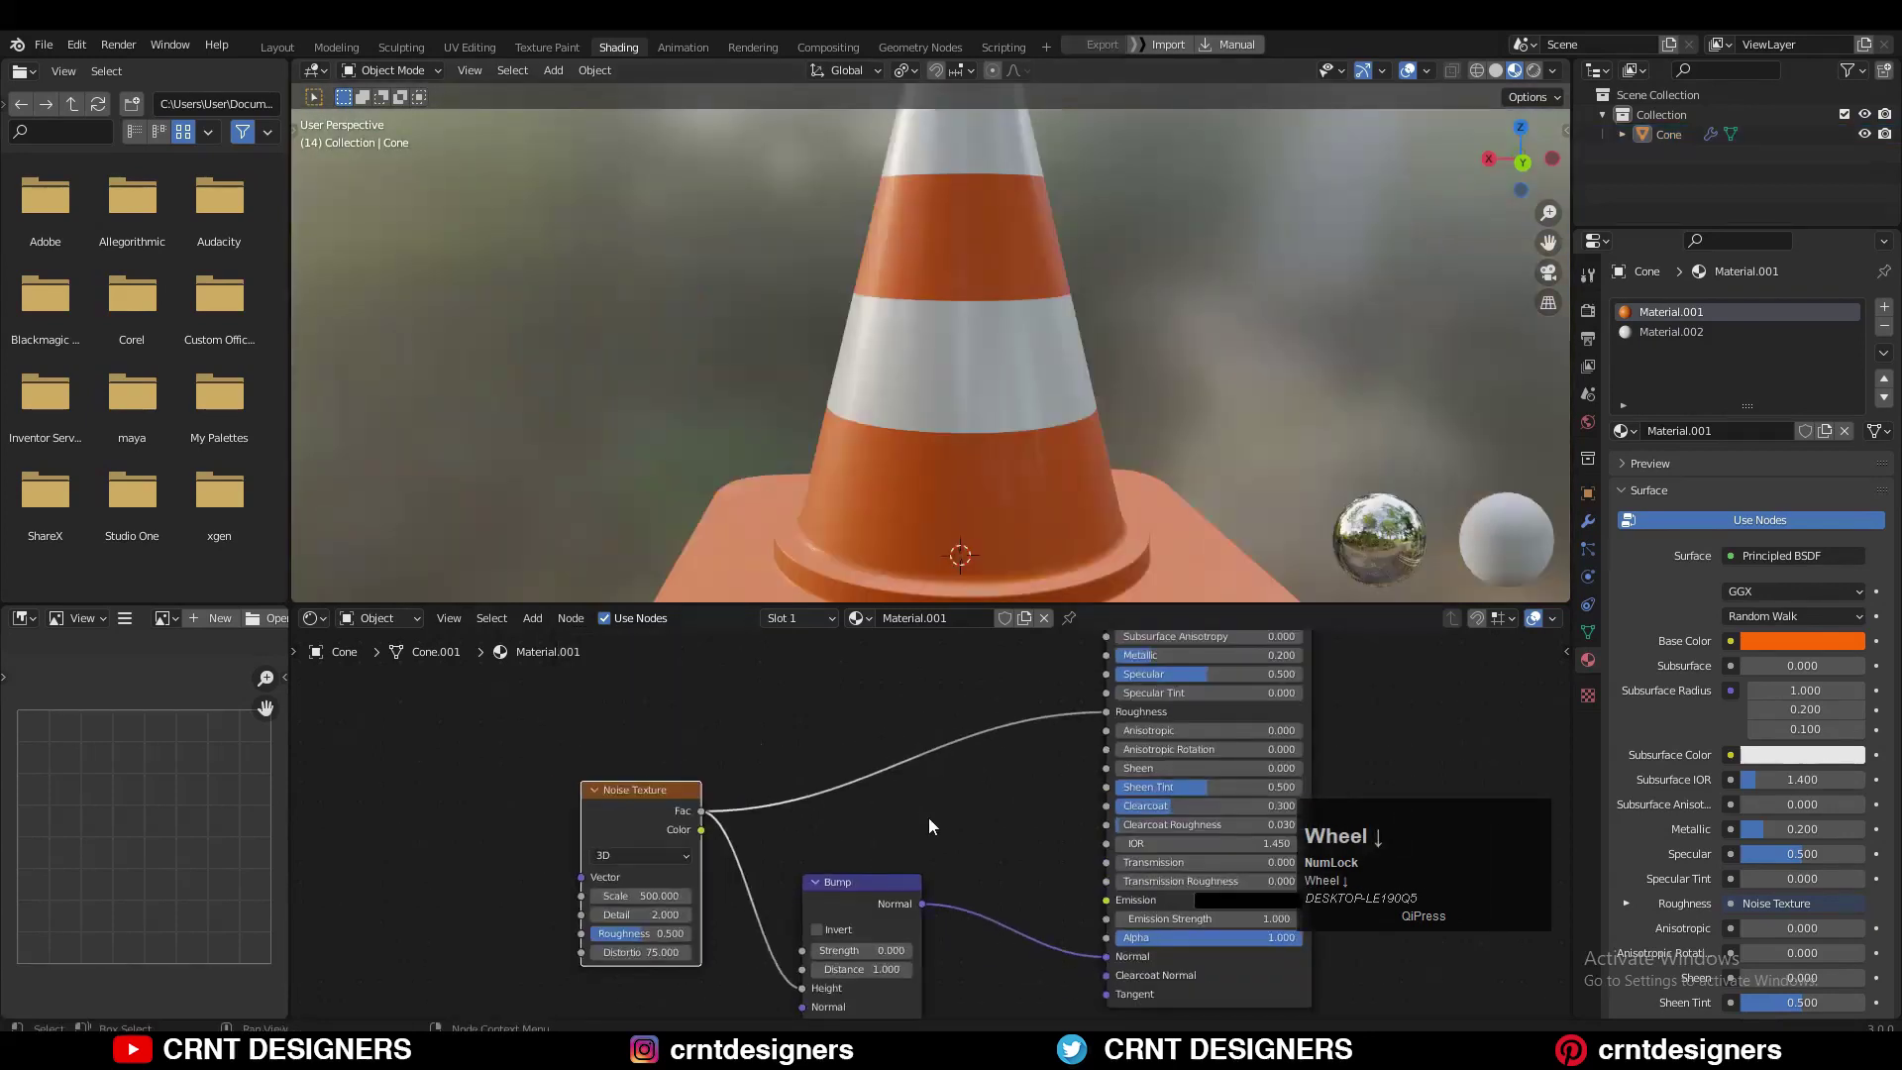
Copy the Noise Texture and Bump nodes from Material.001 into Material.002
drag(557, 753, 822, 987)
shift+middle_drag(761, 776, 949, 737)
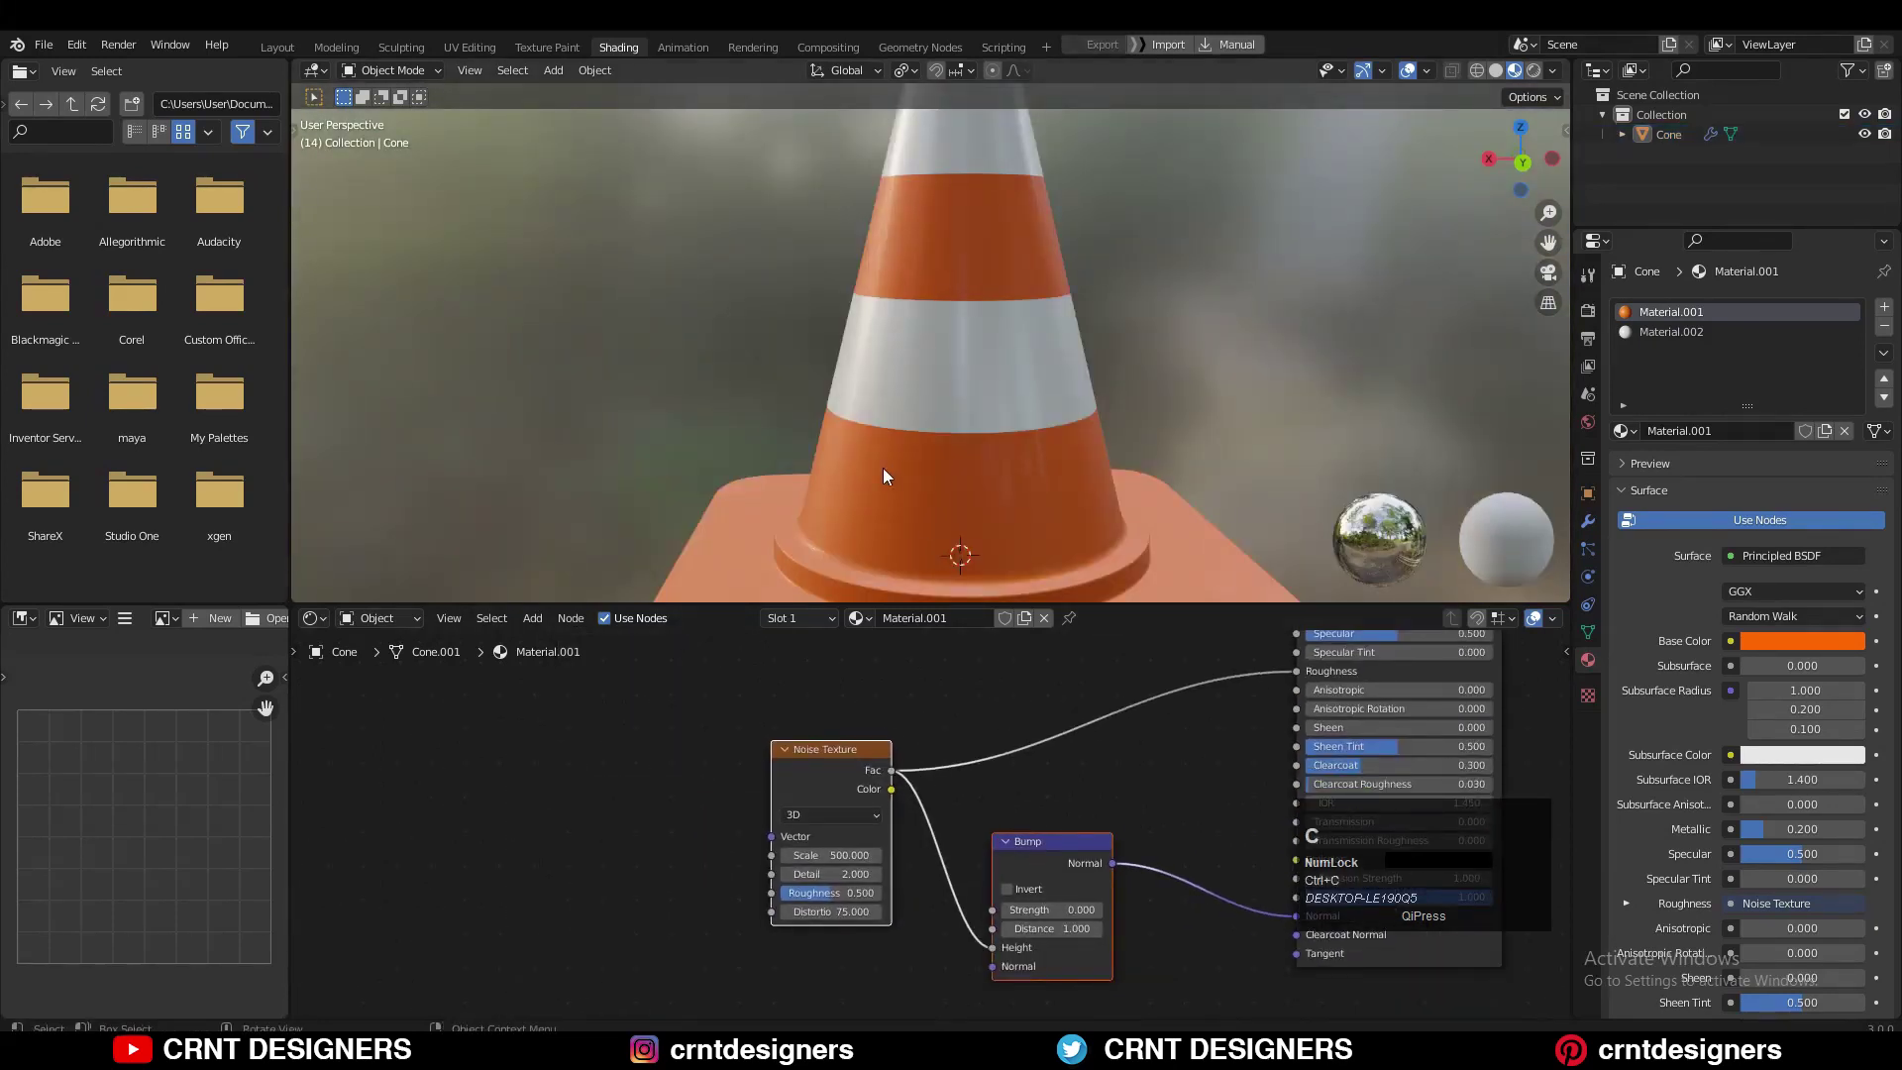
middle_drag(883, 467, 1218, 471)
click(1650, 332)
key(ctrl+v)
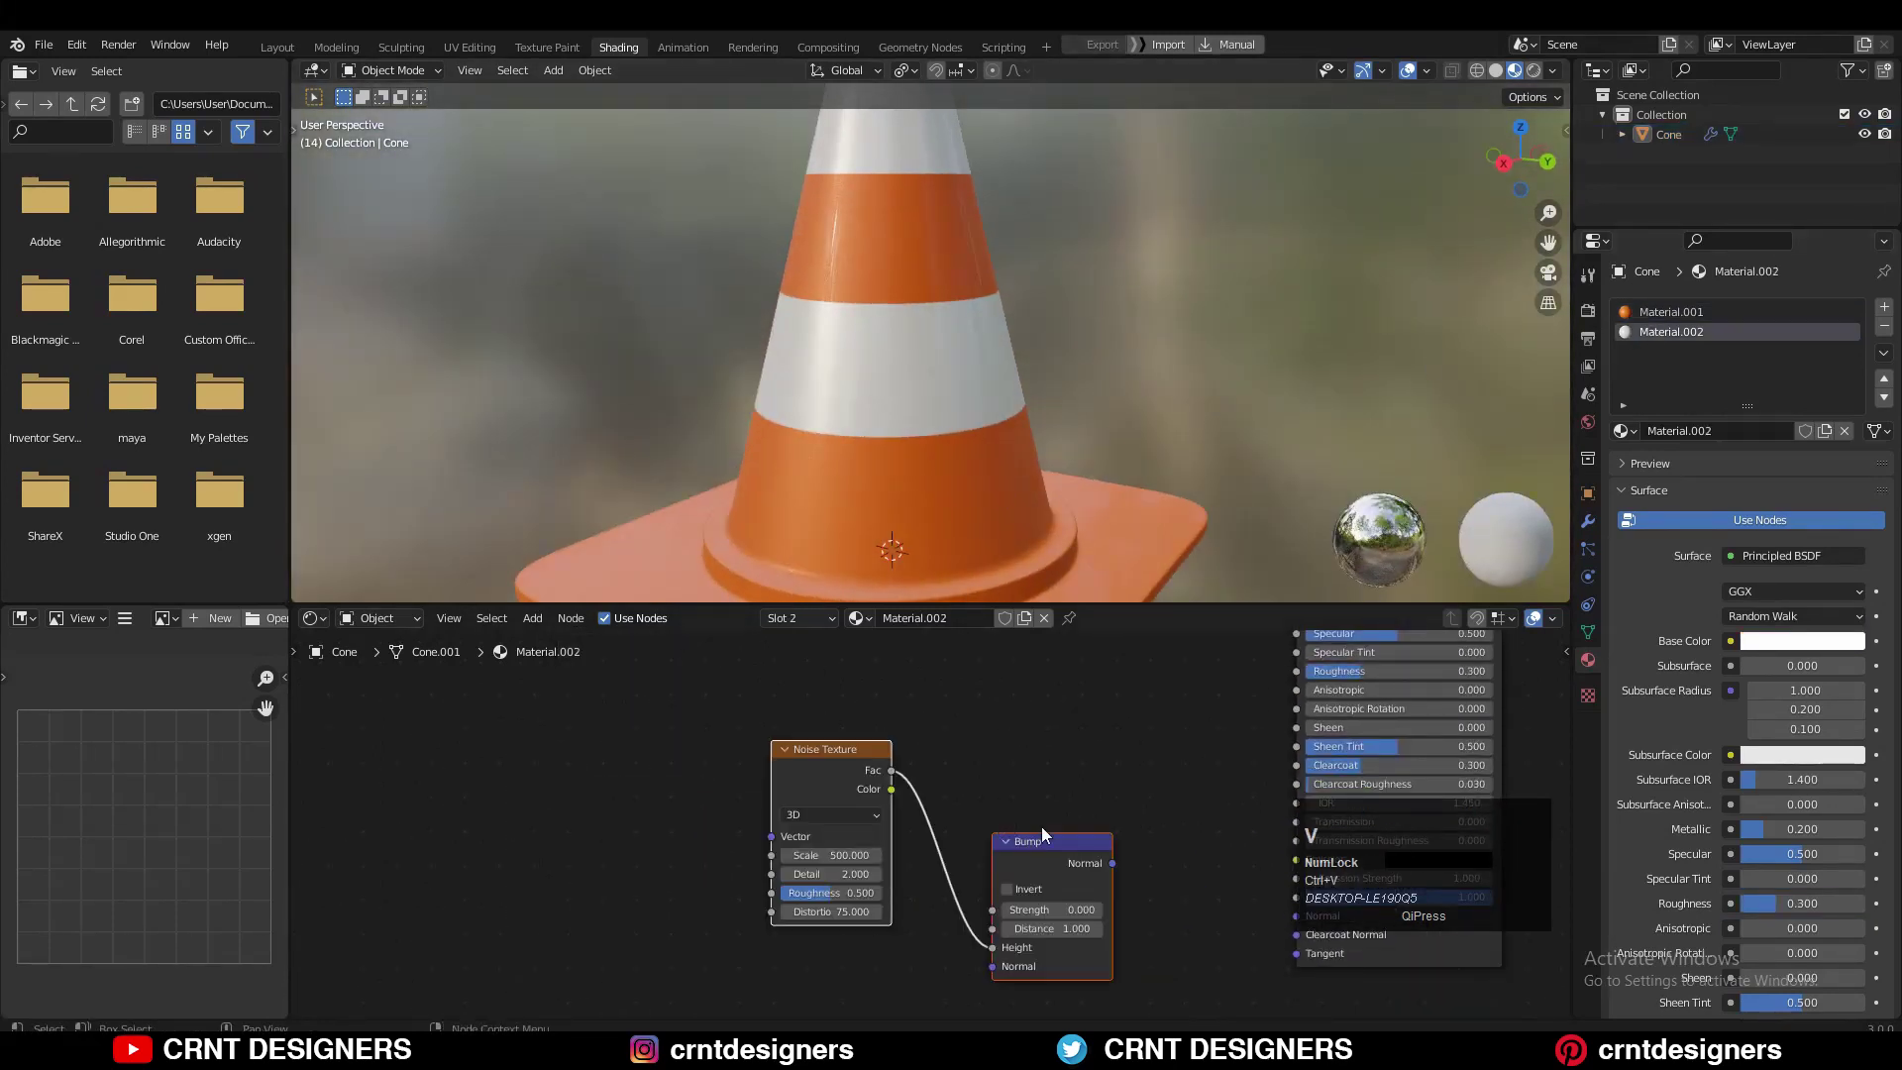
Connect the pasted noise Fac to Roughness and the Bump output to Normal in Material.002
drag(1299, 674, 1298, 671)
middle_drag(1182, 851, 757, 751)
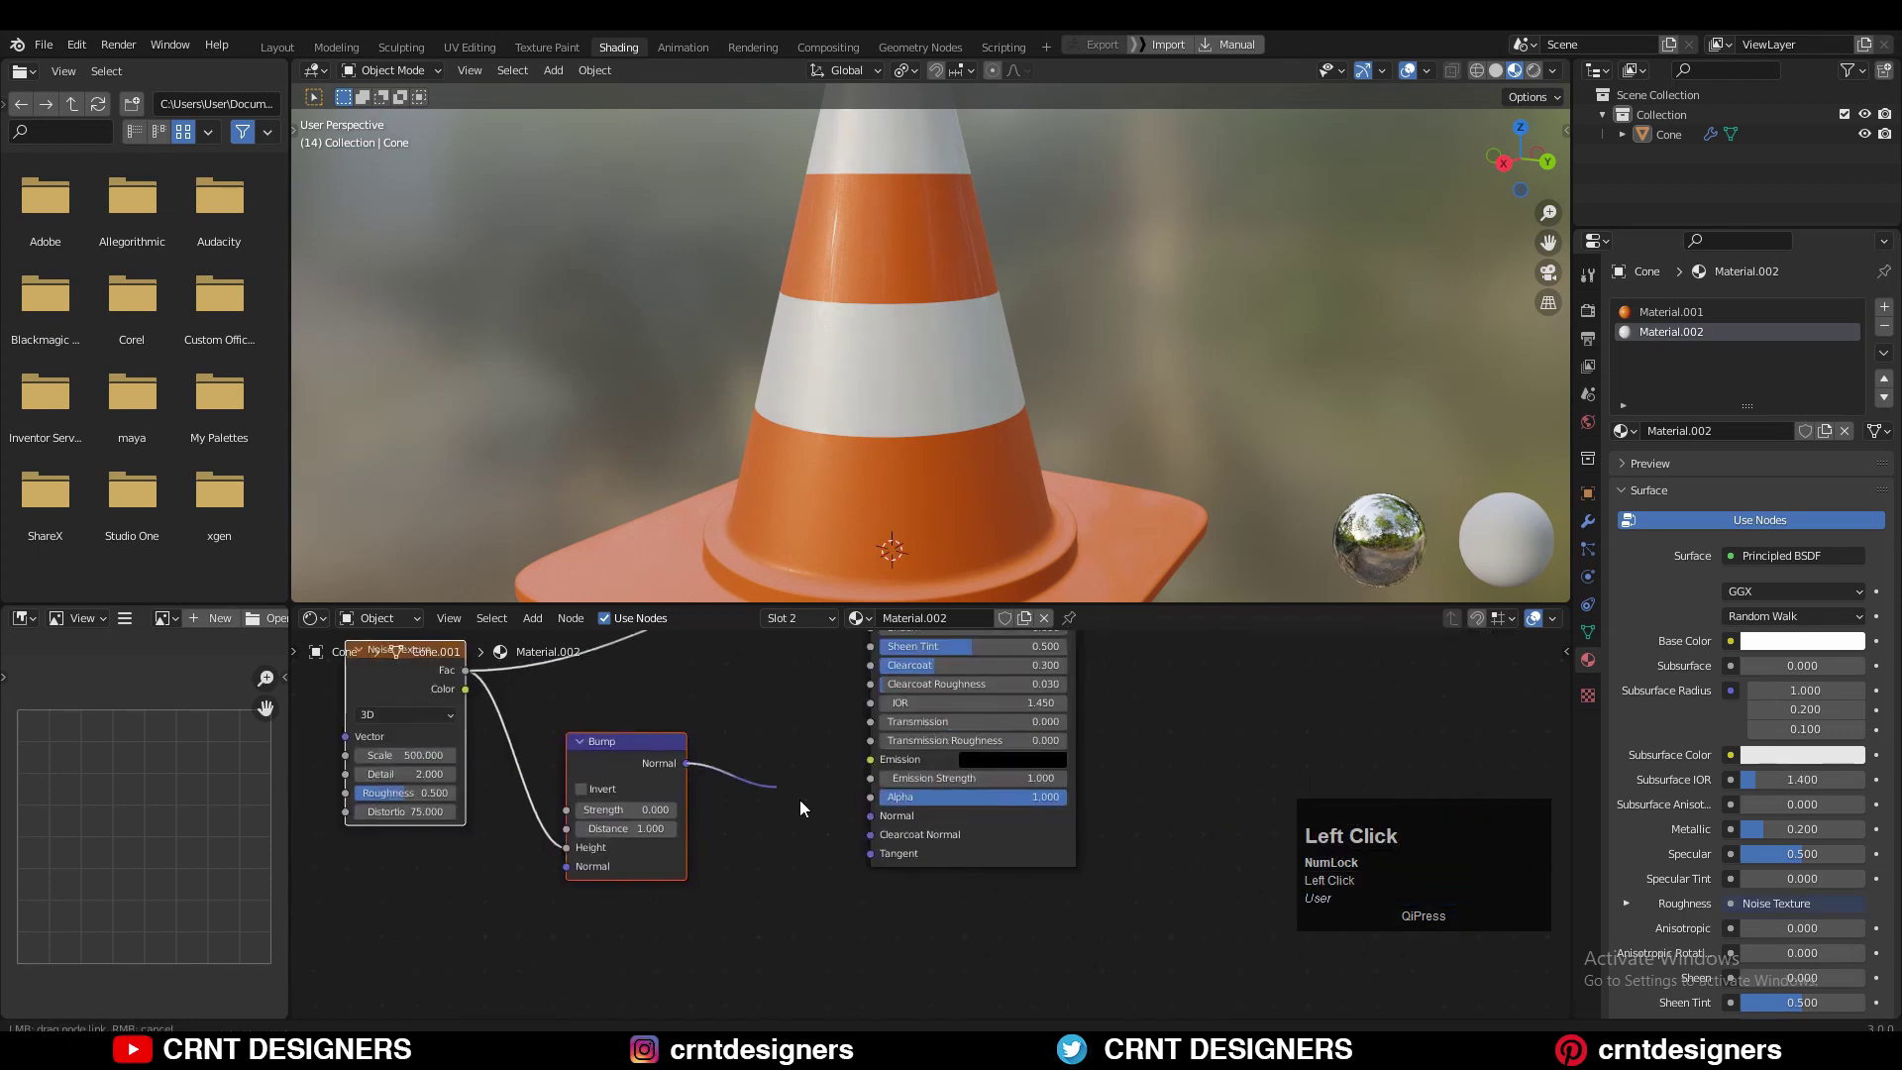
click(811, 765)
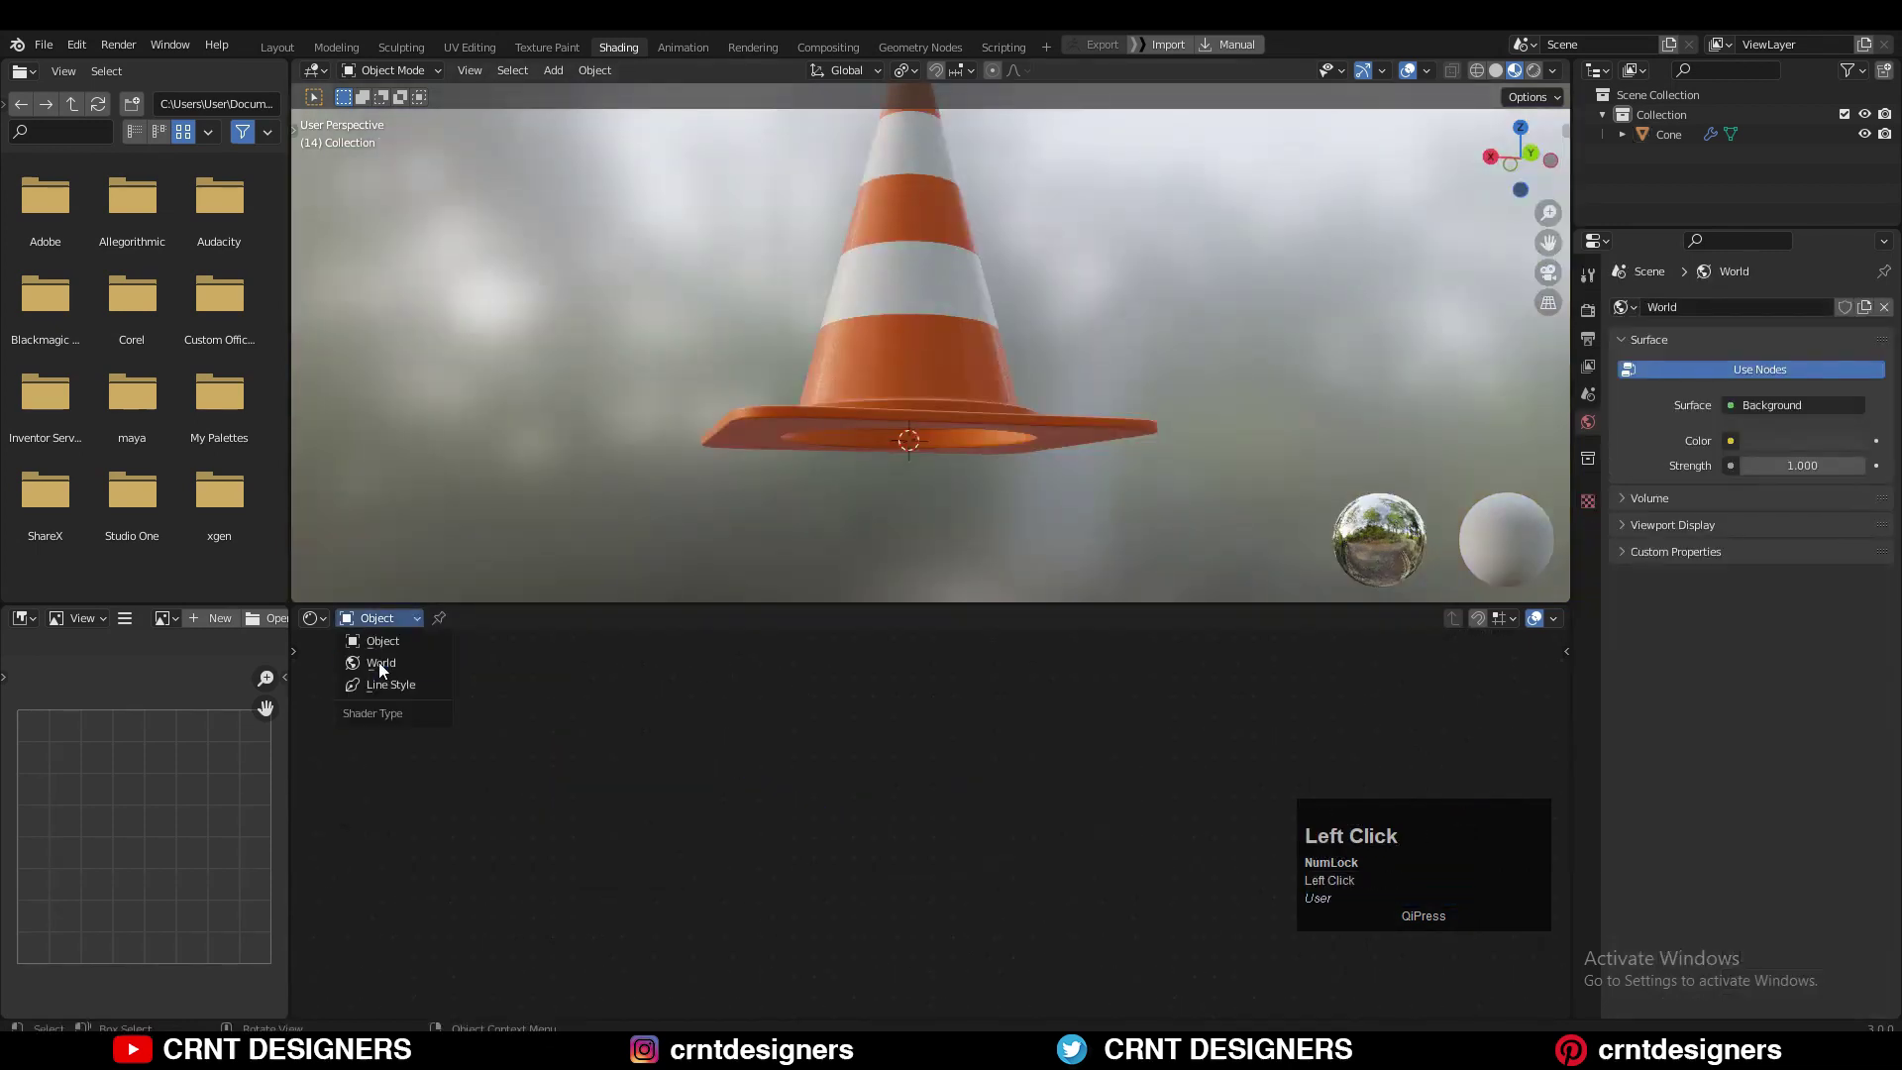
Switch the shader editor to the World nodes and add an Environment Texture that loads artist_workshop_4k.hdr from the HDRI Library folder
click(378, 661)
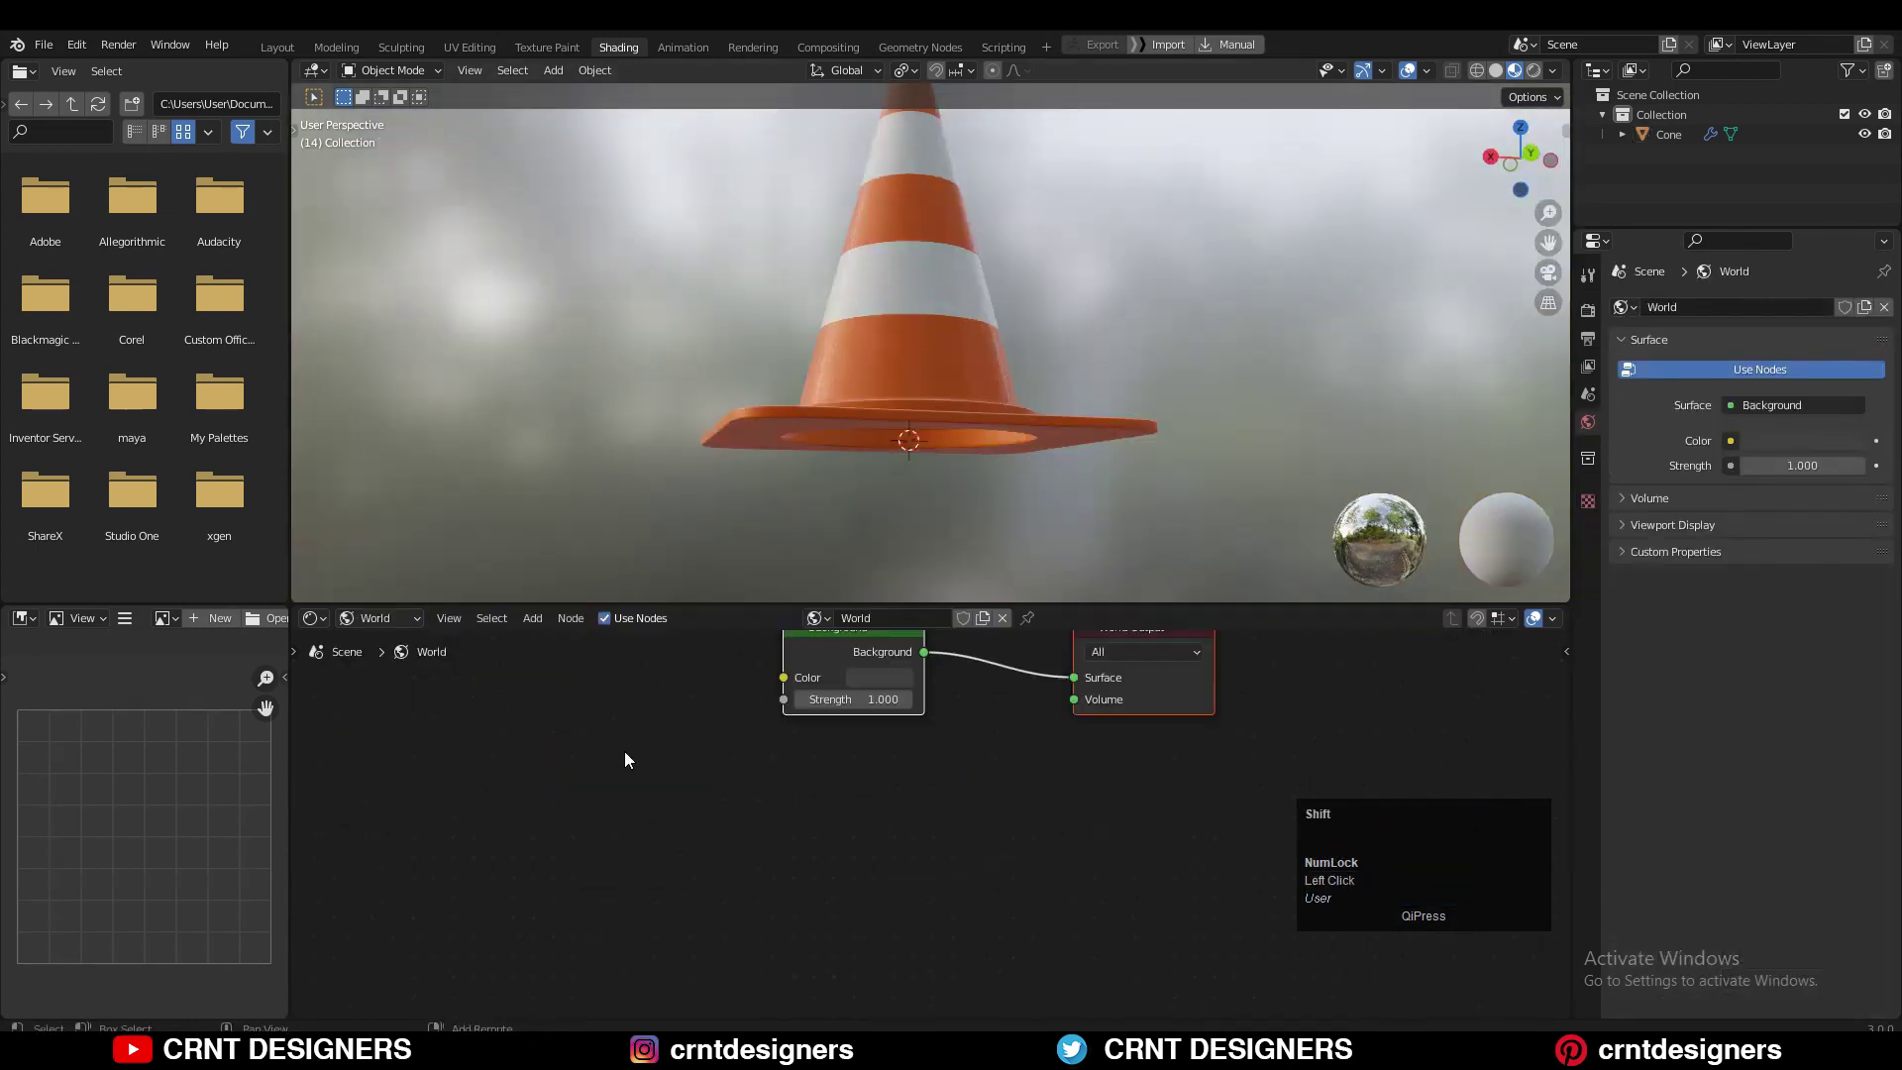
key(shift+a)
mouse_move(544, 852)
click(700, 632)
click(453, 729)
click(615, 779)
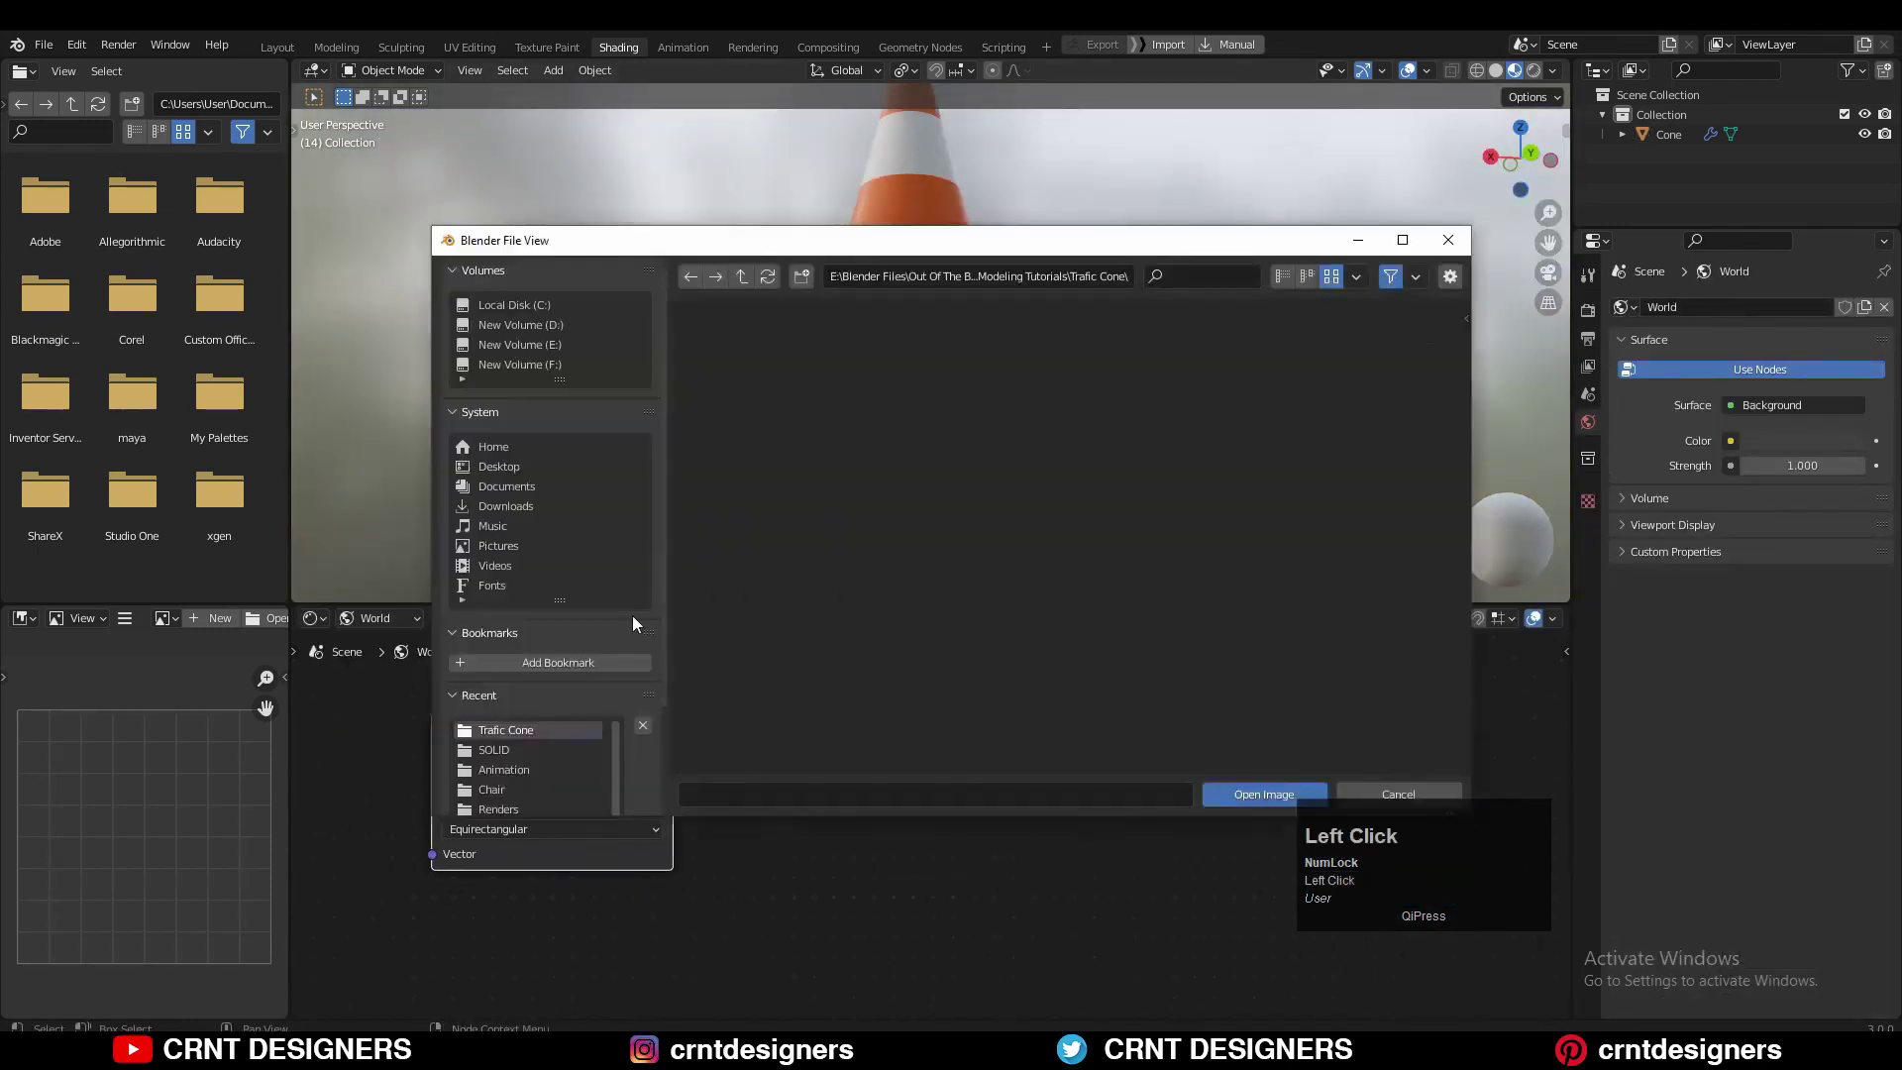
click(1347, 674)
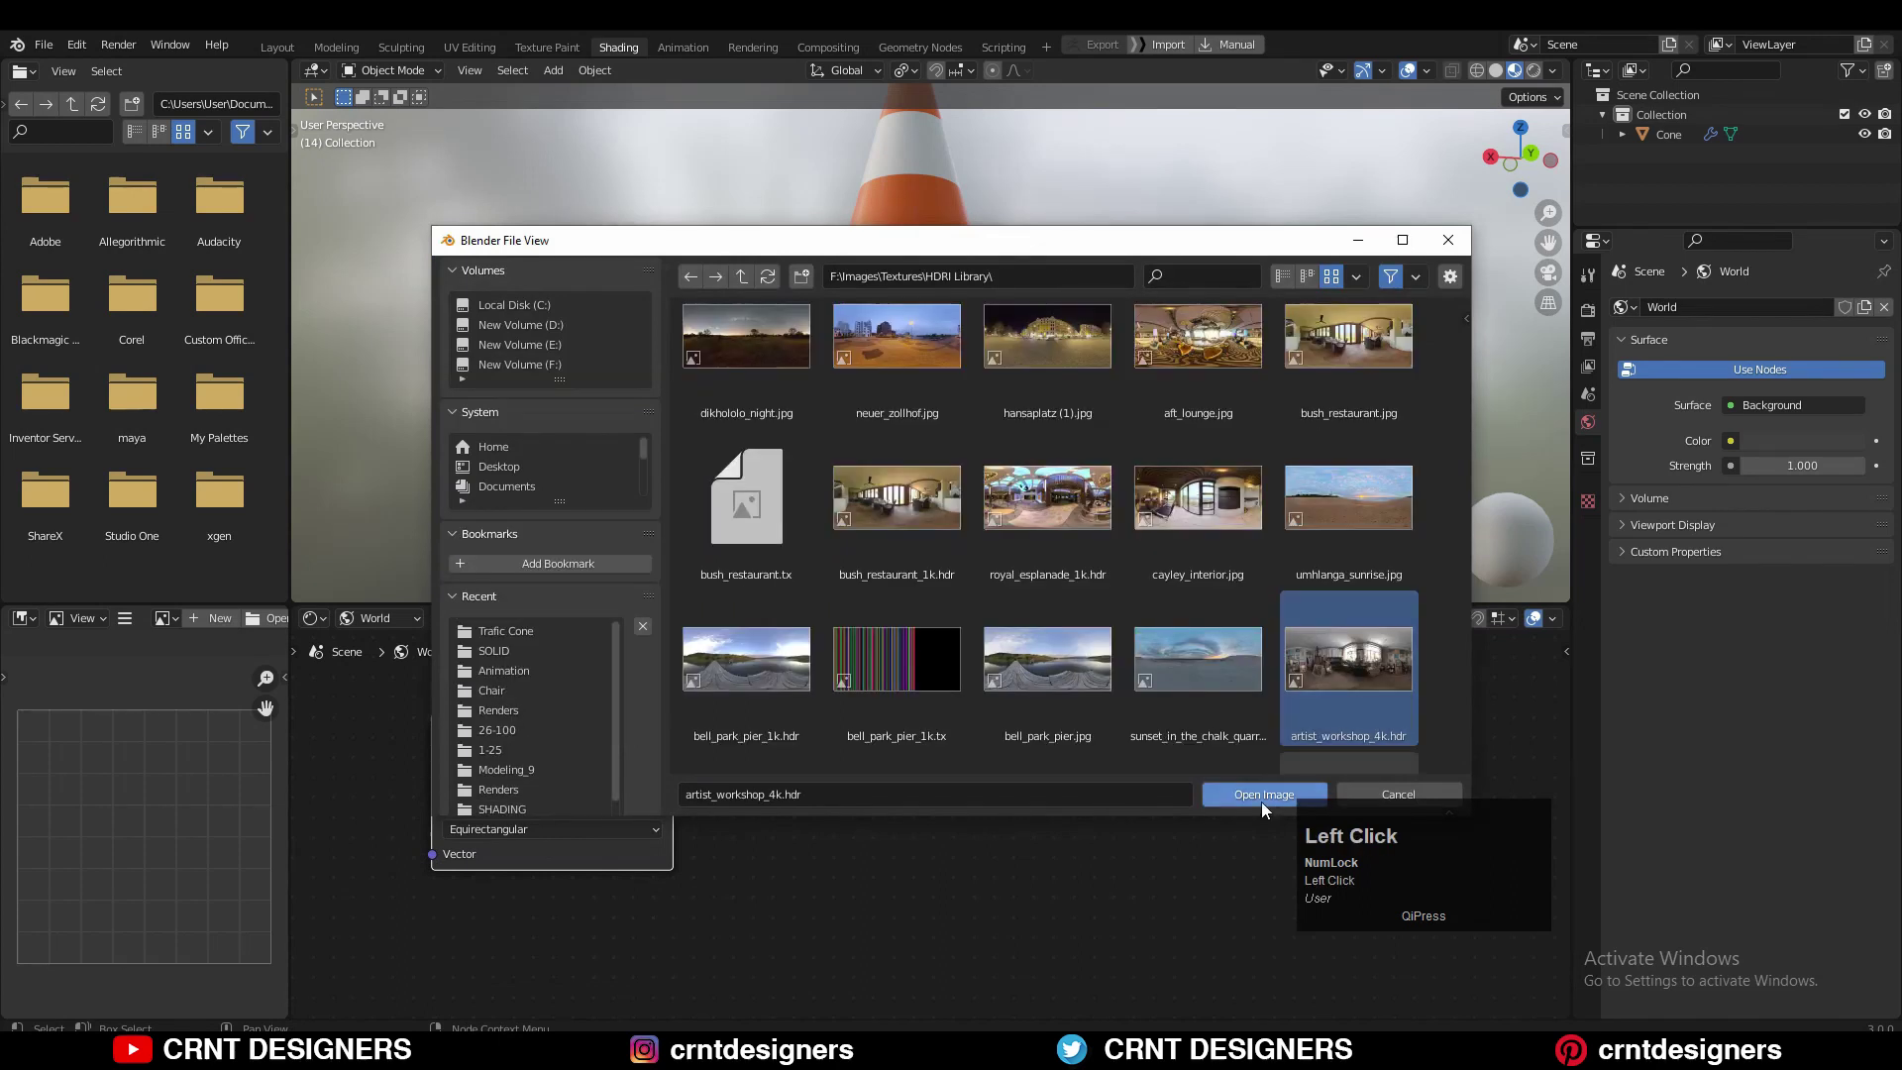
click(1263, 796)
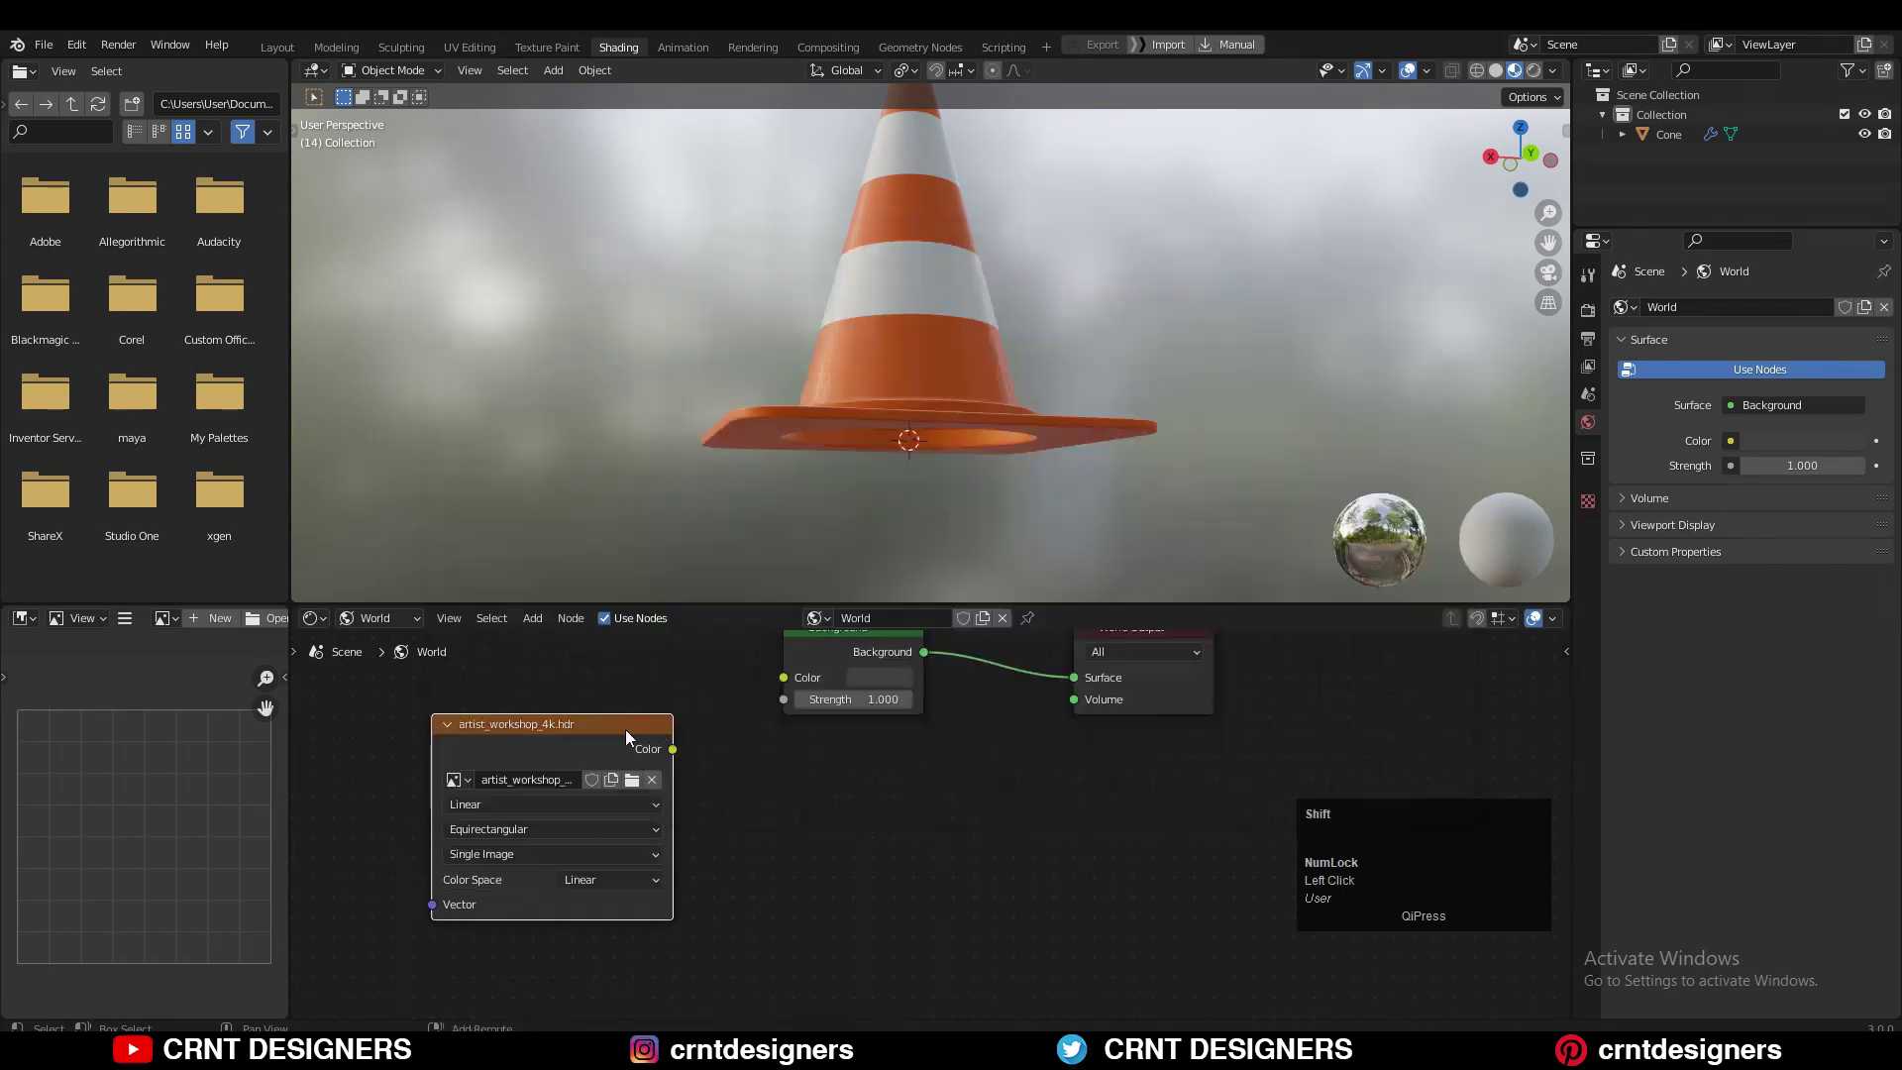
Move the Background node out of the way and route the environment texture's Color through a Viewer node to the World Output's Surface
middle_drag(880, 753, 916, 1028)
drag(892, 906, 939, 583)
drag(630, 1005, 637, 832)
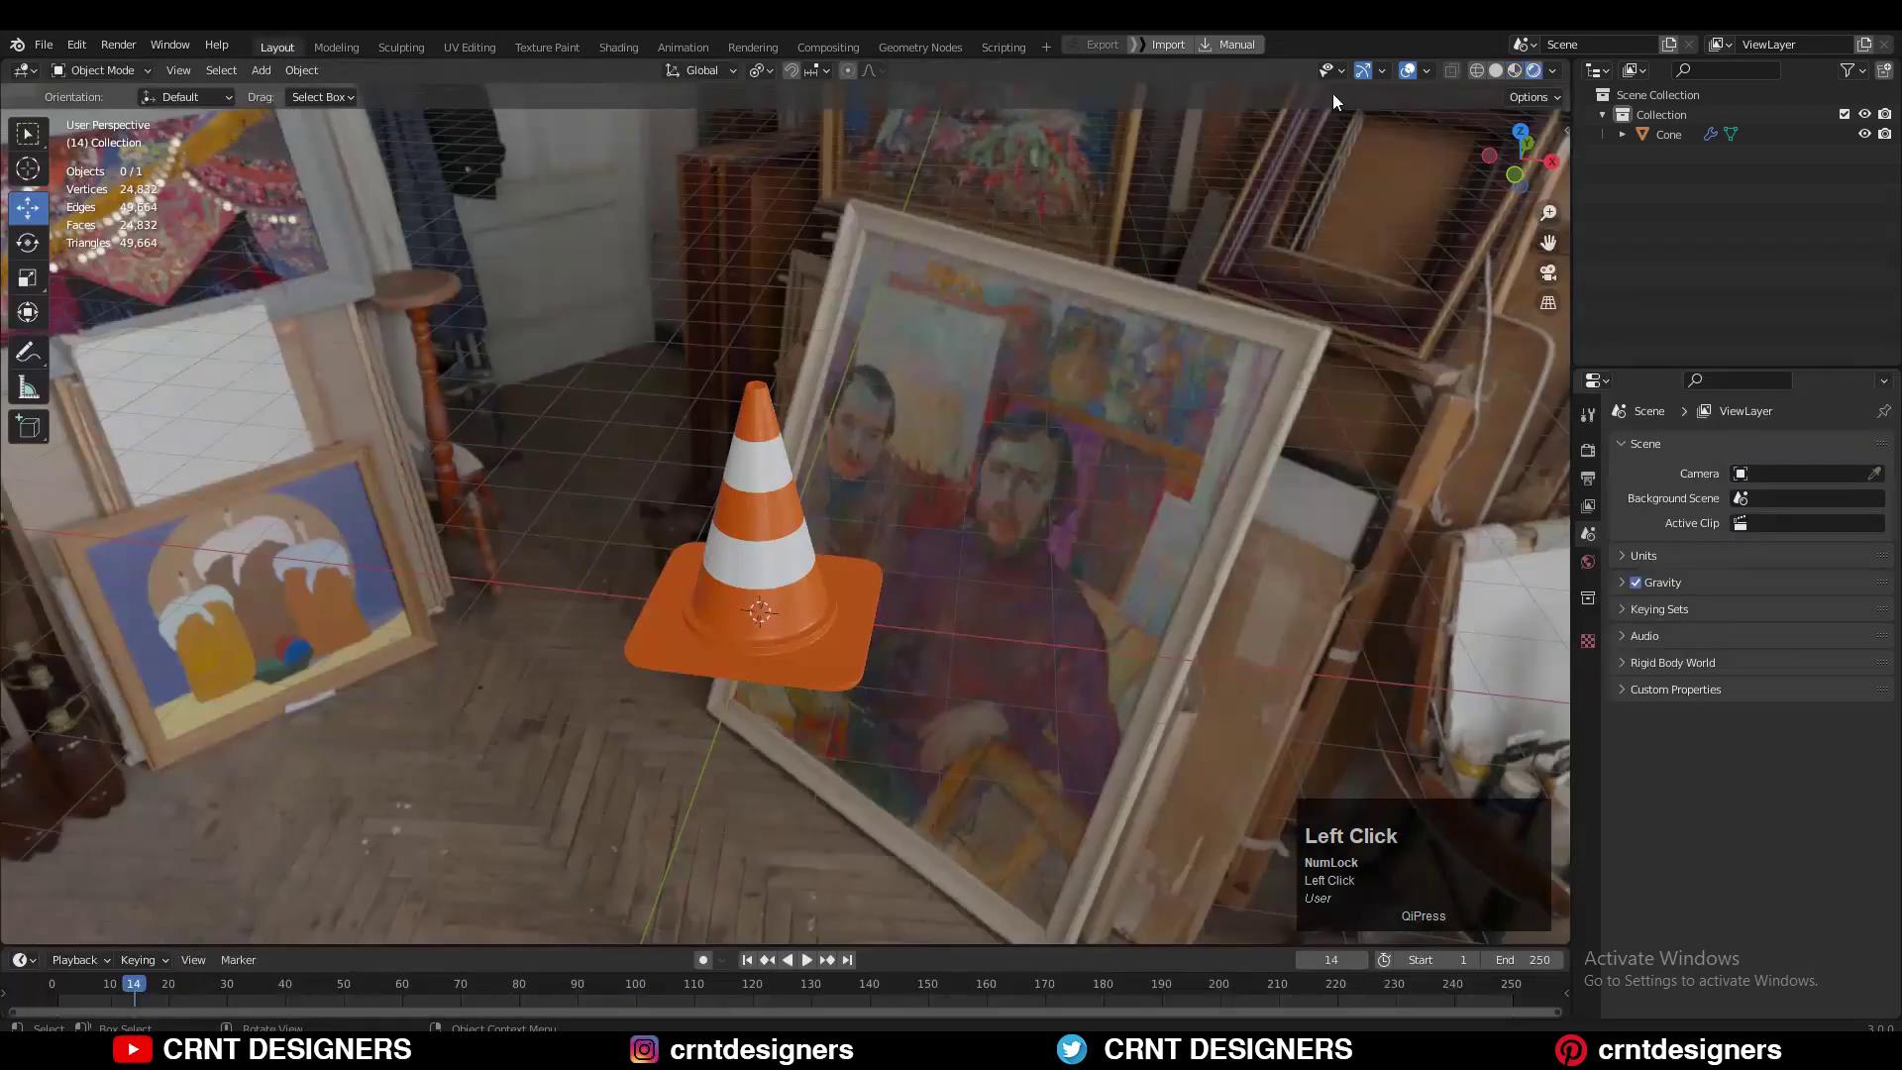
Set the render engine to Cycles and the Color Management look to High Contrast
click(1768, 513)
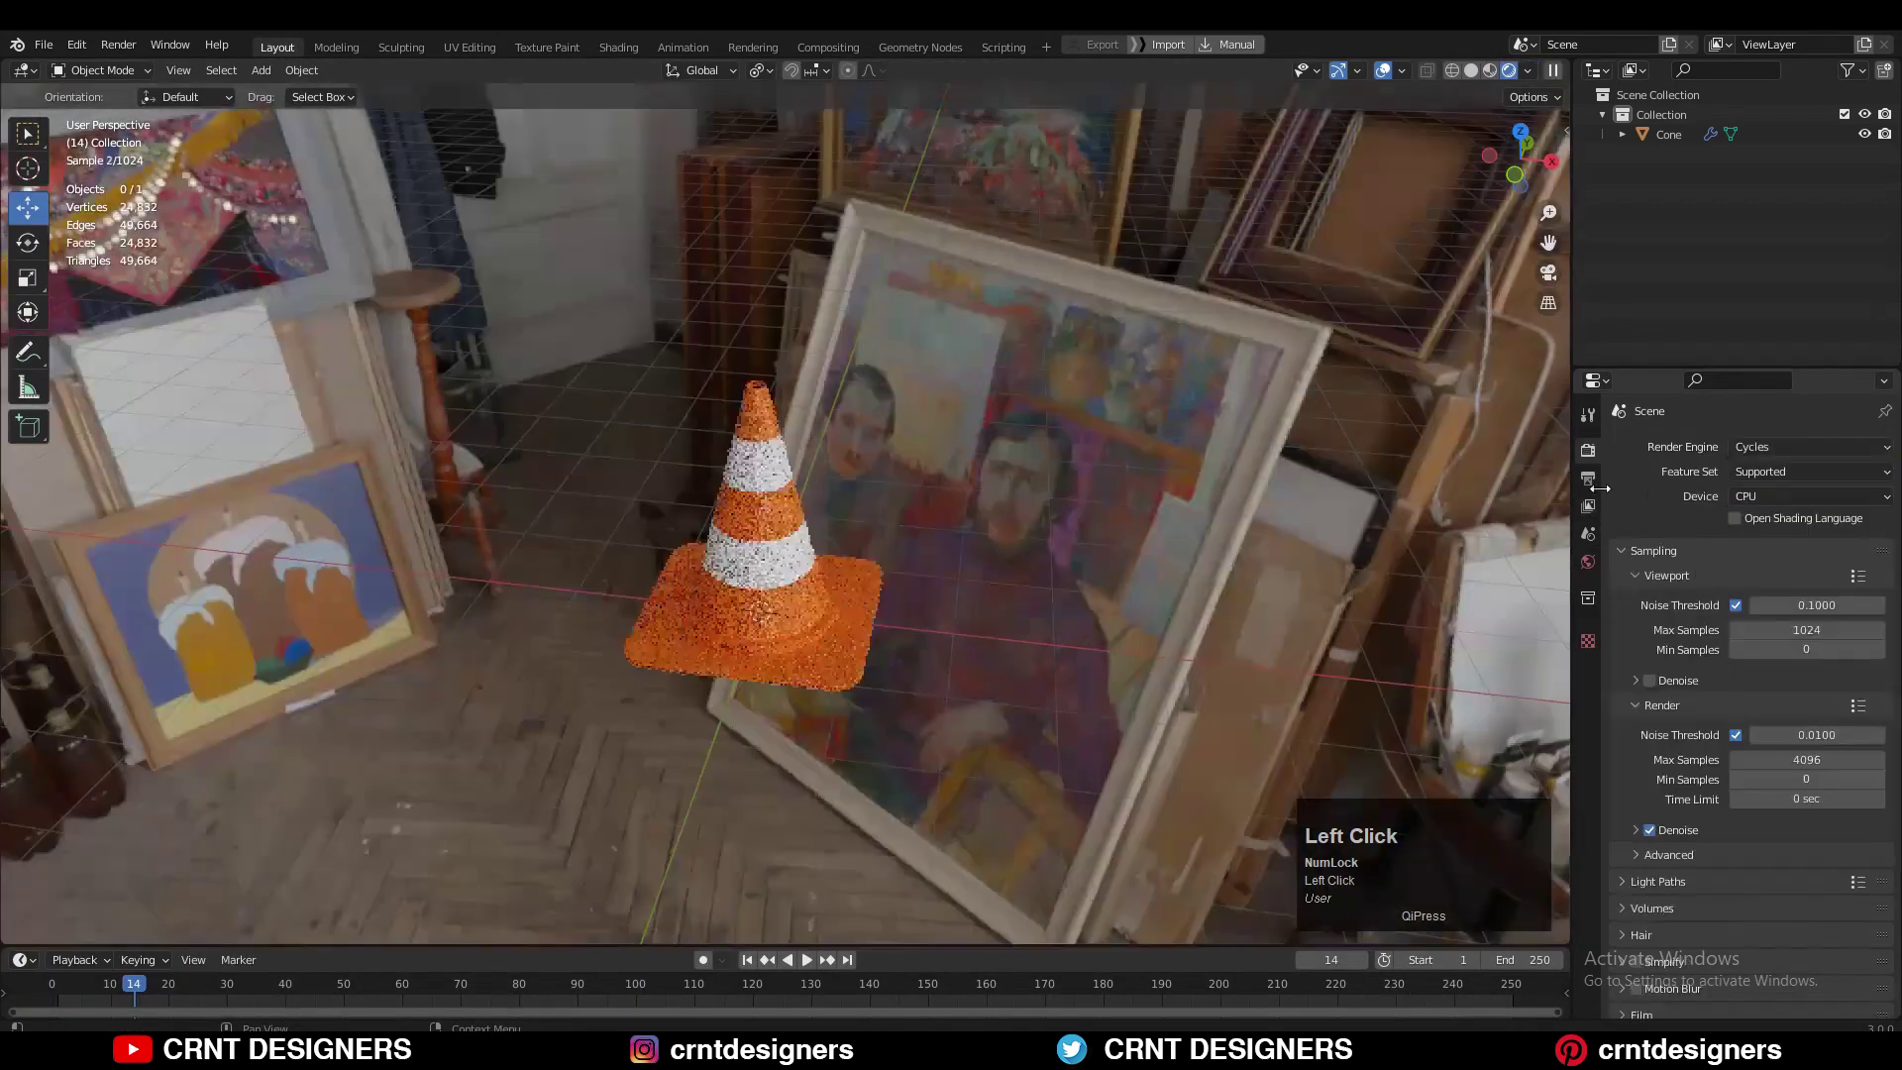
scroll(1660, 708, down, 2)
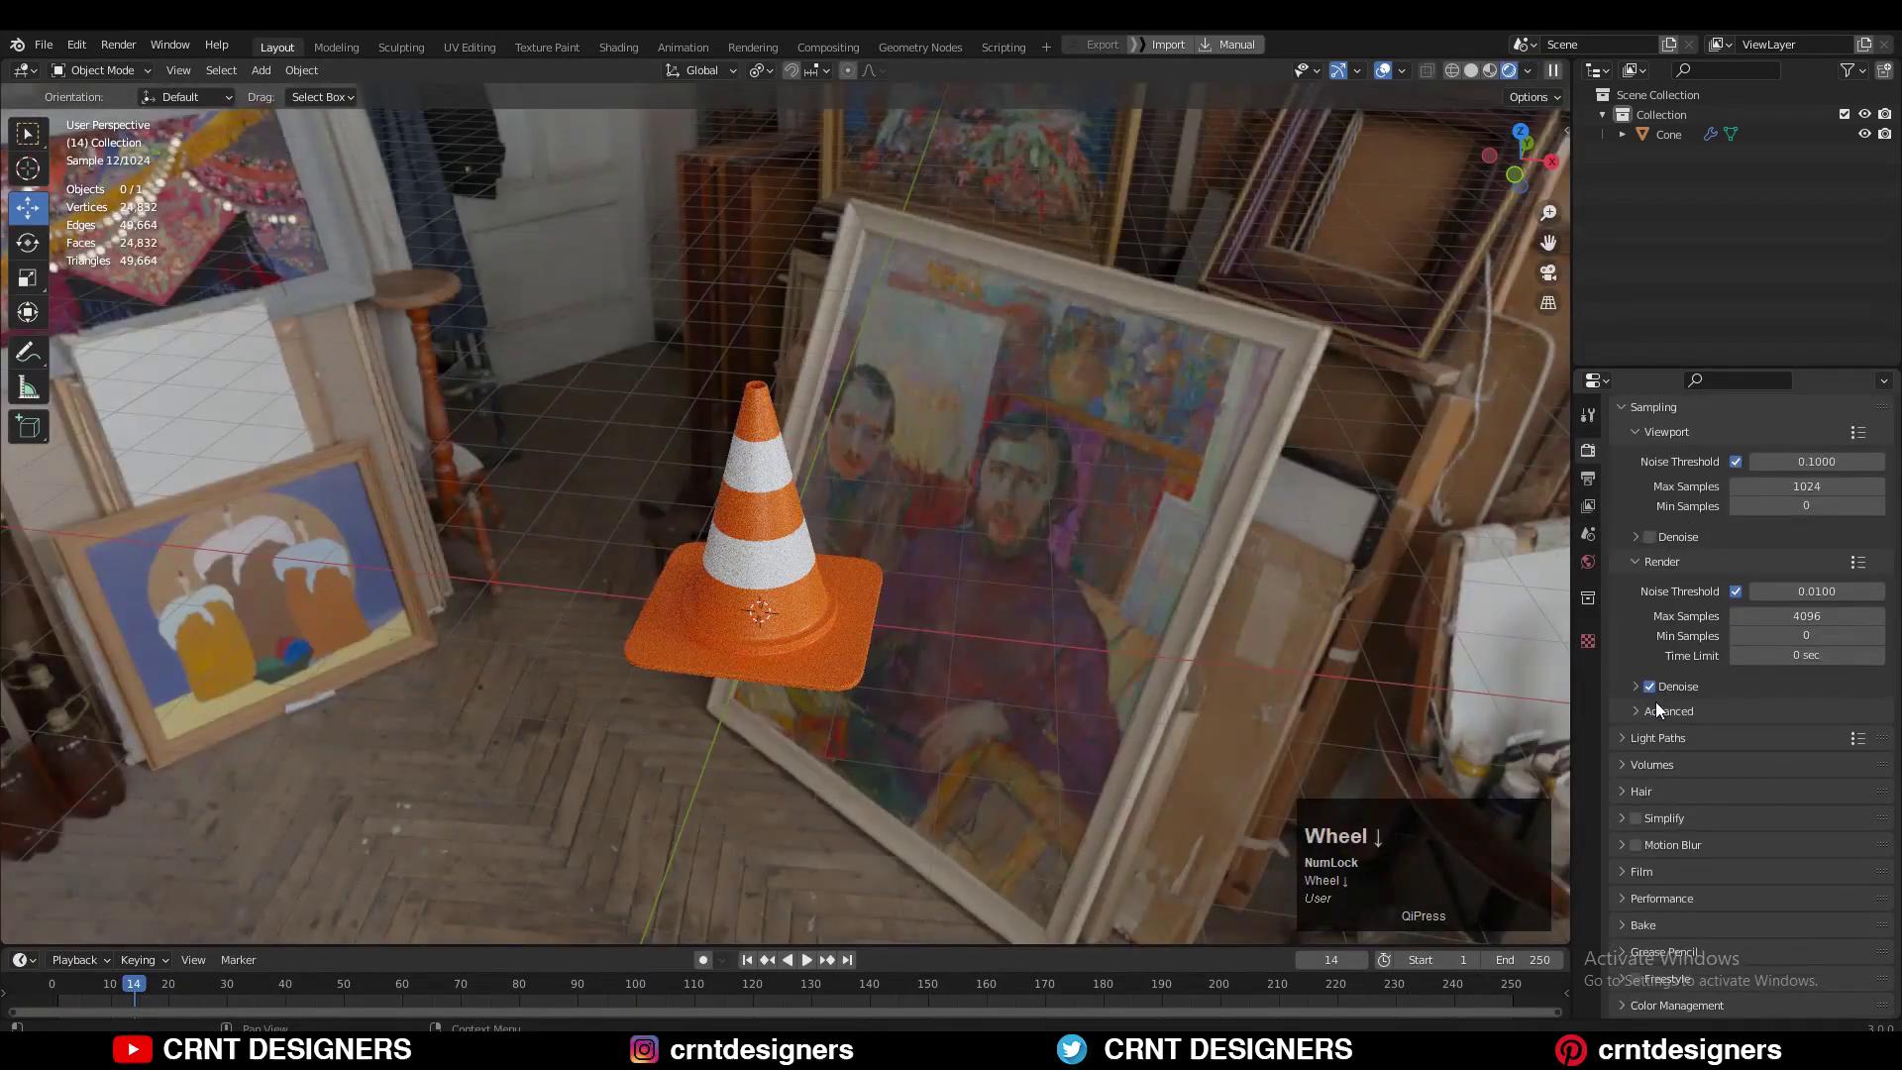
click(1704, 1009)
scroll(1749, 977, down, 4)
click(1789, 902)
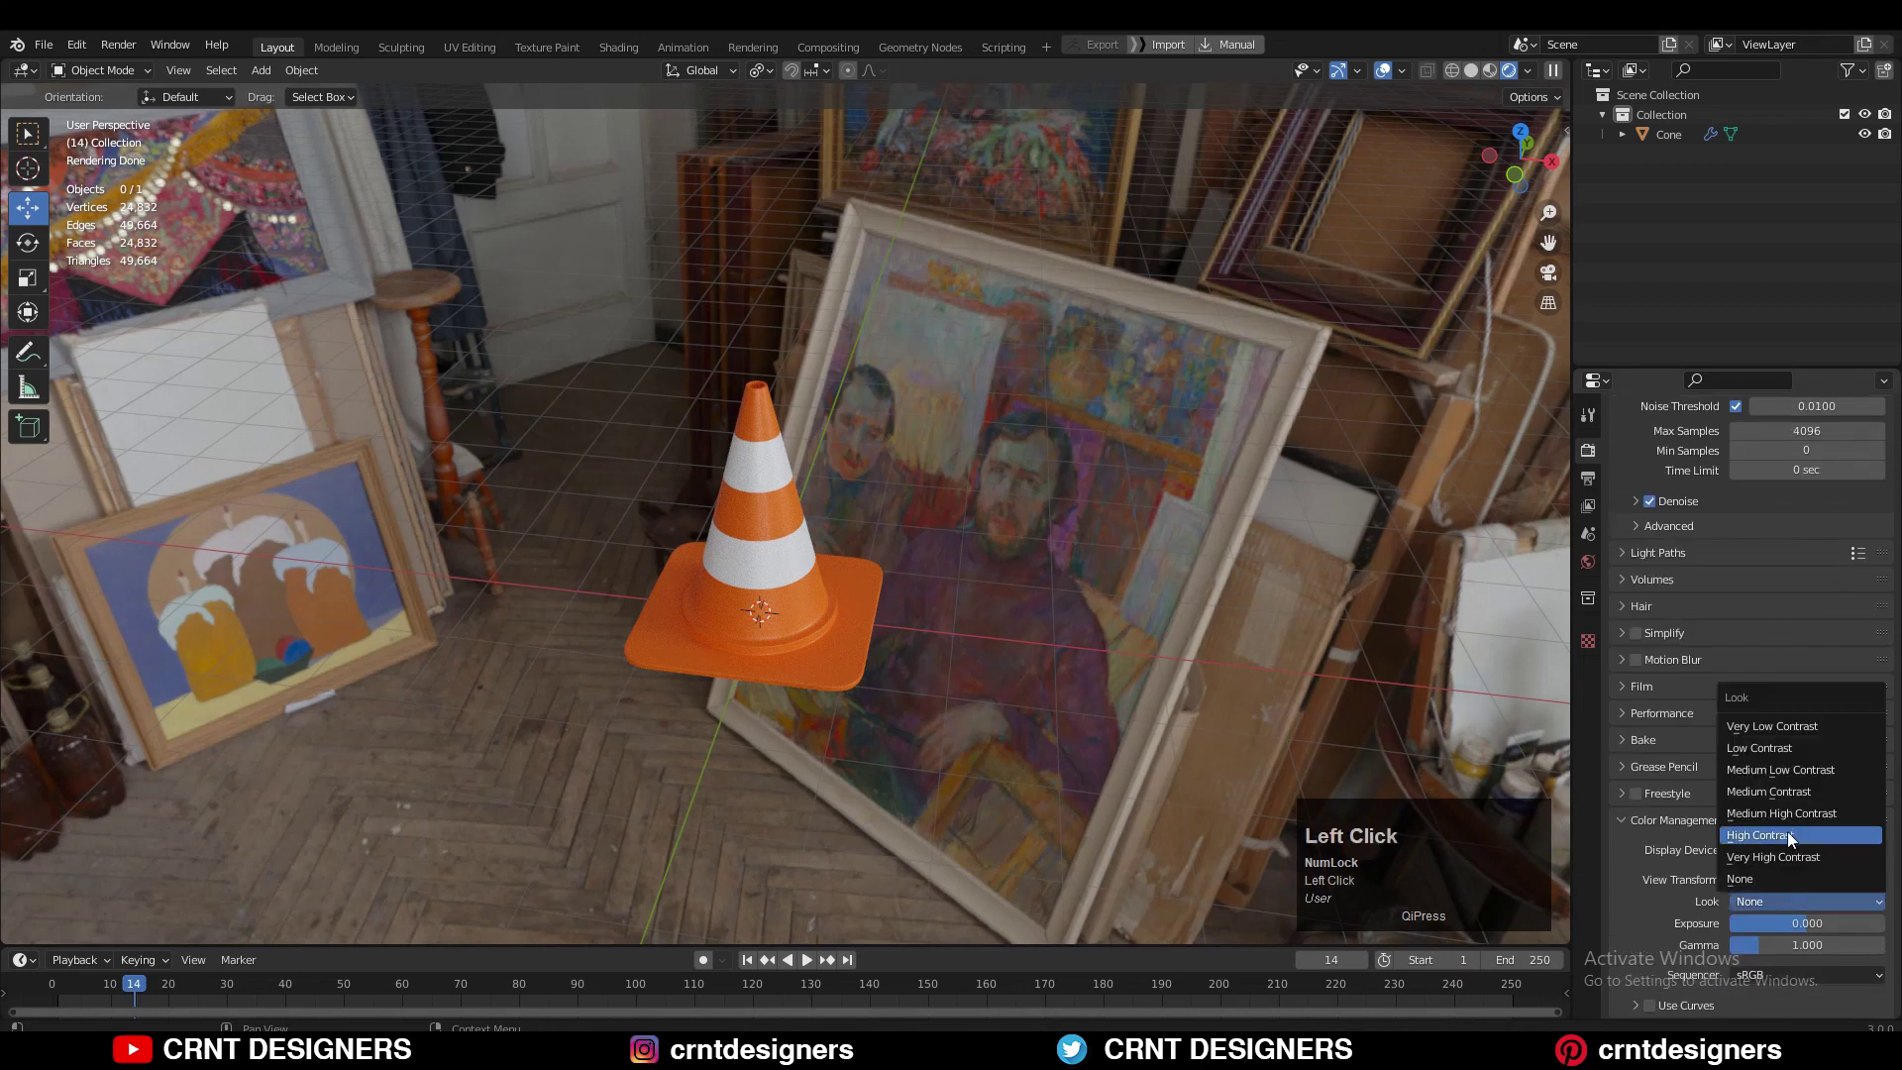
click(1787, 836)
Replace the image in the world's Environment Texture with an outdoor HDRI of a brick-paved square with parked cars
middle_drag(1005, 585, 1088, 521)
scroll(739, 198, up, 2)
click(618, 47)
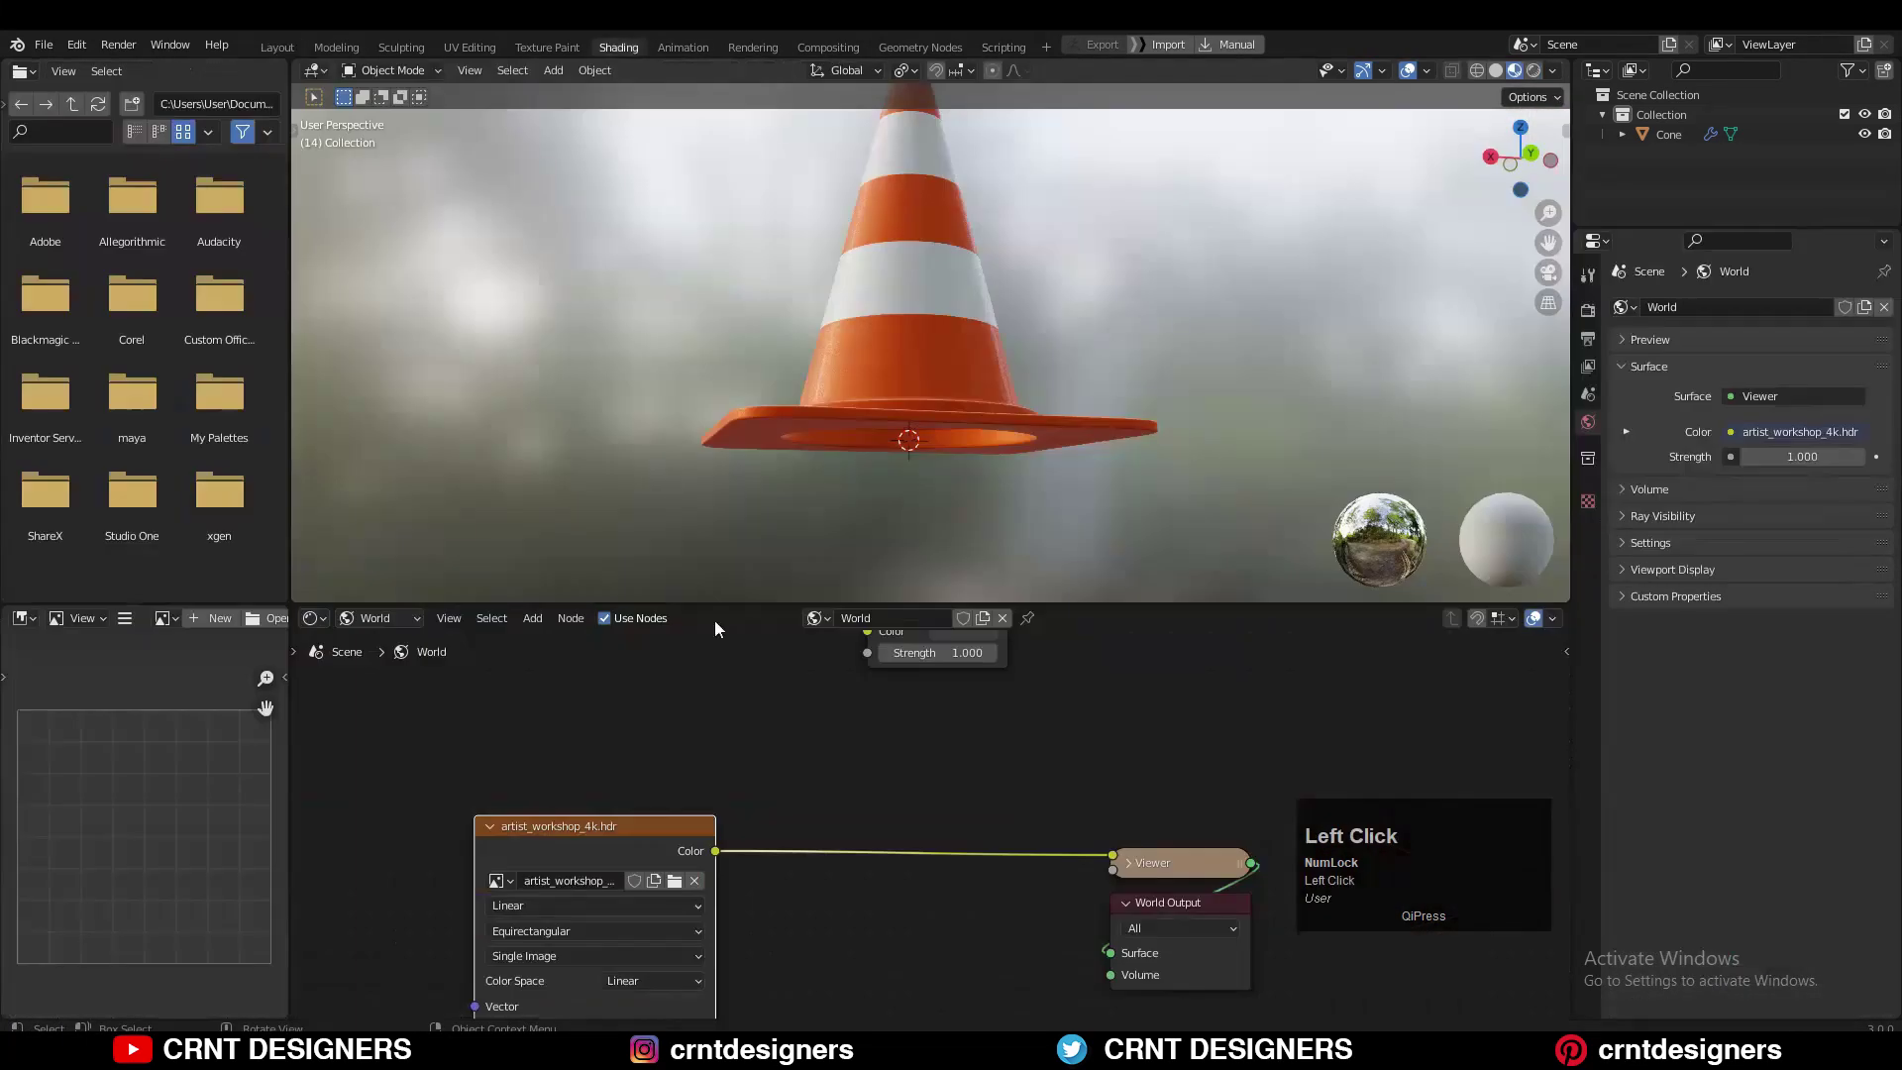
click(678, 887)
click(1050, 372)
click(1291, 797)
Return to the Layout workspace and examine the rendered cone against the outdoor environment from several angles and distances
click(277, 46)
mouse_move(911, 545)
shift+middle_down()
mouse_move(915, 464)
mouse_move(1073, 562)
mouse_move(867, 638)
shift+middle_up()
scroll(921, 565, up, 4)
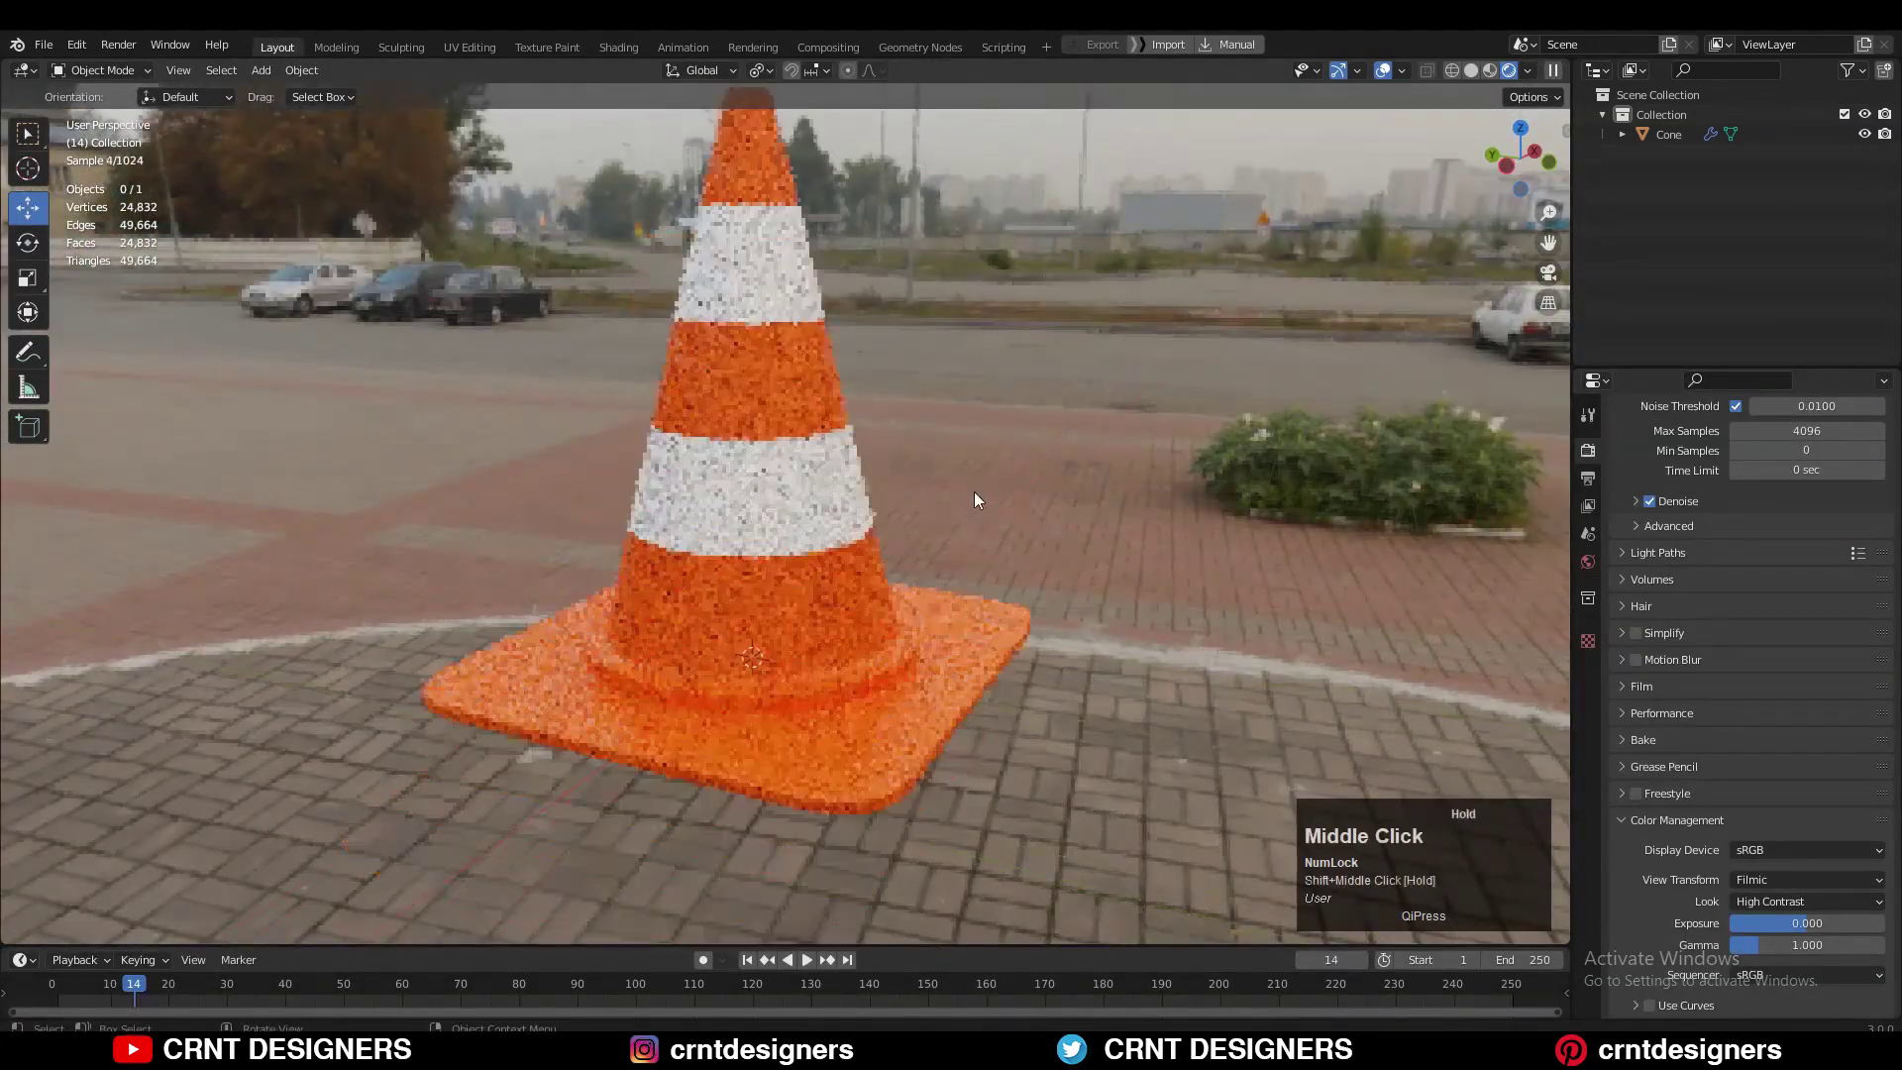
scroll(905, 638, up, 2)
scroll(977, 391, up, 3)
scroll(977, 390, down, 4)
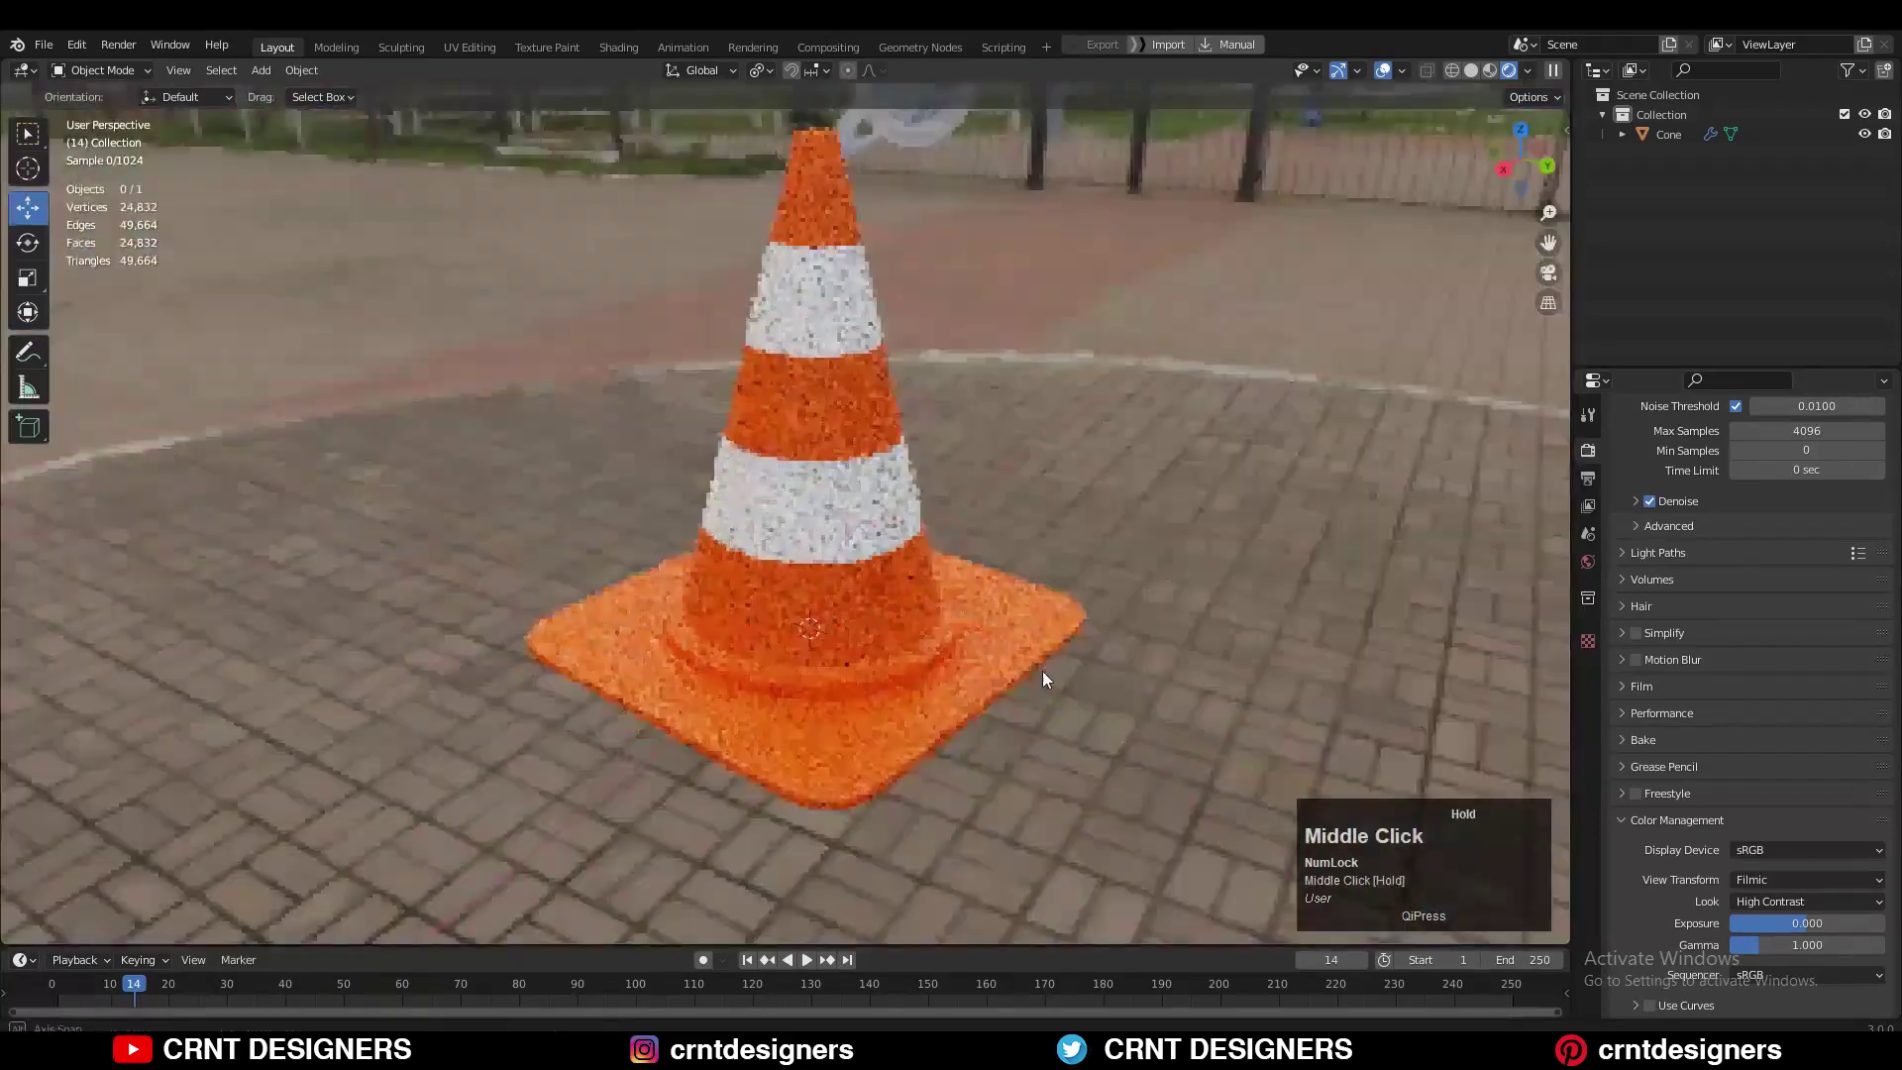